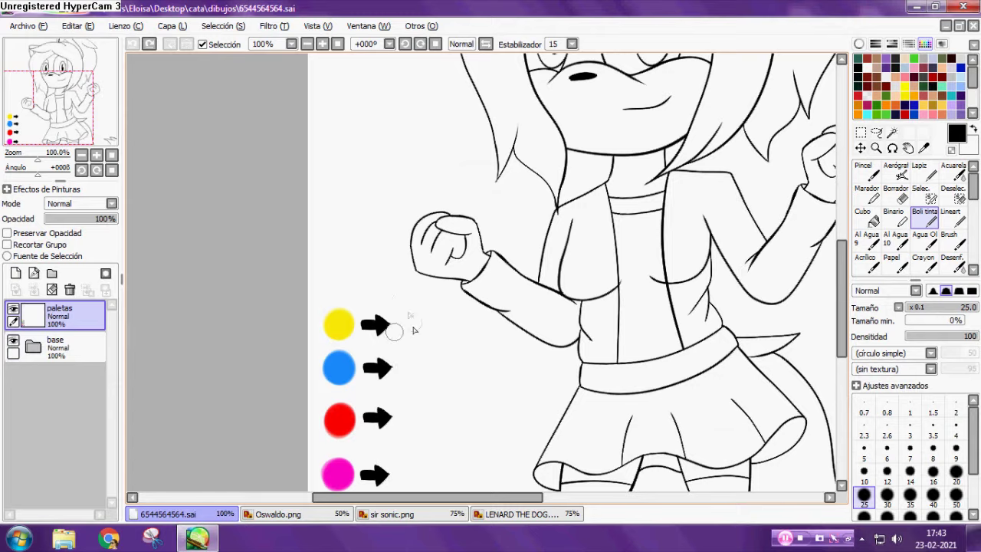
Handwrite "Piel" beside the yellow swatch's arrow and "Ojos" beside the blue swatch's arrow on the paletas layer.
{"action": "left_click_drag", "start_coordinate": [410, 345], "coordinate": [407, 320]}
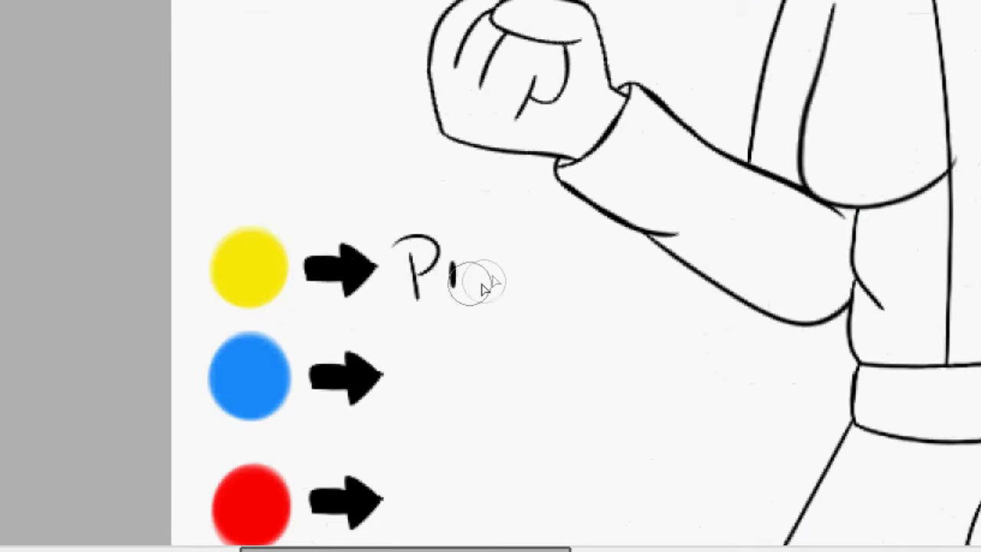
{"action": "left_click_drag", "start_coordinate": [506, 242], "coordinate": [504, 280]}
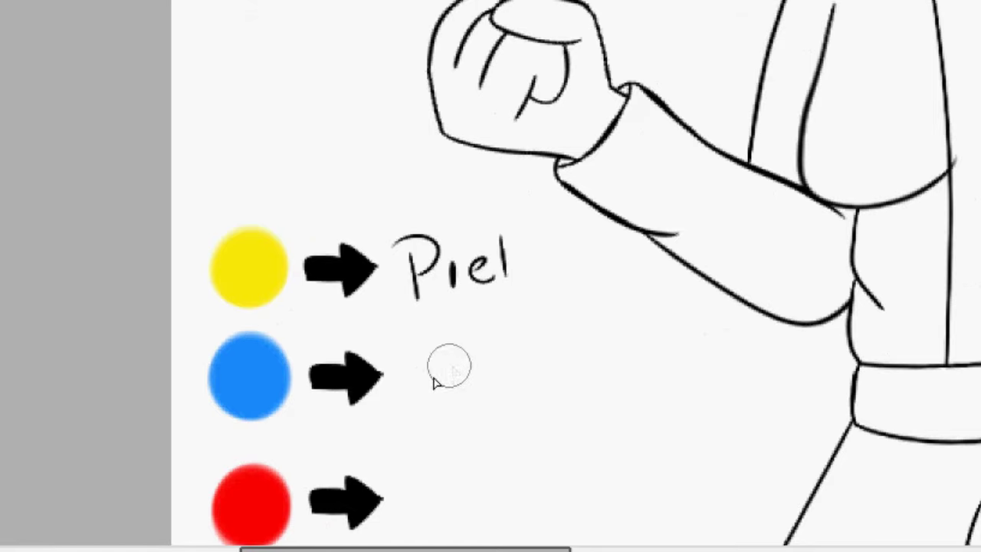
{"action": "left_click_drag", "start_coordinate": [412, 367], "coordinate": [410, 376]}
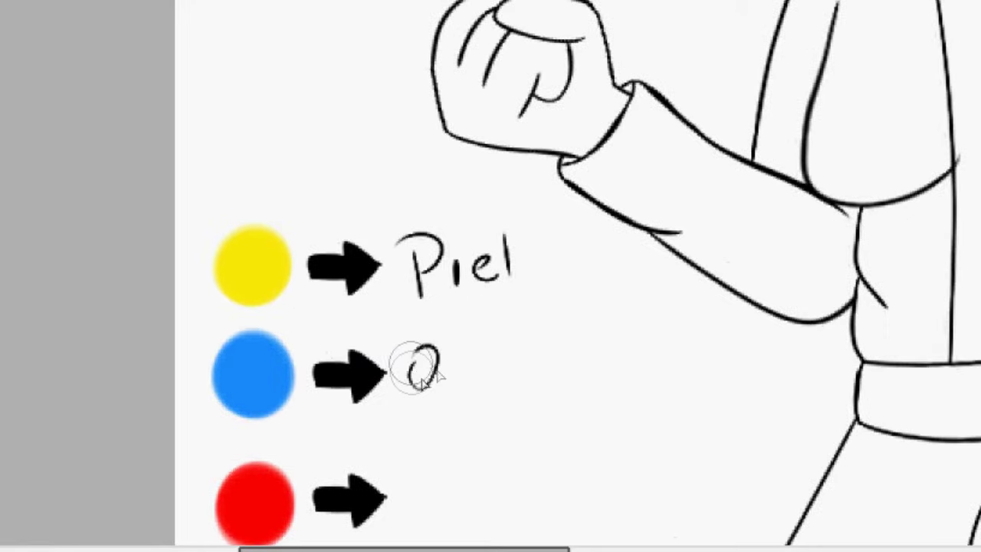
{"action": "mouse_move", "coordinate": [476, 354]}
{"action": "left_mouse_down"}
{"action": "mouse_move", "coordinate": [507, 347]}
{"action": "mouse_move", "coordinate": [493, 355]}
{"action": "mouse_move", "coordinate": [488, 387]}
{"action": "left_mouse_up"}
Handwrite "chaqueta" beside the red swatch's arrow and add a handwritten label beside the magenta swatch's arrow.
{"action": "scroll", "coordinate": [483, 390], "scroll_direction": "down", "scroll_amount": 2}
{"action": "scroll", "coordinate": [434, 416], "scroll_direction": "down", "scroll_amount": 1}
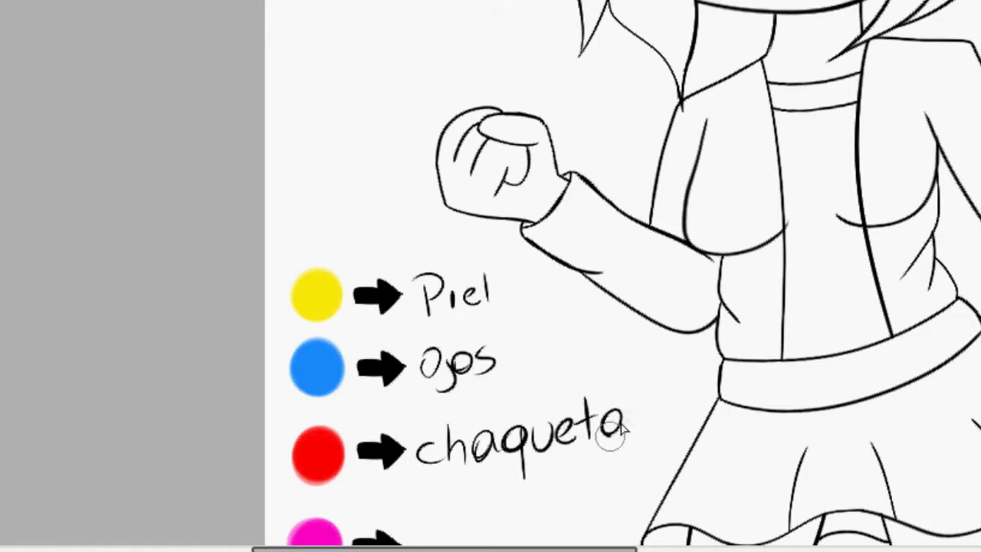
{"action": "scroll", "coordinate": [508, 412], "scroll_direction": "down", "scroll_amount": 2}
{"action": "scroll", "coordinate": [491, 495], "scroll_direction": "up", "scroll_amount": 3}
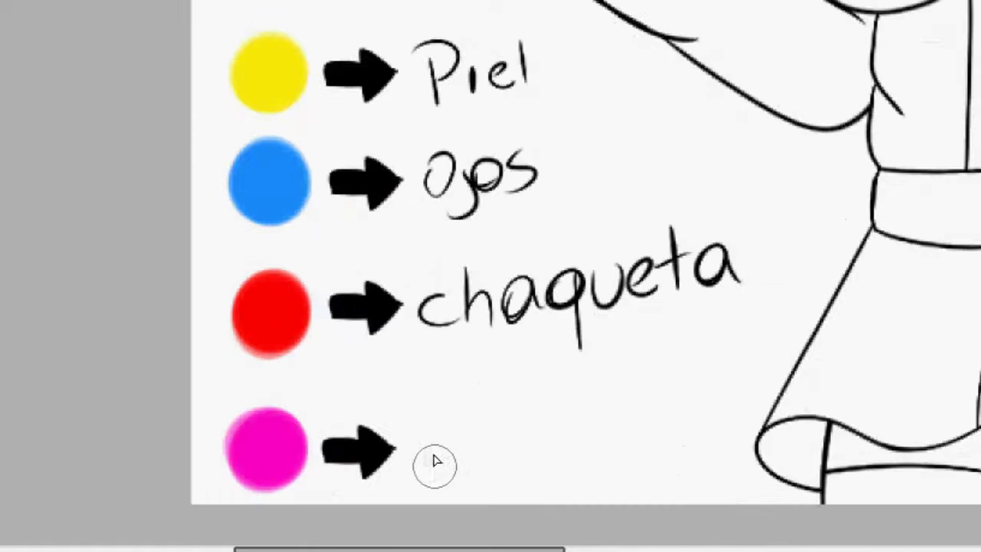
{"action": "mouse_move", "coordinate": [433, 477]}
{"action": "left_mouse_down"}
{"action": "mouse_move", "coordinate": [430, 436]}
{"action": "mouse_move", "coordinate": [449, 426]}
{"action": "mouse_move", "coordinate": [458, 453]}
{"action": "mouse_move", "coordinate": [465, 434]}
{"action": "mouse_move", "coordinate": [484, 427]}
{"action": "mouse_move", "coordinate": [468, 442]}
{"action": "mouse_move", "coordinate": [534, 448]}
{"action": "mouse_move", "coordinate": [542, 426]}
{"action": "mouse_move", "coordinate": [536, 442]}
{"action": "mouse_move", "coordinate": [543, 428]}
{"action": "mouse_move", "coordinate": [549, 445]}
{"action": "mouse_move", "coordinate": [566, 449]}
{"action": "mouse_move", "coordinate": [582, 415]}
{"action": "mouse_move", "coordinate": [600, 433]}
{"action": "left_mouse_up"}
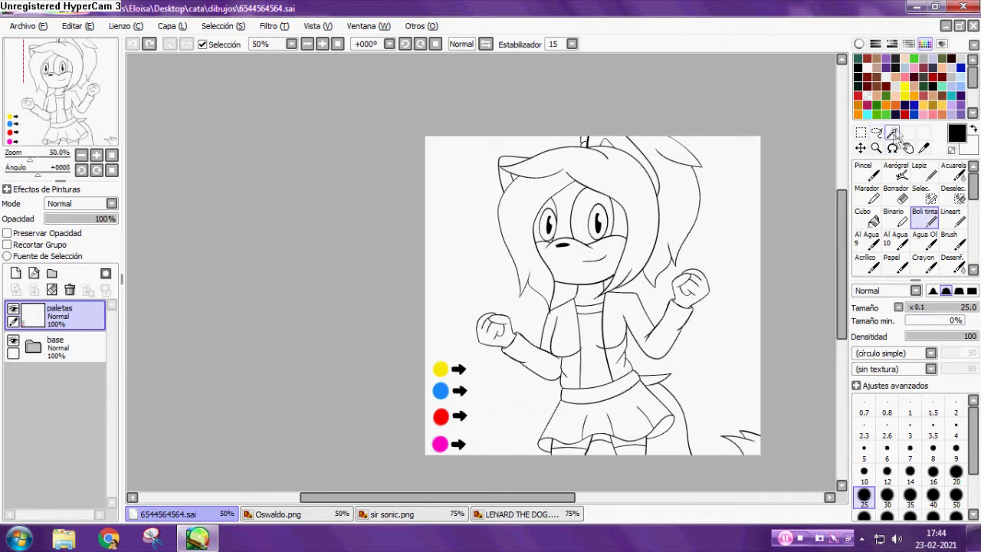
Select the character's hair and neck with the Magic Wand, working on the base group.
{"action": "left_click", "coordinate": [891, 133]}
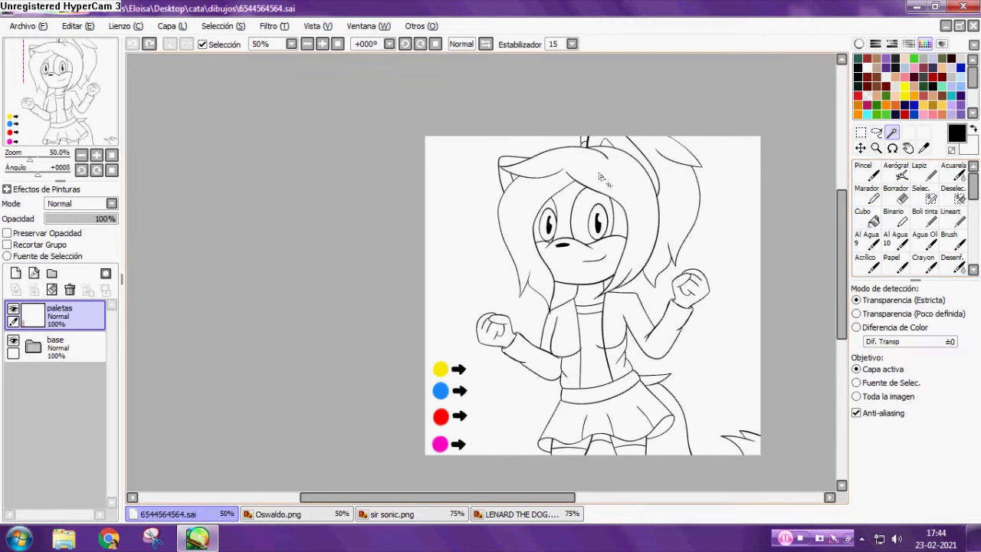
{"action": "left_click", "coordinate": [59, 344]}
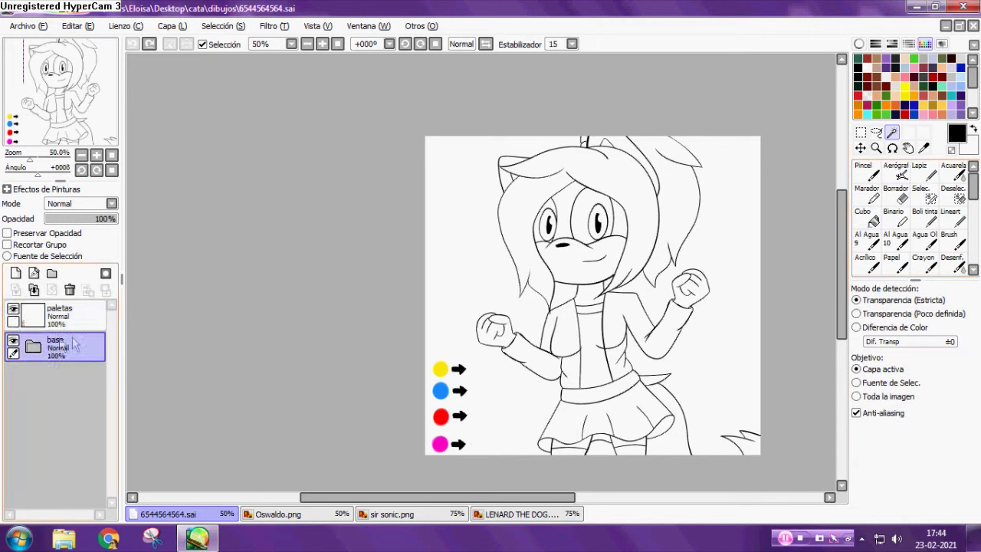
{"action": "left_click", "coordinate": [628, 194]}
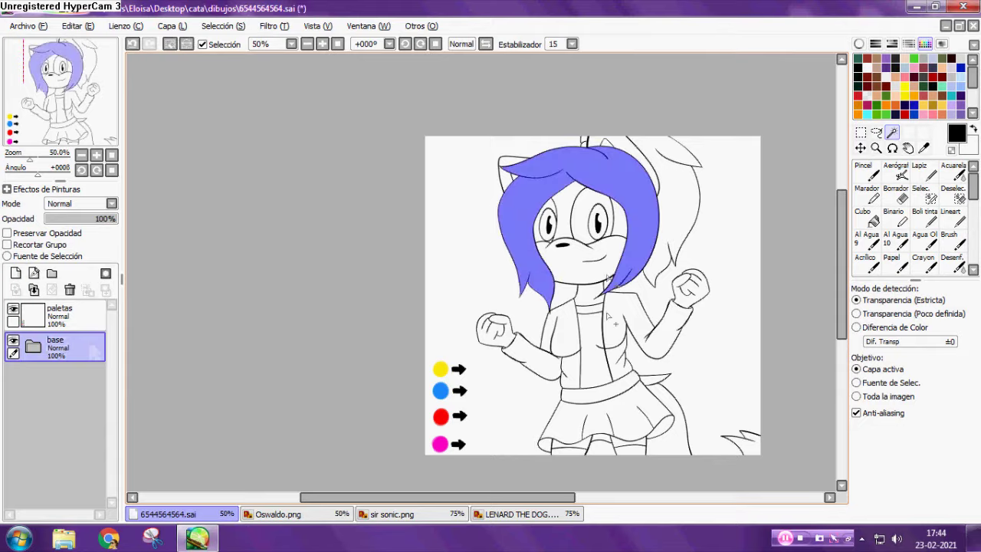
{"action": "scroll", "coordinate": [629, 283], "scroll_direction": "up", "scroll_amount": 8}
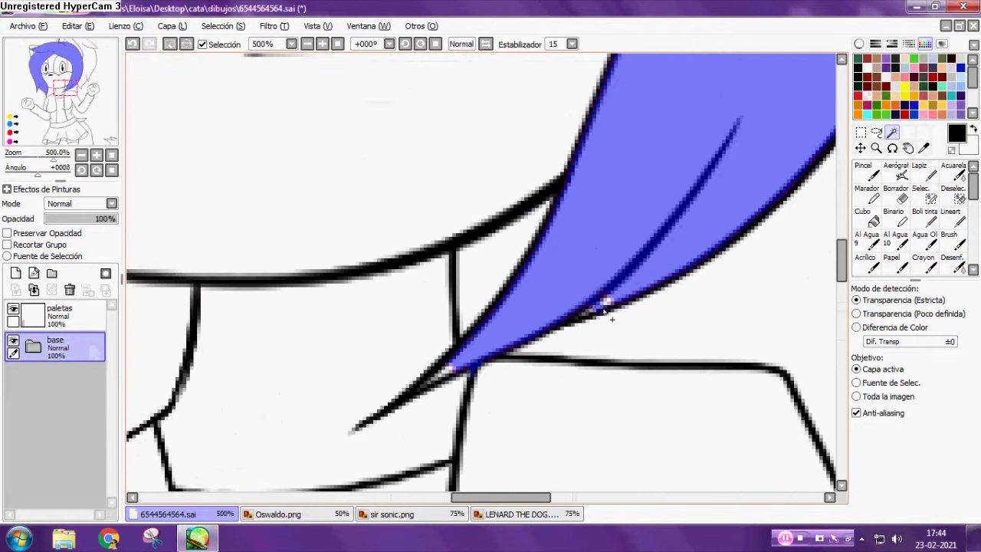
{"action": "scroll", "coordinate": [584, 314], "scroll_direction": "up", "scroll_amount": 2}
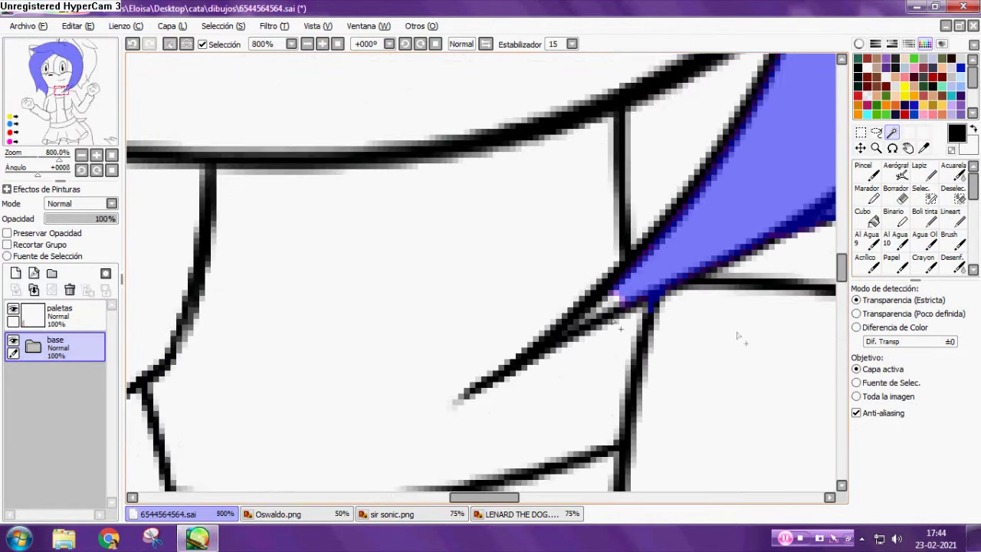
{"action": "left_click", "coordinate": [587, 237]}
{"action": "scroll", "coordinate": [621, 115], "scroll_direction": "up", "scroll_amount": 1}
{"action": "scroll", "coordinate": [587, 146], "scroll_direction": "down", "scroll_amount": 8}
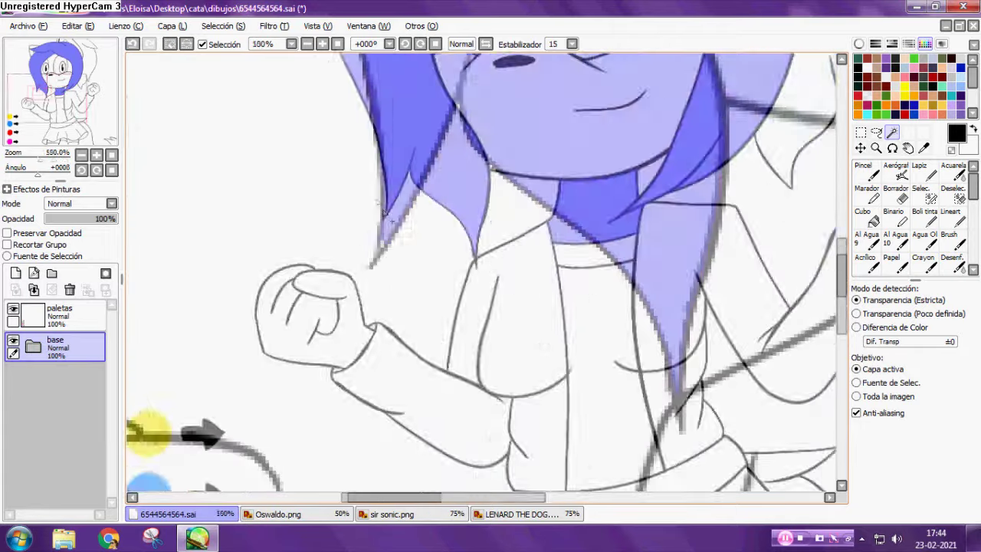
Add the cat ear, the ponytail and the forehead between the eyes to the Magic Wand selection.
{"action": "scroll", "coordinate": [360, 138], "scroll_direction": "up", "scroll_amount": 4}
{"action": "scroll", "coordinate": [326, 157], "scroll_direction": "up", "scroll_amount": 2}
{"action": "left_click", "coordinate": [275, 138]}
{"action": "left_click", "coordinate": [376, 99]}
{"action": "left_click", "coordinate": [570, 258]}
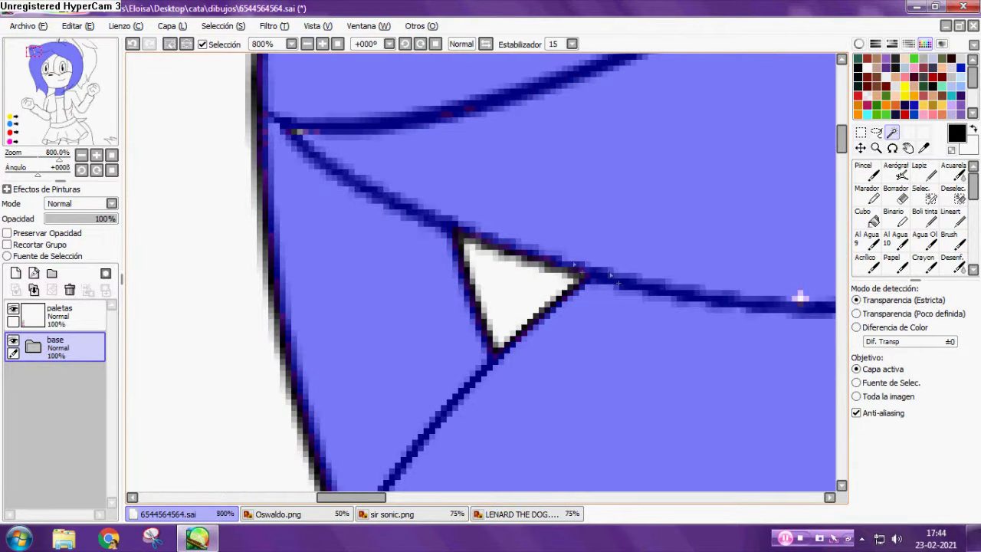
{"action": "left_click", "coordinate": [803, 297]}
{"action": "scroll", "coordinate": [591, 261], "scroll_direction": "down", "scroll_amount": 7}
{"action": "scroll", "coordinate": [814, 315], "scroll_direction": "up", "scroll_amount": 4}
{"action": "scroll", "coordinate": [741, 353], "scroll_direction": "down", "scroll_amount": 3}
{"action": "scroll", "coordinate": [602, 256], "scroll_direction": "up", "scroll_amount": 5}
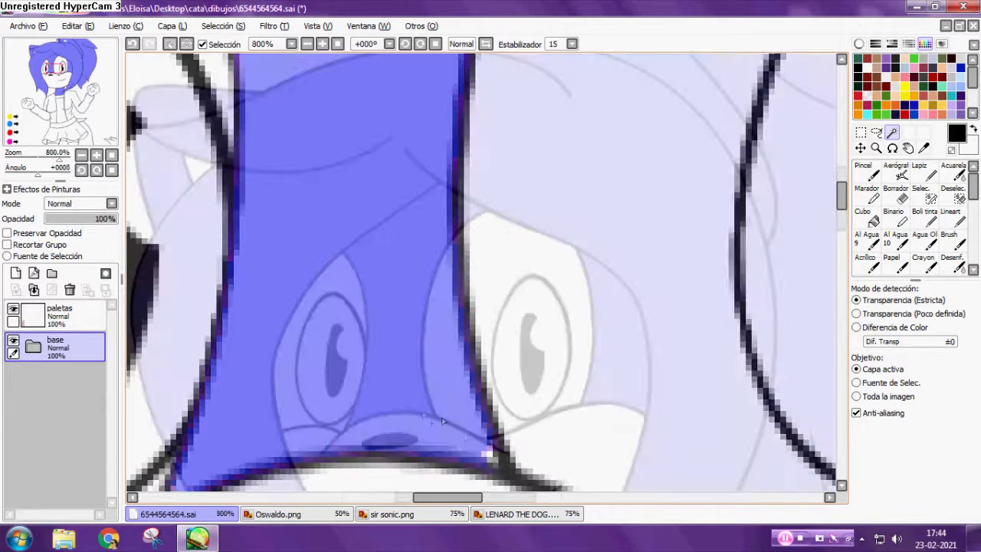
Add the leftover corner of the face beside the muzzle and the fist below the ponytail to the selection.
{"action": "left_click", "coordinate": [487, 453]}
{"action": "scroll", "coordinate": [460, 433], "scroll_direction": "down", "scroll_amount": 3}
{"action": "scroll", "coordinate": [368, 391], "scroll_direction": "up", "scroll_amount": 4}
{"action": "scroll", "coordinate": [383, 383], "scroll_direction": "down", "scroll_amount": 3}
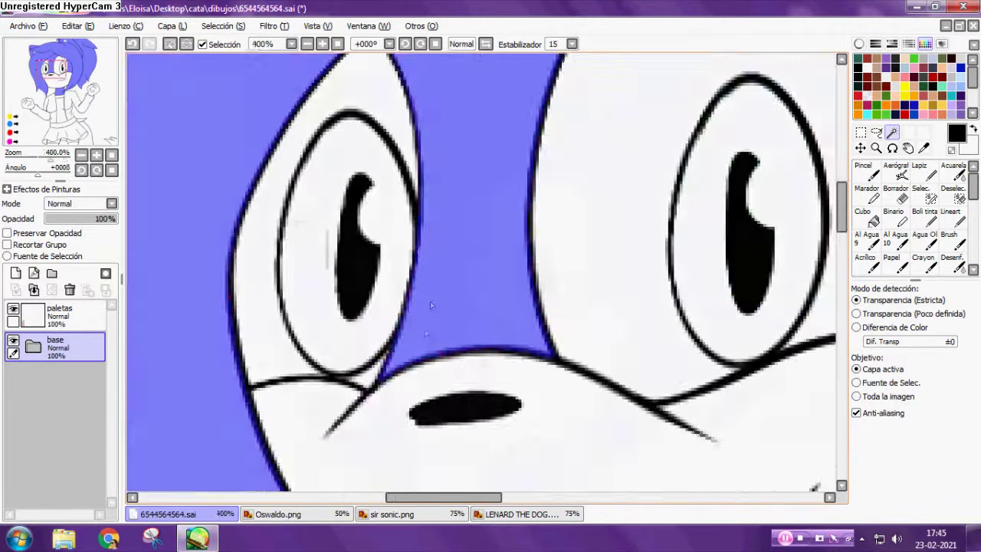
{"action": "scroll", "coordinate": [427, 331], "scroll_direction": "down", "scroll_amount": 4}
{"action": "scroll", "coordinate": [492, 391], "scroll_direction": "up", "scroll_amount": 4}
{"action": "left_click", "coordinate": [493, 390]}
{"action": "scroll", "coordinate": [473, 257], "scroll_direction": "up", "scroll_amount": 4}
{"action": "scroll", "coordinate": [469, 268], "scroll_direction": "down", "scroll_amount": 5}
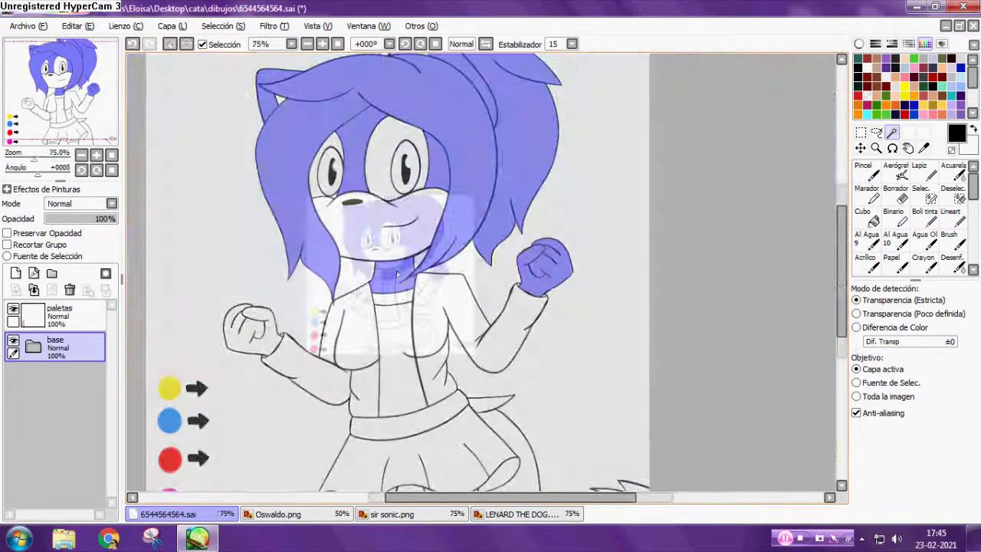
Add the other fist, the tail and the skin areas below the skirt to the selection.
{"action": "scroll", "coordinate": [375, 284], "scroll_direction": "up", "scroll_amount": 3}
{"action": "left_click", "coordinate": [376, 284]}
{"action": "scroll", "coordinate": [399, 176], "scroll_direction": "up", "scroll_amount": 2}
{"action": "scroll", "coordinate": [431, 192], "scroll_direction": "down", "scroll_amount": 5}
{"action": "scroll", "coordinate": [414, 344], "scroll_direction": "up", "scroll_amount": 3}
{"action": "left_click", "coordinate": [368, 297]}
{"action": "scroll", "coordinate": [368, 268], "scroll_direction": "down", "scroll_amount": 1}
{"action": "left_click", "coordinate": [570, 284]}
{"action": "scroll", "coordinate": [528, 266], "scroll_direction": "up", "scroll_amount": 5}
{"action": "scroll", "coordinate": [528, 266], "scroll_direction": "down", "scroll_amount": 4}
{"action": "scroll", "coordinate": [528, 266], "scroll_direction": "up", "scroll_amount": 4}
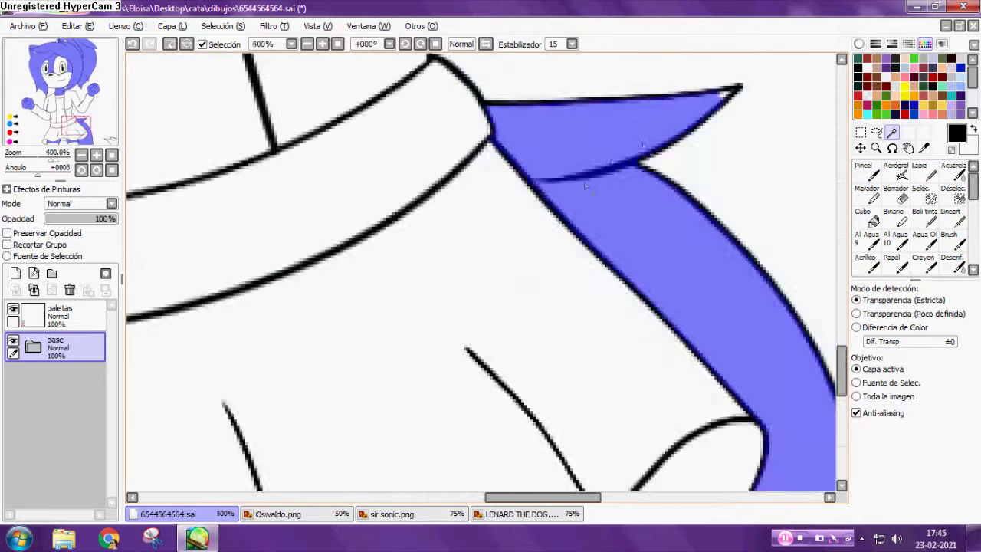
{"action": "scroll", "coordinate": [196, 287], "scroll_direction": "down", "scroll_amount": 6}
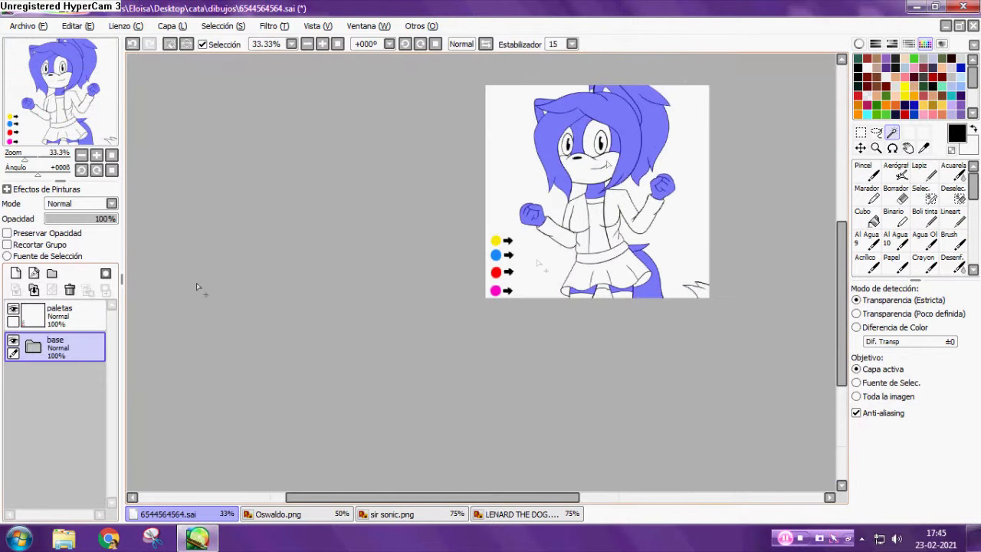
Create a new layer group, place it below the base group and name it "colores".
{"action": "left_click", "coordinate": [51, 274]}
{"action": "left_click_drag", "start_coordinate": [56, 361], "coordinate": [53, 383]}
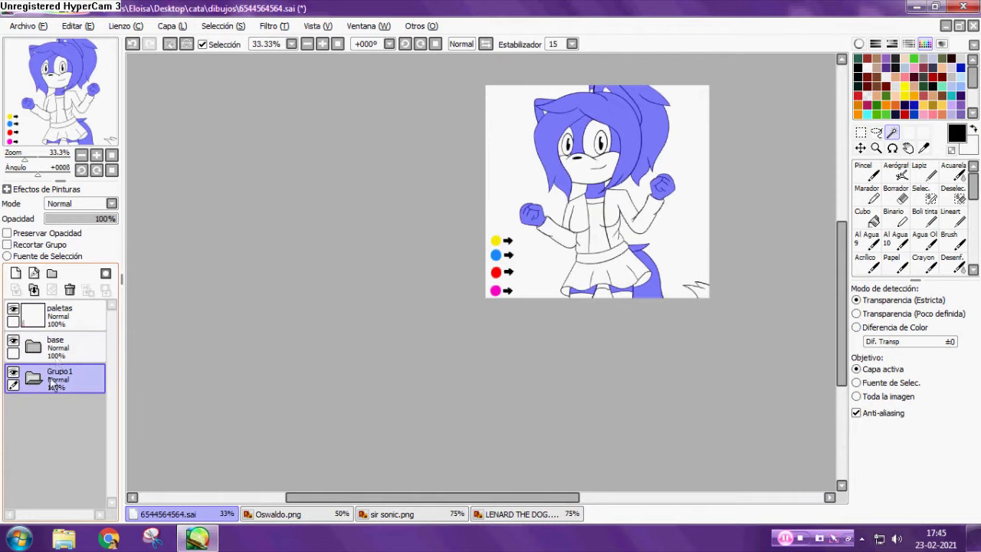
{"action": "double_click", "coordinate": [62, 387]}
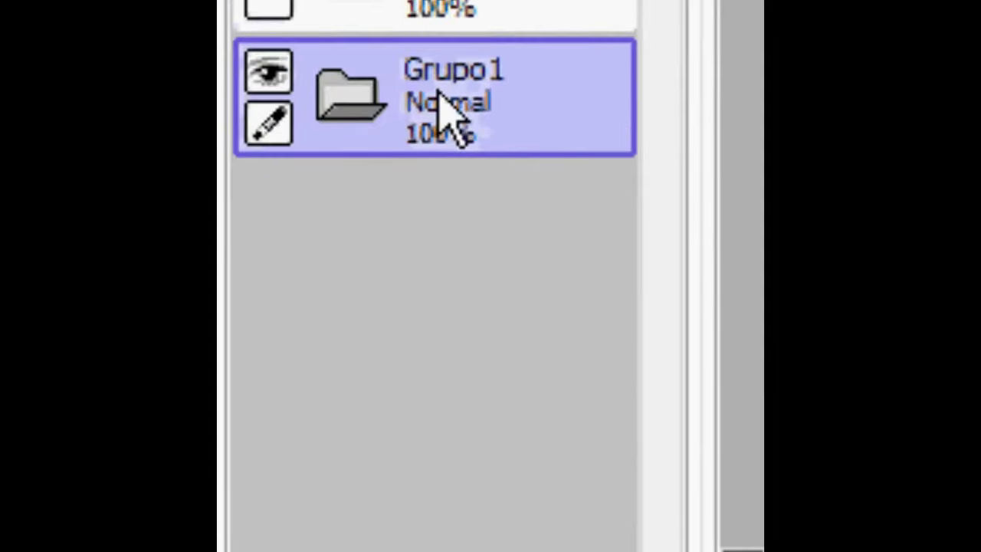
{"action": "type", "text": "colores"}
{"action": "key", "text": "Return"}
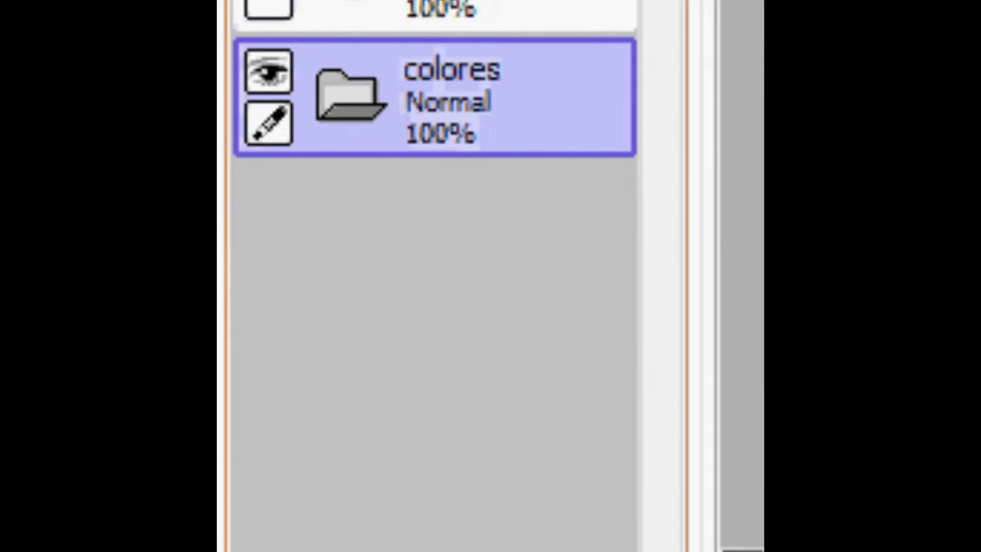
Create three new layers inside the colores group and rename the lowest one "base".
{"action": "key", "text": "ctrl+shift+n"}
{"action": "key", "text": "ctrl+shift+n"}
{"action": "key", "text": "ctrl+shift+n"}
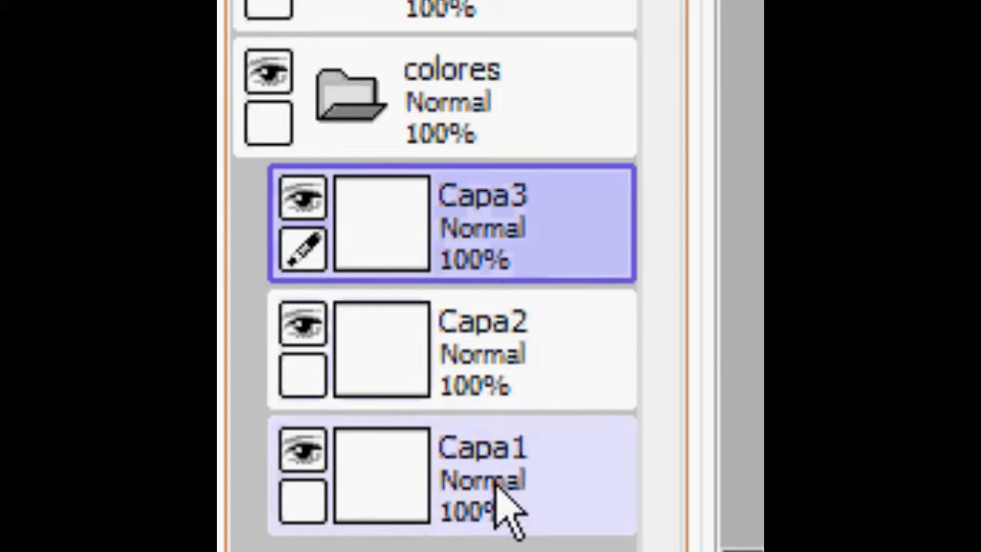
{"action": "left_click", "coordinate": [508, 506]}
{"action": "type", "text": "base"}
{"action": "key", "text": "Return"}
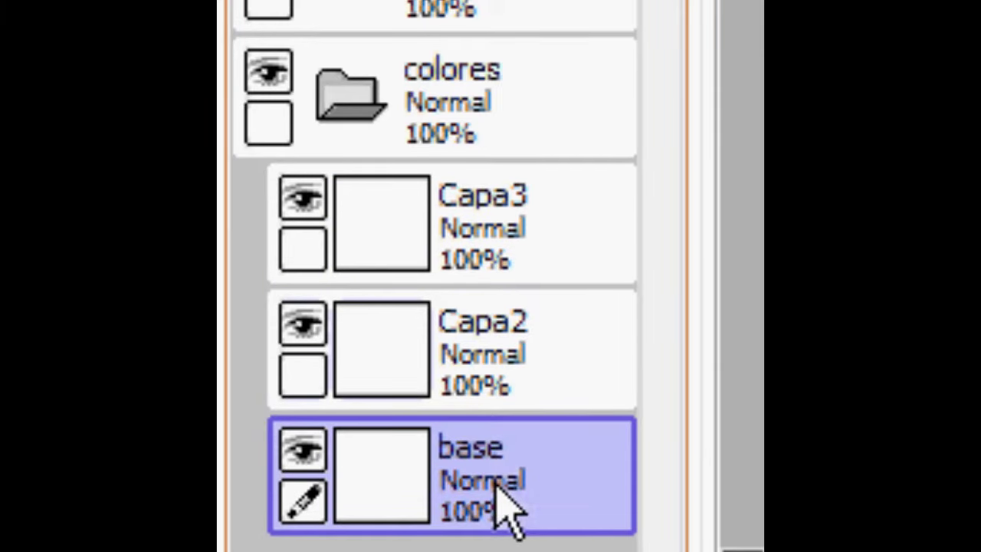
Rename the middle layer of the colores group "shad" and the upper one "light".
{"action": "left_click", "coordinate": [469, 347]}
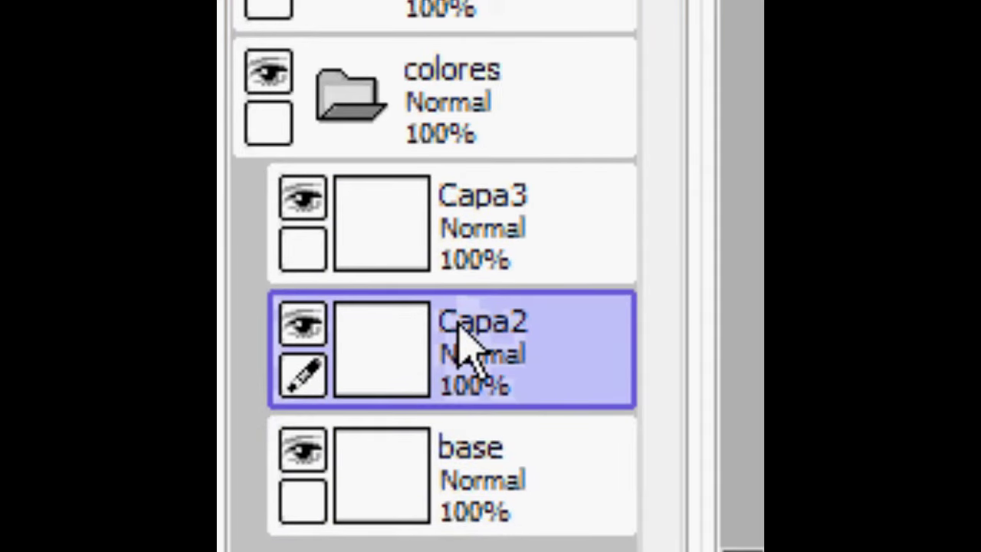
{"action": "key", "text": "Return"}
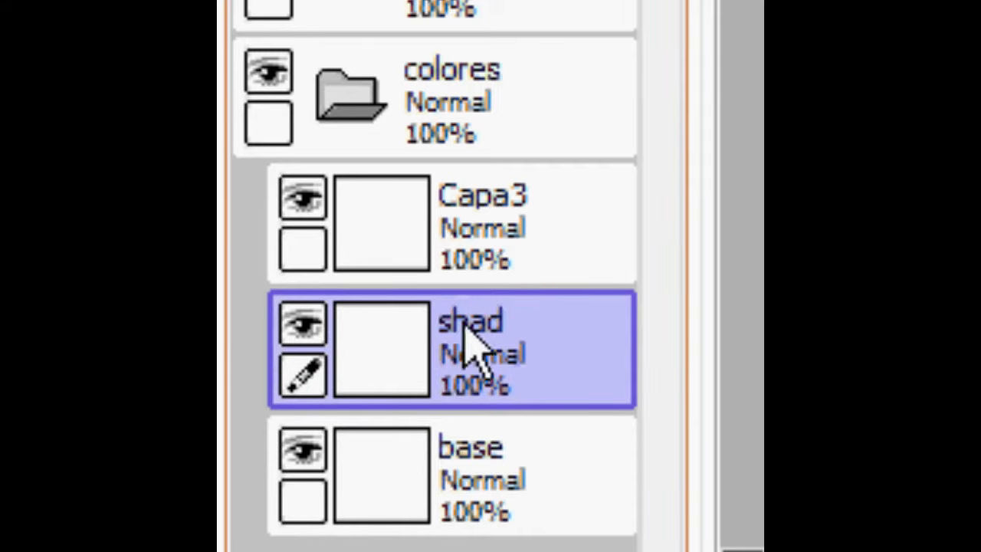
{"action": "left_click", "coordinate": [521, 272]}
{"action": "key", "text": "Return"}
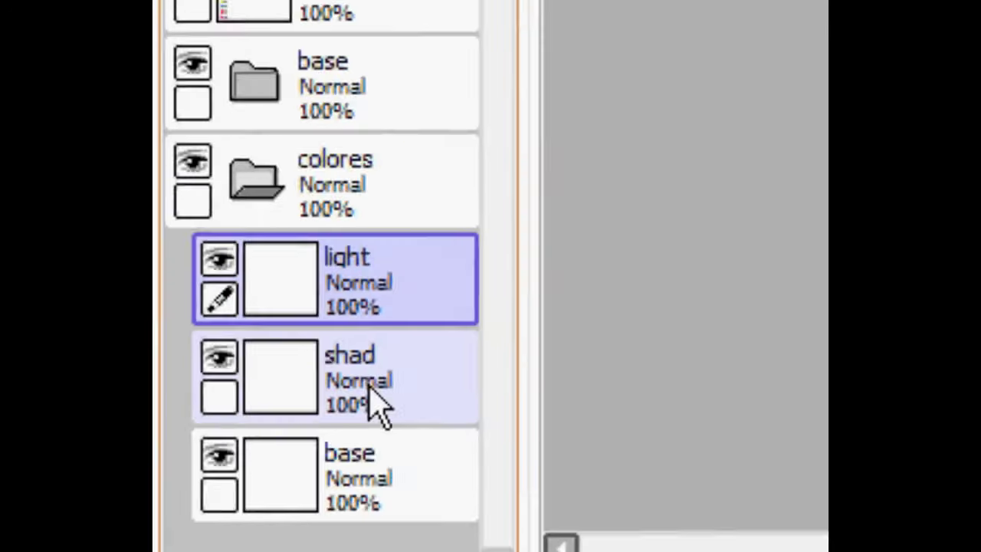
Set the shad layer's blending mode to Multiplicar.
{"action": "left_click", "coordinate": [376, 406]}
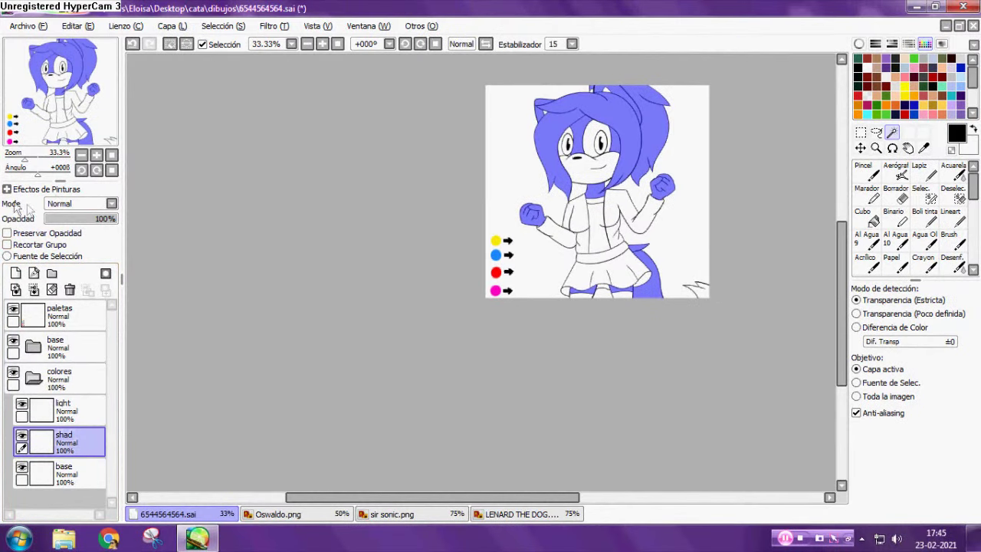
{"action": "left_click", "coordinate": [92, 205]}
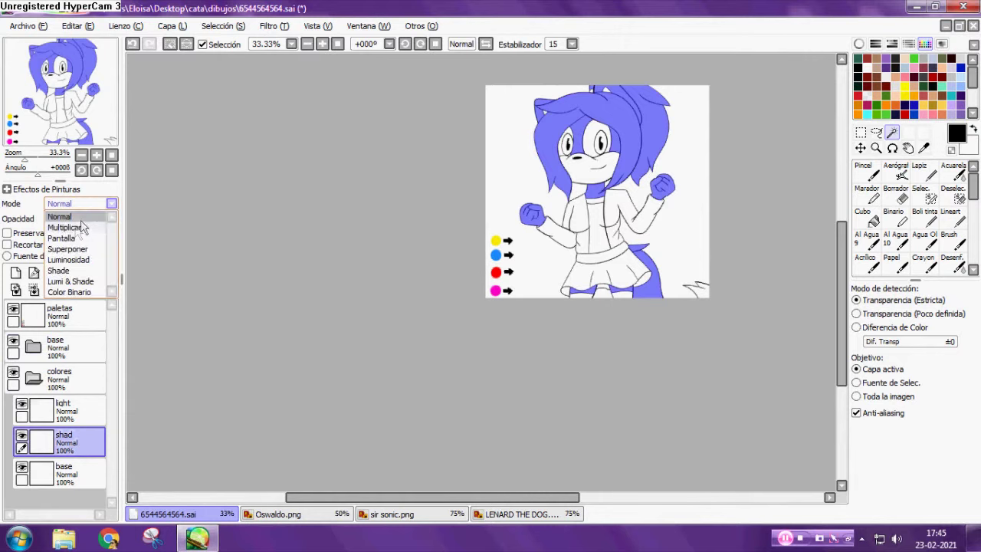
{"action": "left_click", "coordinate": [61, 227]}
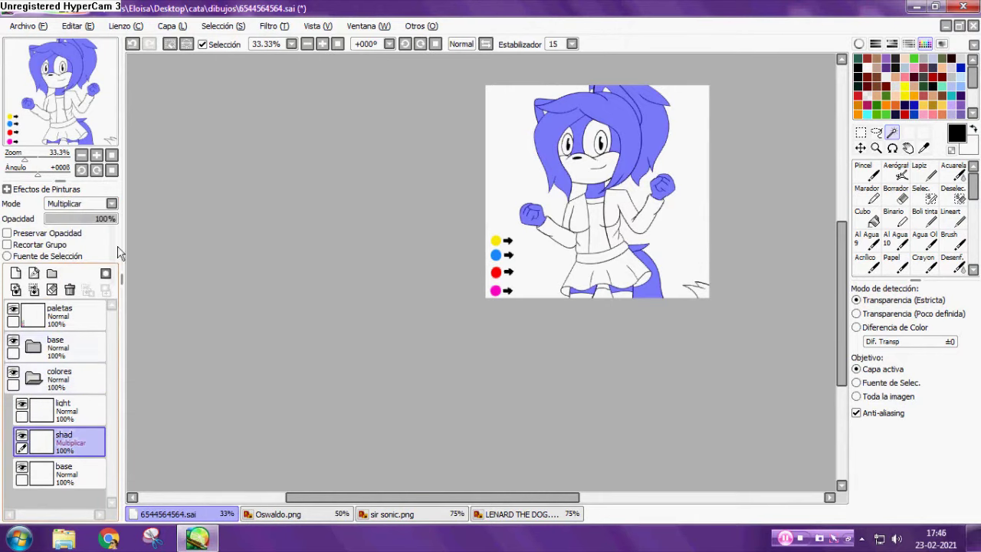
Activate the base layer in the colores group, choose the Cubo fill tool and sample the yellow swatch as the colour.
{"action": "left_click", "coordinate": [76, 470]}
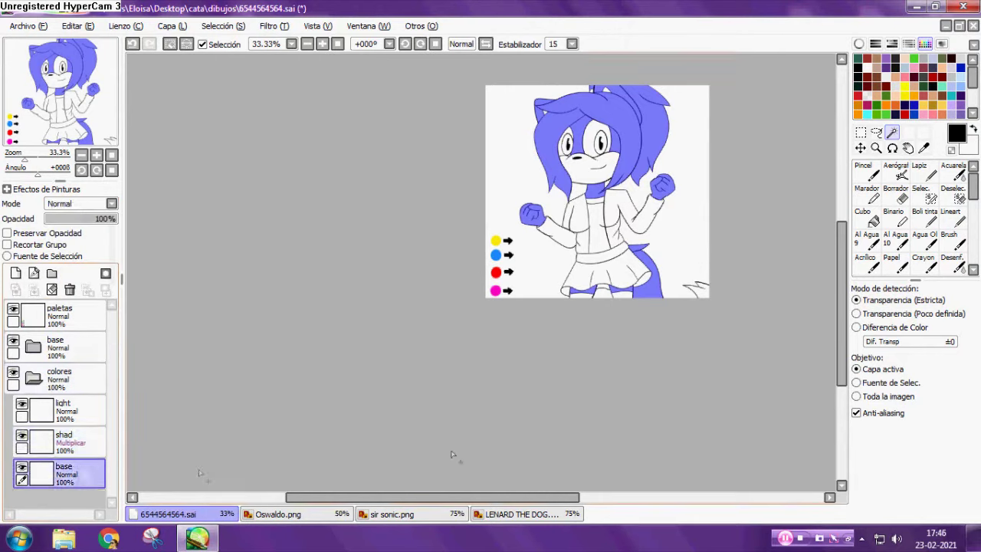
{"action": "left_click", "coordinate": [873, 218]}
{"action": "scroll", "coordinate": [493, 249], "scroll_direction": "up", "scroll_amount": 3}
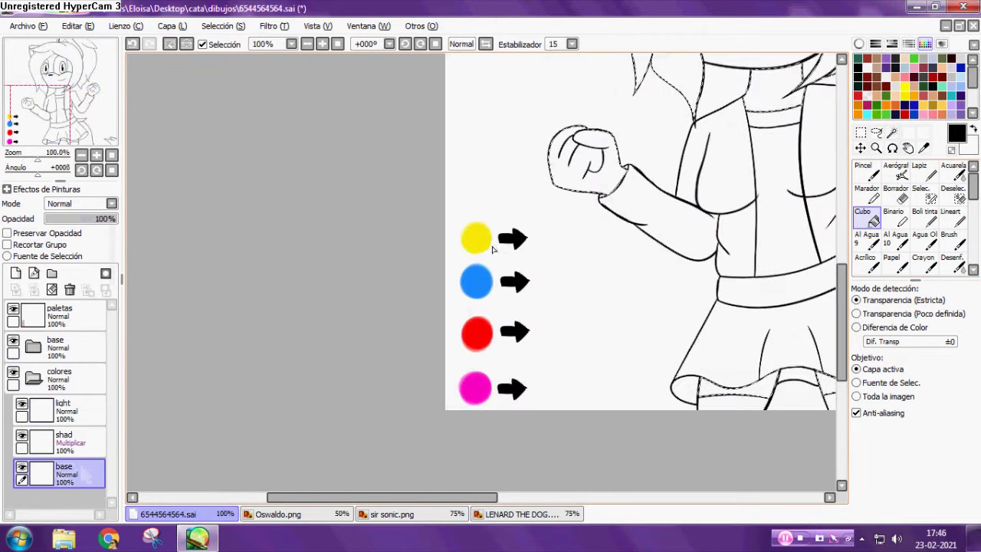
{"action": "scroll", "coordinate": [474, 243], "scroll_direction": "down", "scroll_amount": 4}
{"action": "scroll", "coordinate": [482, 270], "scroll_direction": "up", "scroll_amount": 1}
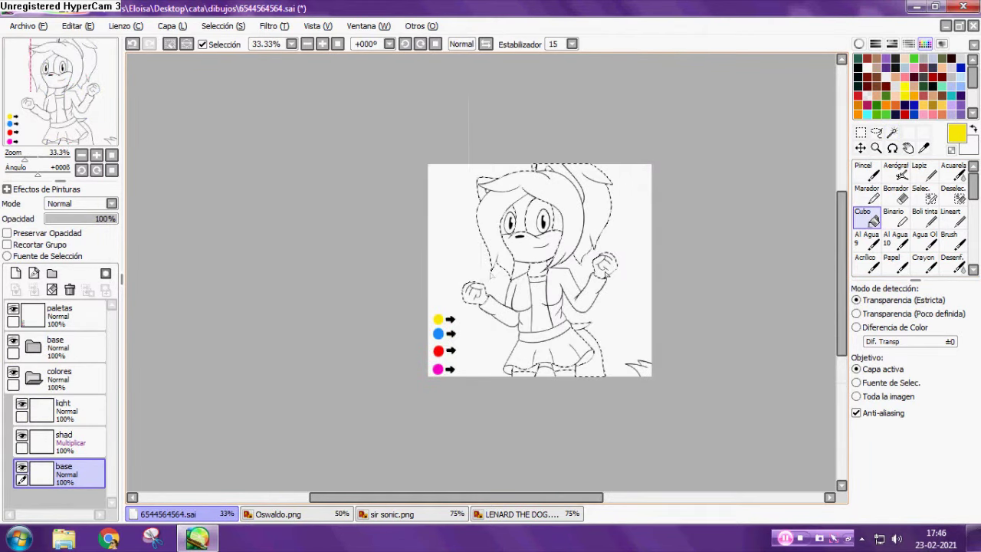
Set the light layer's blending mode to Luminosidad.
{"action": "left_click", "coordinate": [65, 411]}
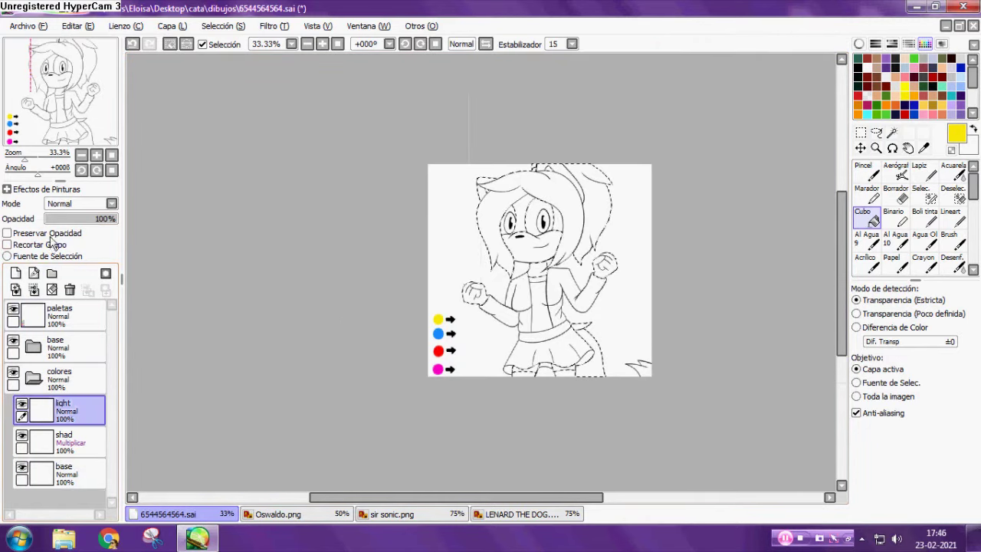
{"action": "left_click", "coordinate": [77, 204]}
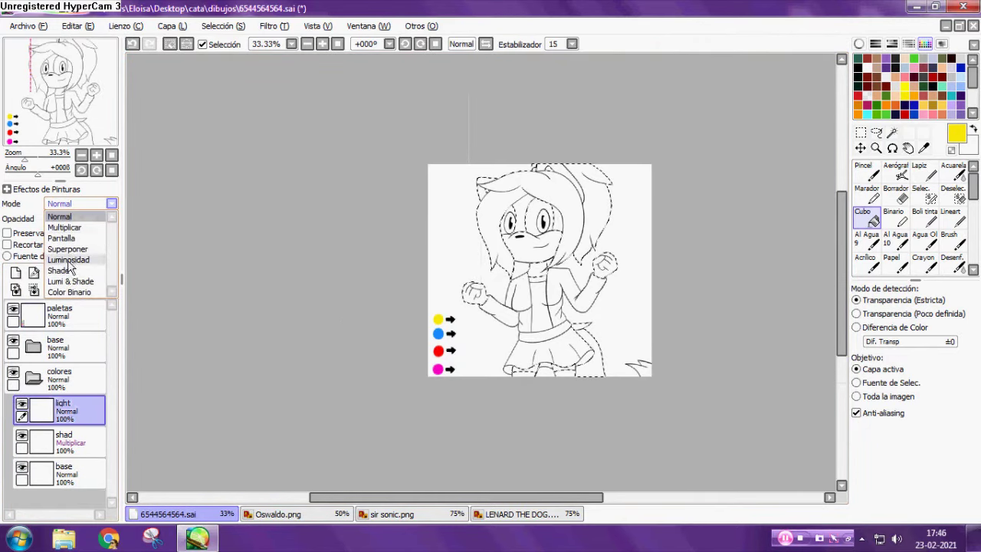
{"action": "left_click", "coordinate": [69, 260]}
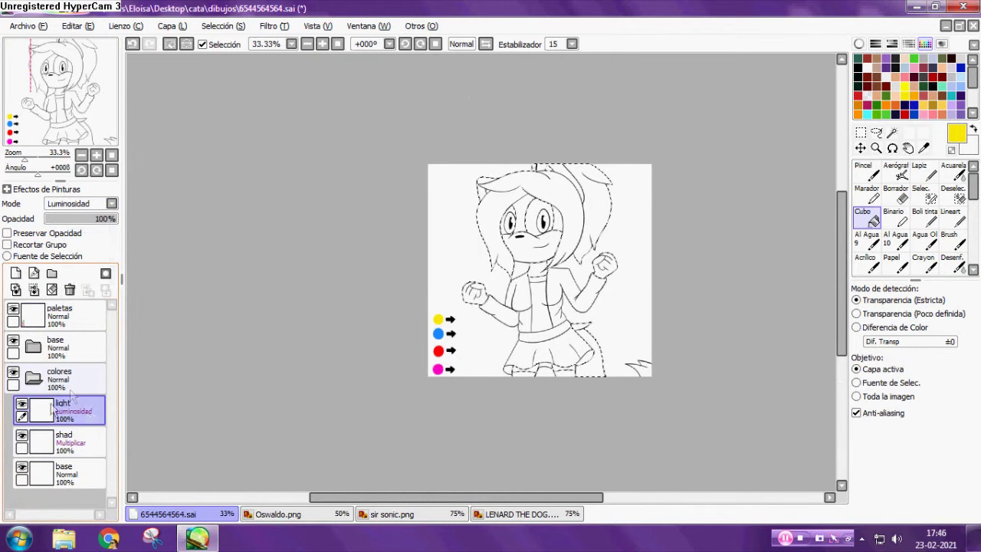
Fill the skin and hair selection with the yellow on the base layer of the colores group.
{"action": "scroll", "coordinate": [498, 263], "scroll_direction": "up", "scroll_amount": 2}
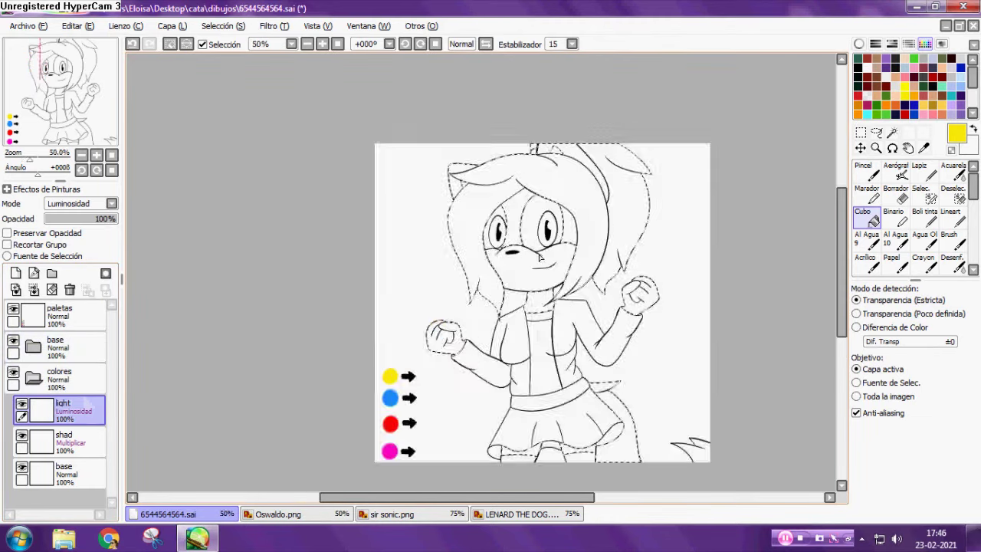
{"action": "left_click", "coordinate": [62, 473]}
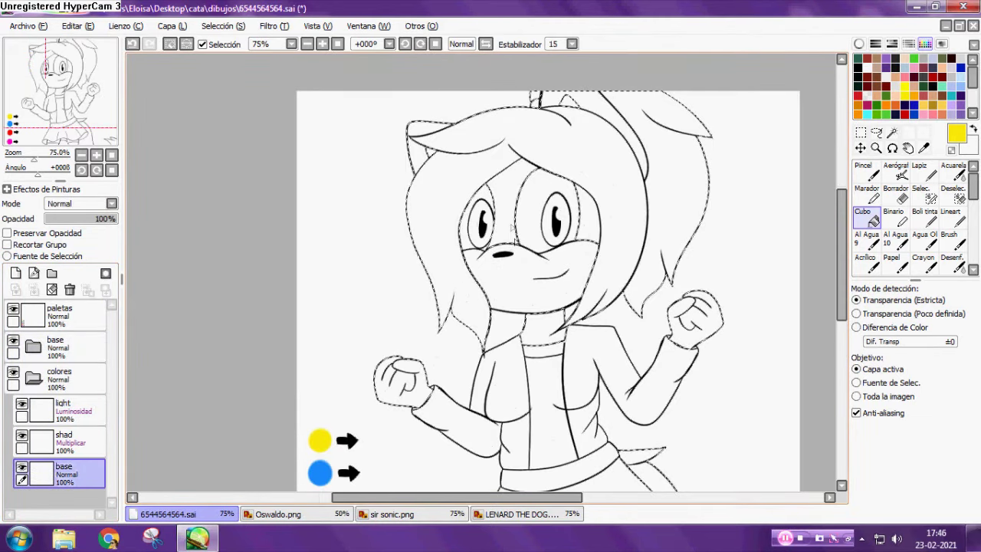
{"action": "left_click", "coordinate": [512, 227]}
{"action": "scroll", "coordinate": [511, 227], "scroll_direction": "down", "scroll_amount": 2}
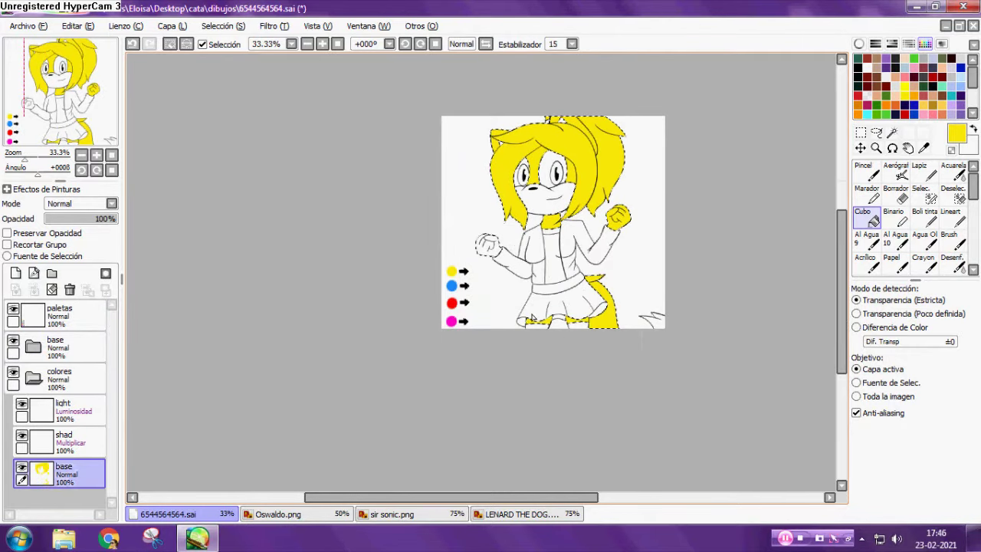
{"action": "scroll", "coordinate": [442, 221], "scroll_direction": "up", "scroll_amount": 3}
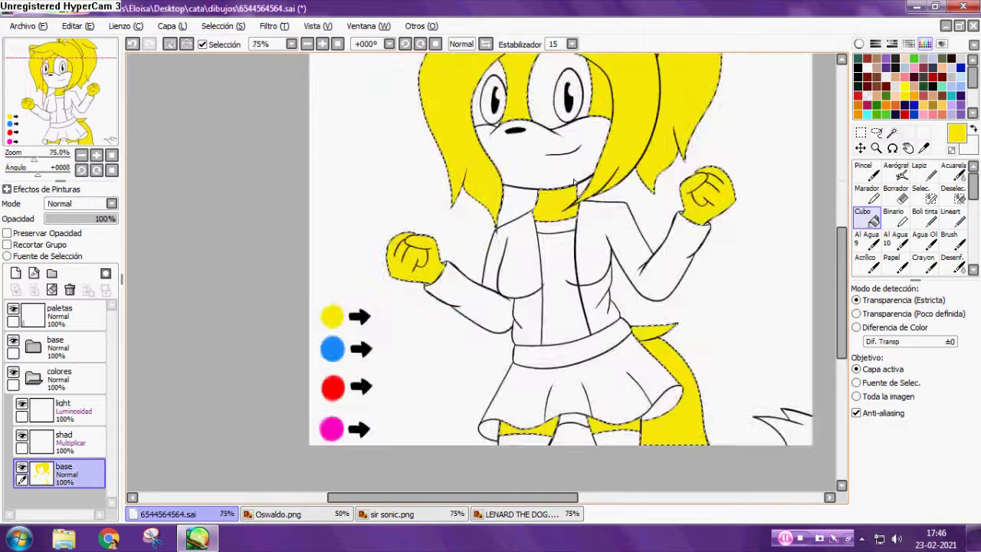
{"action": "scroll", "coordinate": [391, 352], "scroll_direction": "down", "scroll_amount": 1}
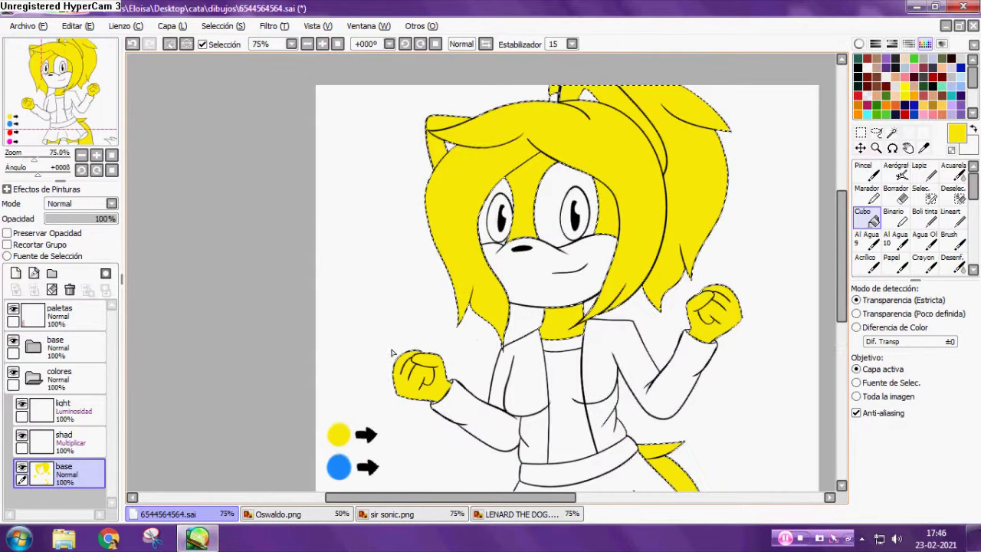
{"action": "scroll", "coordinate": [337, 450], "scroll_direction": "down", "scroll_amount": 2}
{"action": "scroll", "coordinate": [339, 452], "scroll_direction": "up", "scroll_amount": 2}
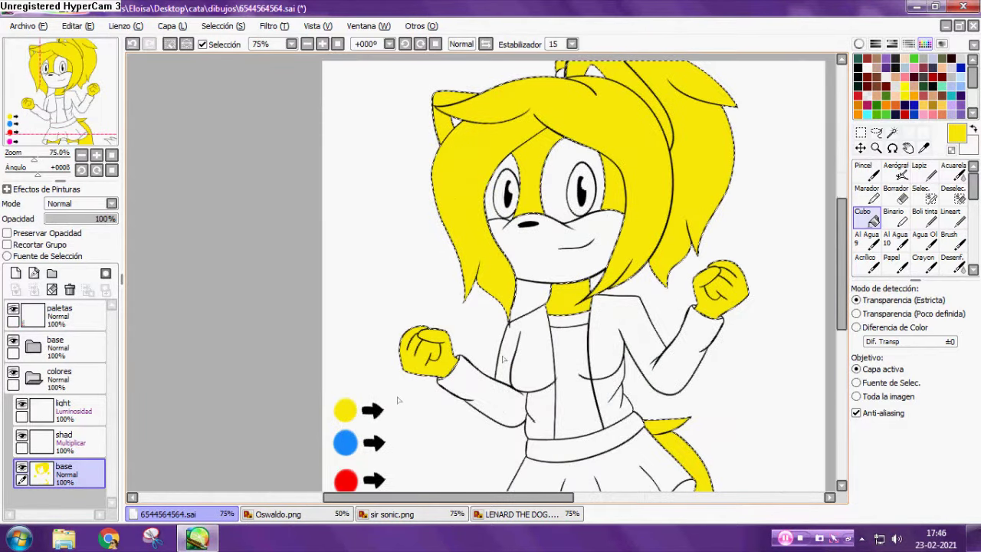
Choose the Boli tinta brush at size 25, activate the shad layer and try a yellow shading stroke beside the outer eye.
{"action": "left_click", "coordinate": [924, 220]}
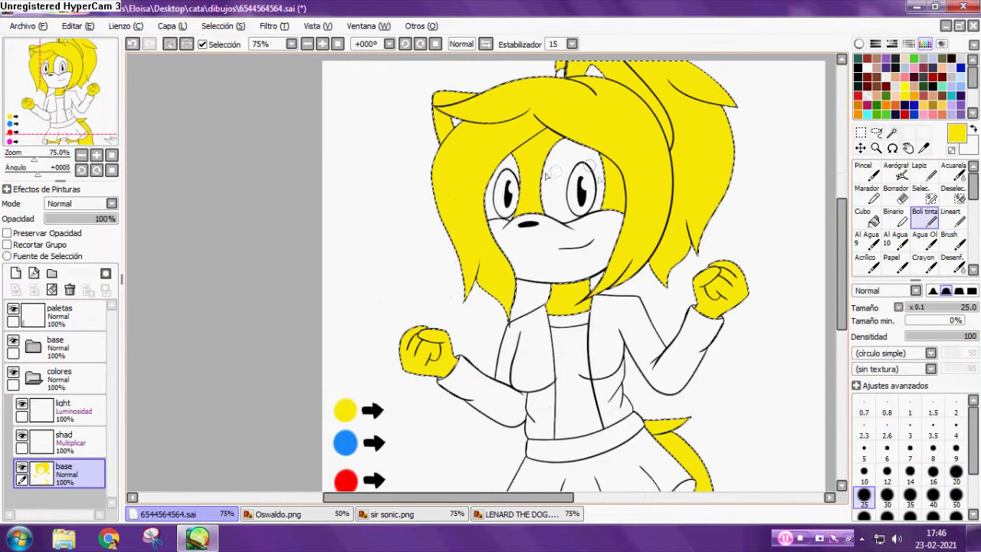
{"action": "scroll", "coordinate": [879, 94], "scroll_direction": "down", "scroll_amount": 5}
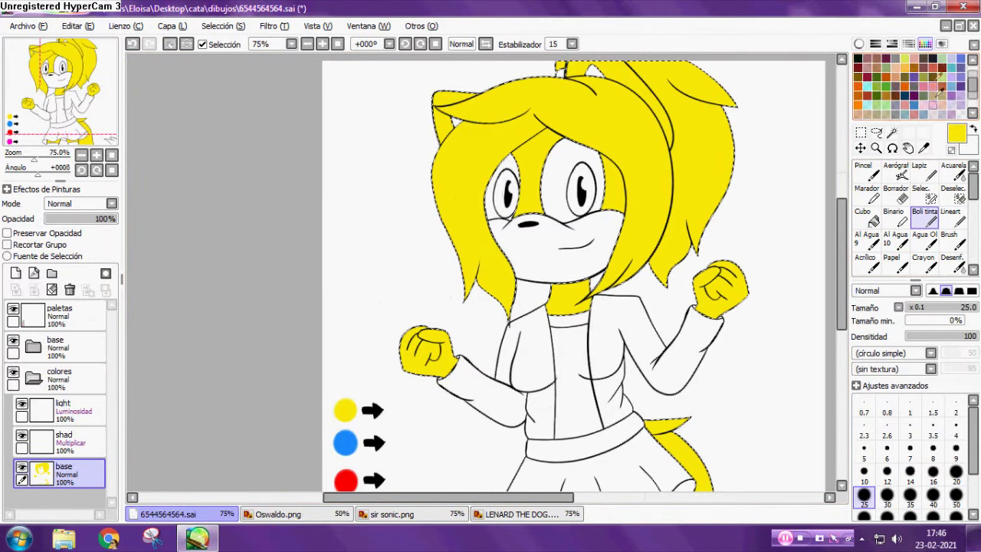
{"action": "scroll", "coordinate": [889, 100], "scroll_direction": "up", "scroll_amount": 5}
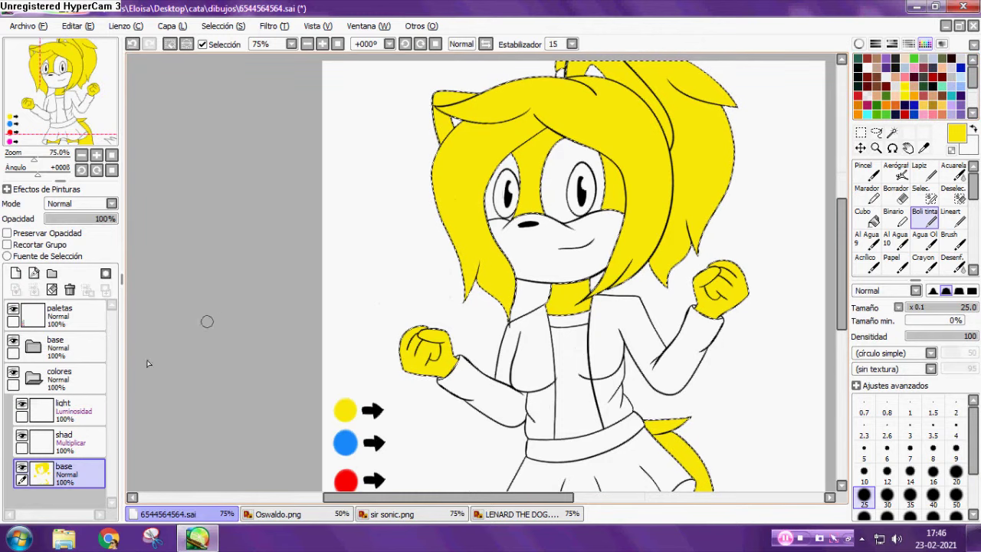
{"action": "left_click", "coordinate": [69, 438]}
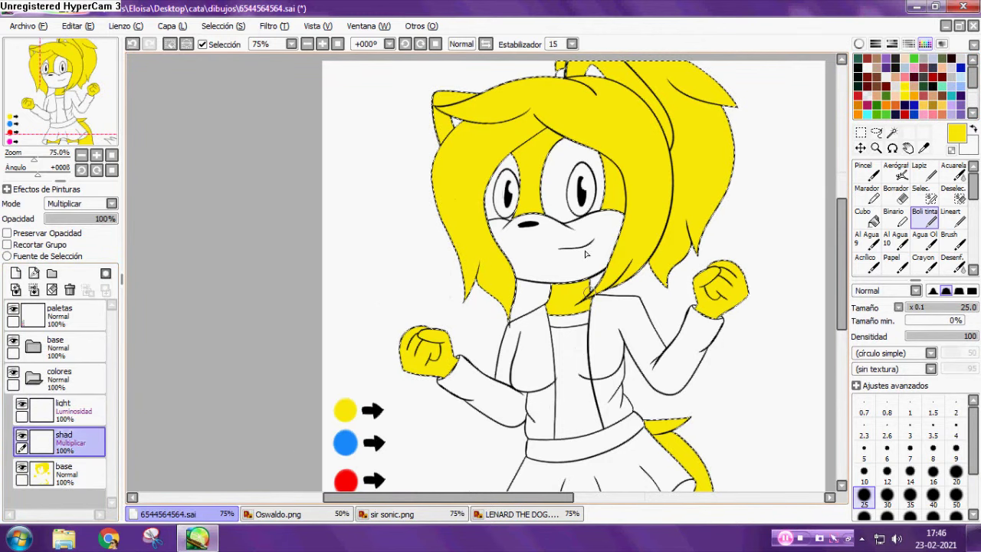
{"action": "scroll", "coordinate": [611, 148], "scroll_direction": "up", "scroll_amount": 4}
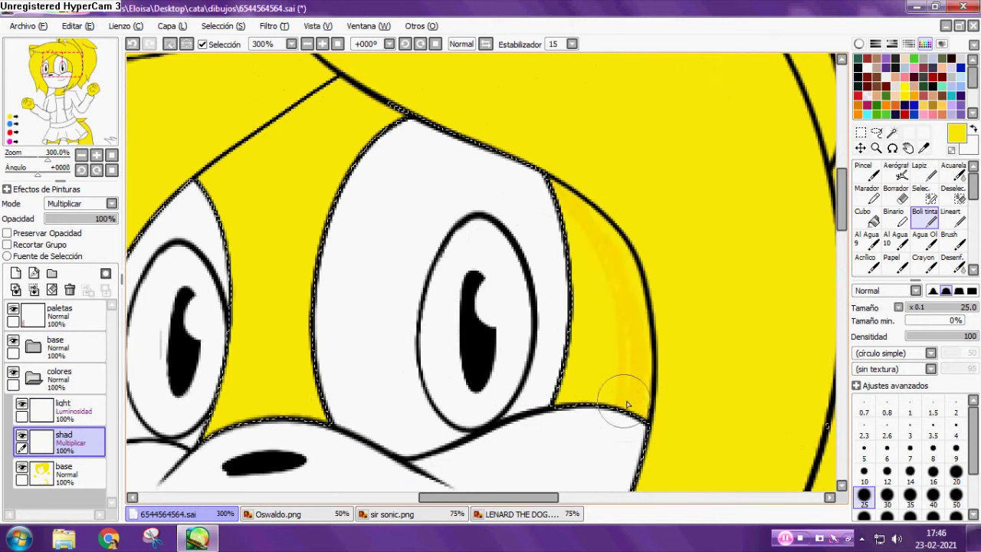
{"action": "scroll", "coordinate": [521, 305], "scroll_direction": "down", "scroll_amount": 3}
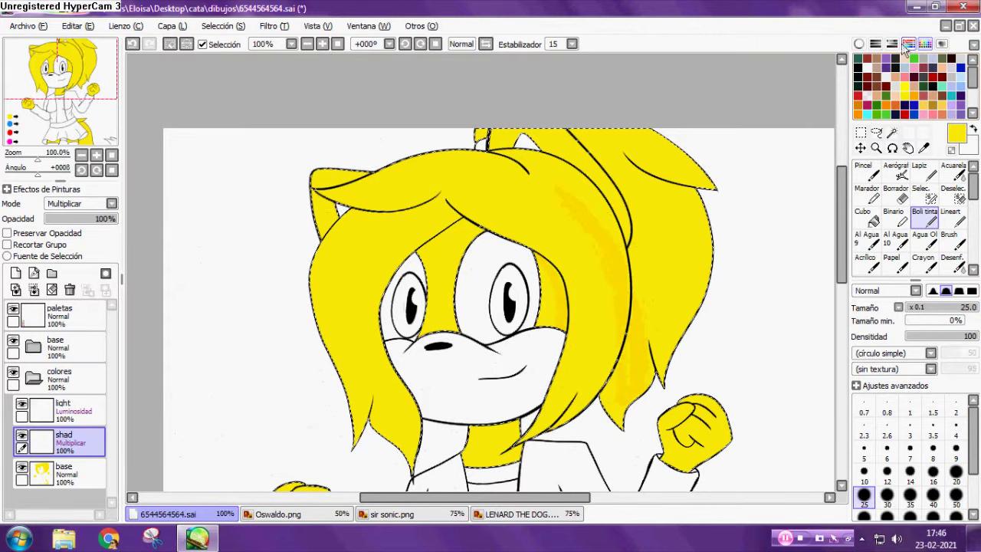
Pick a dark ochre colour and paint the shadow on the face along the hair edge beside the outer eye.
{"action": "left_click", "coordinate": [859, 44]}
{"action": "left_click", "coordinate": [937, 91]}
{"action": "left_click", "coordinate": [859, 43]}
{"action": "scroll", "coordinate": [540, 307], "scroll_direction": "up", "scroll_amount": 4}
{"action": "mouse_move", "coordinate": [529, 102]}
{"action": "left_mouse_down"}
{"action": "mouse_move", "coordinate": [557, 136]}
{"action": "mouse_move", "coordinate": [630, 383]}
{"action": "left_mouse_up"}
{"action": "mouse_move", "coordinate": [534, 106]}
{"action": "left_mouse_down"}
{"action": "mouse_move", "coordinate": [619, 253]}
{"action": "mouse_move", "coordinate": [633, 383]}
{"action": "left_mouse_up"}
{"action": "left_click", "coordinate": [943, 96]}
{"action": "mouse_move", "coordinate": [533, 103]}
{"action": "left_mouse_down"}
{"action": "mouse_move", "coordinate": [600, 197]}
{"action": "mouse_move", "coordinate": [617, 394]}
{"action": "left_mouse_up"}
{"action": "left_click_drag", "start_coordinate": [614, 222], "coordinate": [633, 387]}
{"action": "left_click_drag", "start_coordinate": [627, 207], "coordinate": [648, 391]}
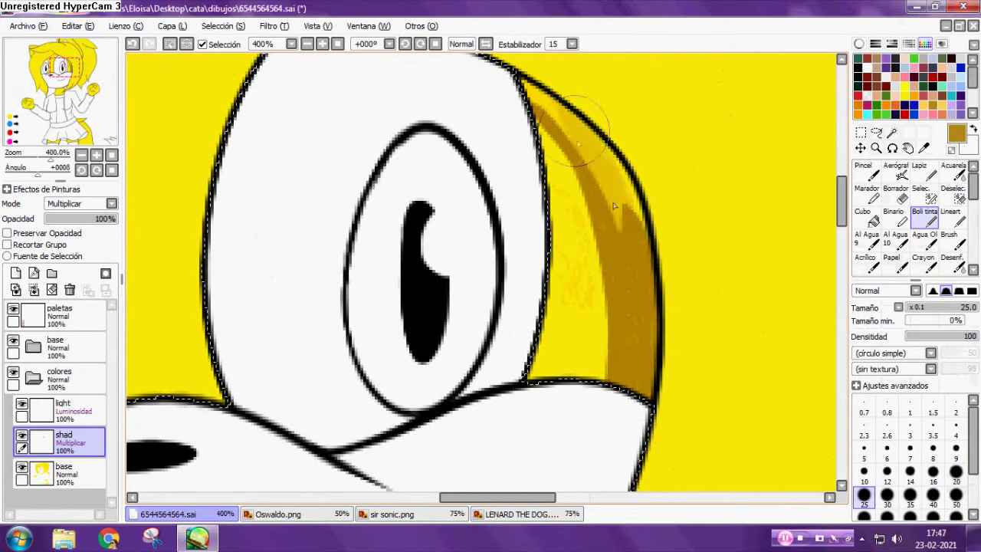
{"action": "left_click_drag", "start_coordinate": [529, 88], "coordinate": [634, 222]}
{"action": "left_click_drag", "start_coordinate": [587, 130], "coordinate": [632, 199]}
{"action": "scroll", "coordinate": [598, 268], "scroll_direction": "down", "scroll_amount": 5}
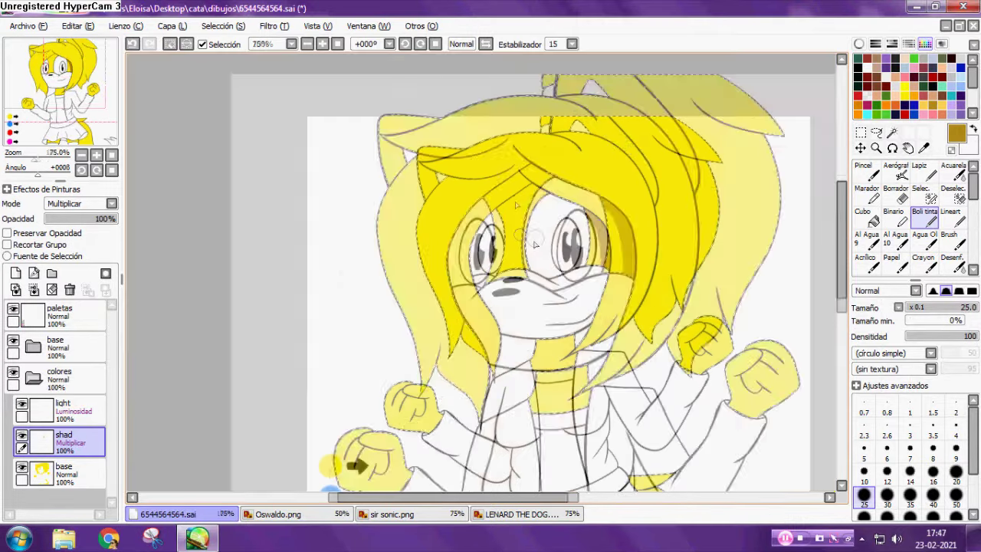
Paint the ochre shadow on the forehead beneath the parted fringe.
{"action": "scroll", "coordinate": [534, 244], "scroll_direction": "up", "scroll_amount": 7}
{"action": "mouse_move", "coordinate": [536, 95]}
{"action": "left_mouse_down"}
{"action": "mouse_move", "coordinate": [677, 253]}
{"action": "mouse_move", "coordinate": [518, 97]}
{"action": "mouse_move", "coordinate": [531, 91]}
{"action": "mouse_move", "coordinate": [587, 161]}
{"action": "mouse_move", "coordinate": [696, 239]}
{"action": "left_mouse_up"}
{"action": "scroll", "coordinate": [693, 239], "scroll_direction": "down", "scroll_amount": 4}
{"action": "scroll", "coordinate": [697, 240], "scroll_direction": "up", "scroll_amount": 4}
{"action": "scroll", "coordinate": [674, 224], "scroll_direction": "down", "scroll_amount": 5}
{"action": "scroll", "coordinate": [629, 202], "scroll_direction": "up", "scroll_amount": 4}
{"action": "mouse_move", "coordinate": [629, 203]}
{"action": "left_mouse_down"}
{"action": "mouse_move", "coordinate": [503, 285]}
{"action": "mouse_move", "coordinate": [667, 197]}
{"action": "mouse_move", "coordinate": [477, 290]}
{"action": "mouse_move", "coordinate": [559, 245]}
{"action": "left_mouse_up"}
{"action": "scroll", "coordinate": [559, 245], "scroll_direction": "up", "scroll_amount": 1}
{"action": "scroll", "coordinate": [424, 286], "scroll_direction": "down", "scroll_amount": 5}
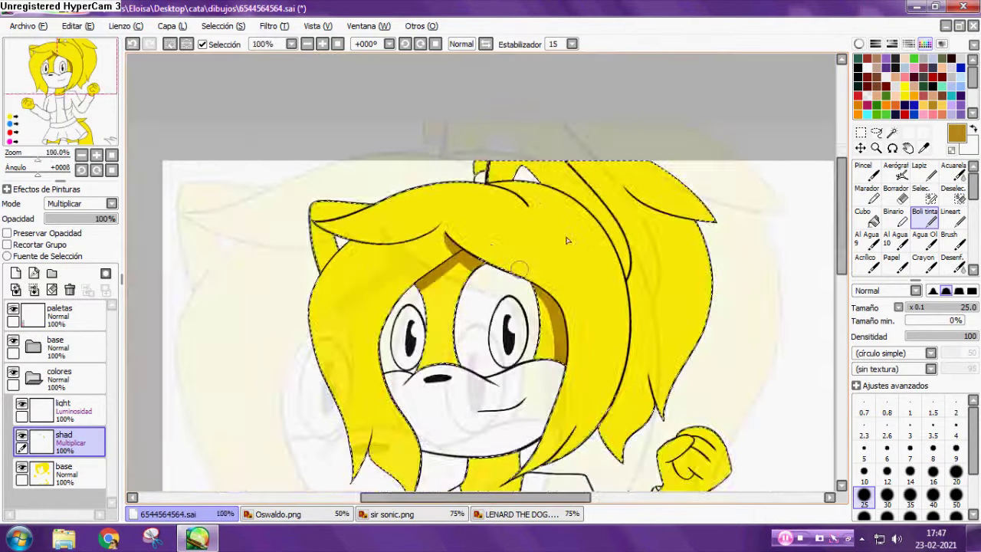
Paint ochre shadows at the base of the ponytail, around the hair tie on top of the head.
{"action": "scroll", "coordinate": [506, 158], "scroll_direction": "up", "scroll_amount": 5}
{"action": "scroll", "coordinate": [375, 161], "scroll_direction": "up", "scroll_amount": 1}
{"action": "mouse_move", "coordinate": [381, 217]}
{"action": "left_mouse_down"}
{"action": "mouse_move", "coordinate": [408, 97]}
{"action": "mouse_move", "coordinate": [394, 125]}
{"action": "mouse_move", "coordinate": [415, 231]}
{"action": "mouse_move", "coordinate": [382, 245]}
{"action": "mouse_move", "coordinate": [574, 219]}
{"action": "left_mouse_up"}
{"action": "scroll", "coordinate": [383, 163], "scroll_direction": "down", "scroll_amount": 2}
{"action": "scroll", "coordinate": [396, 233], "scroll_direction": "up", "scroll_amount": 1}
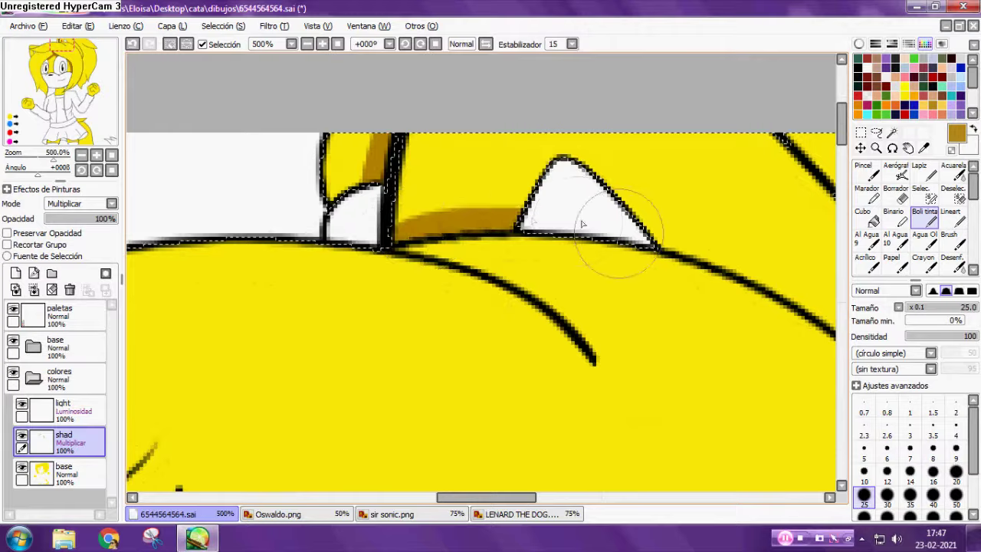
{"action": "scroll", "coordinate": [552, 221], "scroll_direction": "down", "scroll_amount": 5}
Extend the ochre shadow on the ponytail down along the back outline of the head.
{"action": "scroll", "coordinate": [567, 228], "scroll_direction": "up", "scroll_amount": 4}
{"action": "left_click_drag", "start_coordinate": [376, 192], "coordinate": [587, 306]}
{"action": "scroll", "coordinate": [486, 229], "scroll_direction": "down", "scroll_amount": 3}
{"action": "scroll", "coordinate": [537, 269], "scroll_direction": "up", "scroll_amount": 1}
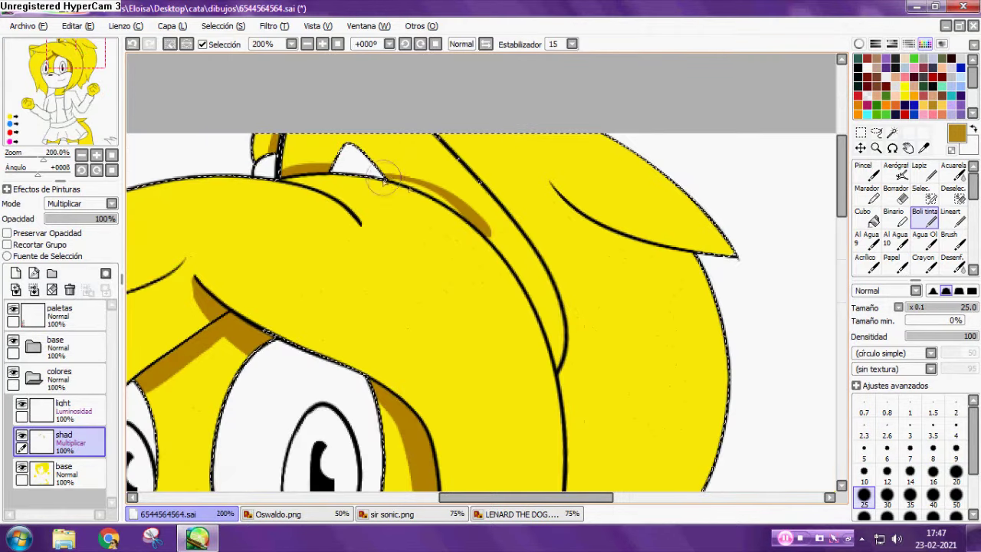
{"action": "left_click_drag", "start_coordinate": [478, 224], "coordinate": [536, 303]}
{"action": "left_click_drag", "start_coordinate": [504, 239], "coordinate": [555, 358]}
{"action": "scroll", "coordinate": [509, 318], "scroll_direction": "down", "scroll_amount": 2}
Shade the area above the short curved hair line at the crown of the head.
{"action": "scroll", "coordinate": [430, 264], "scroll_direction": "up", "scroll_amount": 4}
{"action": "left_click_drag", "start_coordinate": [471, 294], "coordinate": [366, 169]}
{"action": "mouse_move", "coordinate": [444, 247]}
{"action": "left_mouse_down"}
{"action": "mouse_move", "coordinate": [362, 209]}
{"action": "mouse_move", "coordinate": [316, 200]}
{"action": "left_mouse_up"}
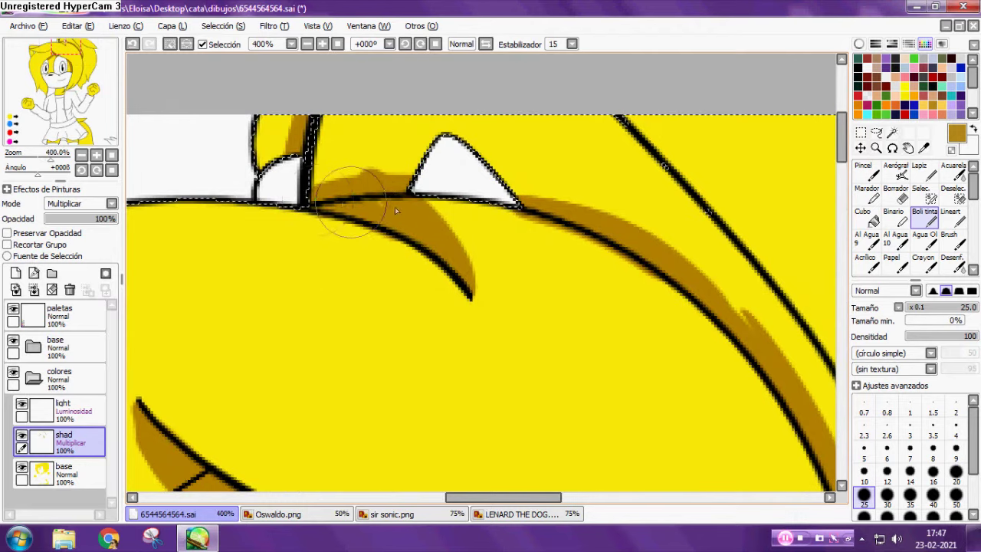
{"action": "scroll", "coordinate": [410, 232], "scroll_direction": "down", "scroll_amount": 5}
Paint ochre shadows on the ponytail beside its upper strand line, near its tips and along the back of the head.
{"action": "scroll", "coordinate": [456, 253], "scroll_direction": "up", "scroll_amount": 3}
{"action": "mouse_move", "coordinate": [438, 117]}
{"action": "left_mouse_down"}
{"action": "mouse_move", "coordinate": [498, 203]}
{"action": "mouse_move", "coordinate": [566, 360]}
{"action": "mouse_move", "coordinate": [564, 335]}
{"action": "mouse_move", "coordinate": [550, 377]}
{"action": "left_mouse_up"}
{"action": "mouse_move", "coordinate": [567, 324]}
{"action": "left_mouse_down"}
{"action": "mouse_move", "coordinate": [500, 175]}
{"action": "mouse_move", "coordinate": [425, 105]}
{"action": "mouse_move", "coordinate": [622, 260]}
{"action": "mouse_move", "coordinate": [672, 266]}
{"action": "mouse_move", "coordinate": [550, 196]}
{"action": "mouse_move", "coordinate": [633, 249]}
{"action": "left_mouse_up"}
{"action": "scroll", "coordinate": [633, 249], "scroll_direction": "down", "scroll_amount": 3}
{"action": "scroll", "coordinate": [598, 153], "scroll_direction": "up", "scroll_amount": 5}
{"action": "left_click_drag", "start_coordinate": [599, 150], "coordinate": [604, 321]}
{"action": "mouse_move", "coordinate": [603, 322]}
{"action": "left_mouse_down"}
{"action": "mouse_move", "coordinate": [607, 169]}
{"action": "mouse_move", "coordinate": [603, 275]}
{"action": "left_mouse_up"}
{"action": "scroll", "coordinate": [603, 275], "scroll_direction": "down", "scroll_amount": 2}
{"action": "left_click_drag", "start_coordinate": [566, 96], "coordinate": [494, 413]}
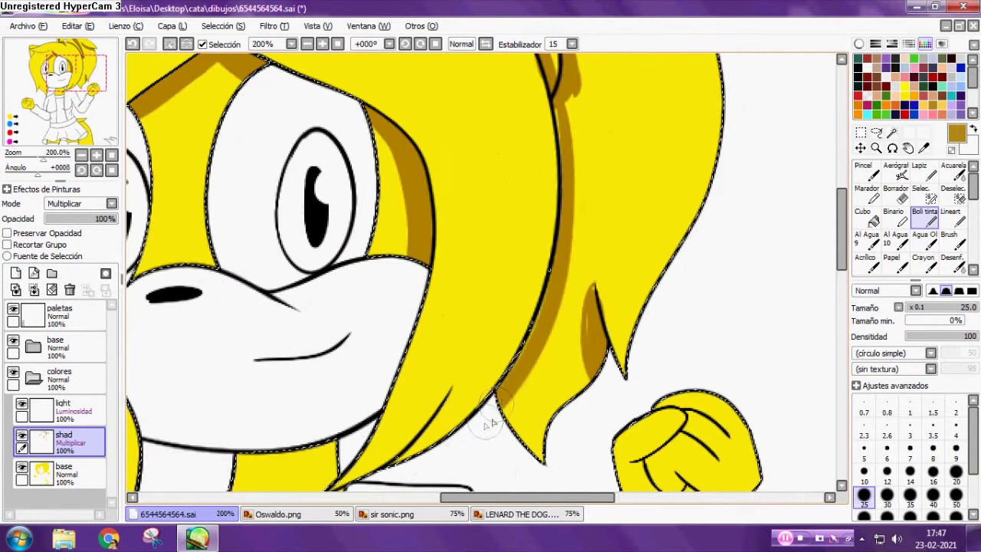
Shade the lower front hair lock along its inner strand line near the neck.
{"action": "scroll", "coordinate": [538, 319], "scroll_direction": "down", "scroll_amount": 2}
{"action": "scroll", "coordinate": [436, 429], "scroll_direction": "up", "scroll_amount": 3}
{"action": "left_click_drag", "start_coordinate": [610, 192], "coordinate": [514, 325]}
{"action": "scroll", "coordinate": [513, 325], "scroll_direction": "down", "scroll_amount": 2}
Paint the neck shadow beneath the hair lock and touch up its edges with the Borrador eraser.
{"action": "scroll", "coordinate": [452, 341], "scroll_direction": "up", "scroll_amount": 3}
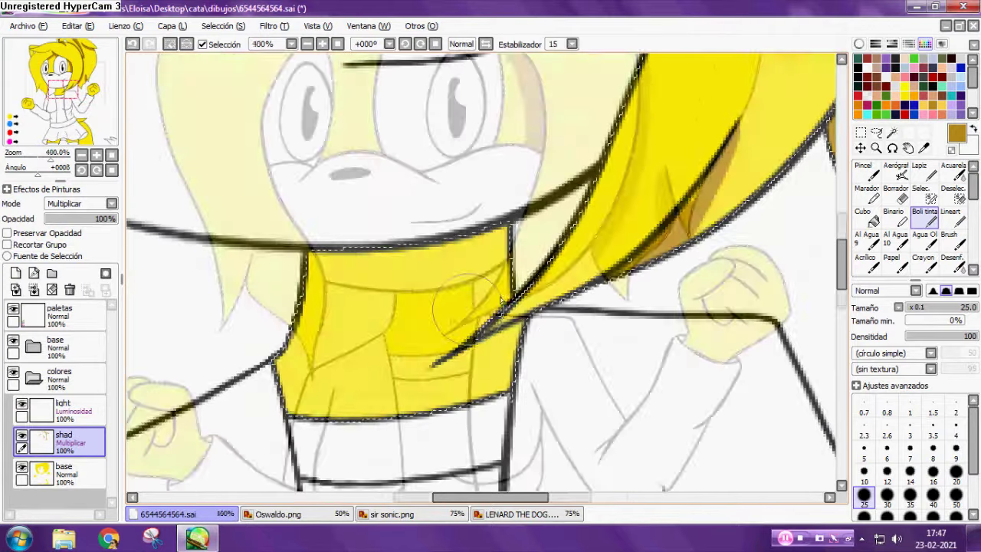
{"action": "mouse_move", "coordinate": [392, 358]}
{"action": "left_mouse_down"}
{"action": "mouse_move", "coordinate": [491, 332]}
{"action": "mouse_move", "coordinate": [459, 366]}
{"action": "mouse_move", "coordinate": [429, 349]}
{"action": "mouse_move", "coordinate": [492, 317]}
{"action": "mouse_move", "coordinate": [404, 372]}
{"action": "left_mouse_up"}
{"action": "left_click", "coordinate": [895, 194]}
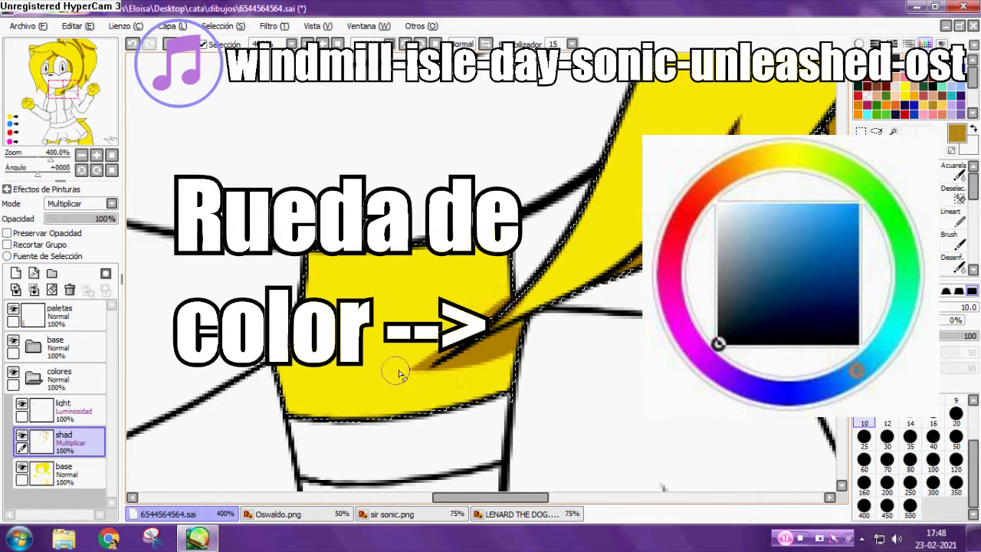
{"action": "scroll", "coordinate": [521, 326], "scroll_direction": "up", "scroll_amount": 1}
{"action": "scroll", "coordinate": [414, 344], "scroll_direction": "down", "scroll_amount": 1}
{"action": "mouse_move", "coordinate": [263, 245]}
{"action": "left_mouse_down"}
{"action": "mouse_move", "coordinate": [329, 332]}
{"action": "mouse_move", "coordinate": [257, 296]}
{"action": "left_mouse_up"}
{"action": "scroll", "coordinate": [593, 295], "scroll_direction": "down", "scroll_amount": 8}
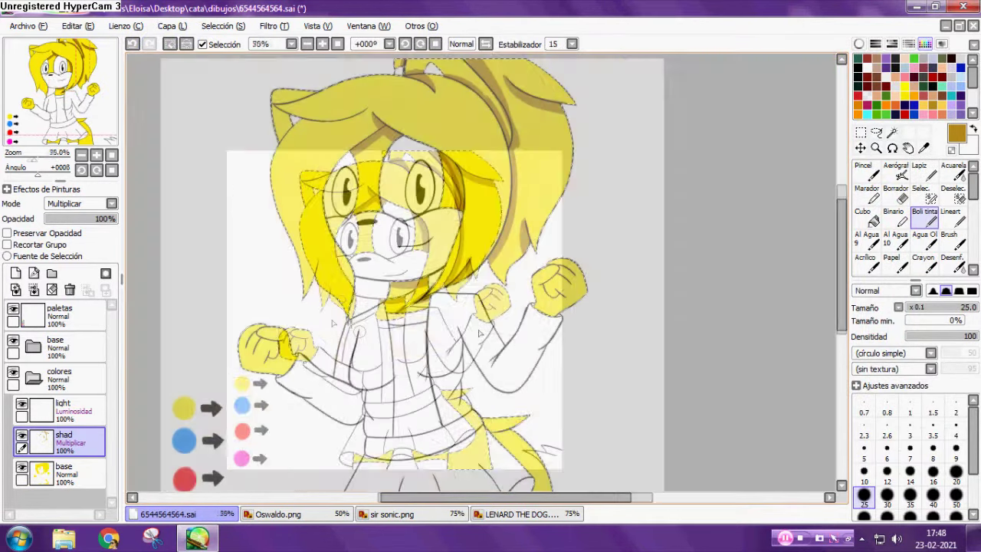
Paint ochre shadows around the thumb and finger lines of the raised fist beside the ponytail.
{"action": "scroll", "coordinate": [584, 276], "scroll_direction": "up", "scroll_amount": 8}
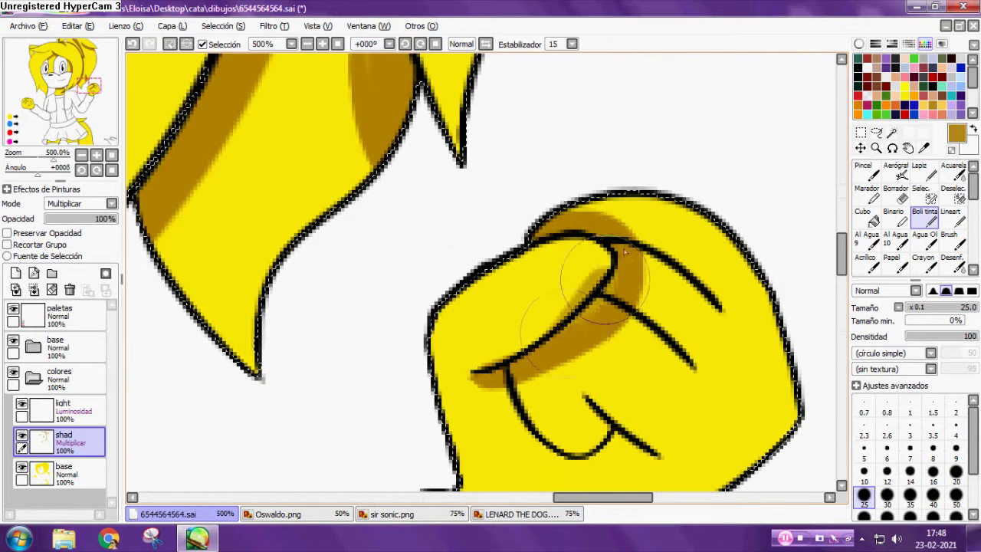
{"action": "left_click_drag", "start_coordinate": [615, 242], "coordinate": [702, 292]}
{"action": "scroll", "coordinate": [702, 293], "scroll_direction": "down", "scroll_amount": 2}
{"action": "scroll", "coordinate": [658, 376], "scroll_direction": "up", "scroll_amount": 5}
{"action": "left_click_drag", "start_coordinate": [590, 328], "coordinate": [692, 399]}
{"action": "left_click_drag", "start_coordinate": [619, 381], "coordinate": [546, 388]}
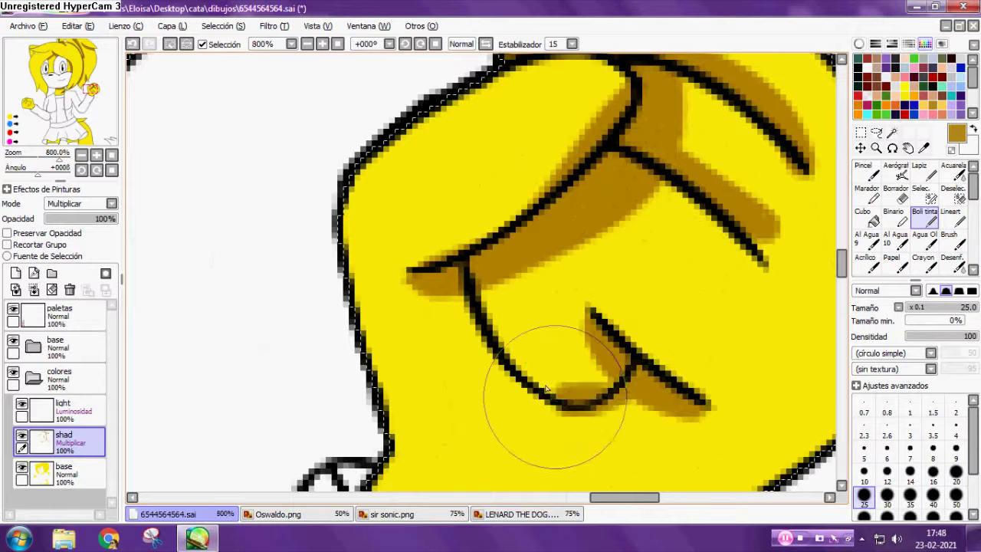
{"action": "scroll", "coordinate": [545, 389], "scroll_direction": "down", "scroll_amount": 4}
{"action": "scroll", "coordinate": [558, 401], "scroll_direction": "up", "scroll_amount": 4}
{"action": "scroll", "coordinate": [642, 422], "scroll_direction": "down", "scroll_amount": 5}
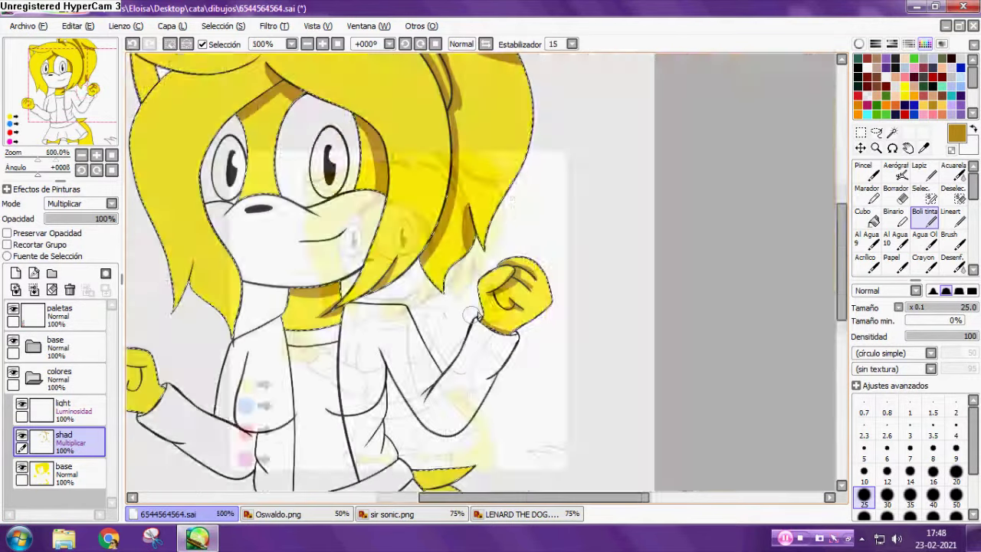
Shade the wrist, thumb and finger lines of the other fist, above the colour palette swatches.
{"action": "scroll", "coordinate": [470, 314], "scroll_direction": "up", "scroll_amount": 4}
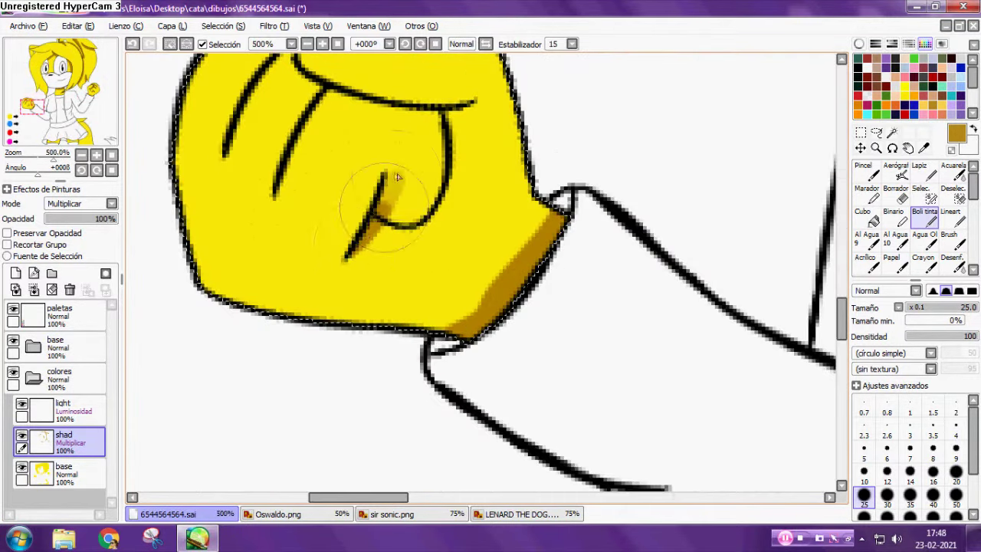
{"action": "left_click_drag", "start_coordinate": [381, 236], "coordinate": [438, 98]}
{"action": "scroll", "coordinate": [437, 99], "scroll_direction": "up", "scroll_amount": 2}
{"action": "mouse_move", "coordinate": [360, 77]}
{"action": "left_mouse_down"}
{"action": "mouse_move", "coordinate": [586, 236]}
{"action": "mouse_move", "coordinate": [457, 217]}
{"action": "mouse_move", "coordinate": [366, 126]}
{"action": "mouse_move", "coordinate": [222, 303]}
{"action": "left_mouse_up"}
{"action": "scroll", "coordinate": [352, 146], "scroll_direction": "down", "scroll_amount": 2}
{"action": "scroll", "coordinate": [347, 128], "scroll_direction": "up", "scroll_amount": 3}
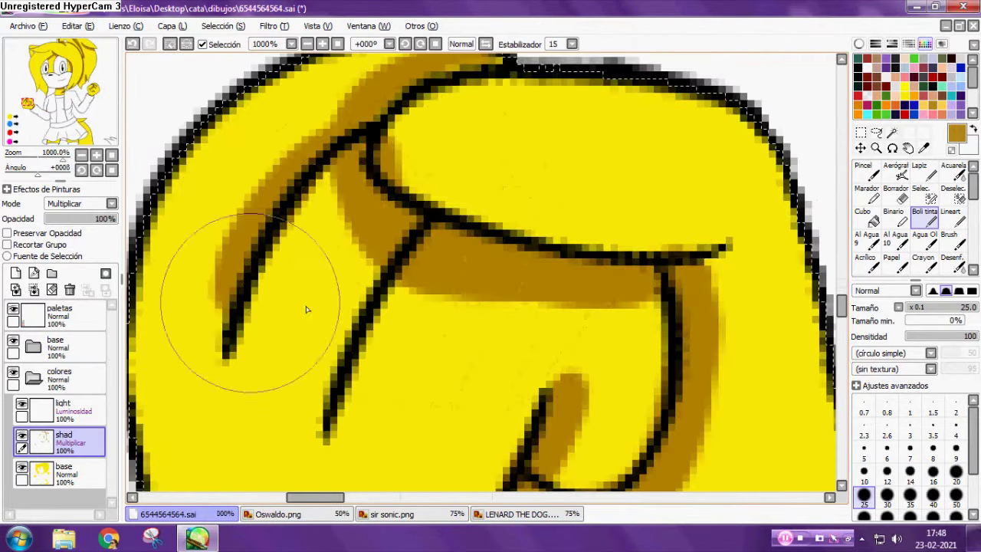
{"action": "scroll", "coordinate": [334, 373], "scroll_direction": "down", "scroll_amount": 7}
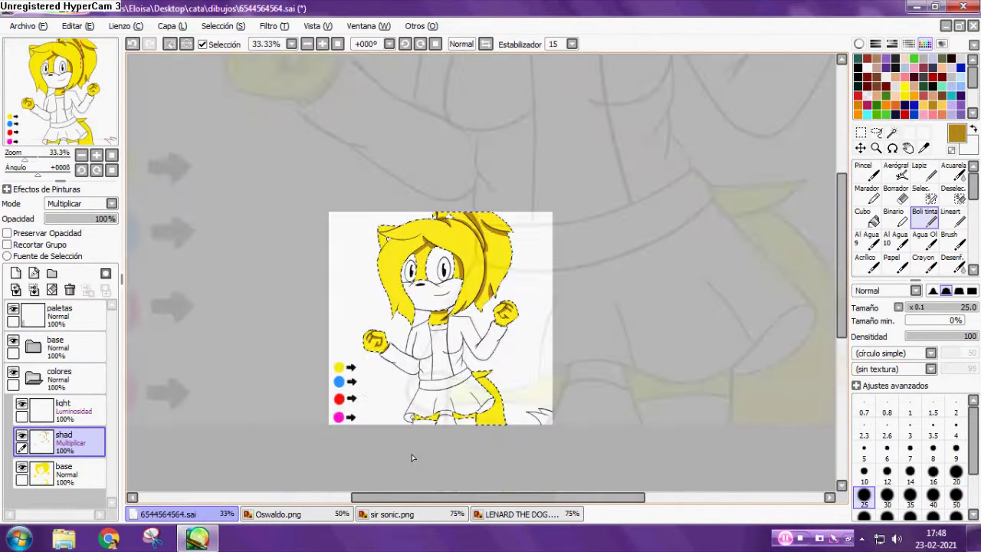
Paint ochre shadows on the legs beneath the skirt hem and on the tail beside the leg.
{"action": "scroll", "coordinate": [525, 416], "scroll_direction": "up", "scroll_amount": 6}
{"action": "mouse_move", "coordinate": [334, 268]}
{"action": "left_mouse_down"}
{"action": "mouse_move", "coordinate": [360, 309]}
{"action": "mouse_move", "coordinate": [686, 285]}
{"action": "mouse_move", "coordinate": [820, 257]}
{"action": "mouse_move", "coordinate": [563, 367]}
{"action": "mouse_move", "coordinate": [332, 292]}
{"action": "mouse_move", "coordinate": [483, 325]}
{"action": "mouse_move", "coordinate": [597, 334]}
{"action": "mouse_move", "coordinate": [797, 233]}
{"action": "left_mouse_up"}
{"action": "scroll", "coordinate": [664, 289], "scroll_direction": "down", "scroll_amount": 6}
{"action": "scroll", "coordinate": [649, 273], "scroll_direction": "up", "scroll_amount": 3}
{"action": "scroll", "coordinate": [345, 229], "scroll_direction": "up", "scroll_amount": 3}
{"action": "mouse_move", "coordinate": [305, 230]}
{"action": "left_mouse_down"}
{"action": "mouse_move", "coordinate": [393, 287]}
{"action": "mouse_move", "coordinate": [699, 282]}
{"action": "mouse_move", "coordinate": [497, 289]}
{"action": "left_mouse_up"}
{"action": "scroll", "coordinate": [458, 255], "scroll_direction": "down", "scroll_amount": 5}
{"action": "scroll", "coordinate": [539, 256], "scroll_direction": "up", "scroll_amount": 4}
{"action": "left_click_drag", "start_coordinate": [509, 218], "coordinate": [523, 360]}
{"action": "scroll", "coordinate": [552, 285], "scroll_direction": "down", "scroll_amount": 4}
{"action": "scroll", "coordinate": [591, 232], "scroll_direction": "down", "scroll_amount": 2}
{"action": "scroll", "coordinate": [539, 146], "scroll_direction": "up", "scroll_amount": 3}
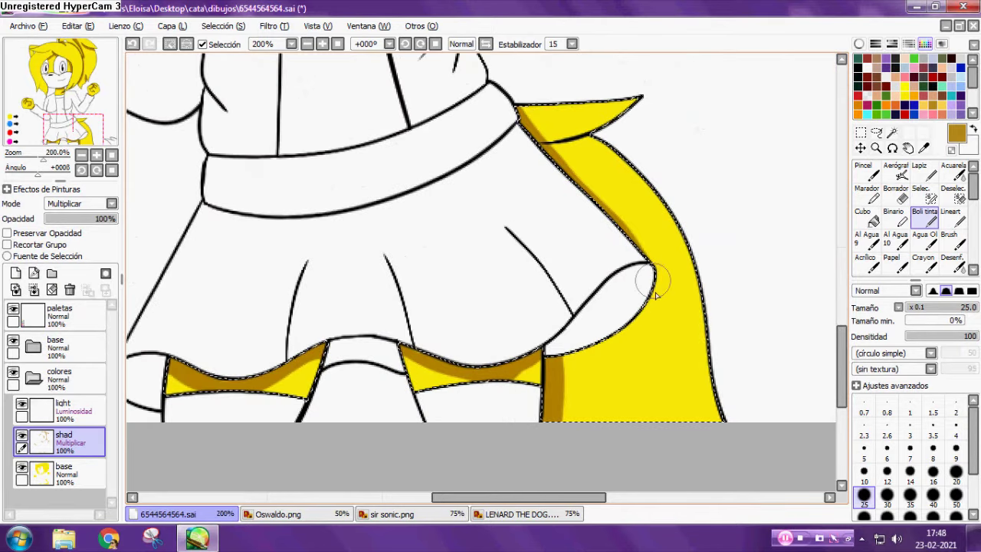
Shade the tail along the skirt's edge and beneath its upper tuft.
{"action": "left_click_drag", "start_coordinate": [646, 253], "coordinate": [522, 109]}
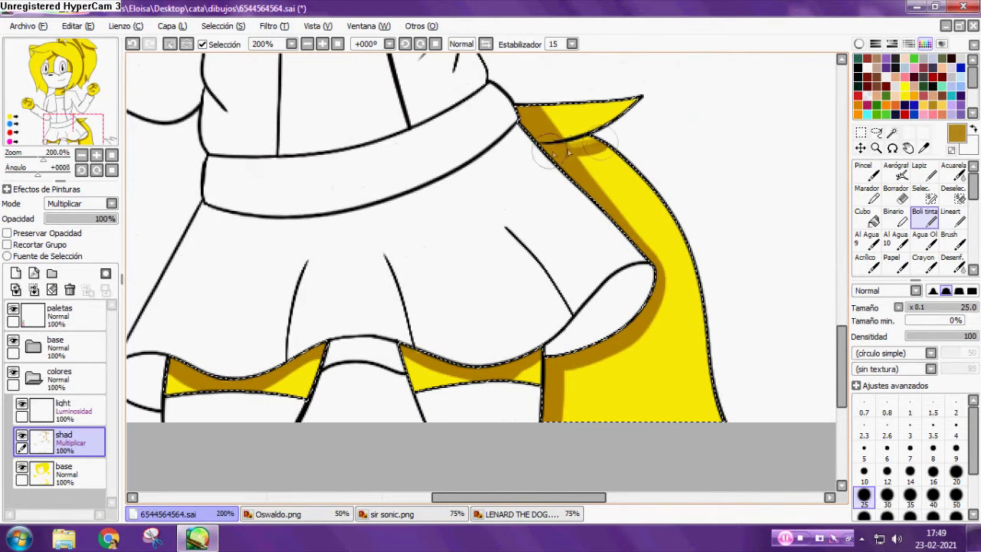
{"action": "left_click_drag", "start_coordinate": [600, 142], "coordinate": [586, 144]}
{"action": "scroll", "coordinate": [521, 176], "scroll_direction": "down", "scroll_amount": 5}
{"action": "scroll", "coordinate": [458, 125], "scroll_direction": "up", "scroll_amount": 5}
Mirror the canvas view and paint ochre shadows inside the ear along the adjoining hair outlines.
{"action": "left_click", "coordinate": [486, 43]}
{"action": "scroll", "coordinate": [391, 158], "scroll_direction": "up", "scroll_amount": 2}
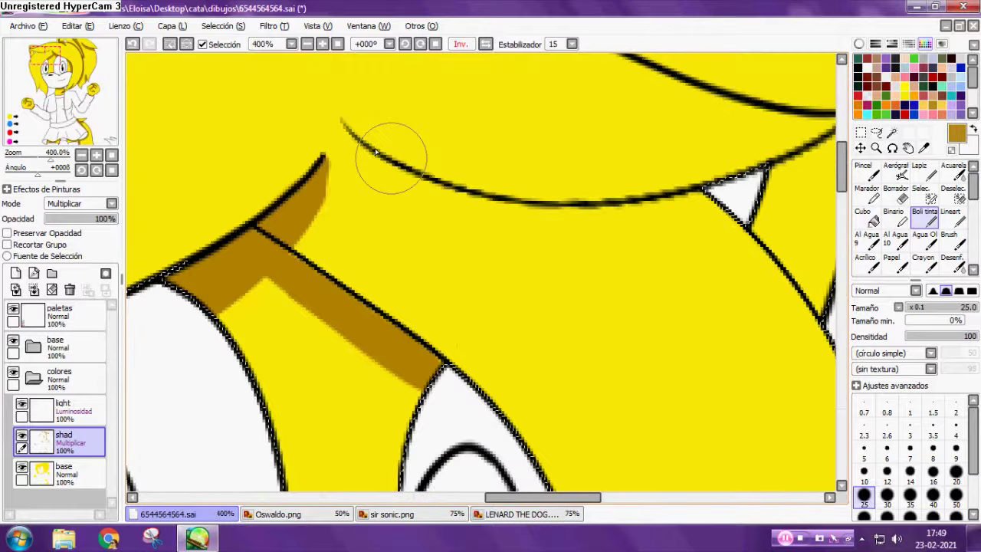
{"action": "scroll", "coordinate": [348, 130], "scroll_direction": "down", "scroll_amount": 2}
{"action": "scroll", "coordinate": [624, 209], "scroll_direction": "up", "scroll_amount": 3}
{"action": "left_click_drag", "start_coordinate": [419, 132], "coordinate": [488, 226]}
{"action": "scroll", "coordinate": [440, 148], "scroll_direction": "down", "scroll_amount": 4}
{"action": "scroll", "coordinate": [447, 119], "scroll_direction": "up", "scroll_amount": 4}
{"action": "mouse_move", "coordinate": [402, 183]}
{"action": "left_mouse_down"}
{"action": "mouse_move", "coordinate": [533, 131]}
{"action": "mouse_move", "coordinate": [420, 197]}
{"action": "left_mouse_up"}
{"action": "scroll", "coordinate": [421, 193], "scroll_direction": "down", "scroll_amount": 4}
{"action": "scroll", "coordinate": [379, 137], "scroll_direction": "up", "scroll_amount": 3}
{"action": "left_click_drag", "start_coordinate": [322, 157], "coordinate": [535, 242]}
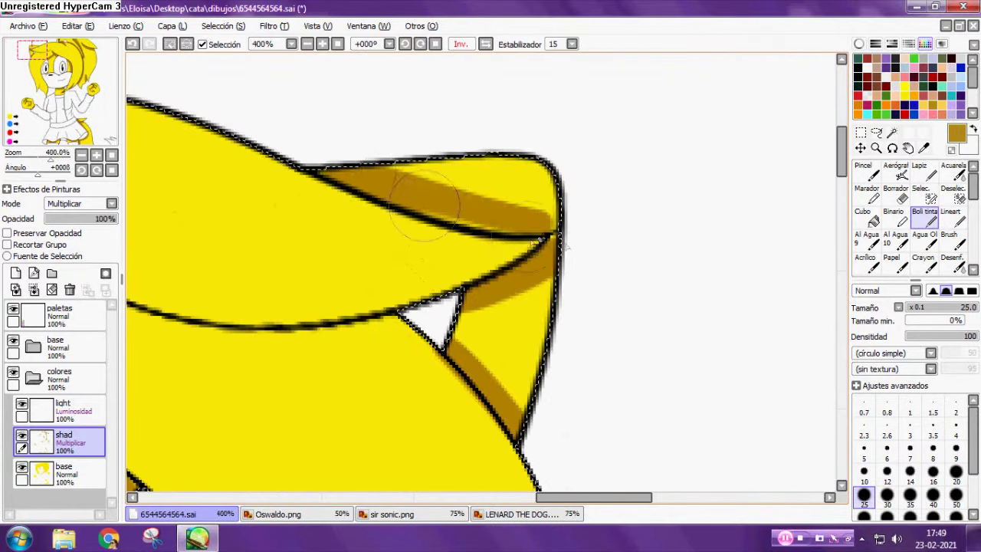
Add ochre shadows to the hair on the ear's side of the face.
{"action": "scroll", "coordinate": [423, 203], "scroll_direction": "down", "scroll_amount": 2}
{"action": "scroll", "coordinate": [329, 149], "scroll_direction": "up", "scroll_amount": 3}
{"action": "mouse_move", "coordinate": [329, 149]}
{"action": "left_mouse_down"}
{"action": "mouse_move", "coordinate": [736, 285]}
{"action": "mouse_move", "coordinate": [402, 214]}
{"action": "mouse_move", "coordinate": [744, 281]}
{"action": "mouse_move", "coordinate": [736, 267]}
{"action": "mouse_move", "coordinate": [559, 259]}
{"action": "left_mouse_up"}
{"action": "scroll", "coordinate": [522, 256], "scroll_direction": "down", "scroll_amount": 6}
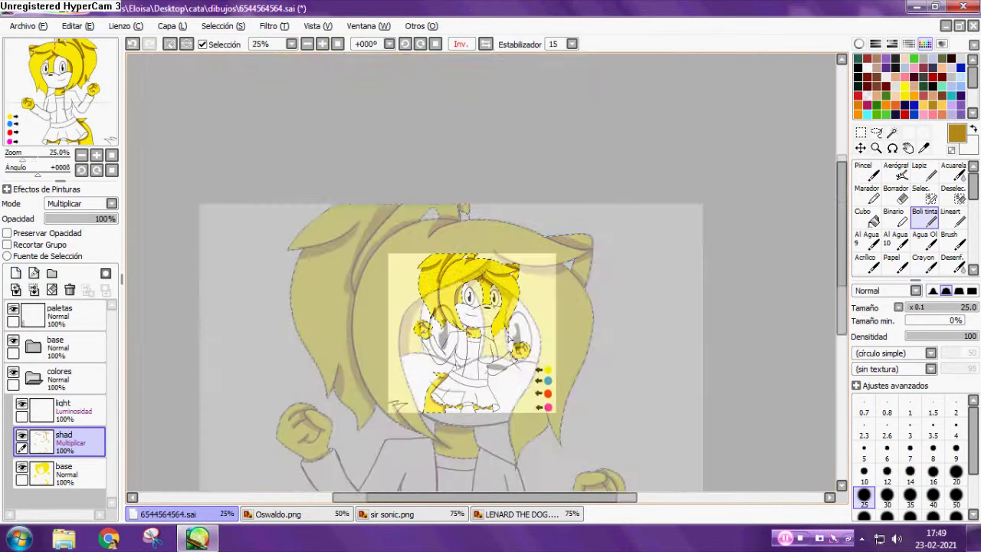
{"action": "scroll", "coordinate": [510, 337], "scroll_direction": "up", "scroll_amount": 6}
{"action": "mouse_move", "coordinate": [479, 203]}
{"action": "left_mouse_down"}
{"action": "mouse_move", "coordinate": [449, 265]}
{"action": "mouse_move", "coordinate": [472, 404]}
{"action": "mouse_move", "coordinate": [481, 230]}
{"action": "left_mouse_up"}
{"action": "scroll", "coordinate": [389, 259], "scroll_direction": "down", "scroll_amount": 6}
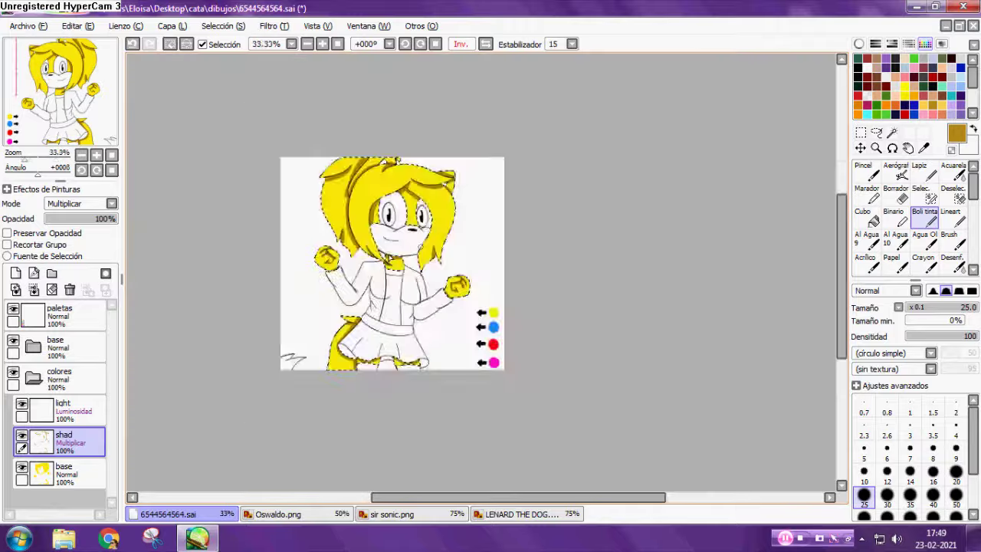
Return the canvas view to its normal orientation and activate the light layer.
{"action": "scroll", "coordinate": [367, 269], "scroll_direction": "up", "scroll_amount": 2}
{"action": "left_click", "coordinate": [486, 45]}
{"action": "scroll", "coordinate": [463, 173], "scroll_direction": "down", "scroll_amount": 2}
{"action": "scroll", "coordinate": [462, 177], "scroll_direction": "up", "scroll_amount": 1}
{"action": "left_click", "coordinate": [75, 411]}
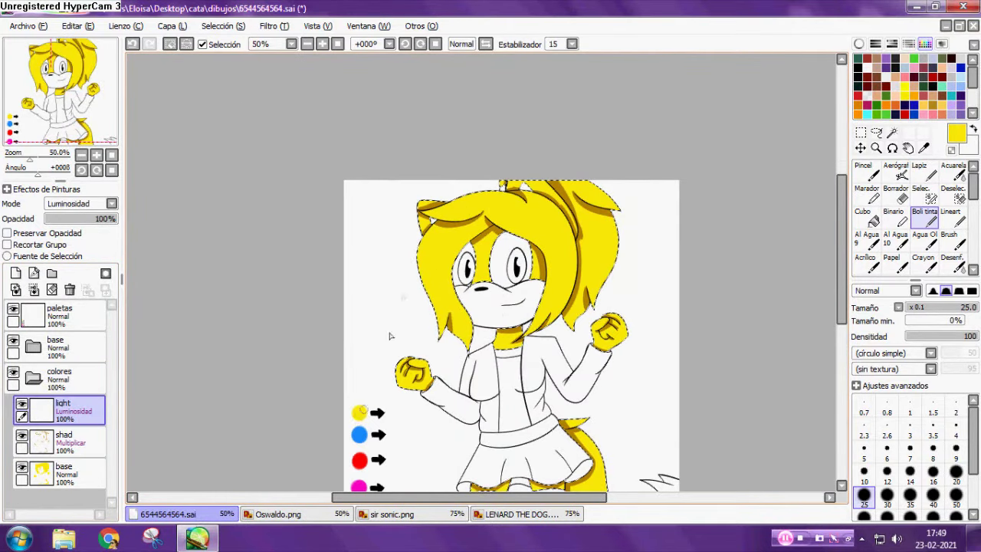
Lighten the brush colour to pale yellow and repaint the highlight along the hair lock beside the face.
{"action": "scroll", "coordinate": [389, 336], "scroll_direction": "up", "scroll_amount": 3}
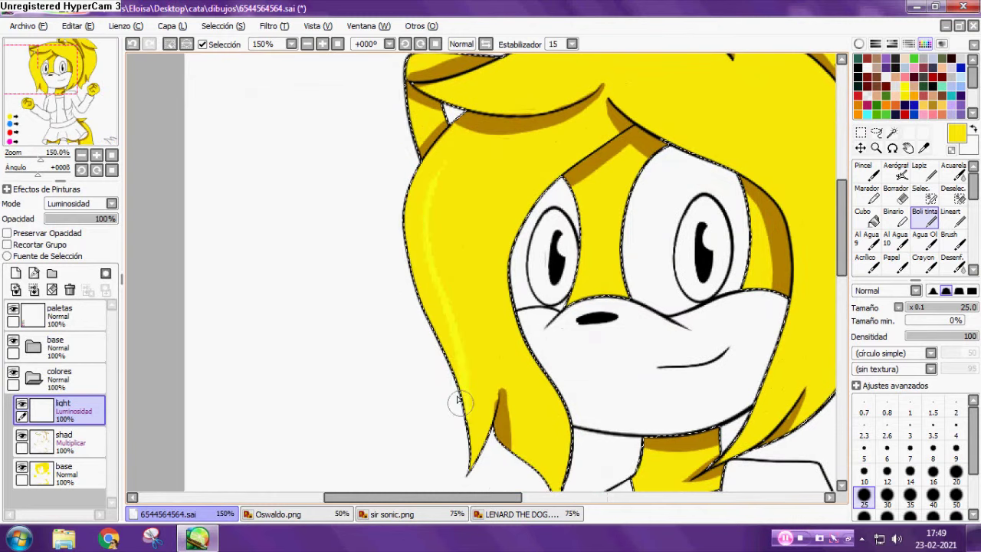
{"action": "left_click", "coordinate": [892, 43]}
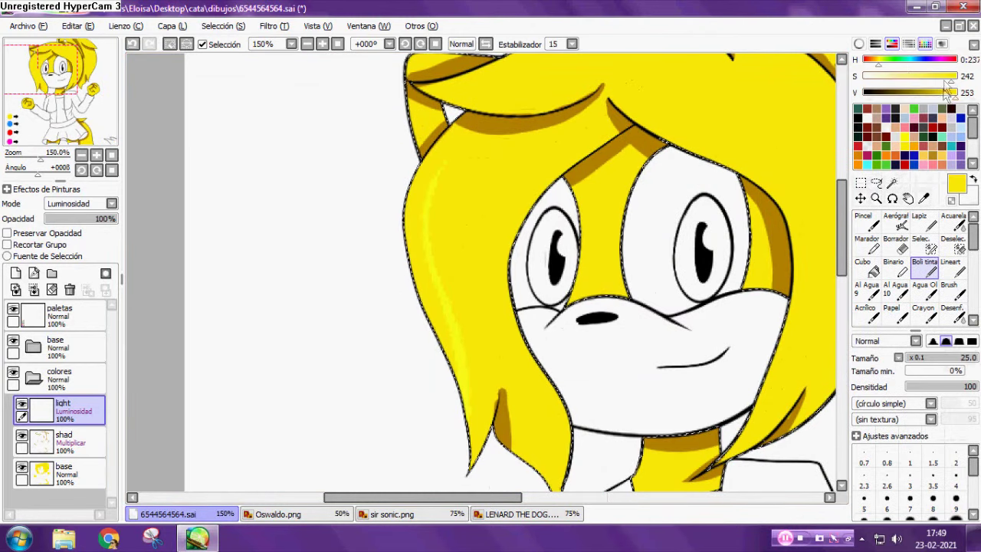
{"action": "left_click", "coordinate": [892, 44]}
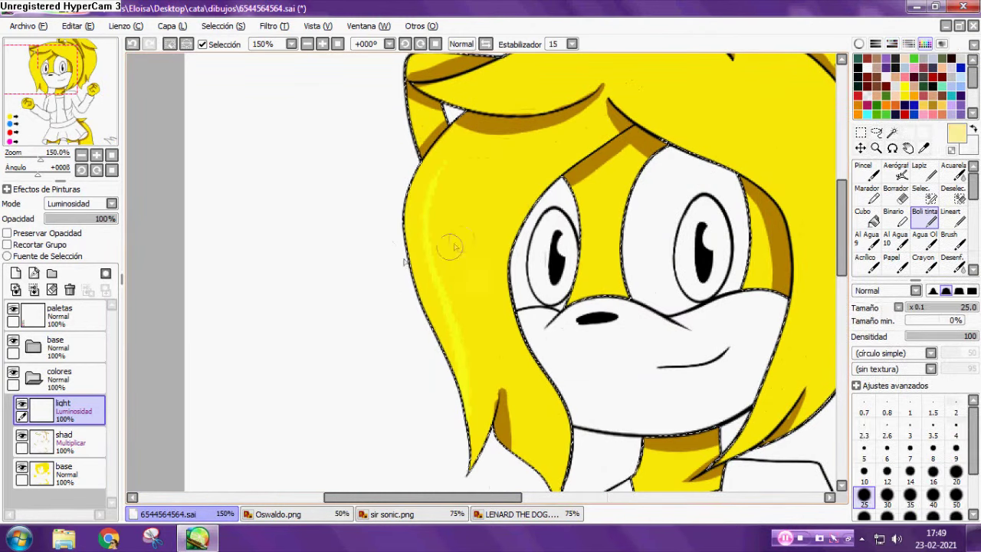
{"action": "key", "text": "ctrl+z"}
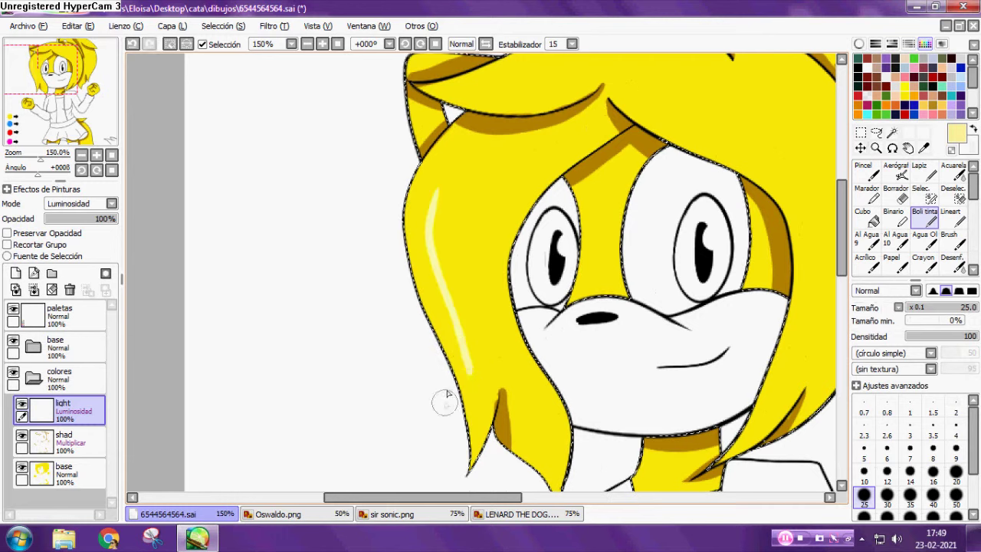
Switch the colour to white and paint highlights along the large front hair lock and the ponytail's outer edge.
{"action": "scroll", "coordinate": [444, 404], "scroll_direction": "down", "scroll_amount": 1}
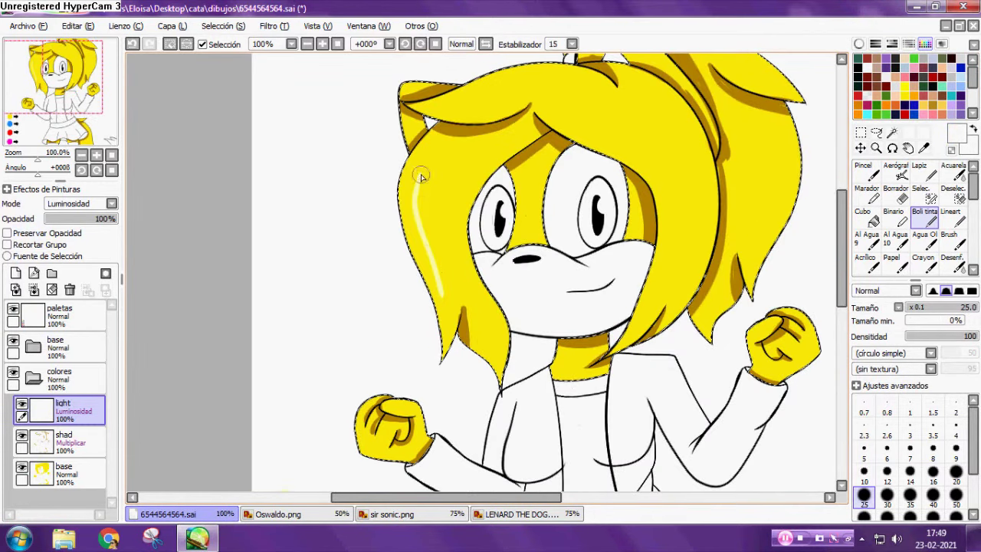
{"action": "scroll", "coordinate": [692, 147], "scroll_direction": "down", "scroll_amount": 1}
{"action": "scroll", "coordinate": [740, 219], "scroll_direction": "up", "scroll_amount": 3}
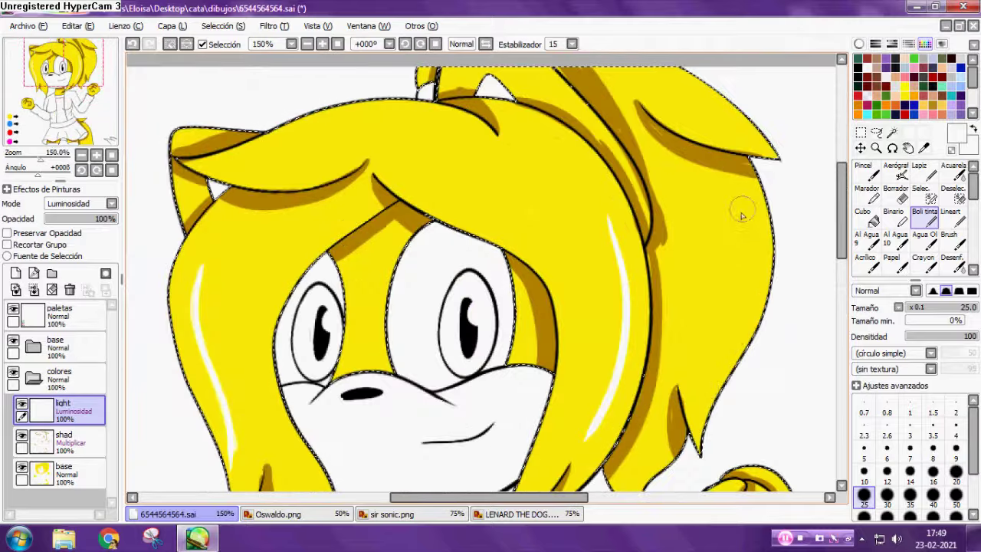
{"action": "scroll", "coordinate": [635, 207], "scroll_direction": "down", "scroll_amount": 2}
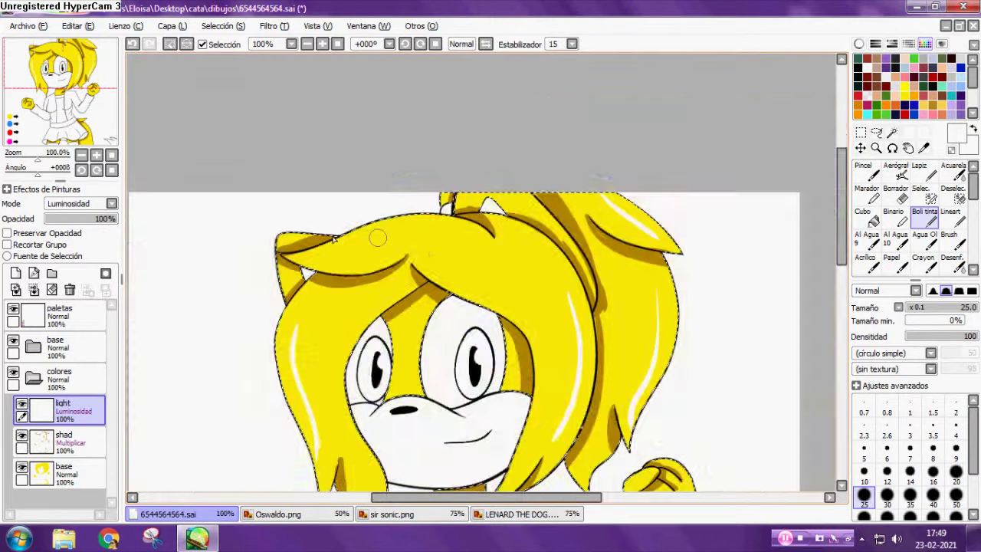
Add white highlights along the top of the fringe, the ponytail's upper tuft and the tail.
{"action": "scroll", "coordinate": [372, 234], "scroll_direction": "up", "scroll_amount": 3}
{"action": "mouse_move", "coordinate": [239, 295]}
{"action": "left_mouse_down"}
{"action": "mouse_move", "coordinate": [498, 219]}
{"action": "mouse_move", "coordinate": [770, 178]}
{"action": "left_mouse_up"}
{"action": "scroll", "coordinate": [720, 188], "scroll_direction": "down", "scroll_amount": 4}
{"action": "scroll", "coordinate": [733, 402], "scroll_direction": "up", "scroll_amount": 3}
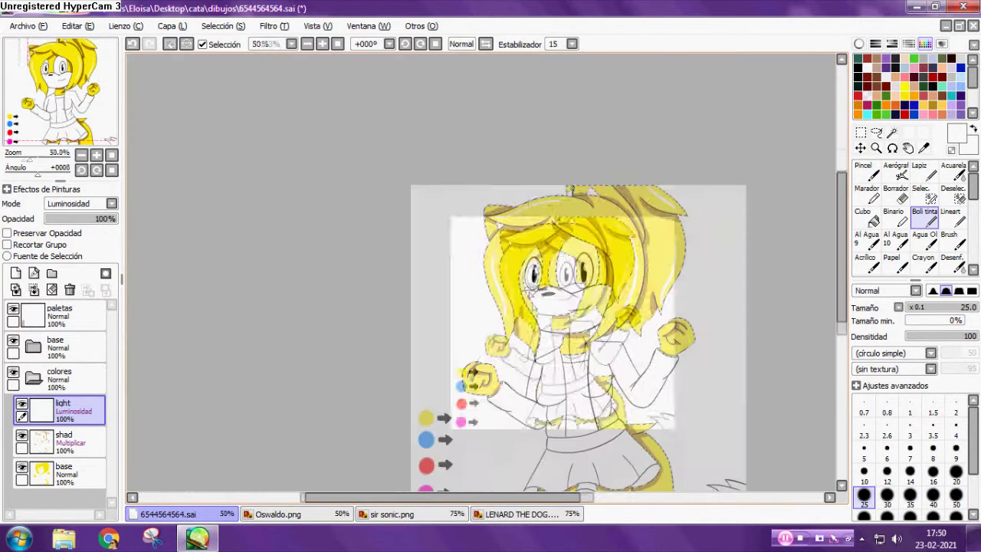
{"action": "scroll", "coordinate": [721, 342], "scroll_direction": "down", "scroll_amount": 2}
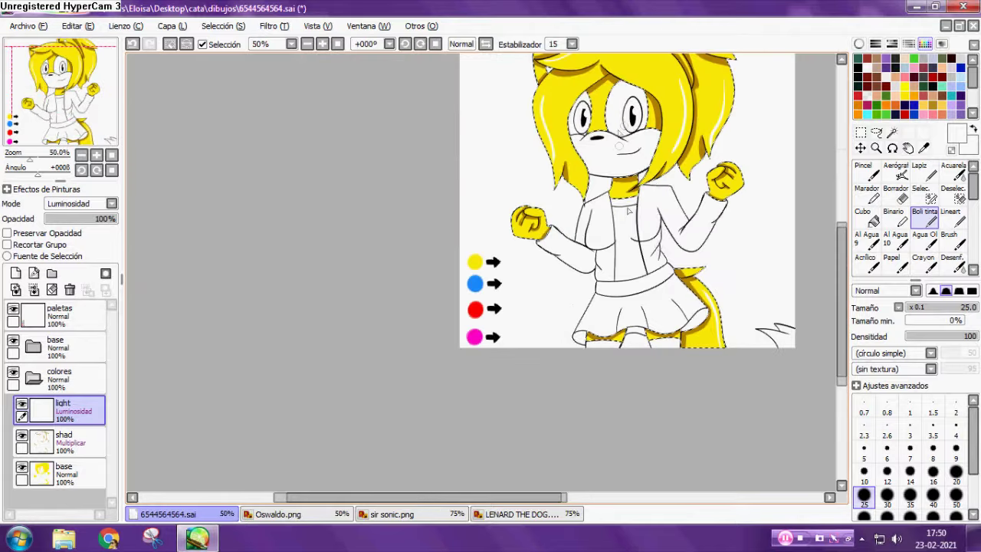
{"action": "scroll", "coordinate": [701, 207], "scroll_direction": "up", "scroll_amount": 2}
{"action": "scroll", "coordinate": [701, 207], "scroll_direction": "down", "scroll_amount": 1}
Blur the white highlight on the large front hair lock using the Desenf. brush at size 25.
{"action": "scroll", "coordinate": [950, 259], "scroll_direction": "down", "scroll_amount": 2}
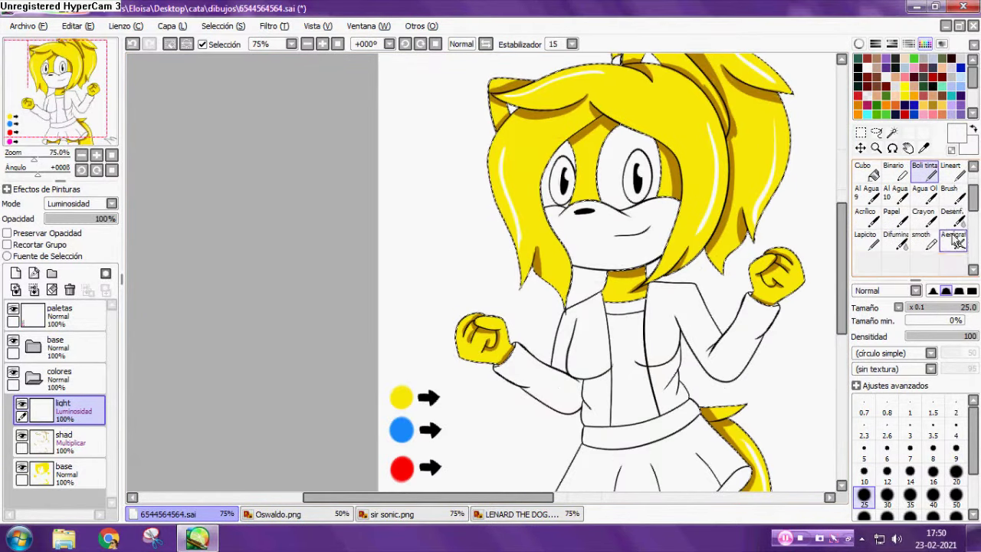
{"action": "left_click", "coordinate": [950, 203]}
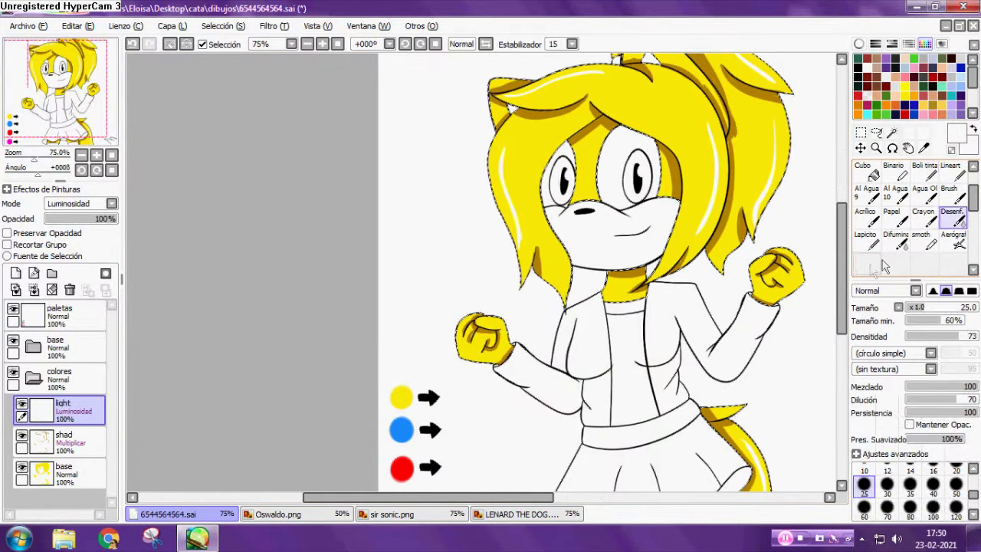
{"action": "left_click", "coordinate": [896, 239]}
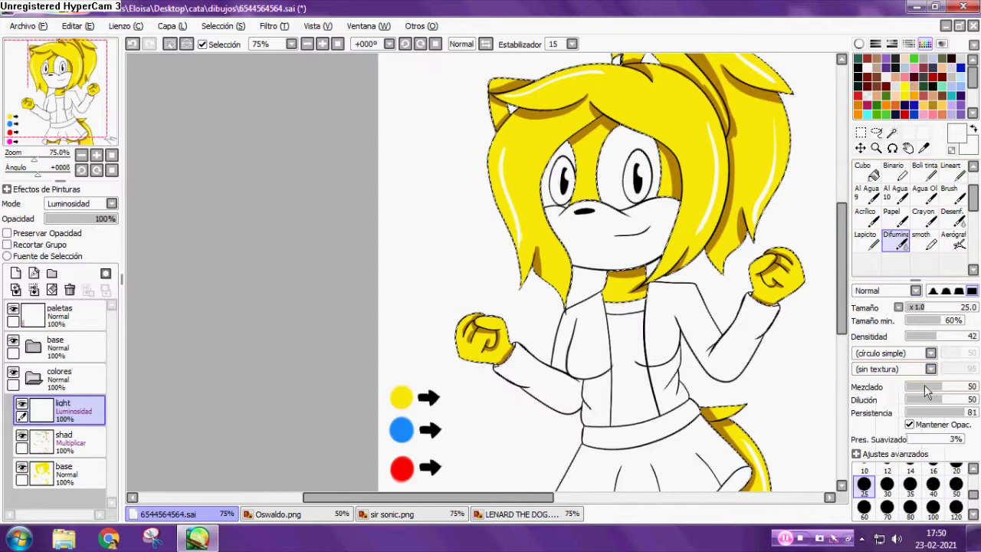
{"action": "left_click", "coordinate": [958, 220]}
{"action": "scroll", "coordinate": [713, 199], "scroll_direction": "up", "scroll_amount": 3}
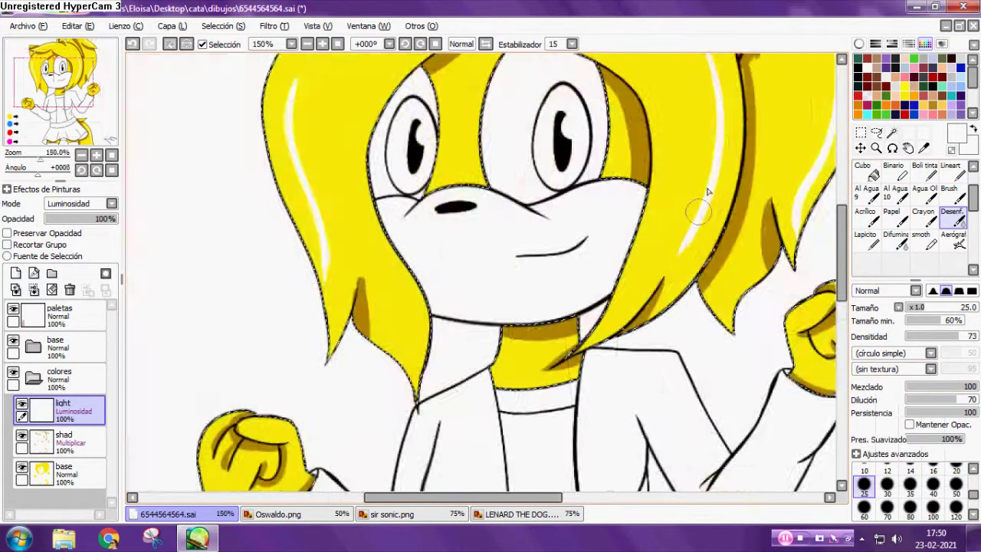
{"action": "left_click", "coordinate": [925, 45]}
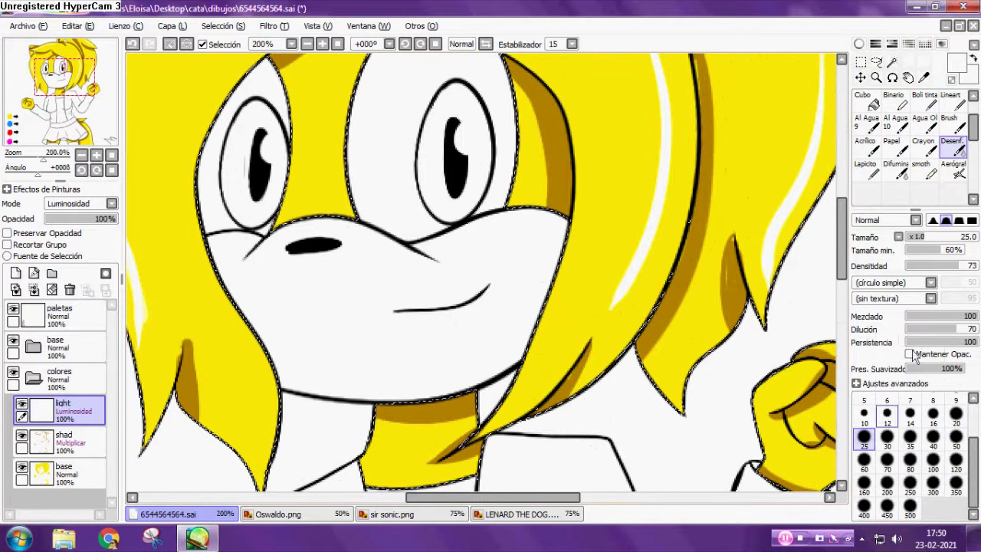
{"action": "scroll", "coordinate": [651, 169], "scroll_direction": "up", "scroll_amount": 3}
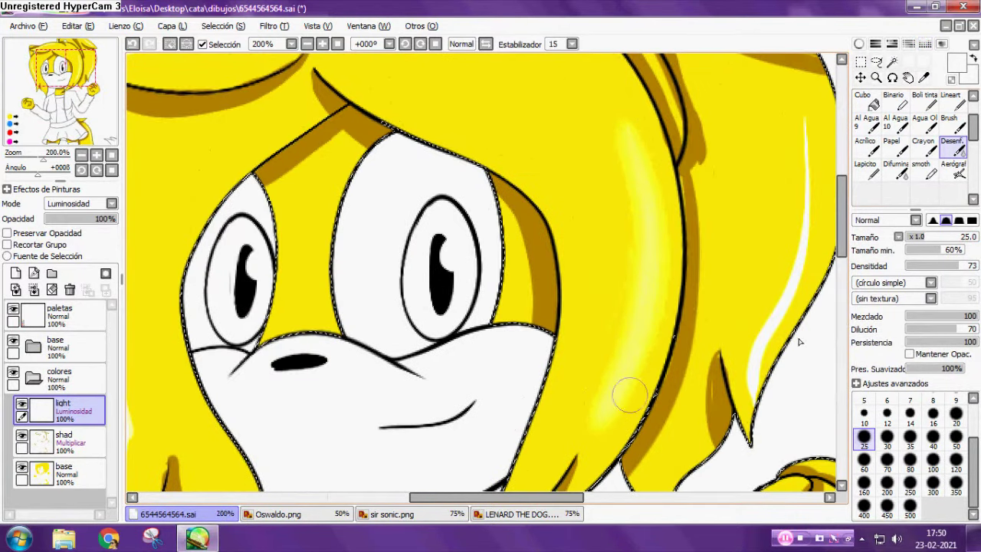
Spread the large front lock's highlight with the Difumina brush and smooth its edges with Desenf.
{"action": "left_click", "coordinate": [895, 170]}
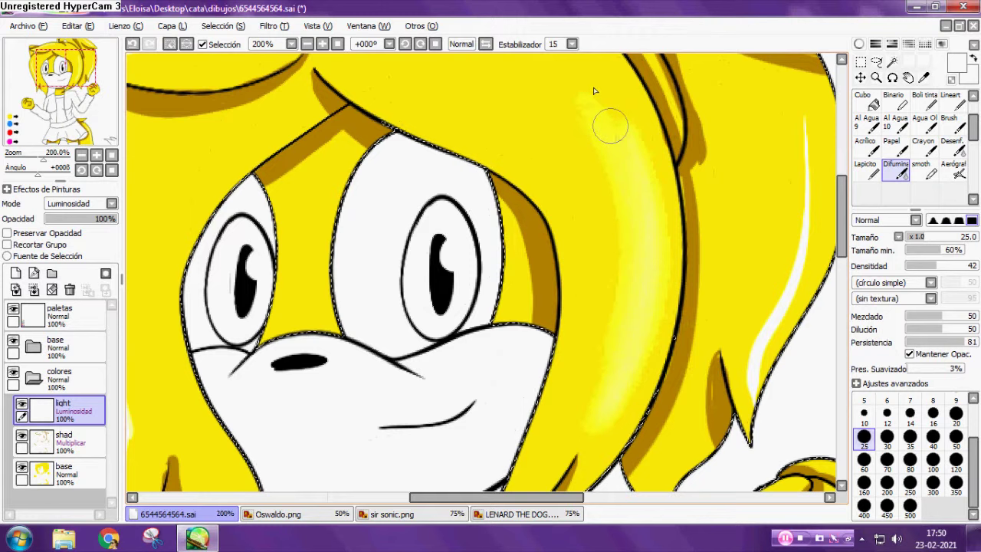
{"action": "left_click_drag", "start_coordinate": [594, 92], "coordinate": [639, 123]}
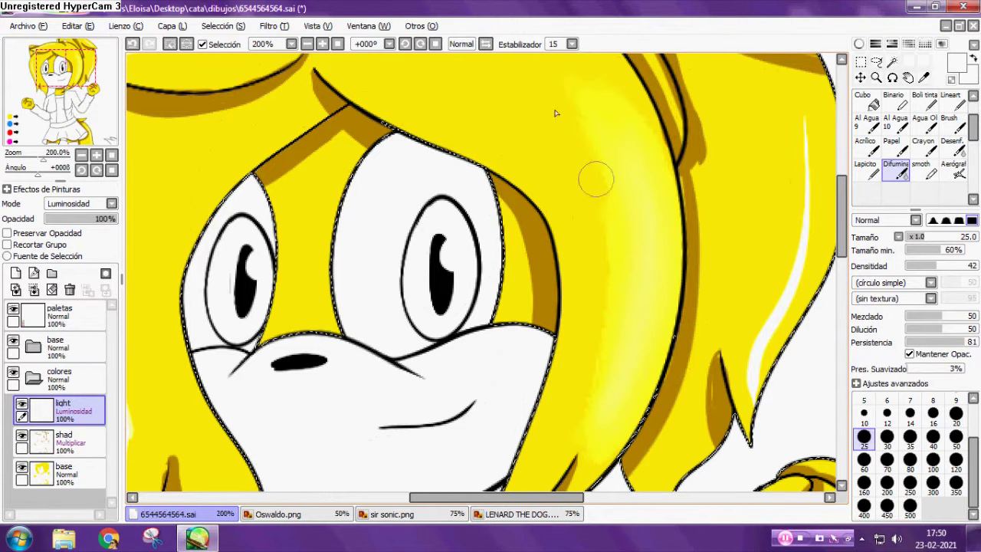
{"action": "scroll", "coordinate": [554, 110], "scroll_direction": "down", "scroll_amount": 1}
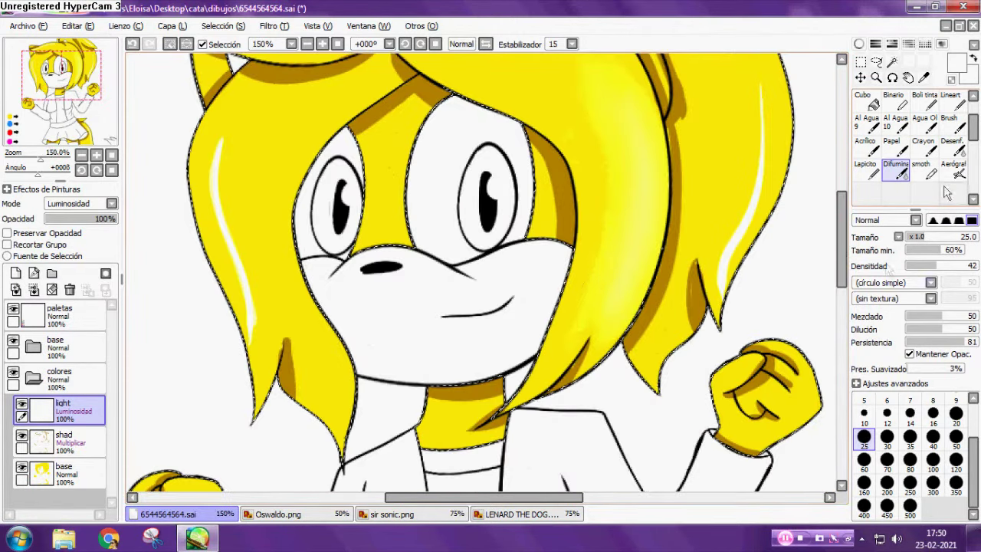
{"action": "left_click", "coordinate": [953, 149]}
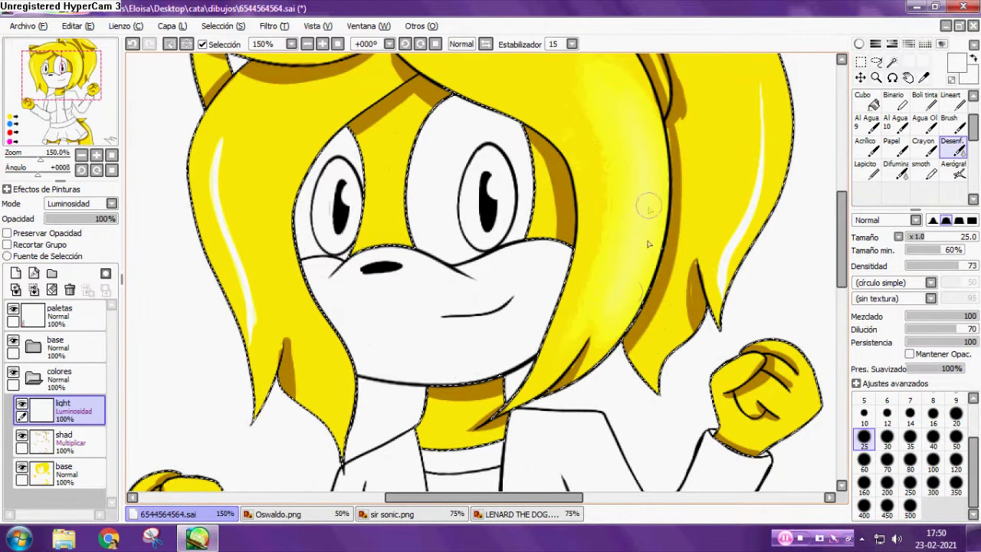
{"action": "scroll", "coordinate": [644, 273], "scroll_direction": "up", "scroll_amount": 2}
{"action": "scroll", "coordinate": [580, 151], "scroll_direction": "down", "scroll_amount": 4}
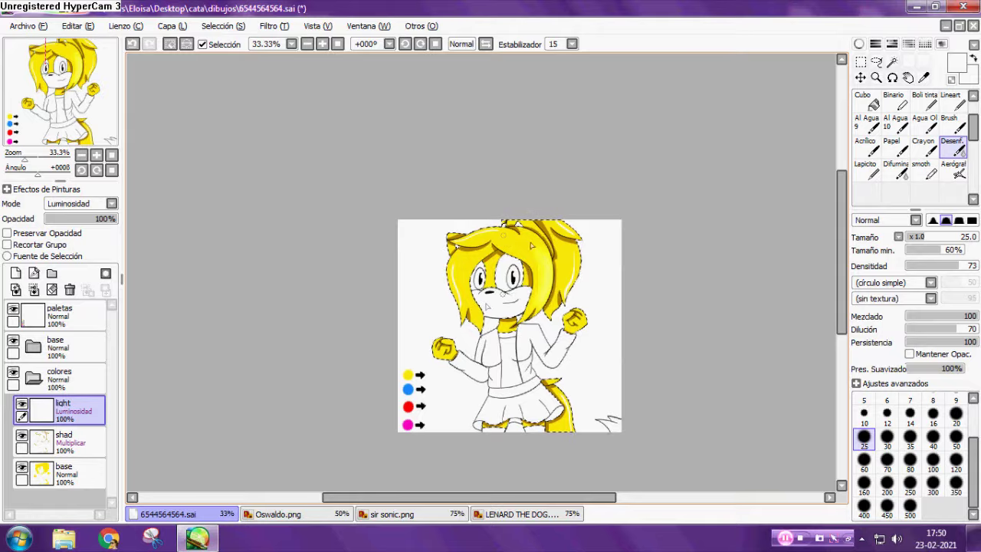
Blend the ponytail's outer highlight into the yellow with the Difumina brush and soften it with Desenf.
{"action": "scroll", "coordinate": [531, 245], "scroll_direction": "up", "scroll_amount": 5}
{"action": "left_click_drag", "start_coordinate": [682, 348], "coordinate": [657, 322]}
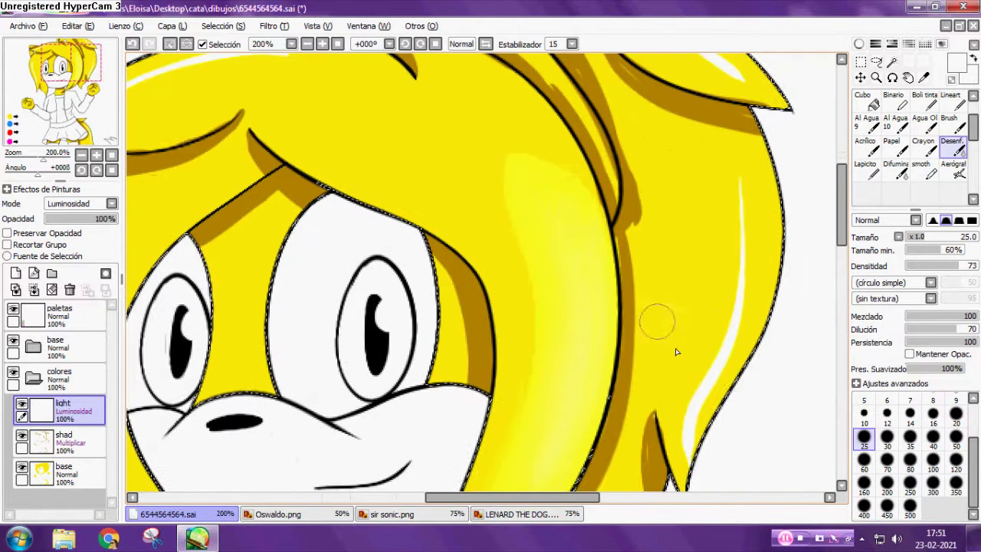
{"action": "left_click", "coordinate": [895, 170]}
{"action": "mouse_move", "coordinate": [689, 446]}
{"action": "left_mouse_down"}
{"action": "mouse_move", "coordinate": [738, 309]}
{"action": "mouse_move", "coordinate": [710, 391]}
{"action": "left_mouse_up"}
{"action": "left_click_drag", "start_coordinate": [714, 330], "coordinate": [734, 348]}
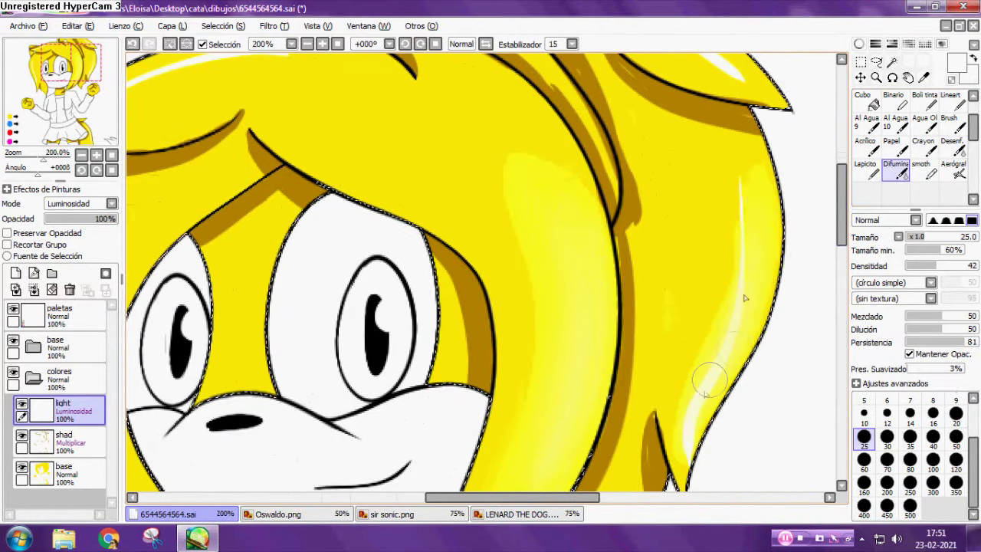
{"action": "left_click_drag", "start_coordinate": [774, 249], "coordinate": [708, 406]}
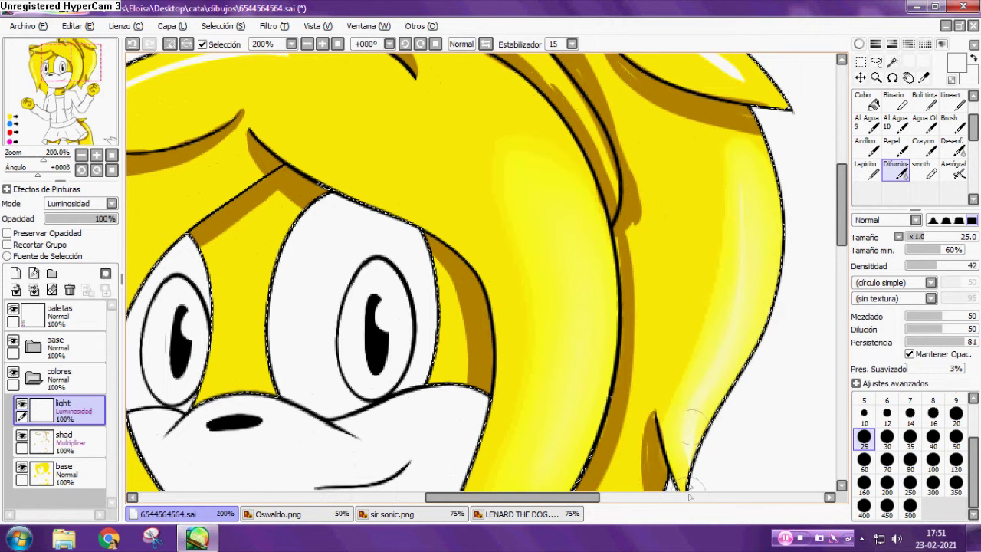
{"action": "left_click", "coordinate": [953, 146]}
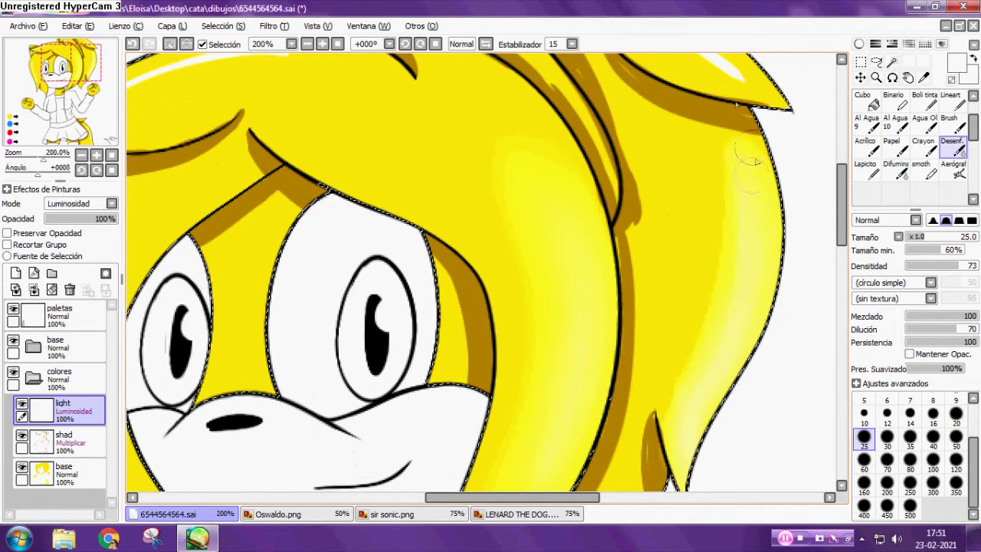
Smudge and soften the highlight on the ponytail's upper tuft with the Difumina and Desenf. brushes.
{"action": "scroll", "coordinate": [722, 236], "scroll_direction": "down", "scroll_amount": 2}
{"action": "scroll", "coordinate": [728, 126], "scroll_direction": "up", "scroll_amount": 4}
{"action": "mouse_move", "coordinate": [595, 136]}
{"action": "left_mouse_down"}
{"action": "mouse_move", "coordinate": [698, 209]}
{"action": "mouse_move", "coordinate": [411, 53]}
{"action": "left_mouse_up"}
{"action": "scroll", "coordinate": [728, 292], "scroll_direction": "down", "scroll_amount": 2}
{"action": "scroll", "coordinate": [755, 298], "scroll_direction": "up", "scroll_amount": 2}
{"action": "left_click", "coordinate": [897, 171]}
{"action": "scroll", "coordinate": [706, 197], "scroll_direction": "down", "scroll_amount": 4}
{"action": "scroll", "coordinate": [659, 181], "scroll_direction": "up", "scroll_amount": 2}
{"action": "left_click", "coordinate": [953, 147]}
Blend the highlight across the top of the fringe with Difumina and soften it with Desenf.
{"action": "scroll", "coordinate": [762, 201], "scroll_direction": "down", "scroll_amount": 3}
{"action": "scroll", "coordinate": [728, 204], "scroll_direction": "up", "scroll_amount": 3}
{"action": "key", "text": "d"}
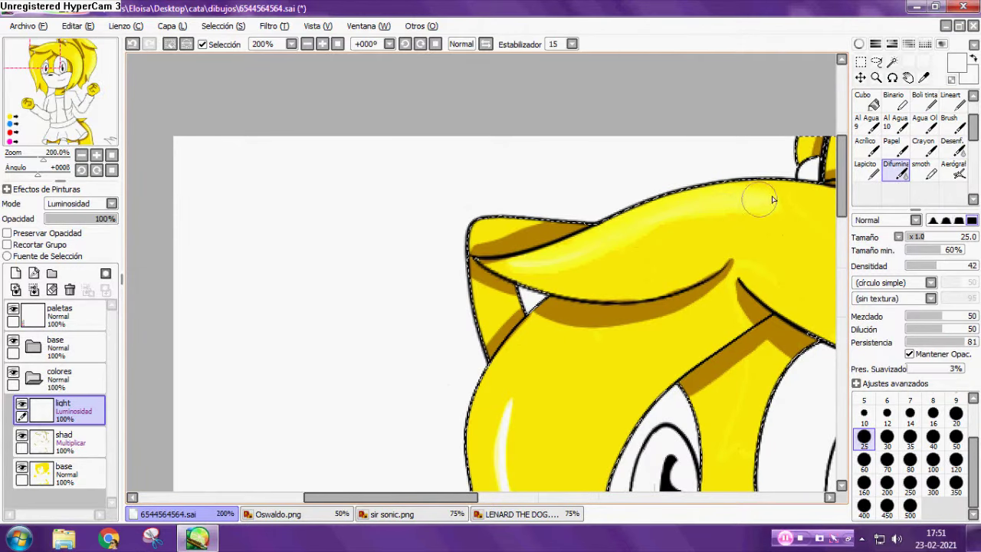
{"action": "key", "text": "d"}
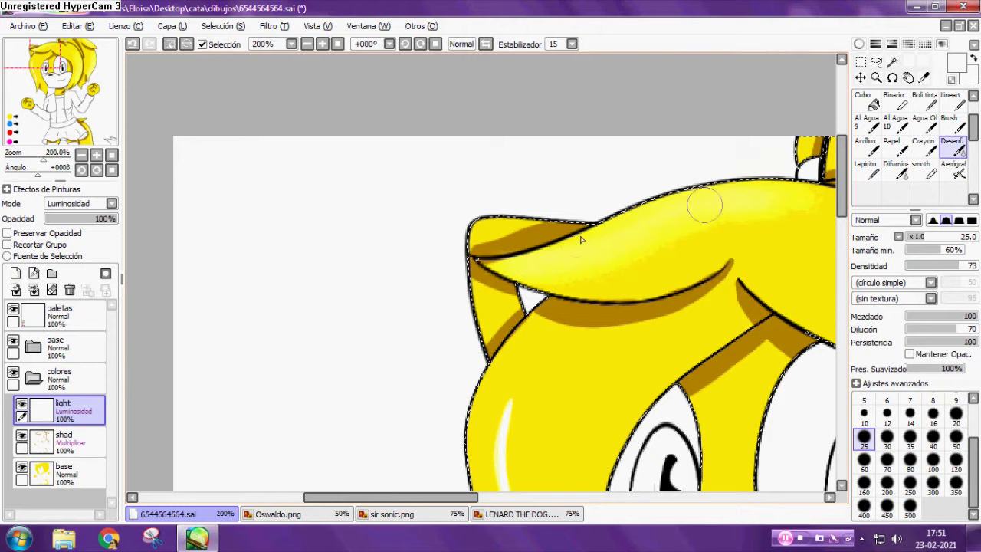
Erase the stray ochre shadow at the fringe tip beside the ear on the shad layer, with eraser size 10.
{"action": "scroll", "coordinate": [576, 268], "scroll_direction": "up", "scroll_amount": 2}
{"action": "scroll", "coordinate": [925, 108], "scroll_direction": "up", "scroll_amount": 1}
{"action": "left_click", "coordinate": [896, 123]}
{"action": "left_click", "coordinate": [66, 448]}
{"action": "scroll", "coordinate": [409, 265], "scroll_direction": "up", "scroll_amount": 1}
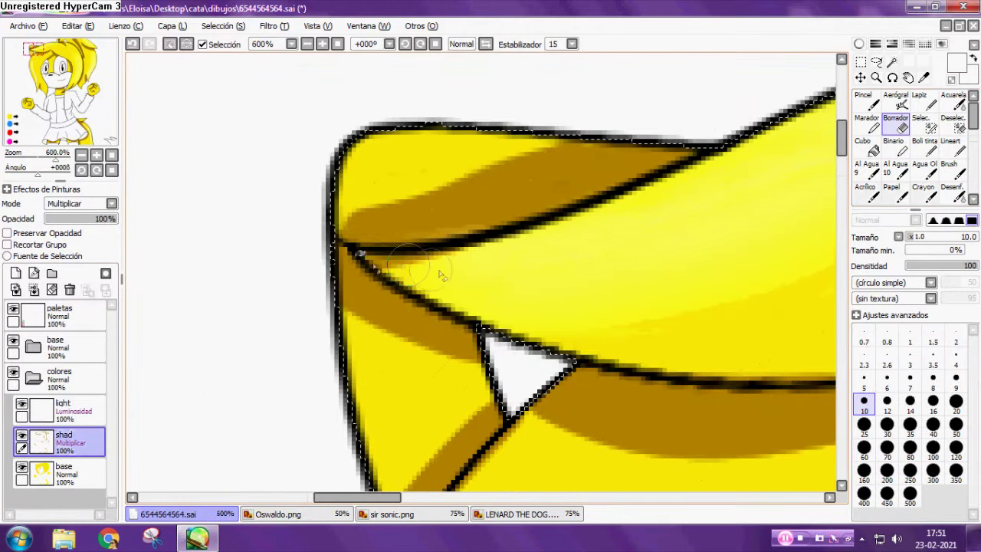
{"action": "scroll", "coordinate": [412, 270], "scroll_direction": "down", "scroll_amount": 3}
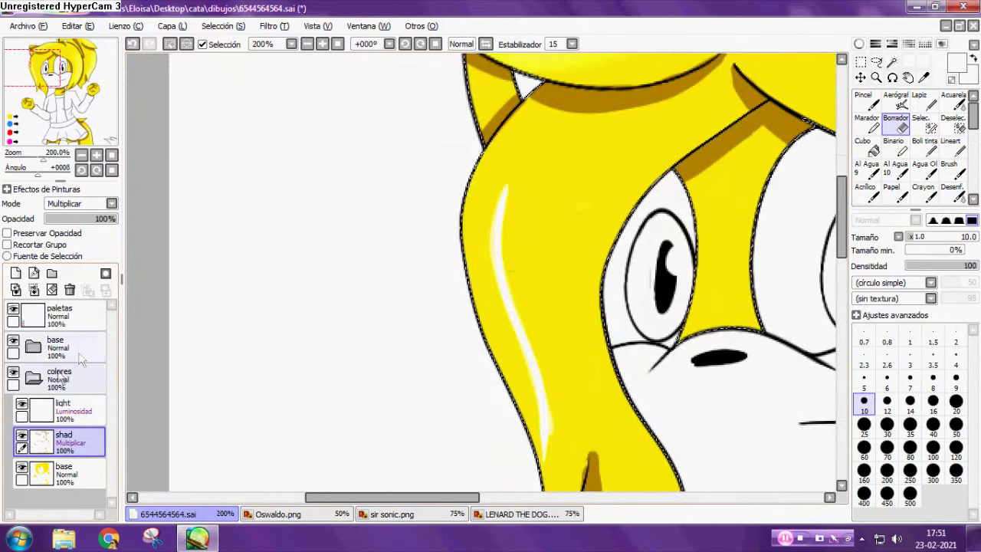
Reactivate the light layer and smudge the white highlight on the lock beside the face with the Difumina brush.
{"action": "left_click", "coordinate": [67, 417]}
{"action": "scroll", "coordinate": [930, 196], "scroll_direction": "down", "scroll_amount": 1}
{"action": "left_click", "coordinate": [898, 194]}
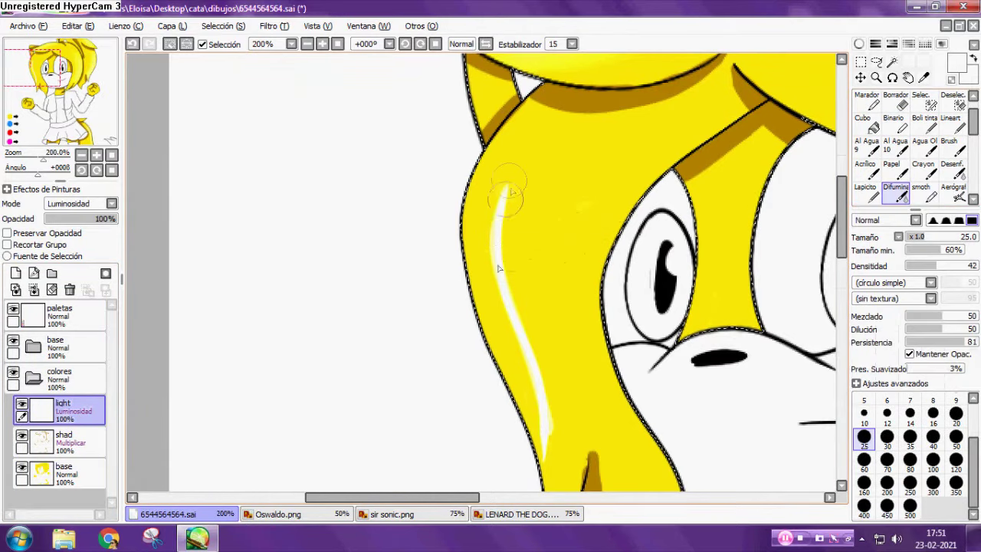
{"action": "left_click_drag", "start_coordinate": [508, 184], "coordinate": [500, 229]}
{"action": "left_click_drag", "start_coordinate": [546, 456], "coordinate": [541, 391]}
{"action": "scroll", "coordinate": [513, 308], "scroll_direction": "down", "scroll_amount": 1}
{"action": "scroll", "coordinate": [524, 364], "scroll_direction": "up", "scroll_amount": 1}
{"action": "scroll", "coordinate": [529, 362], "scroll_direction": "up", "scroll_amount": 1}
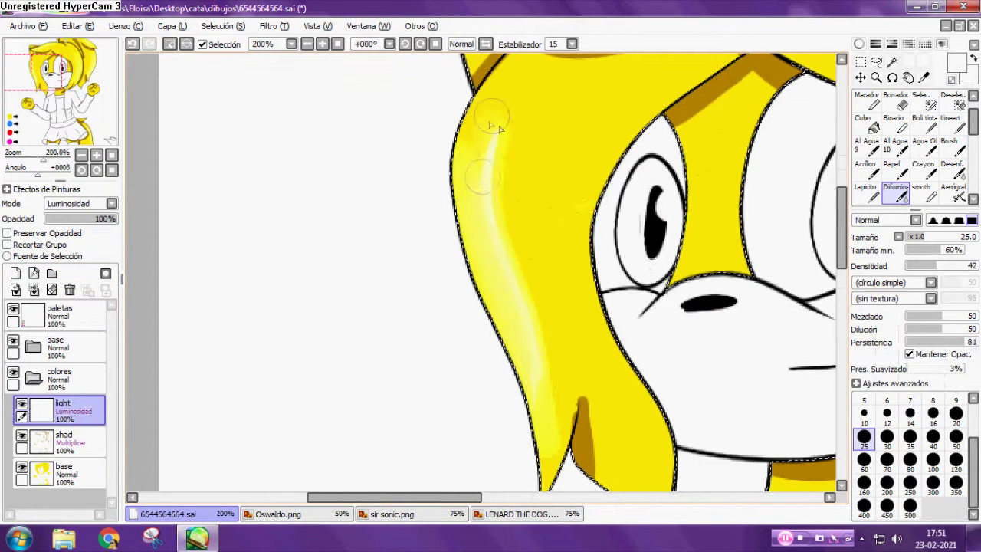
{"action": "left_click_drag", "start_coordinate": [500, 103], "coordinate": [556, 459]}
Soften the smudged highlight on the lock beside the face with the Desenf. brush.
{"action": "left_click", "coordinate": [953, 171]}
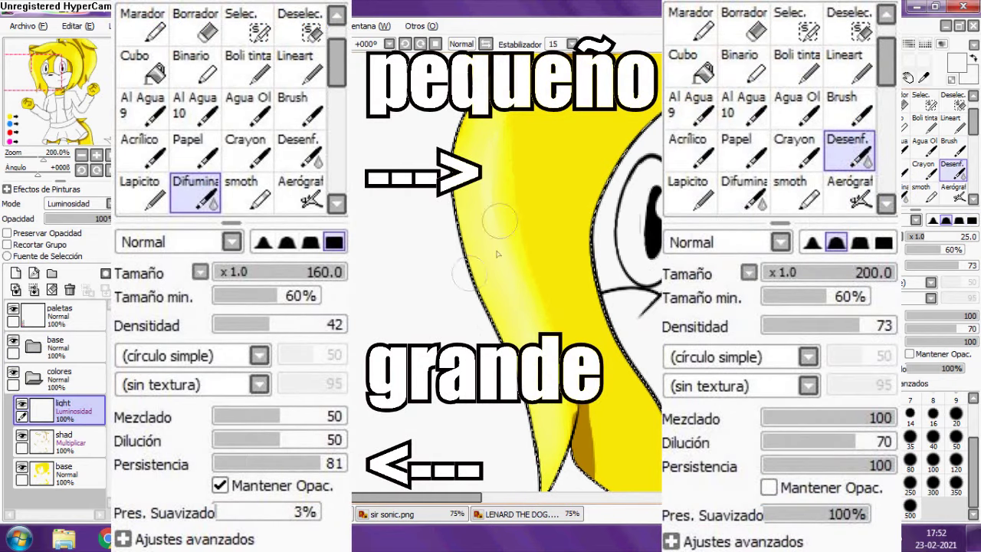
{"action": "scroll", "coordinate": [542, 485], "scroll_direction": "down", "scroll_amount": 2}
{"action": "scroll", "coordinate": [528, 306], "scroll_direction": "up", "scroll_amount": 2}
{"action": "left_click_drag", "start_coordinate": [652, 260], "coordinate": [414, 261]}
{"action": "left_click_drag", "start_coordinate": [592, 77], "coordinate": [613, 181]}
Examine the blended highlights by mirroring the canvas view and returning it to its normal orientation.
{"action": "left_click", "coordinate": [486, 44]}
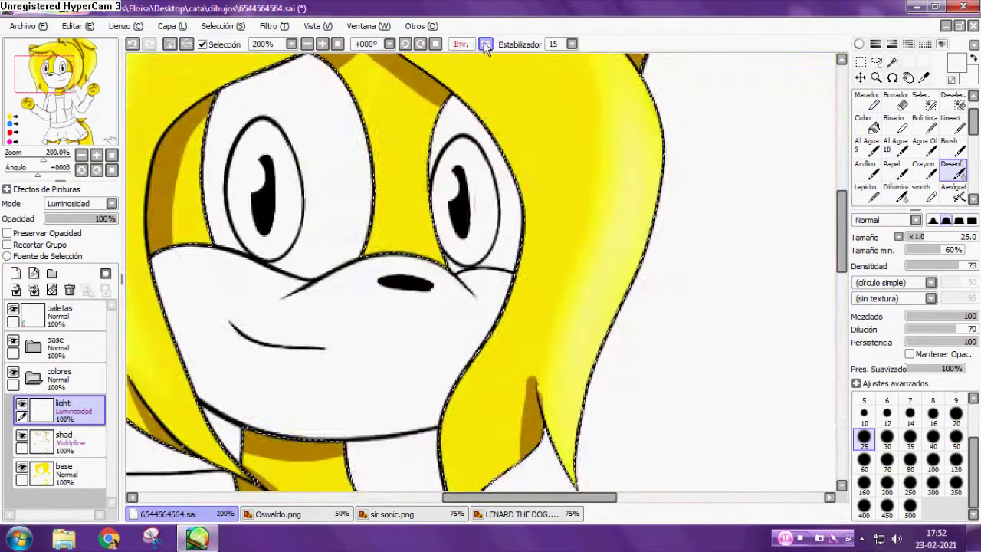
{"action": "left_click", "coordinate": [484, 46]}
{"action": "scroll", "coordinate": [472, 76], "scroll_direction": "down", "scroll_amount": 4}
{"action": "left_click", "coordinate": [485, 48]}
{"action": "left_click", "coordinate": [484, 49]}
{"action": "left_click", "coordinate": [484, 49]}
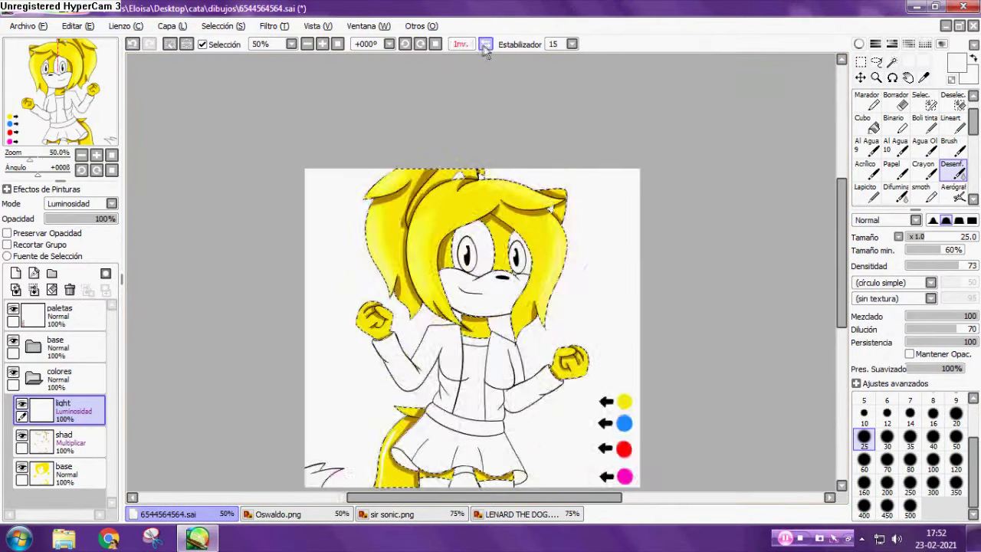
{"action": "left_click", "coordinate": [485, 46]}
Erase the excess ochre shadow crossing the outline at the side lock's notch on the shad layer.
{"action": "scroll", "coordinate": [414, 299], "scroll_direction": "up", "scroll_amount": 5}
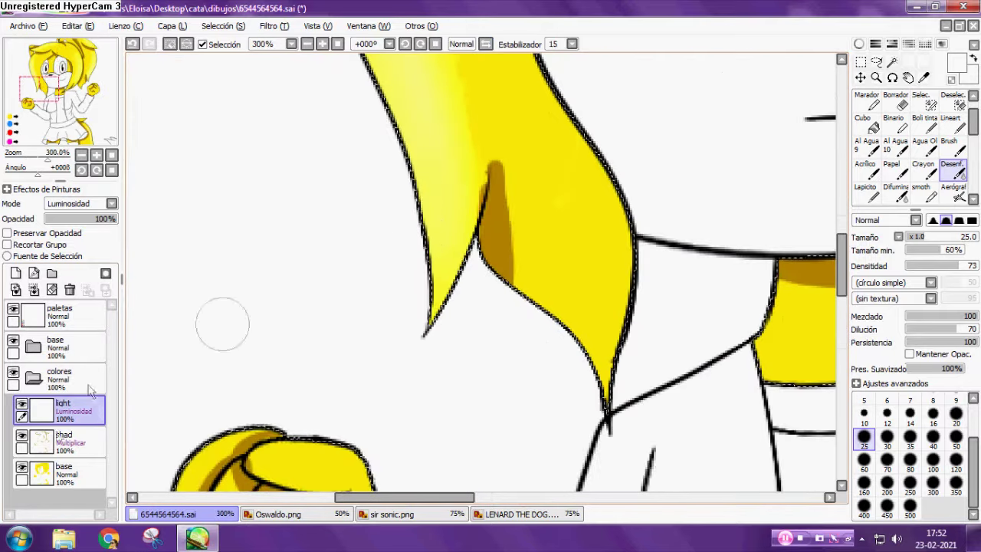
{"action": "left_click", "coordinate": [69, 441]}
{"action": "key", "text": "e"}
{"action": "scroll", "coordinate": [466, 234], "scroll_direction": "up", "scroll_amount": 2}
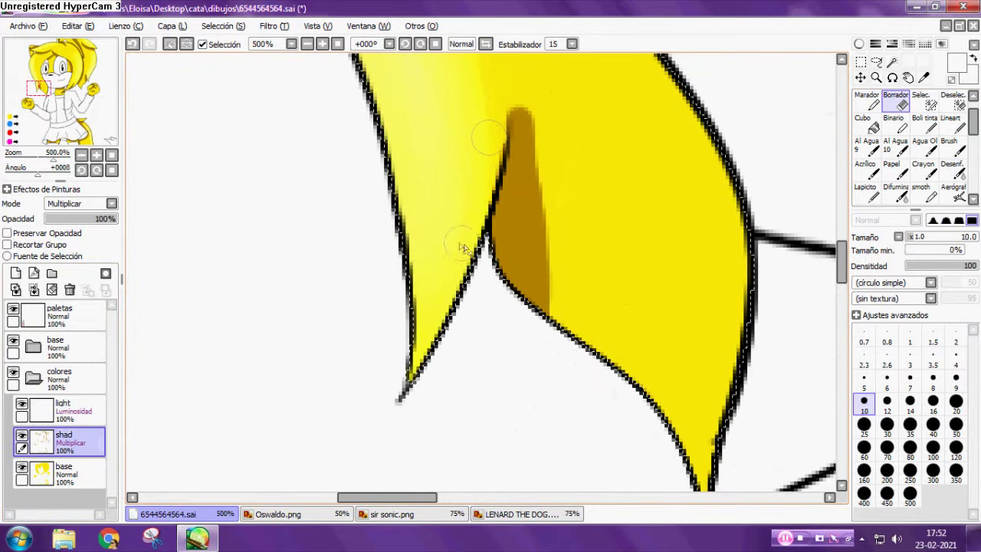
Paint white highlight strokes on both fists, the tail and the neck on the light layer with the Boli tinta brush.
{"action": "scroll", "coordinate": [465, 248], "scroll_direction": "down", "scroll_amount": 7}
{"action": "scroll", "coordinate": [498, 253], "scroll_direction": "up", "scroll_amount": 5}
{"action": "scroll", "coordinate": [527, 258], "scroll_direction": "down", "scroll_amount": 6}
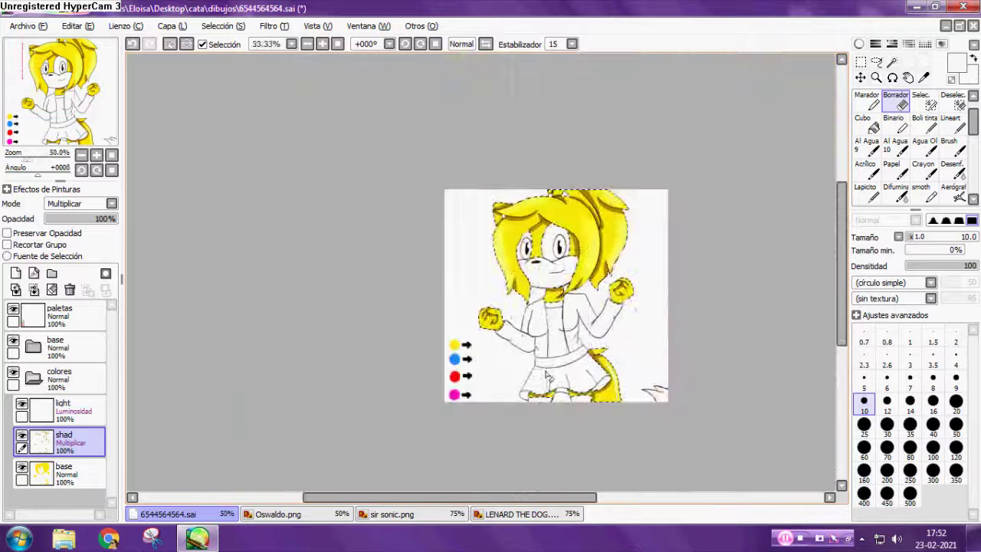
{"action": "scroll", "coordinate": [483, 322], "scroll_direction": "up", "scroll_amount": 6}
{"action": "key", "text": "n"}
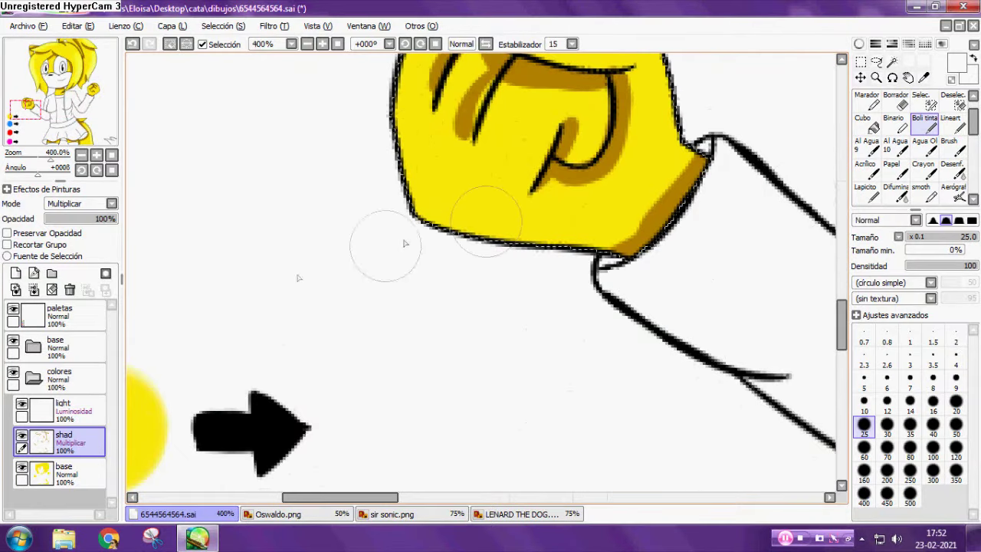
{"action": "left_click", "coordinate": [78, 414]}
{"action": "scroll", "coordinate": [528, 217], "scroll_direction": "down", "scroll_amount": 6}
{"action": "scroll", "coordinate": [528, 230], "scroll_direction": "up", "scroll_amount": 6}
{"action": "scroll", "coordinate": [420, 263], "scroll_direction": "down", "scroll_amount": 6}
{"action": "scroll", "coordinate": [467, 398], "scroll_direction": "up", "scroll_amount": 6}
{"action": "scroll", "coordinate": [309, 335], "scroll_direction": "down", "scroll_amount": 5}
{"action": "scroll", "coordinate": [304, 207], "scroll_direction": "up", "scroll_amount": 6}
{"action": "scroll", "coordinate": [399, 168], "scroll_direction": "down", "scroll_amount": 3}
{"action": "scroll", "coordinate": [466, 149], "scroll_direction": "up", "scroll_amount": 4}
{"action": "left_click_drag", "start_coordinate": [483, 126], "coordinate": [465, 222]}
{"action": "scroll", "coordinate": [477, 237], "scroll_direction": "down", "scroll_amount": 8}
{"action": "scroll", "coordinate": [480, 195], "scroll_direction": "up", "scroll_amount": 3}
Blend the highlight along the outer edge of the raised fist beside the ponytail, using the Desenf. and Difumina brushes at size 25.
{"action": "left_click", "coordinate": [951, 172]}
{"action": "scroll", "coordinate": [646, 387], "scroll_direction": "up", "scroll_amount": 6}
{"action": "left_click_drag", "start_coordinate": [627, 390], "coordinate": [717, 284]}
{"action": "left_click", "coordinate": [896, 194]}
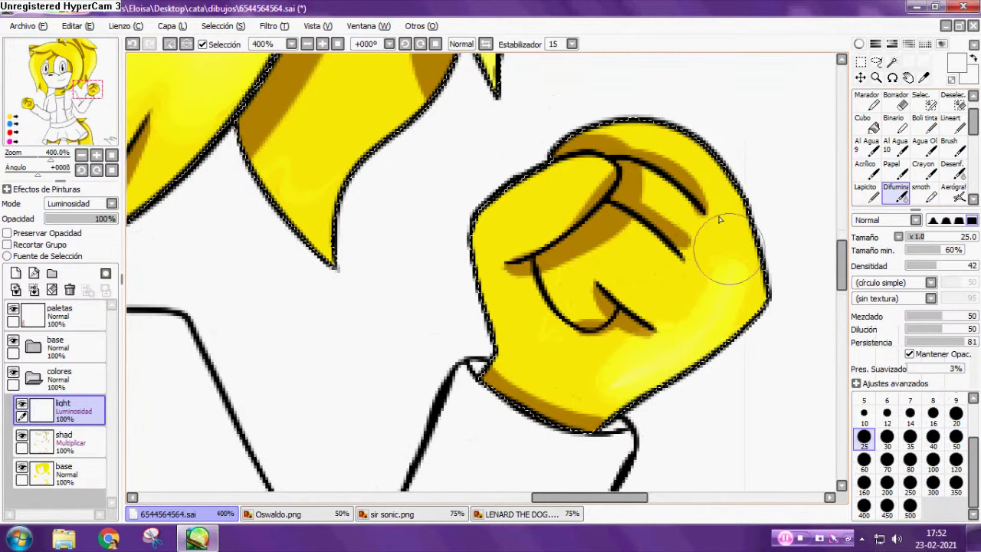
{"action": "left_click_drag", "start_coordinate": [718, 217], "coordinate": [623, 390]}
{"action": "left_click", "coordinate": [951, 171]}
{"action": "left_click_drag", "start_coordinate": [735, 269], "coordinate": [626, 374]}
Blend the highlight on the fist above the palette dots with the Difumina brush and select the Desenf. brush.
{"action": "scroll", "coordinate": [618, 377], "scroll_direction": "down", "scroll_amount": 6}
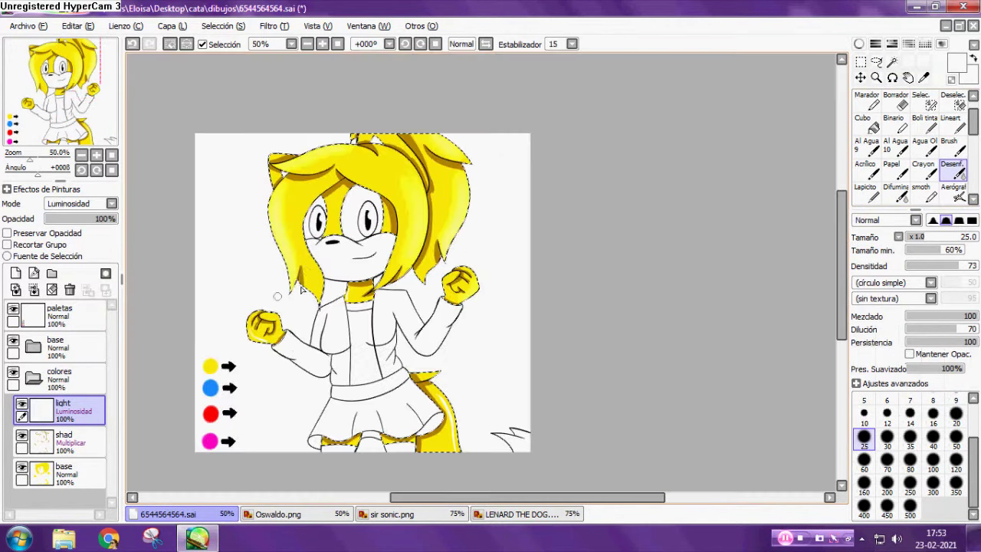
{"action": "scroll", "coordinate": [260, 337], "scroll_direction": "up", "scroll_amount": 7}
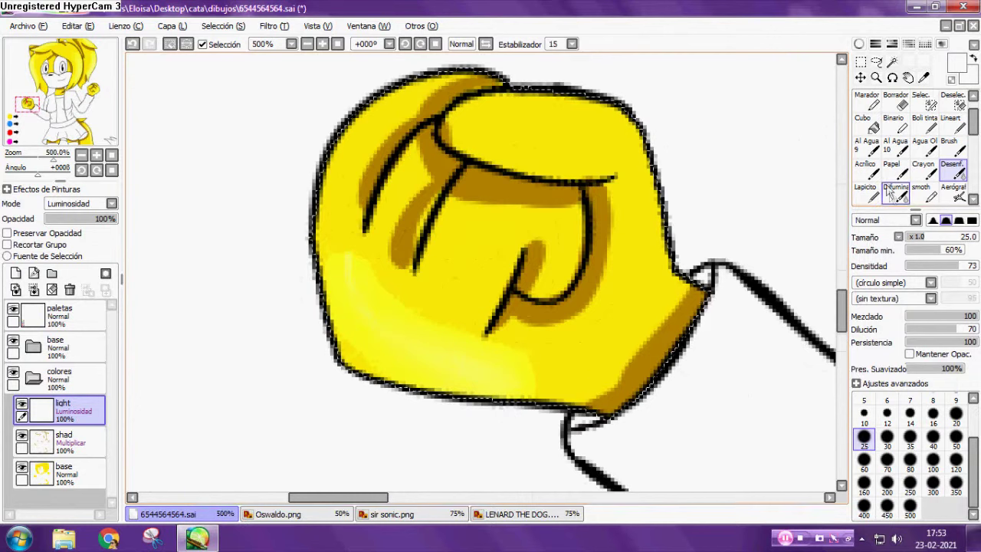
{"action": "left_click", "coordinate": [892, 191]}
{"action": "left_click", "coordinate": [950, 169]}
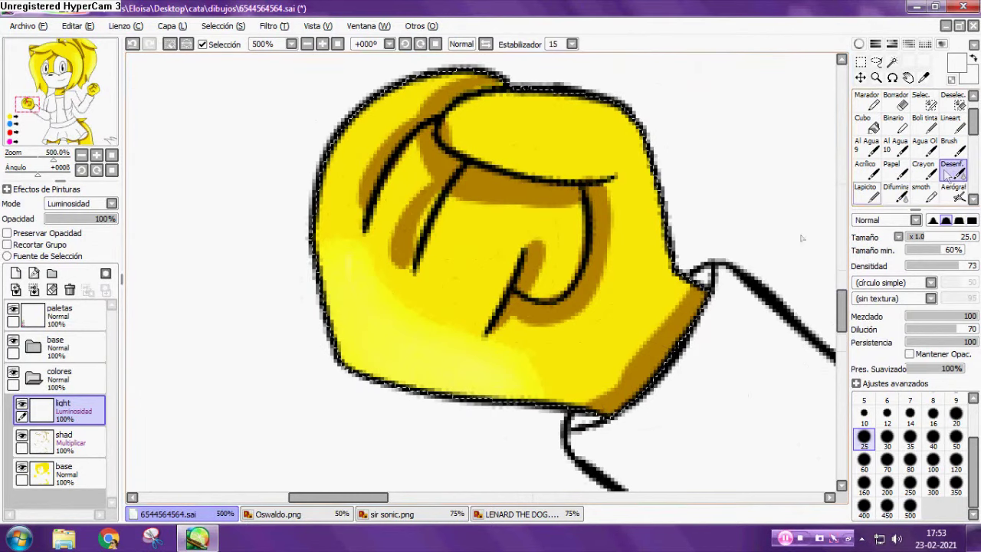
Smudge the white highlight running along the tail with the Difumina brush.
{"action": "scroll", "coordinate": [445, 306], "scroll_direction": "down", "scroll_amount": 6}
{"action": "scroll", "coordinate": [595, 338], "scroll_direction": "up", "scroll_amount": 3}
{"action": "scroll", "coordinate": [771, 262], "scroll_direction": "up", "scroll_amount": 3}
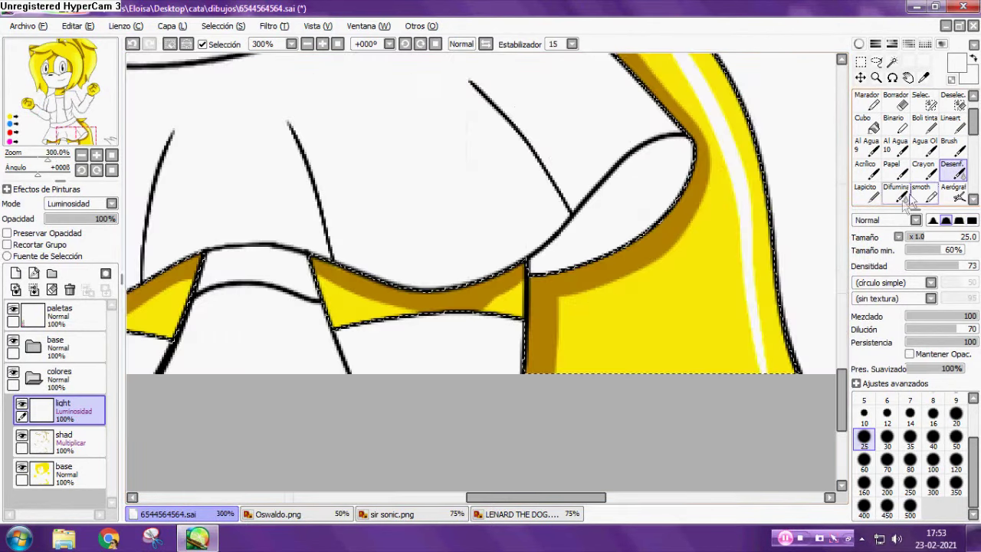
{"action": "left_click", "coordinate": [895, 193]}
{"action": "left_click_drag", "start_coordinate": [772, 356], "coordinate": [745, 220]}
{"action": "scroll", "coordinate": [738, 219], "scroll_direction": "down", "scroll_amount": 4}
{"action": "scroll", "coordinate": [729, 167], "scroll_direction": "up", "scroll_amount": 3}
{"action": "left_click_drag", "start_coordinate": [694, 165], "coordinate": [757, 319]}
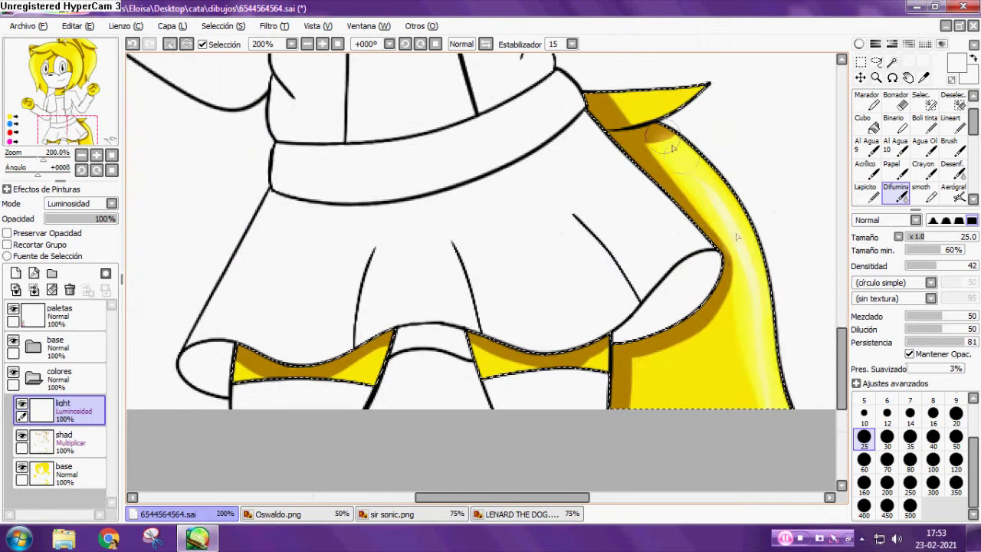
Soften the smudged tail highlight with the Desenf. brush.
{"action": "left_click", "coordinate": [950, 169]}
{"action": "scroll", "coordinate": [774, 437], "scroll_direction": "down", "scroll_amount": 1}
{"action": "scroll", "coordinate": [774, 444], "scroll_direction": "up", "scroll_amount": 1}
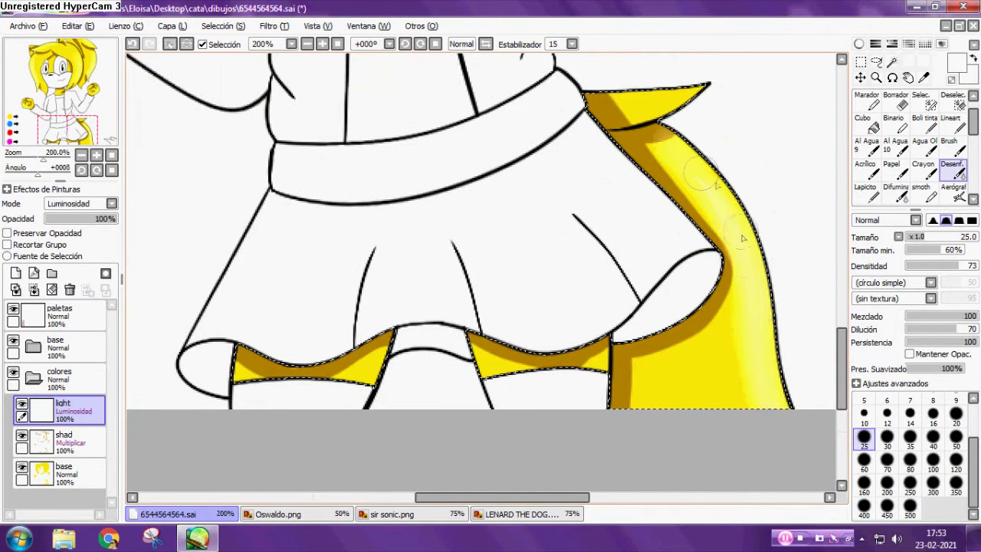
{"action": "scroll", "coordinate": [744, 366], "scroll_direction": "down", "scroll_amount": 2}
{"action": "scroll", "coordinate": [689, 307], "scroll_direction": "up", "scroll_amount": 1}
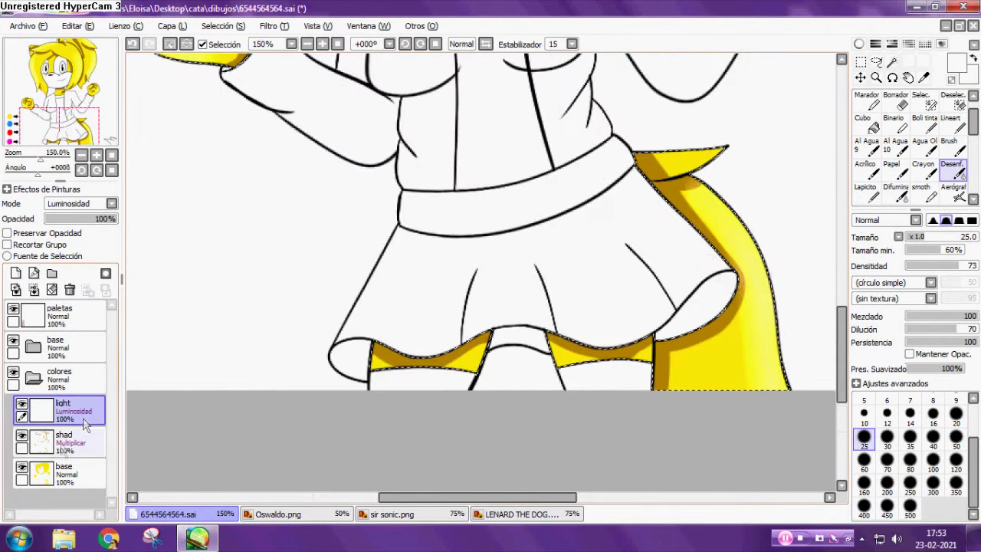
Activate the shad layer and soften the ochre shadow along the tail beside the skirt with the Desenf. brush.
{"action": "left_click", "coordinate": [64, 439]}
{"action": "scroll", "coordinate": [617, 108], "scroll_direction": "up", "scroll_amount": 2}
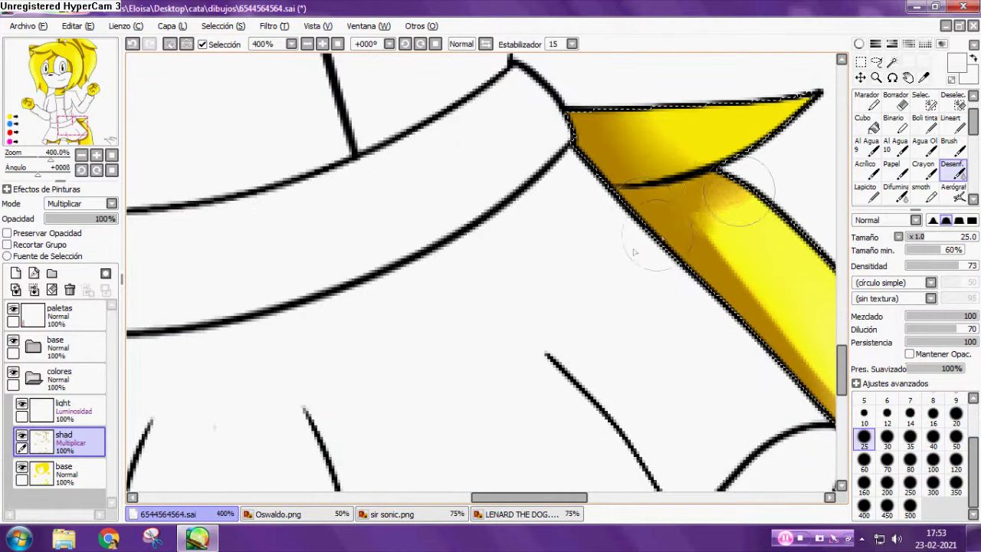
{"action": "scroll", "coordinate": [634, 251], "scroll_direction": "down", "scroll_amount": 1}
{"action": "scroll", "coordinate": [648, 172], "scroll_direction": "up", "scroll_amount": 1}
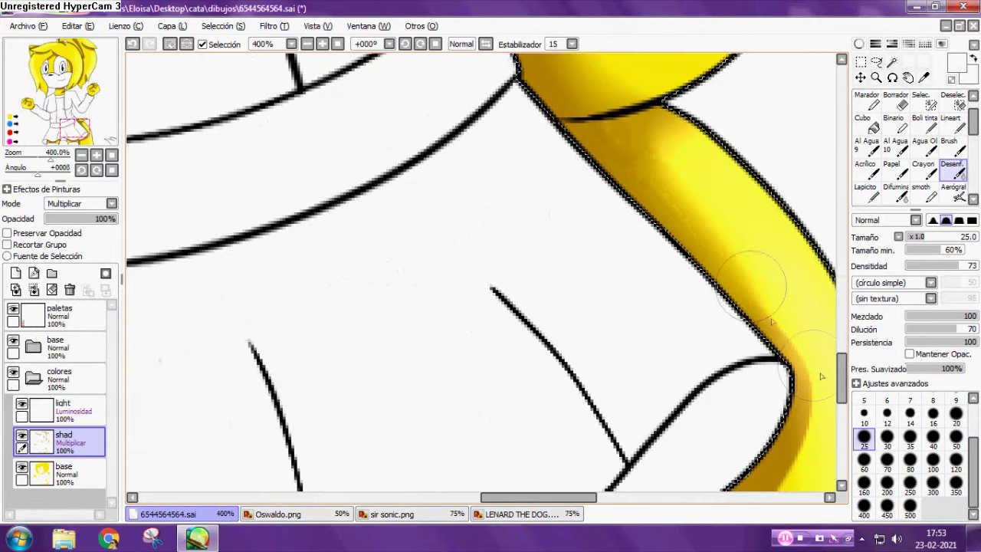
{"action": "scroll", "coordinate": [821, 375], "scroll_direction": "down", "scroll_amount": 1}
{"action": "scroll", "coordinate": [733, 405], "scroll_direction": "up", "scroll_amount": 1}
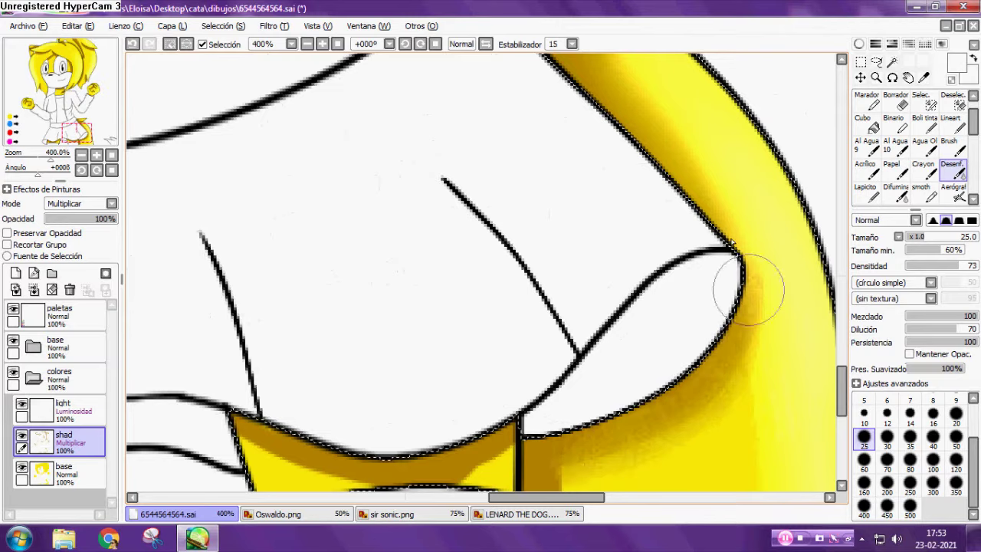
{"action": "scroll", "coordinate": [666, 138], "scroll_direction": "down", "scroll_amount": 2}
{"action": "scroll", "coordinate": [682, 150], "scroll_direction": "up", "scroll_amount": 2}
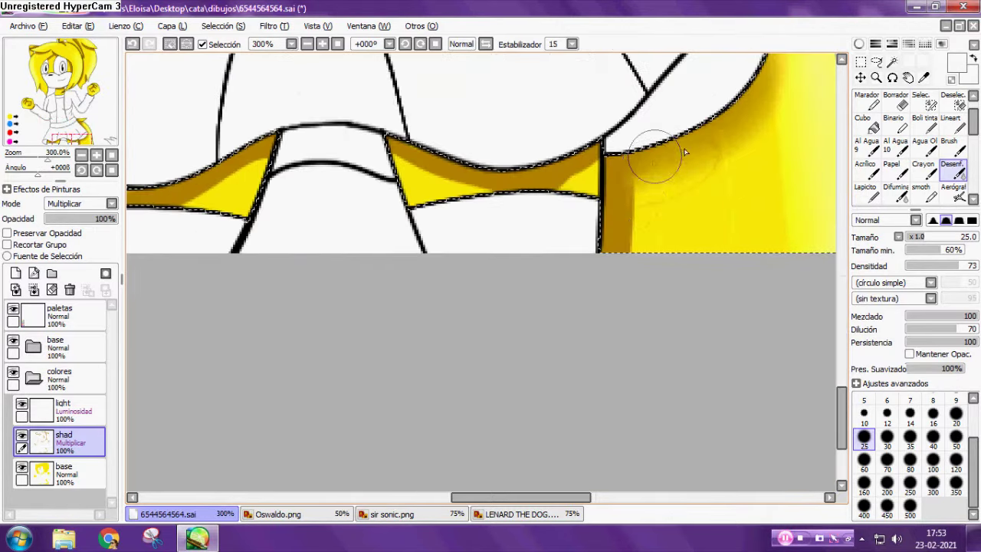
Set the Desenf. brush to size 10 and soften the shadows on both thighs beneath the skirt hem.
{"action": "scroll", "coordinate": [728, 226], "scroll_direction": "down", "scroll_amount": 1}
{"action": "scroll", "coordinate": [611, 206], "scroll_direction": "up", "scroll_amount": 2}
{"action": "left_click", "coordinate": [864, 416]}
{"action": "scroll", "coordinate": [618, 207], "scroll_direction": "up", "scroll_amount": 1}
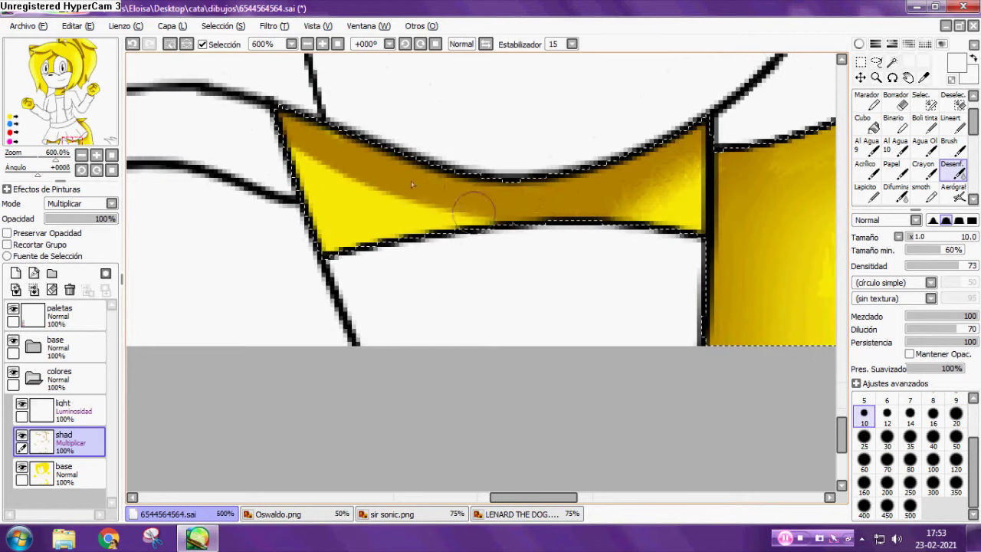
{"action": "scroll", "coordinate": [383, 193], "scroll_direction": "up", "scroll_amount": 2}
{"action": "scroll", "coordinate": [660, 184], "scroll_direction": "down", "scroll_amount": 4}
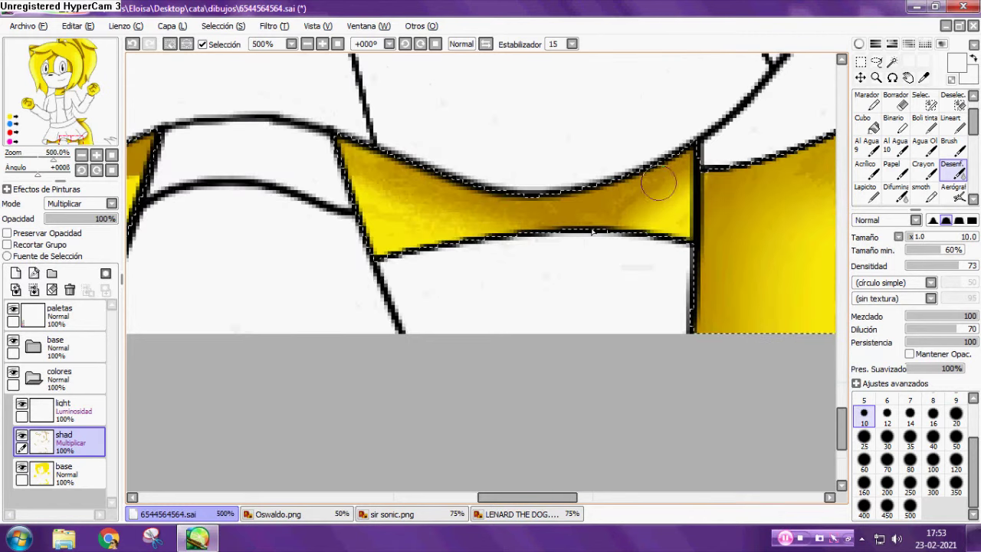
{"action": "scroll", "coordinate": [508, 196], "scroll_direction": "down", "scroll_amount": 3}
{"action": "scroll", "coordinate": [541, 239], "scroll_direction": "up", "scroll_amount": 3}
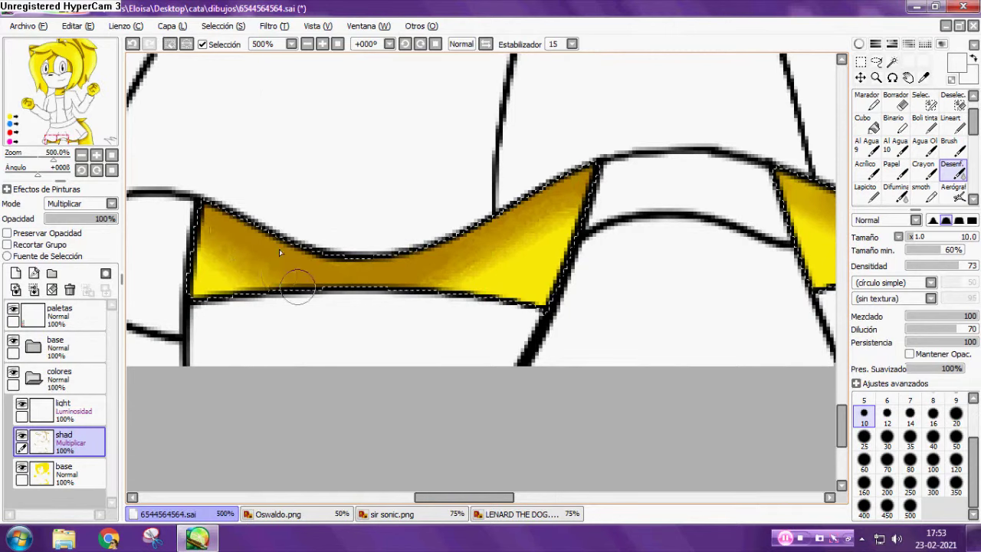
Soften the finger and wrist shadows on the fist above the palette dots and erase the excess shadow at the thumb's outline.
{"action": "scroll", "coordinate": [280, 253], "scroll_direction": "down", "scroll_amount": 3}
{"action": "scroll", "coordinate": [475, 188], "scroll_direction": "up", "scroll_amount": 4}
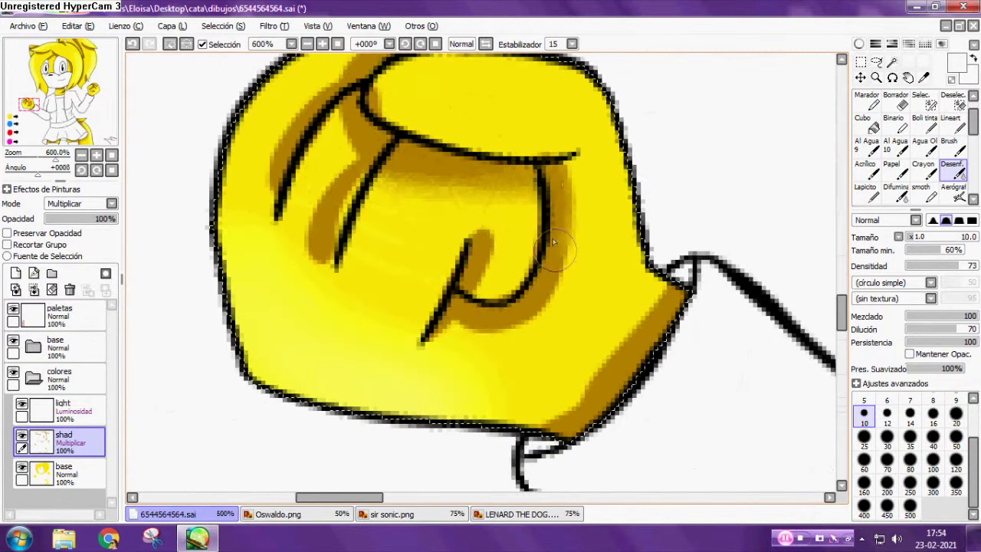
{"action": "left_click_drag", "start_coordinate": [560, 250], "coordinate": [485, 336]}
{"action": "left_click_drag", "start_coordinate": [659, 299], "coordinate": [566, 401]}
{"action": "left_click_drag", "start_coordinate": [686, 291], "coordinate": [555, 414]}
{"action": "left_click_drag", "start_coordinate": [425, 161], "coordinate": [356, 164]}
{"action": "mouse_move", "coordinate": [353, 162]}
{"action": "left_mouse_down"}
{"action": "mouse_move", "coordinate": [376, 170]}
{"action": "mouse_move", "coordinate": [369, 215]}
{"action": "mouse_move", "coordinate": [392, 299]}
{"action": "left_mouse_up"}
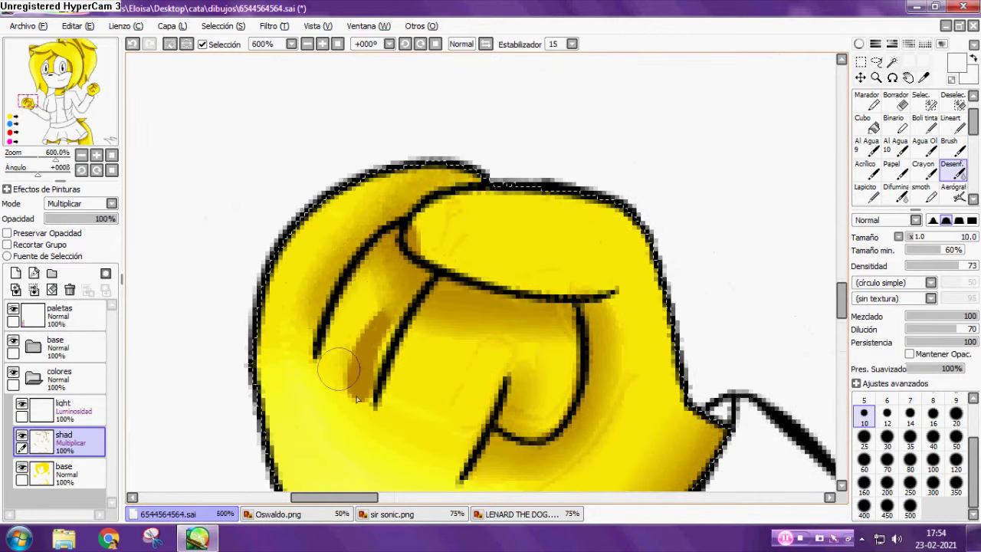
{"action": "left_click_drag", "start_coordinate": [335, 362], "coordinate": [374, 328]}
{"action": "left_click", "coordinate": [895, 101]}
{"action": "left_click_drag", "start_coordinate": [444, 223], "coordinate": [423, 233]}
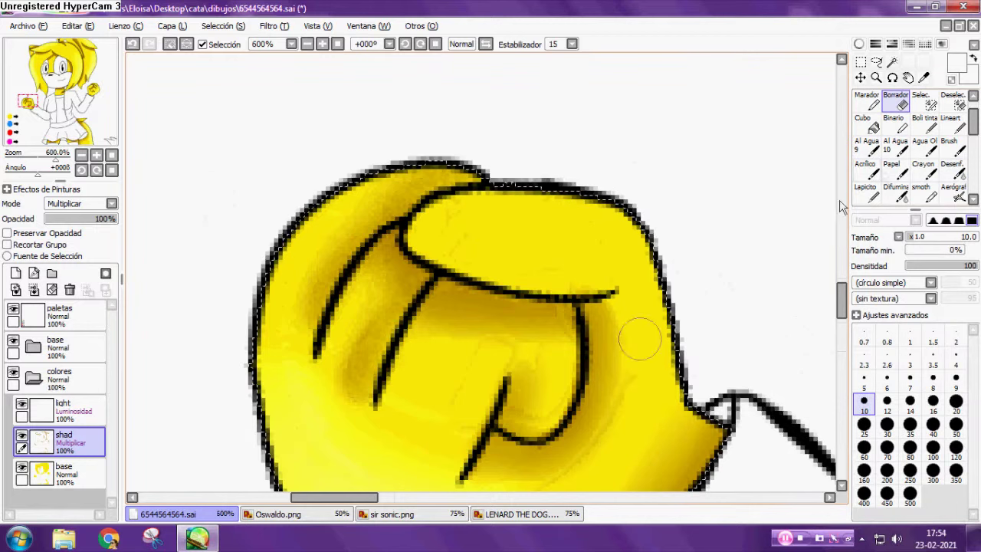
Smudge the ochre shadow at the side lock's notch with the Difumina brush at size 25 and soften it with the Desenf. brush.
{"action": "left_click", "coordinate": [953, 170]}
{"action": "scroll", "coordinate": [353, 321], "scroll_direction": "down", "scroll_amount": 4}
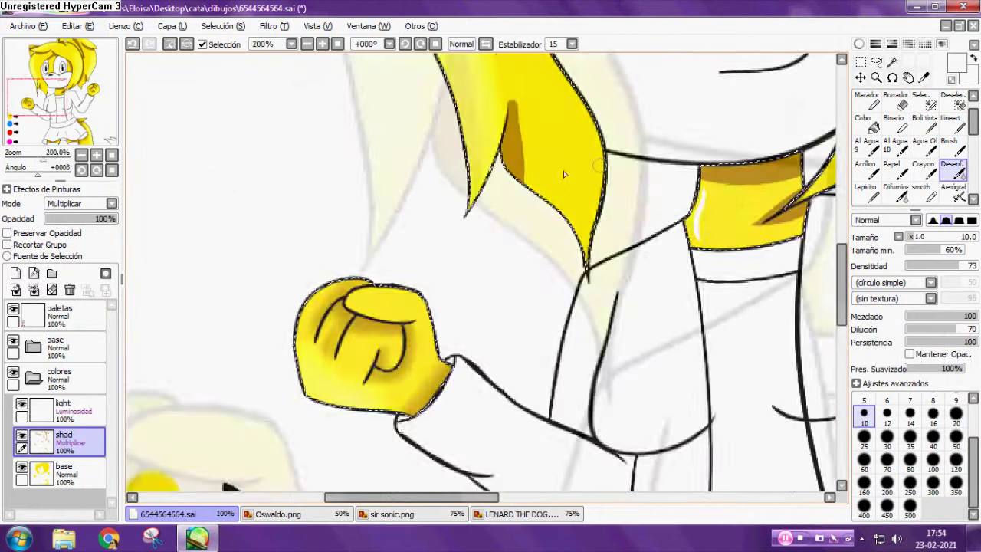
{"action": "scroll", "coordinate": [537, 146], "scroll_direction": "up", "scroll_amount": 3}
{"action": "left_click", "coordinate": [864, 438]}
{"action": "left_click", "coordinate": [902, 197]}
{"action": "mouse_move", "coordinate": [528, 154]}
{"action": "left_mouse_down"}
{"action": "mouse_move", "coordinate": [564, 328]}
{"action": "mouse_move", "coordinate": [514, 140]}
{"action": "mouse_move", "coordinate": [548, 325]}
{"action": "mouse_move", "coordinate": [507, 120]}
{"action": "mouse_move", "coordinate": [560, 321]}
{"action": "left_mouse_up"}
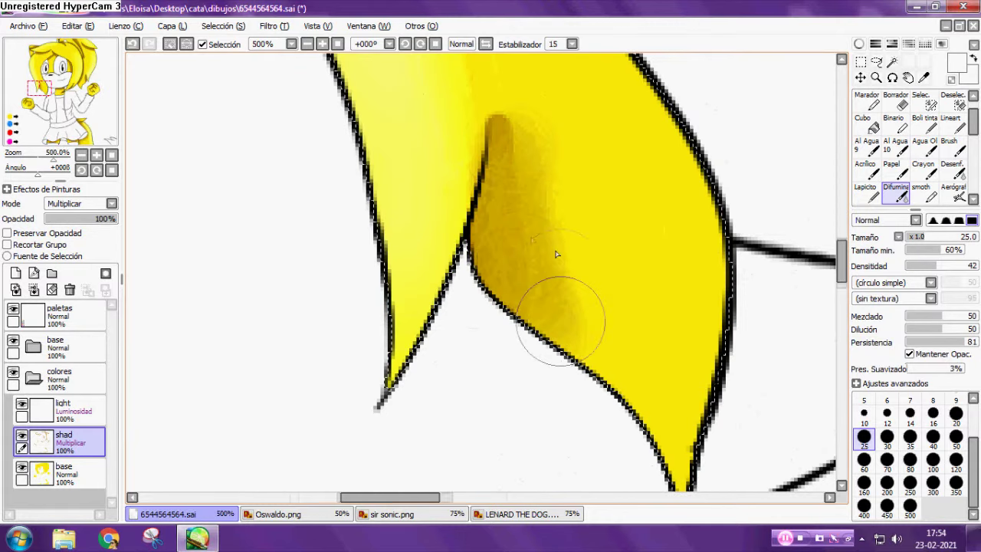
{"action": "scroll", "coordinate": [532, 249], "scroll_direction": "down", "scroll_amount": 4}
{"action": "scroll", "coordinate": [525, 267], "scroll_direction": "up", "scroll_amount": 4}
{"action": "left_click", "coordinate": [952, 172]}
{"action": "scroll", "coordinate": [568, 139], "scroll_direction": "down", "scroll_amount": 2}
{"action": "left_click_drag", "start_coordinate": [569, 138], "coordinate": [547, 101]}
Erase the blended shadow spilling across the outline at the side lock's notch with the Borrador tool.
{"action": "scroll", "coordinate": [547, 112], "scroll_direction": "up", "scroll_amount": 1}
{"action": "key", "text": "e"}
{"action": "scroll", "coordinate": [529, 80], "scroll_direction": "up", "scroll_amount": 2}
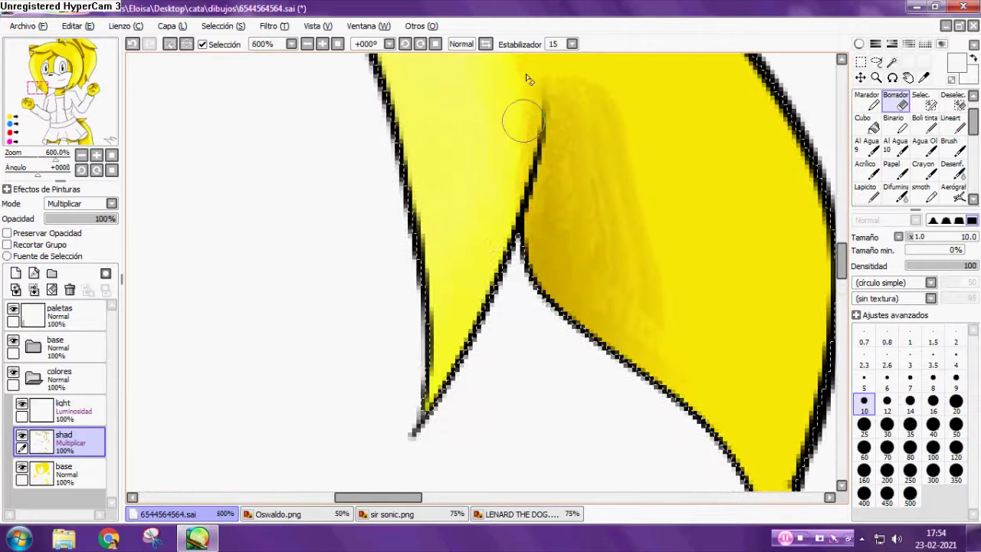
{"action": "scroll", "coordinate": [528, 67], "scroll_direction": "down", "scroll_amount": 6}
{"action": "scroll", "coordinate": [449, 331], "scroll_direction": "up", "scroll_amount": 4}
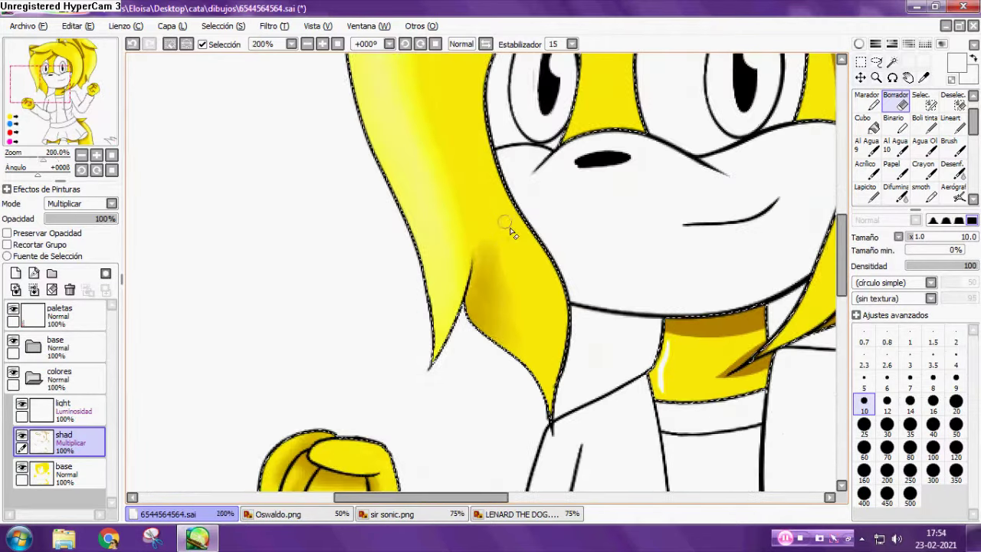
{"action": "scroll", "coordinate": [448, 331], "scroll_direction": "down", "scroll_amount": 1}
{"action": "scroll", "coordinate": [478, 321], "scroll_direction": "up", "scroll_amount": 1}
Soften the neck shadows under the chin and around the lock tip with the Desenf. brush.
{"action": "key", "text": "e"}
{"action": "scroll", "coordinate": [733, 263], "scroll_direction": "up", "scroll_amount": 2}
{"action": "left_click_drag", "start_coordinate": [733, 263], "coordinate": [527, 245]}
{"action": "mouse_move", "coordinate": [484, 217]}
{"action": "left_mouse_down"}
{"action": "mouse_move", "coordinate": [653, 200]}
{"action": "mouse_move", "coordinate": [629, 247]}
{"action": "mouse_move", "coordinate": [687, 288]}
{"action": "mouse_move", "coordinate": [665, 322]}
{"action": "left_mouse_up"}
{"action": "scroll", "coordinate": [546, 322], "scroll_direction": "down", "scroll_amount": 2}
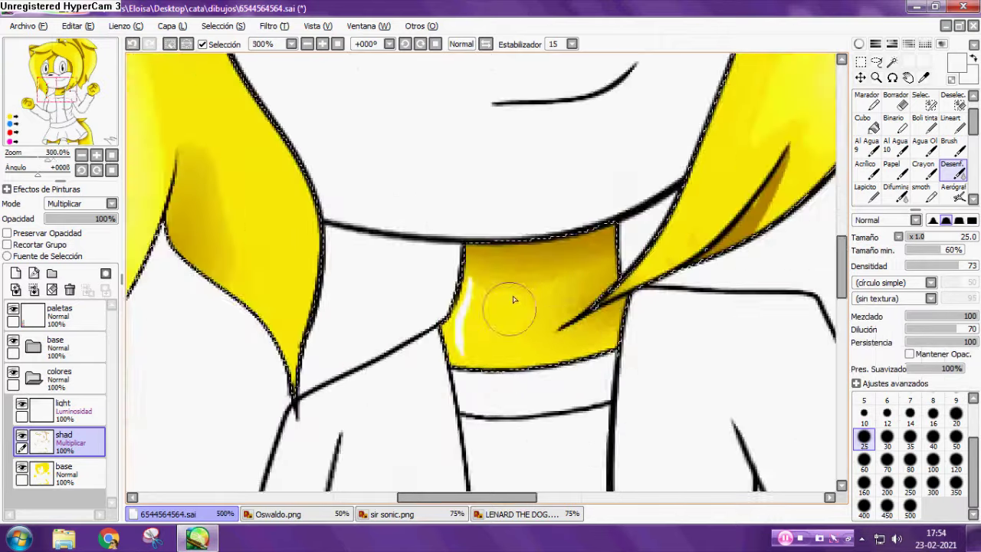
{"action": "scroll", "coordinate": [514, 300], "scroll_direction": "up", "scroll_amount": 2}
Activate the light layer and blend the white highlight at the edge of the neck.
{"action": "left_click", "coordinate": [63, 406]}
{"action": "mouse_move", "coordinate": [558, 278]}
{"action": "left_mouse_down"}
{"action": "mouse_move", "coordinate": [552, 404]}
{"action": "mouse_move", "coordinate": [533, 376]}
{"action": "mouse_move", "coordinate": [575, 258]}
{"action": "left_mouse_up"}
{"action": "scroll", "coordinate": [547, 321], "scroll_direction": "down", "scroll_amount": 5}
{"action": "scroll", "coordinate": [651, 293], "scroll_direction": "up", "scroll_amount": 4}
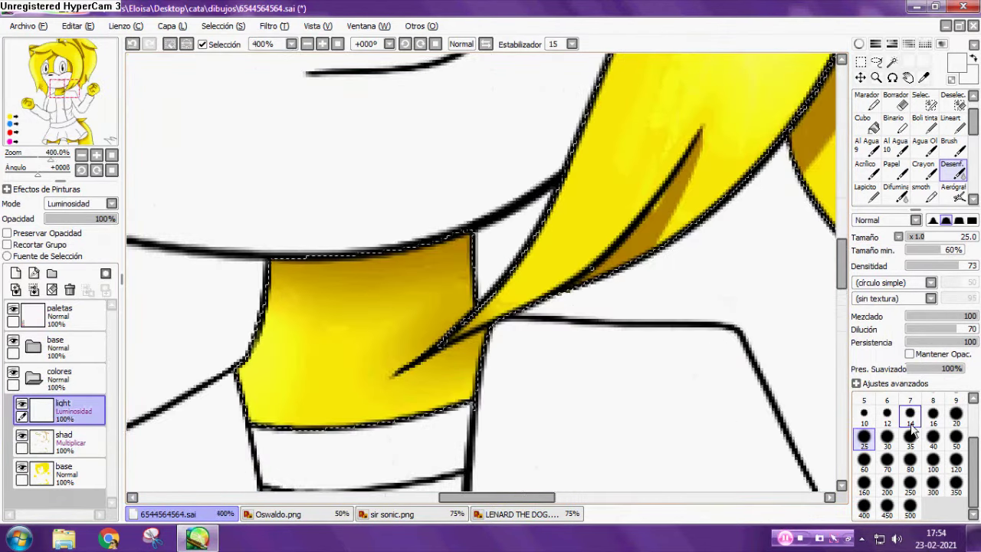
Set the Desenf. brush to size 16 and soften the shad layer's shadow on the hair lock that ends over the neck.
{"action": "left_click", "coordinate": [933, 414]}
{"action": "left_click", "coordinate": [62, 441]}
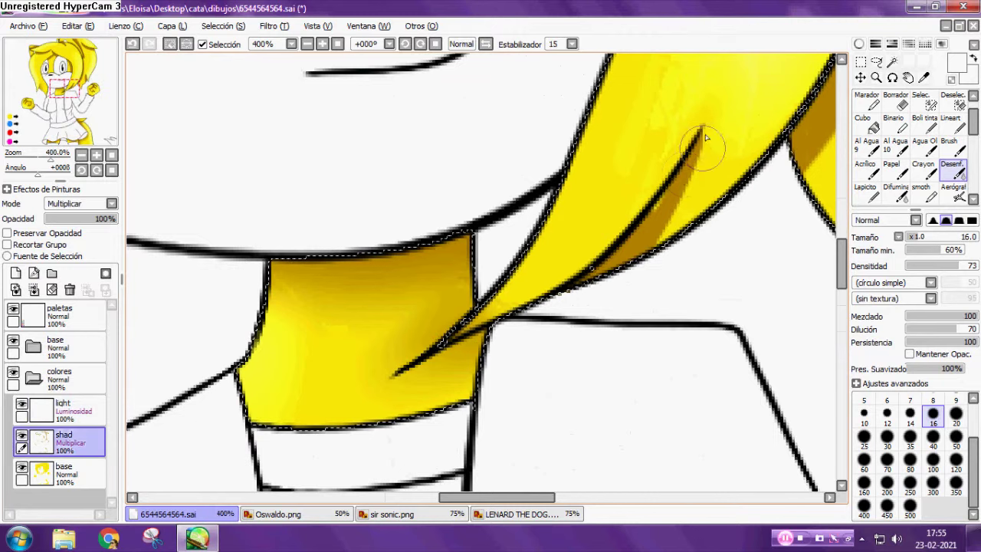
{"action": "scroll", "coordinate": [601, 285], "scroll_direction": "down", "scroll_amount": 4}
{"action": "scroll", "coordinate": [567, 321], "scroll_direction": "up", "scroll_amount": 4}
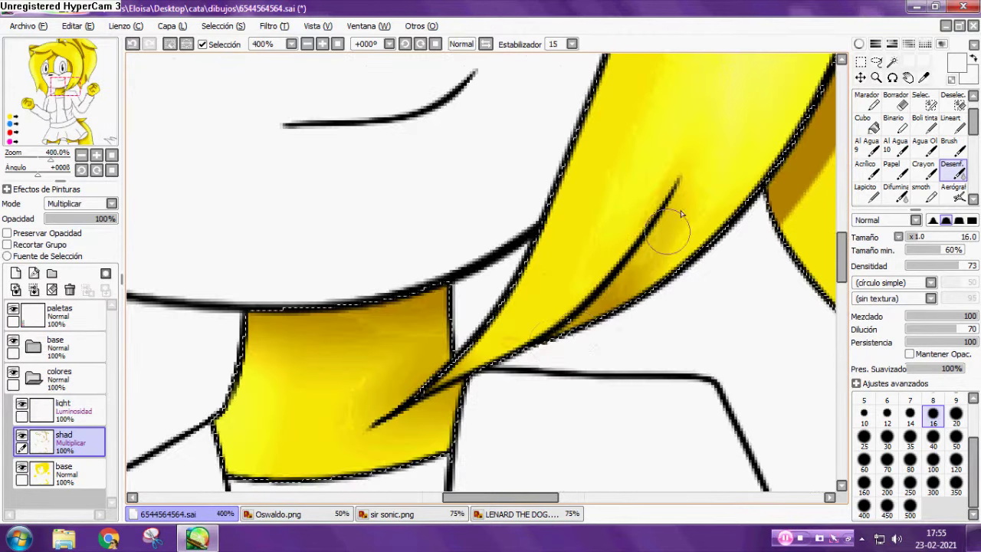
{"action": "scroll", "coordinate": [613, 186], "scroll_direction": "down", "scroll_amount": 1}
Soften the ochre face shadow between the eye and the hair lock with the Desenf. brush.
{"action": "scroll", "coordinate": [613, 186], "scroll_direction": "up", "scroll_amount": 2}
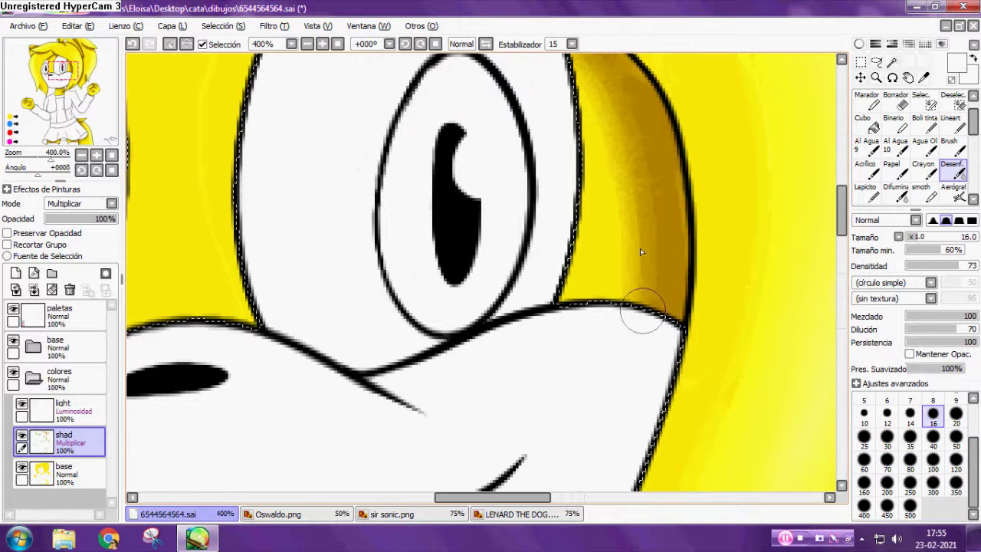
{"action": "scroll", "coordinate": [565, 79], "scroll_direction": "down", "scroll_amount": 1}
{"action": "scroll", "coordinate": [634, 176], "scroll_direction": "down", "scroll_amount": 3}
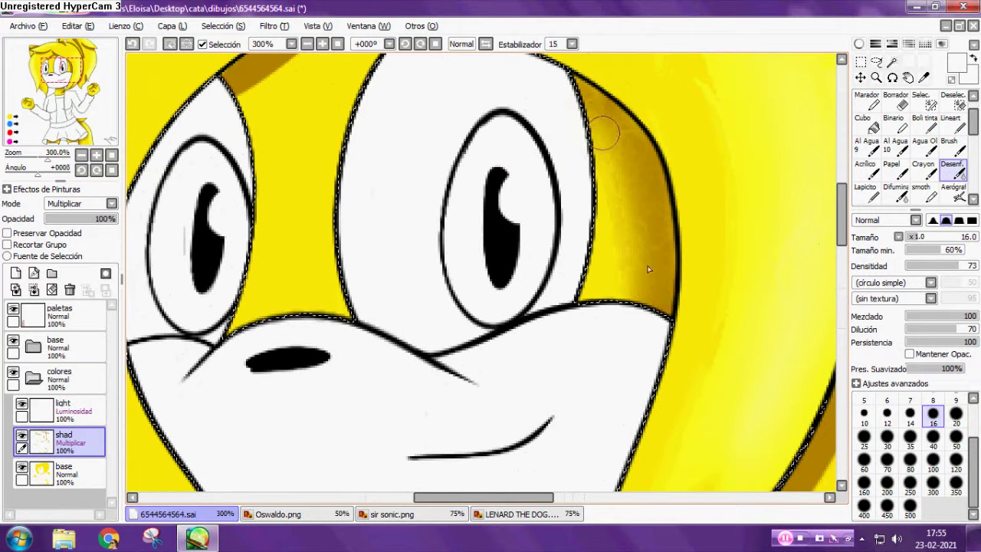
Soften the forehead shadow above the eyes with the Desenf. brush and erase its excess at the hair line's tip.
{"action": "scroll", "coordinate": [689, 185], "scroll_direction": "up", "scroll_amount": 4}
{"action": "left_click_drag", "start_coordinate": [688, 180], "coordinate": [670, 146]}
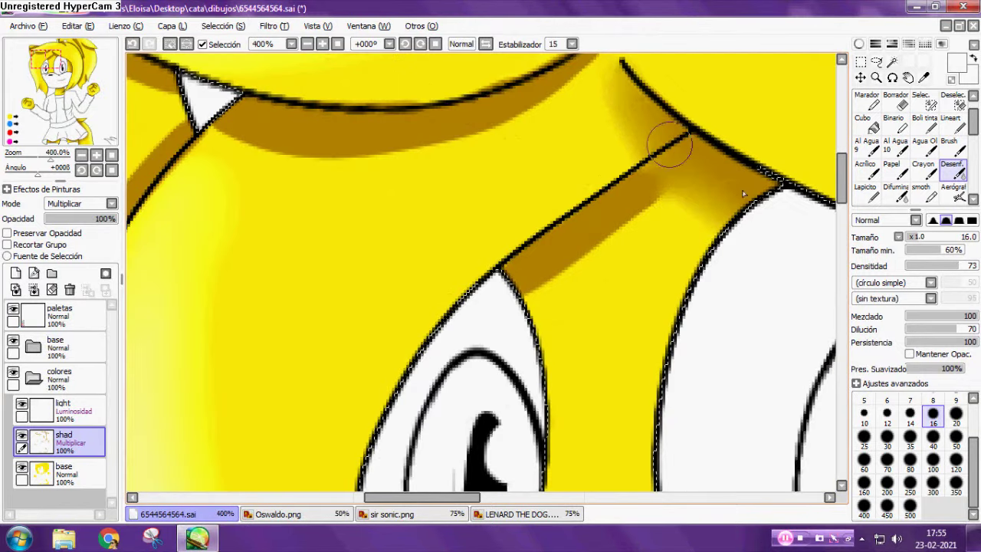
{"action": "mouse_move", "coordinate": [668, 184]}
{"action": "left_mouse_down"}
{"action": "mouse_move", "coordinate": [597, 236]}
{"action": "mouse_move", "coordinate": [500, 279]}
{"action": "mouse_move", "coordinate": [681, 189]}
{"action": "left_mouse_up"}
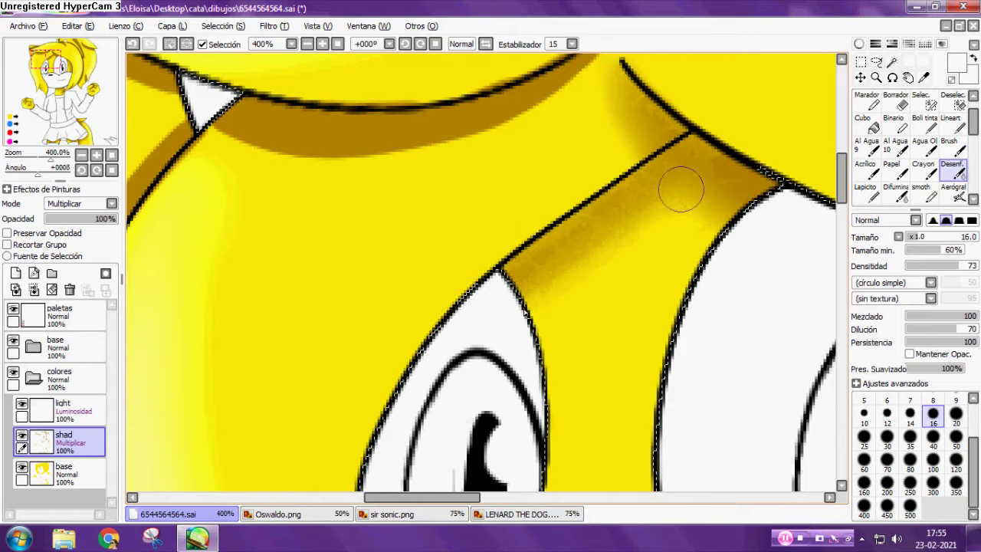
{"action": "scroll", "coordinate": [611, 126], "scroll_direction": "up", "scroll_amount": 2}
{"action": "scroll", "coordinate": [641, 196], "scroll_direction": "down", "scroll_amount": 1}
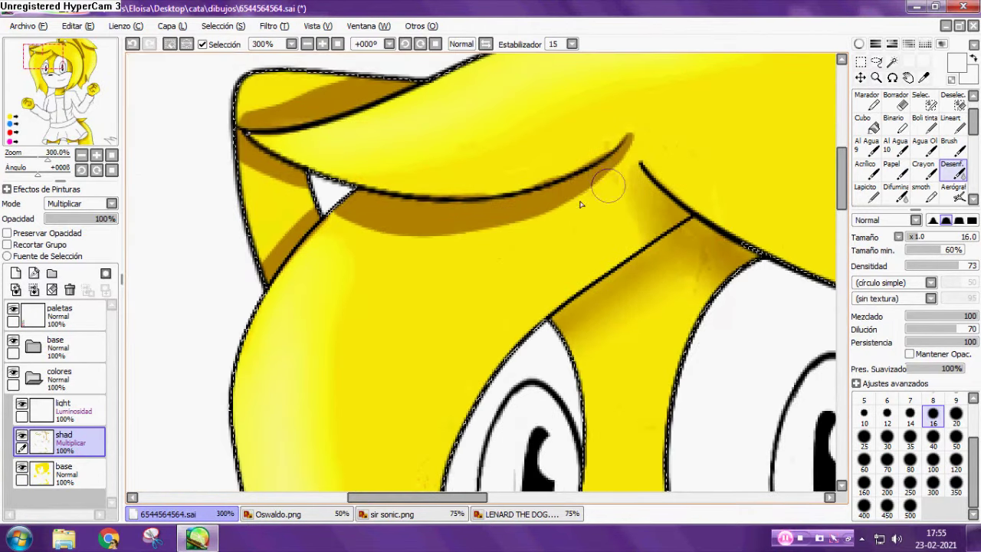
{"action": "left_click", "coordinate": [895, 102]}
{"action": "left_click_drag", "start_coordinate": [645, 234], "coordinate": [638, 176]}
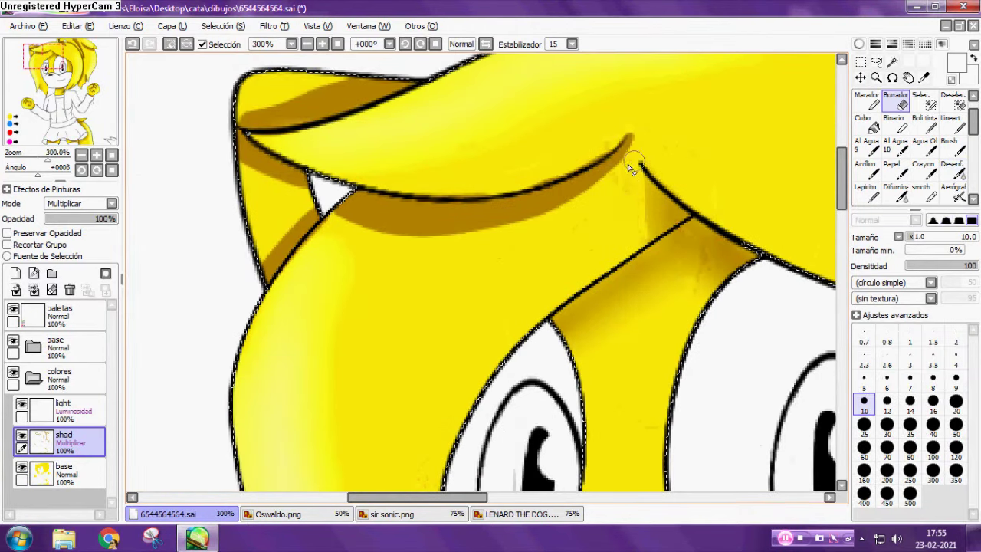
Soften the shadows beneath the swept bangs and on the ear with the Desenf. brush.
{"action": "key", "text": "e"}
{"action": "mouse_move", "coordinate": [639, 184]}
{"action": "left_mouse_down"}
{"action": "mouse_move", "coordinate": [647, 228]}
{"action": "mouse_move", "coordinate": [617, 155]}
{"action": "mouse_move", "coordinate": [535, 203]}
{"action": "mouse_move", "coordinate": [609, 179]}
{"action": "mouse_move", "coordinate": [533, 219]}
{"action": "mouse_move", "coordinate": [554, 218]}
{"action": "mouse_move", "coordinate": [571, 204]}
{"action": "mouse_move", "coordinate": [460, 229]}
{"action": "mouse_move", "coordinate": [364, 214]}
{"action": "mouse_move", "coordinate": [409, 207]}
{"action": "mouse_move", "coordinate": [529, 221]}
{"action": "mouse_move", "coordinate": [412, 202]}
{"action": "mouse_move", "coordinate": [627, 153]}
{"action": "mouse_move", "coordinate": [449, 215]}
{"action": "left_mouse_up"}
{"action": "scroll", "coordinate": [449, 214], "scroll_direction": "down", "scroll_amount": 2}
{"action": "scroll", "coordinate": [364, 230], "scroll_direction": "up", "scroll_amount": 4}
{"action": "mouse_move", "coordinate": [390, 180]}
{"action": "left_mouse_down"}
{"action": "mouse_move", "coordinate": [355, 202]}
{"action": "mouse_move", "coordinate": [422, 160]}
{"action": "mouse_move", "coordinate": [371, 207]}
{"action": "mouse_move", "coordinate": [427, 223]}
{"action": "mouse_move", "coordinate": [406, 219]}
{"action": "left_mouse_up"}
{"action": "scroll", "coordinate": [354, 193], "scroll_direction": "down", "scroll_amount": 4}
{"action": "scroll", "coordinate": [335, 144], "scroll_direction": "up", "scroll_amount": 5}
{"action": "scroll", "coordinate": [405, 219], "scroll_direction": "down", "scroll_amount": 4}
{"action": "scroll", "coordinate": [414, 176], "scroll_direction": "up", "scroll_amount": 4}
{"action": "mouse_move", "coordinate": [406, 174]}
{"action": "left_mouse_down"}
{"action": "mouse_move", "coordinate": [288, 198]}
{"action": "mouse_move", "coordinate": [252, 225]}
{"action": "mouse_move", "coordinate": [567, 153]}
{"action": "left_mouse_up"}
Finish blending the shadow beneath the swept bangs and erase its spill above the bangs' lower outline.
{"action": "scroll", "coordinate": [491, 208], "scroll_direction": "down", "scroll_amount": 4}
{"action": "scroll", "coordinate": [597, 284], "scroll_direction": "up", "scroll_amount": 2}
{"action": "key", "text": "e"}
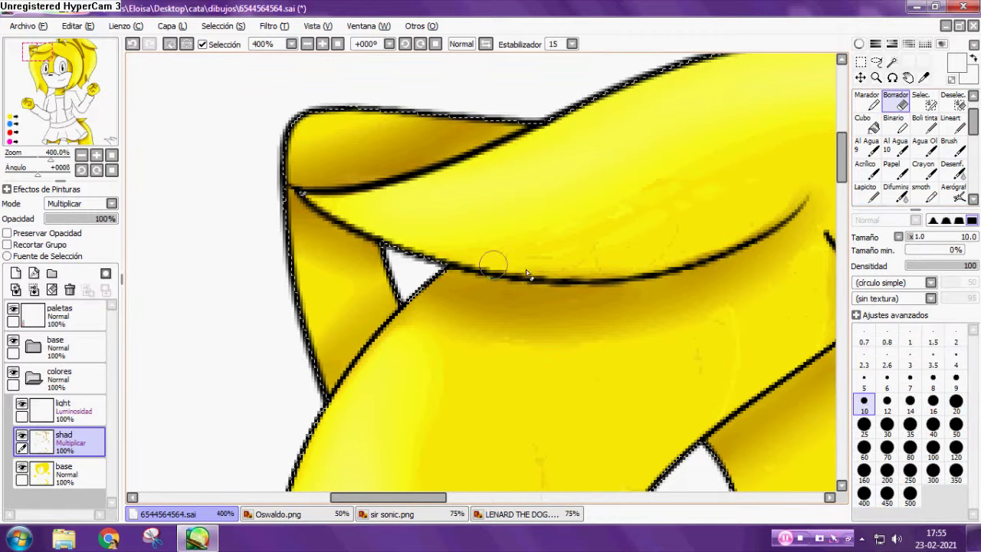
Soften the shadows around the crown and ponytail base with the Desenf. brush at size 16 and erase the excess along the head outline.
{"action": "scroll", "coordinate": [765, 226], "scroll_direction": "down", "scroll_amount": 4}
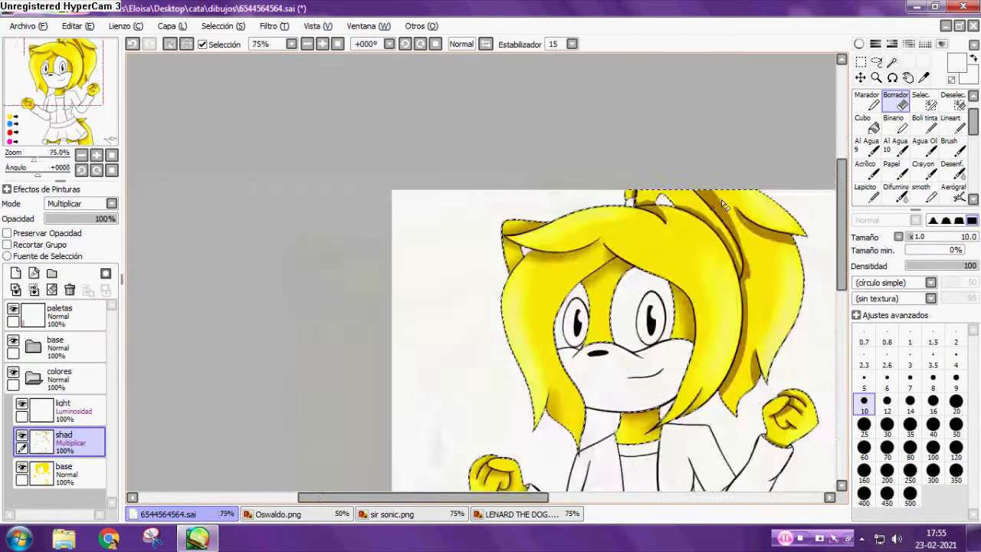
{"action": "scroll", "coordinate": [666, 222], "scroll_direction": "up", "scroll_amount": 4}
{"action": "key", "text": "e"}
{"action": "mouse_move", "coordinate": [652, 211]}
{"action": "left_mouse_down"}
{"action": "mouse_move", "coordinate": [531, 150]}
{"action": "mouse_move", "coordinate": [512, 157]}
{"action": "mouse_move", "coordinate": [661, 232]}
{"action": "mouse_move", "coordinate": [585, 172]}
{"action": "mouse_move", "coordinate": [630, 180]}
{"action": "left_mouse_up"}
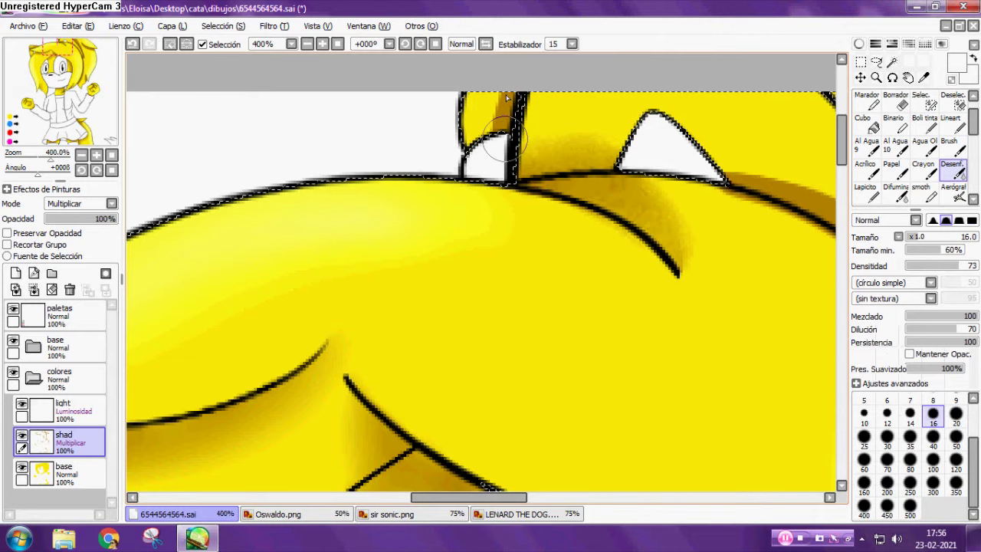
{"action": "scroll", "coordinate": [506, 97], "scroll_direction": "down", "scroll_amount": 4}
{"action": "scroll", "coordinate": [395, 175], "scroll_direction": "up", "scroll_amount": 4}
{"action": "mouse_move", "coordinate": [582, 206]}
{"action": "left_mouse_down"}
{"action": "mouse_move", "coordinate": [661, 234]}
{"action": "mouse_move", "coordinate": [551, 193]}
{"action": "mouse_move", "coordinate": [638, 220]}
{"action": "mouse_move", "coordinate": [713, 258]}
{"action": "mouse_move", "coordinate": [672, 264]}
{"action": "mouse_move", "coordinate": [648, 228]}
{"action": "mouse_move", "coordinate": [777, 416]}
{"action": "left_mouse_up"}
{"action": "scroll", "coordinate": [672, 235], "scroll_direction": "down", "scroll_amount": 1}
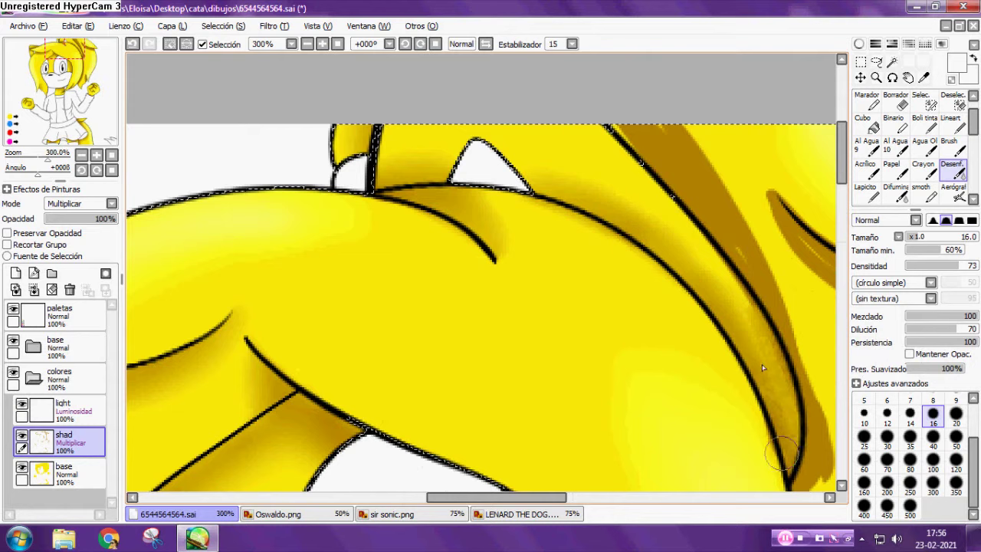
{"action": "left_click", "coordinate": [896, 102]}
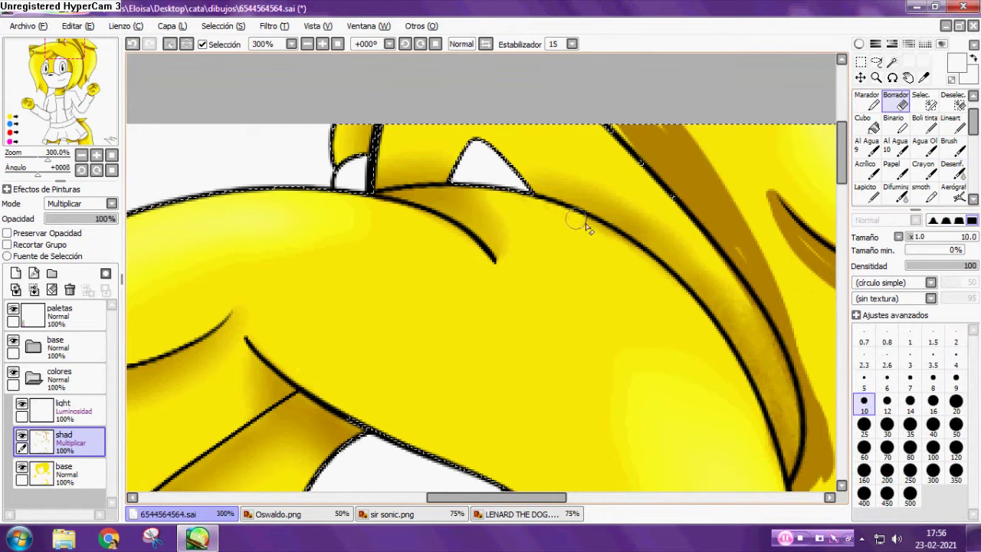
{"action": "scroll", "coordinate": [679, 306], "scroll_direction": "down", "scroll_amount": 2}
{"action": "scroll", "coordinate": [701, 343], "scroll_direction": "up", "scroll_amount": 2}
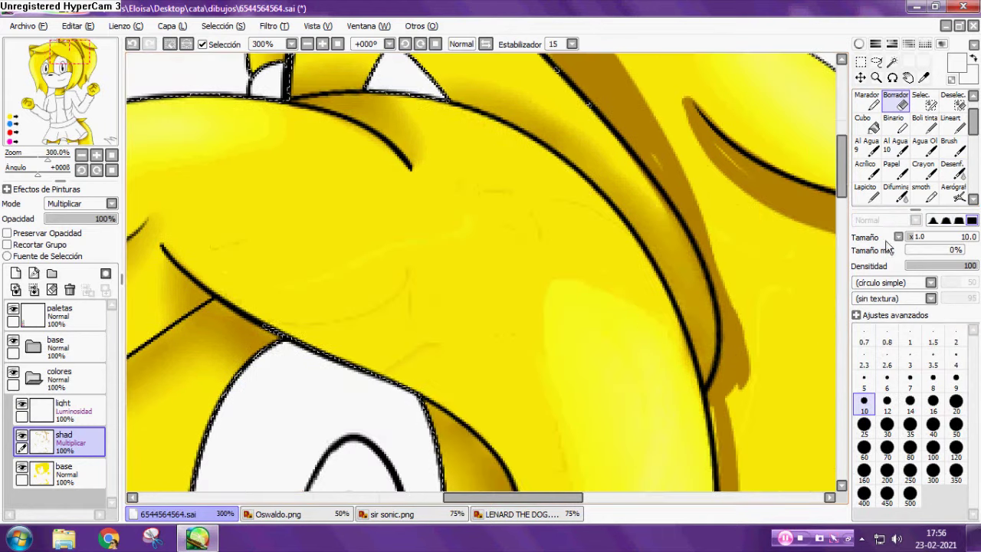
Soften the broad shadow running down the ponytail beside the hair band with the Desenf. brush.
{"action": "left_click", "coordinate": [952, 171]}
{"action": "left_click_drag", "start_coordinate": [731, 399], "coordinate": [744, 316]}
{"action": "mouse_move", "coordinate": [727, 395]}
{"action": "left_mouse_down"}
{"action": "mouse_move", "coordinate": [735, 350]}
{"action": "mouse_move", "coordinate": [739, 358]}
{"action": "mouse_move", "coordinate": [648, 114]}
{"action": "mouse_move", "coordinate": [617, 102]}
{"action": "mouse_move", "coordinate": [651, 173]}
{"action": "left_mouse_up"}
{"action": "scroll", "coordinate": [638, 199], "scroll_direction": "down", "scroll_amount": 3}
{"action": "scroll", "coordinate": [619, 172], "scroll_direction": "up", "scroll_amount": 4}
{"action": "mouse_move", "coordinate": [608, 73]}
{"action": "left_mouse_down"}
{"action": "mouse_move", "coordinate": [751, 264]}
{"action": "mouse_move", "coordinate": [602, 130]}
{"action": "mouse_move", "coordinate": [554, 69]}
{"action": "left_mouse_up"}
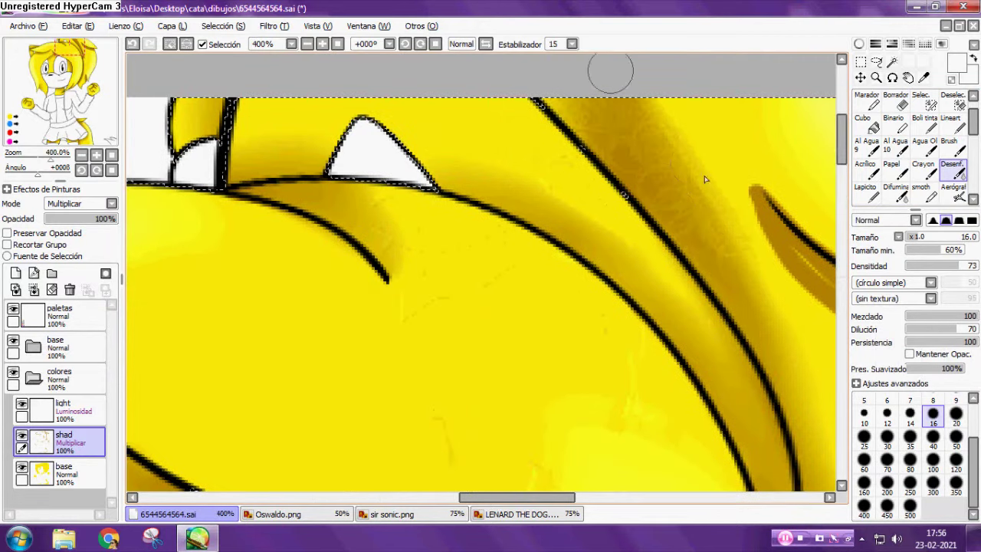
{"action": "scroll", "coordinate": [648, 138], "scroll_direction": "down", "scroll_amount": 4}
{"action": "scroll", "coordinate": [613, 140], "scroll_direction": "up", "scroll_amount": 4}
Repaint the ochre shadow at the top of the ponytail with Boli tinta at size 25 and blend it with Desenf.
{"action": "left_click", "coordinate": [924, 125]}
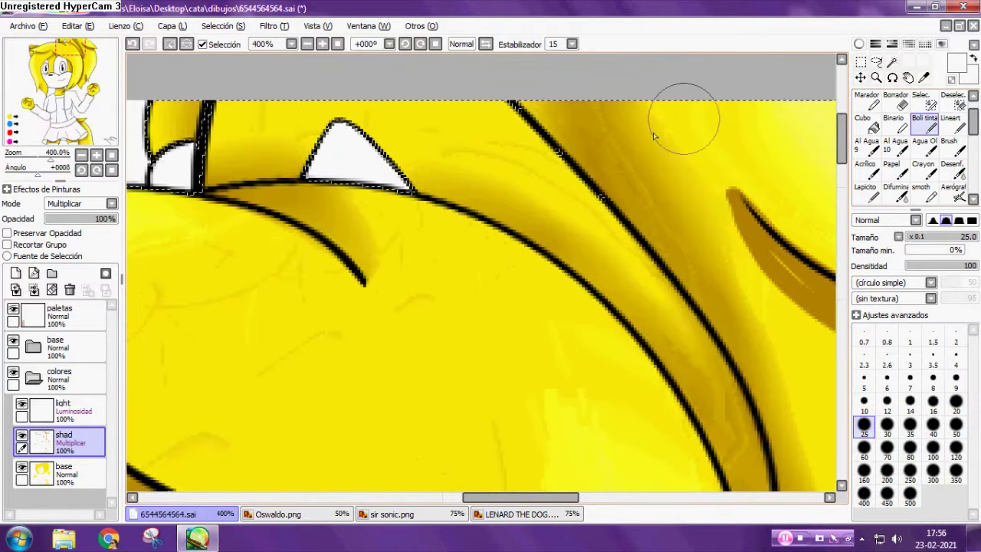
{"action": "left_click", "coordinate": [925, 44]}
{"action": "left_click", "coordinate": [934, 99]}
{"action": "left_click", "coordinate": [925, 44]}
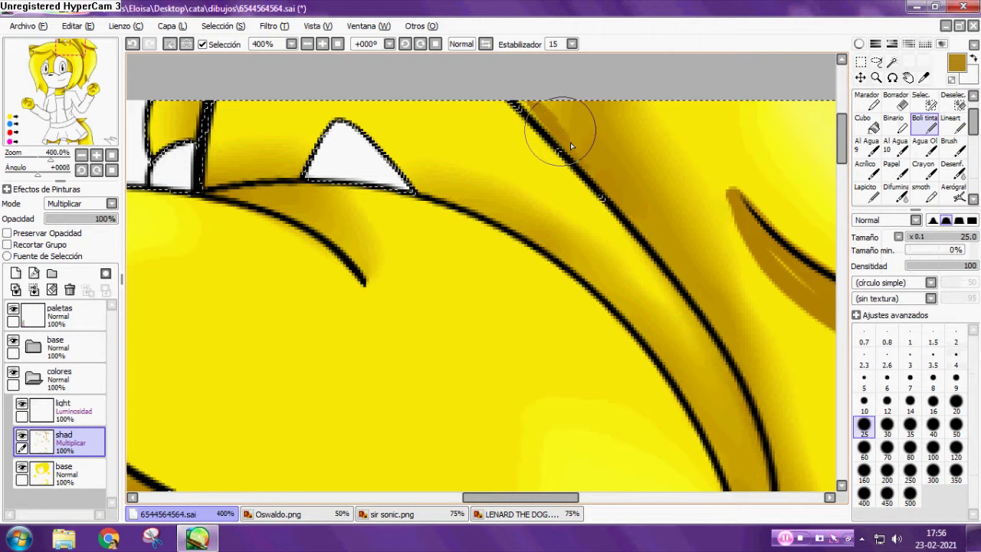
{"action": "left_click", "coordinate": [953, 164]}
Soften the shadow beneath the ponytail's upper lock with the Desenf. brush and erase the excess above the lock's outline.
{"action": "scroll", "coordinate": [613, 154], "scroll_direction": "down", "scroll_amount": 3}
{"action": "scroll", "coordinate": [636, 145], "scroll_direction": "up", "scroll_amount": 3}
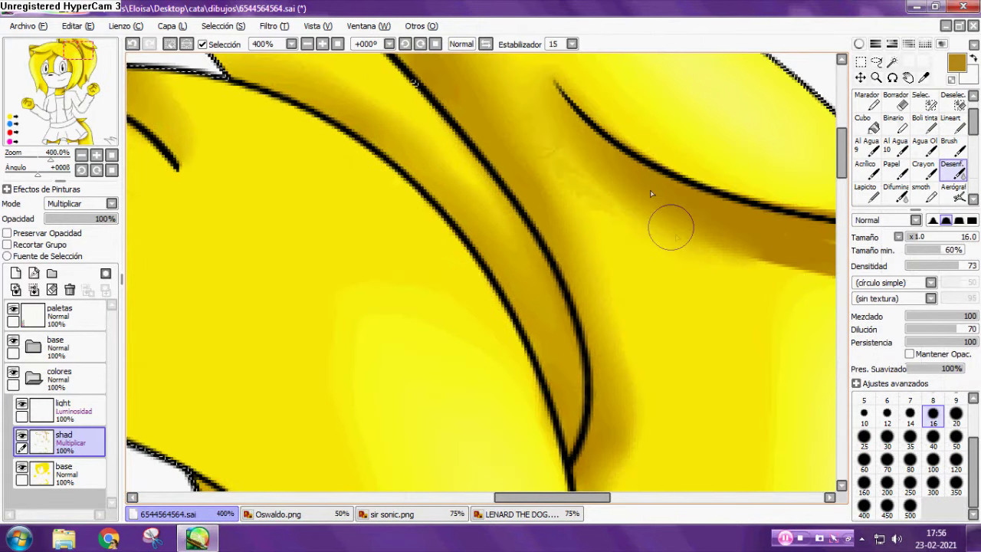
{"action": "left_click_drag", "start_coordinate": [645, 257], "coordinate": [566, 219]}
{"action": "left_click_drag", "start_coordinate": [695, 221], "coordinate": [768, 228]}
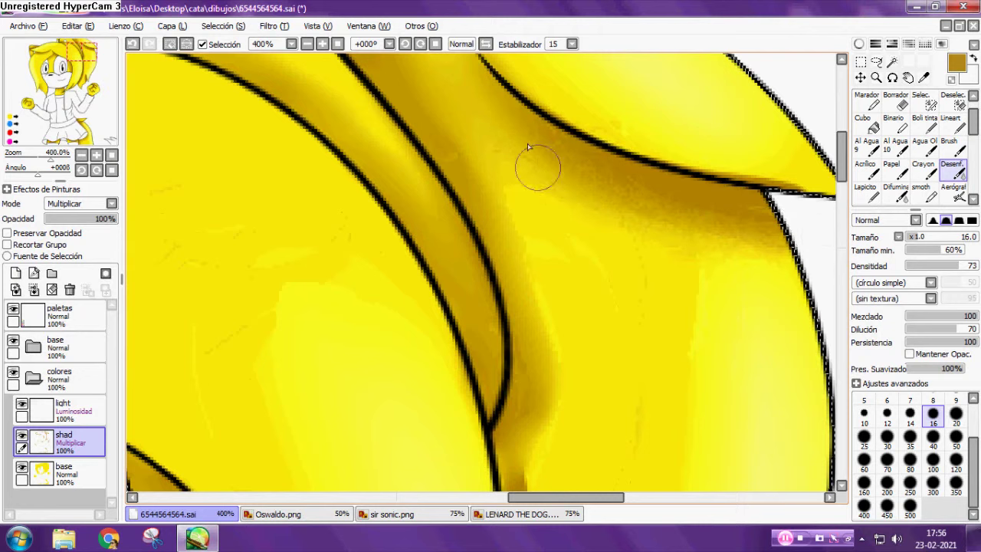
{"action": "key", "text": "e"}
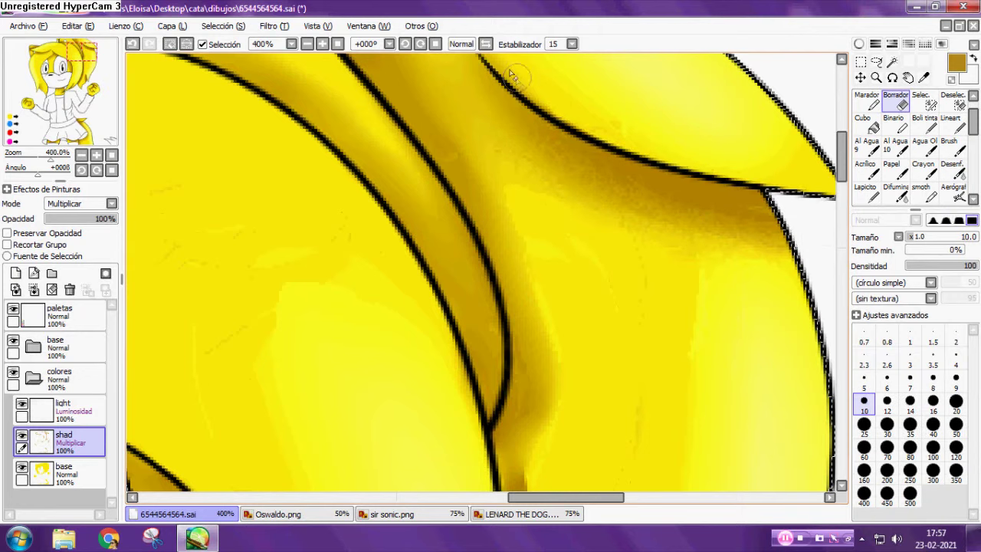
{"action": "scroll", "coordinate": [552, 96], "scroll_direction": "down", "scroll_amount": 4}
{"action": "scroll", "coordinate": [571, 184], "scroll_direction": "up", "scroll_amount": 4}
Soften the long ponytail shadow beside the face and the shadow at its lower tips with the Desenf. brush.
{"action": "scroll", "coordinate": [547, 154], "scroll_direction": "down", "scroll_amount": 5}
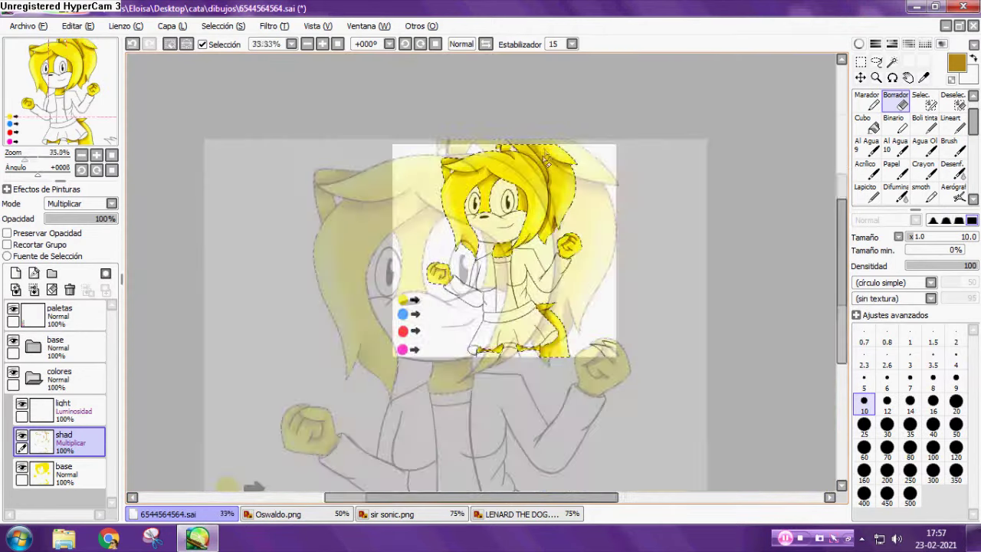
{"action": "scroll", "coordinate": [582, 221], "scroll_direction": "up", "scroll_amount": 2}
{"action": "left_click", "coordinate": [952, 170]}
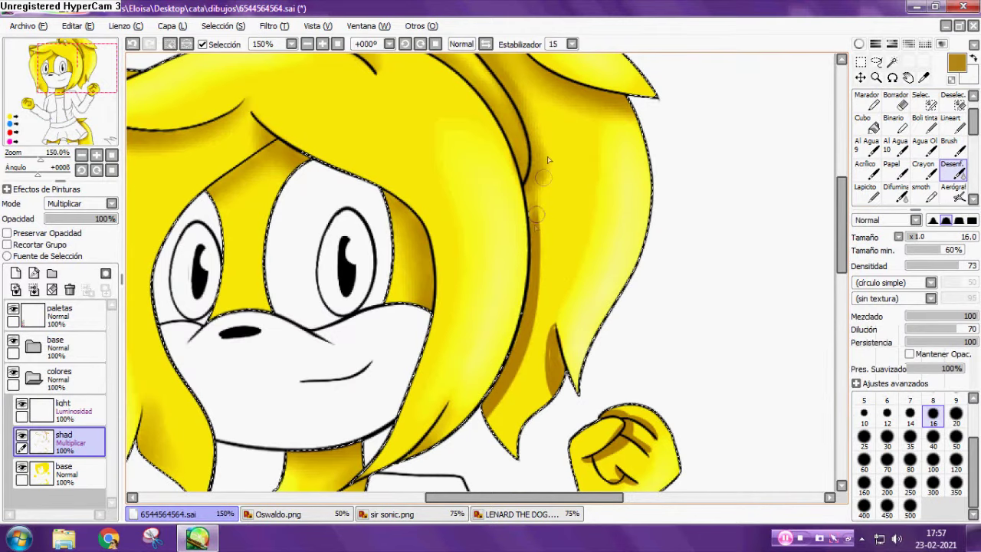
{"action": "left_click_drag", "start_coordinate": [539, 257], "coordinate": [536, 324]}
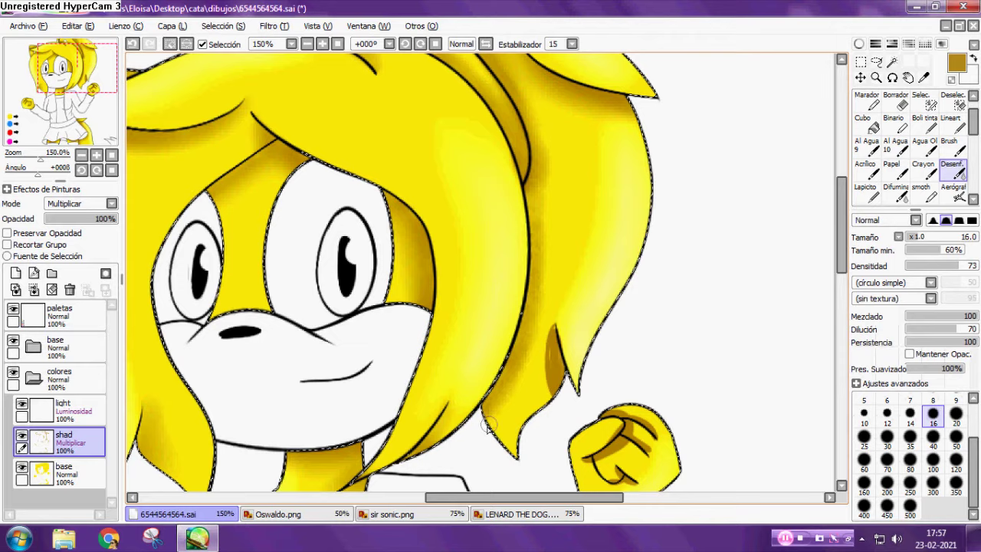
{"action": "scroll", "coordinate": [547, 437], "scroll_direction": "up", "scroll_amount": 3}
{"action": "mouse_move", "coordinate": [569, 121]}
{"action": "left_mouse_down"}
{"action": "mouse_move", "coordinate": [555, 225]}
{"action": "mouse_move", "coordinate": [569, 297]}
{"action": "mouse_move", "coordinate": [571, 249]}
{"action": "mouse_move", "coordinate": [553, 262]}
{"action": "mouse_move", "coordinate": [544, 155]}
{"action": "mouse_move", "coordinate": [567, 190]}
{"action": "left_mouse_up"}
{"action": "scroll", "coordinate": [584, 285], "scroll_direction": "down", "scroll_amount": 5}
{"action": "scroll", "coordinate": [517, 258], "scroll_direction": "up", "scroll_amount": 3}
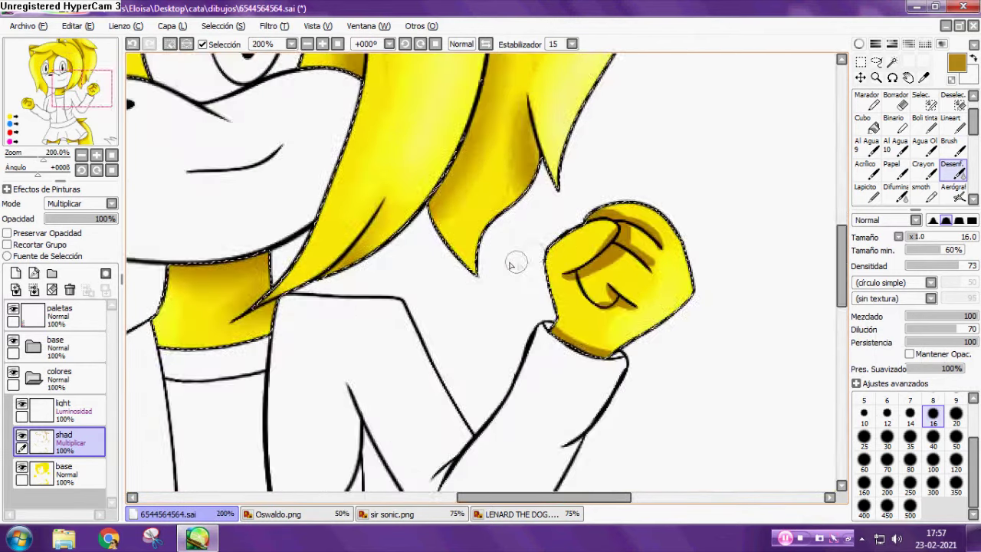
Soften the finger shadows on the raised fist beside the ponytail and erase the shadow spill on its thumb.
{"action": "scroll", "coordinate": [517, 258], "scroll_direction": "down", "scroll_amount": 5}
{"action": "scroll", "coordinate": [521, 275], "scroll_direction": "up", "scroll_amount": 3}
{"action": "scroll", "coordinate": [519, 274], "scroll_direction": "up", "scroll_amount": 4}
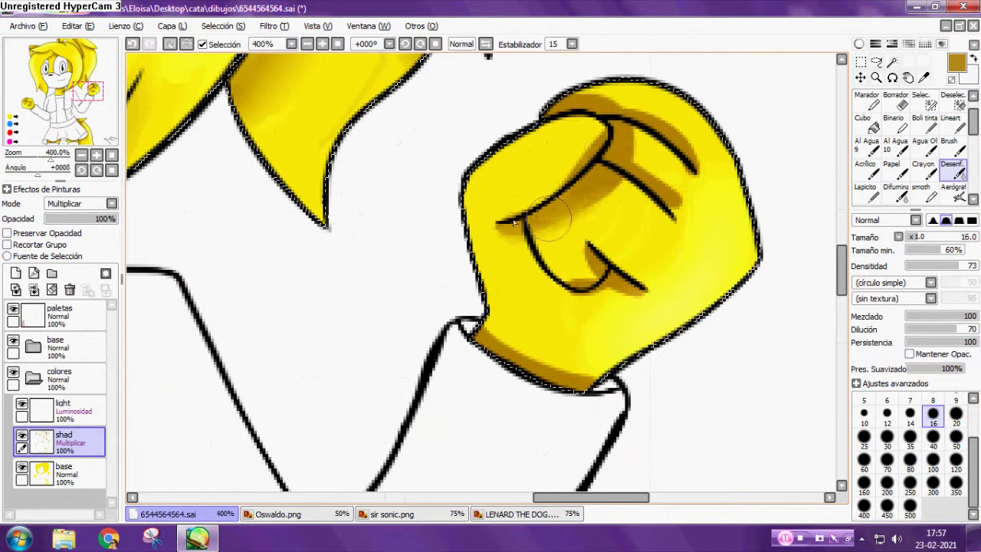
{"action": "mouse_move", "coordinate": [535, 223]}
{"action": "left_mouse_down"}
{"action": "mouse_move", "coordinate": [561, 276]}
{"action": "mouse_move", "coordinate": [599, 263]}
{"action": "mouse_move", "coordinate": [579, 277]}
{"action": "mouse_move", "coordinate": [623, 170]}
{"action": "mouse_move", "coordinate": [678, 207]}
{"action": "mouse_move", "coordinate": [618, 119]}
{"action": "mouse_move", "coordinate": [700, 166]}
{"action": "left_mouse_up"}
{"action": "key", "text": "e"}
{"action": "scroll", "coordinate": [541, 137], "scroll_direction": "up", "scroll_amount": 1}
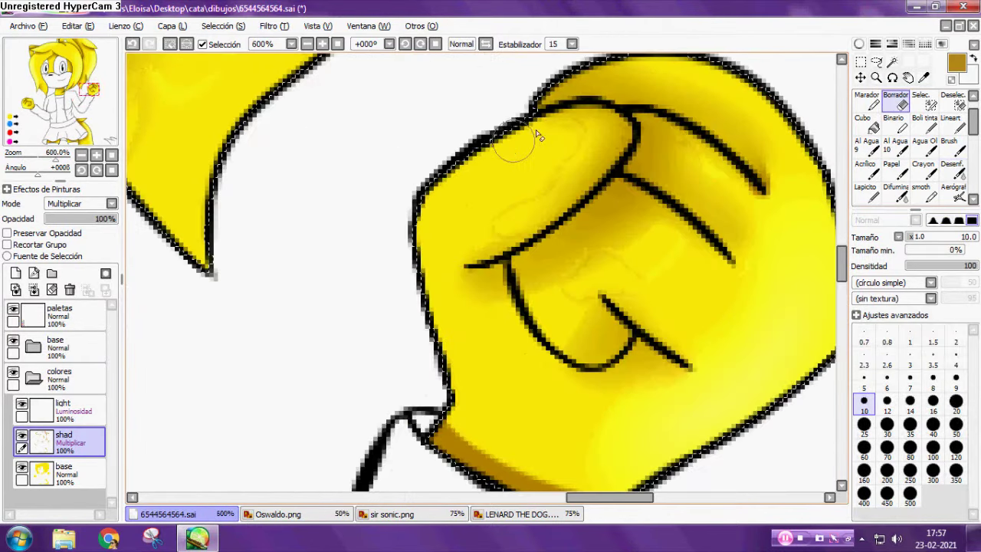
{"action": "mouse_move", "coordinate": [618, 135]}
{"action": "left_mouse_down"}
{"action": "mouse_move", "coordinate": [574, 189]}
{"action": "mouse_move", "coordinate": [505, 234]}
{"action": "left_mouse_up"}
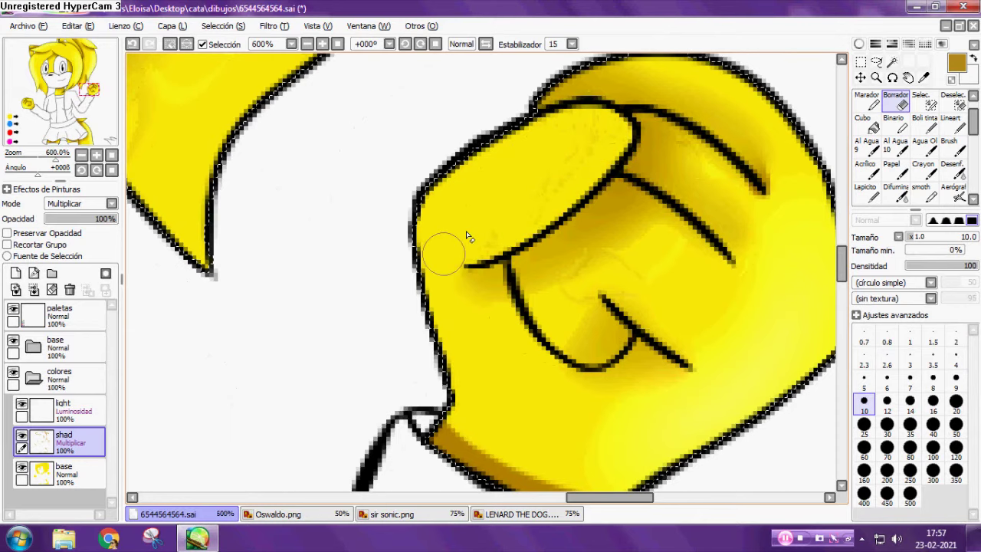
Clear the selection around the yellow areas.
{"action": "scroll", "coordinate": [429, 207], "scroll_direction": "down", "scroll_amount": 8}
{"action": "scroll", "coordinate": [364, 188], "scroll_direction": "up", "scroll_amount": 2}
{"action": "scroll", "coordinate": [391, 200], "scroll_direction": "down", "scroll_amount": 1}
{"action": "left_click", "coordinate": [876, 61]}
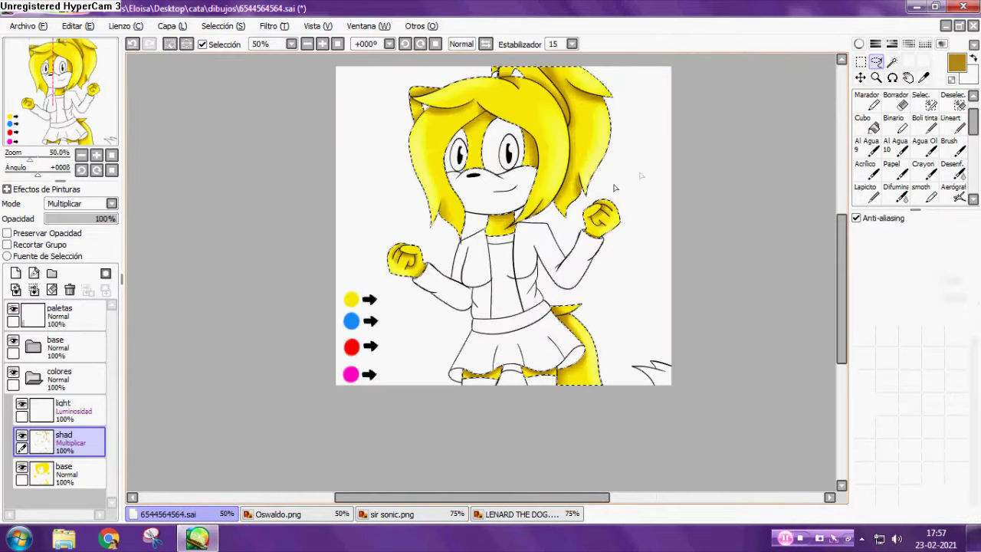
{"action": "key", "text": "ctrl+d"}
{"action": "scroll", "coordinate": [614, 187], "scroll_direction": "up", "scroll_amount": 1}
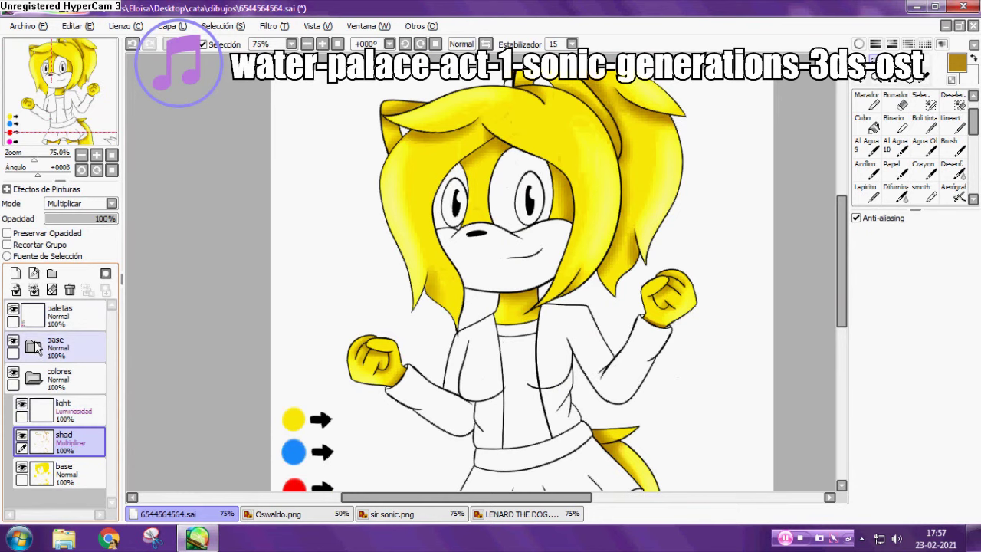
Collapse the colores folder and add a new layer beneath it.
{"action": "left_click", "coordinate": [34, 378]}
{"action": "left_click", "coordinate": [64, 390]}
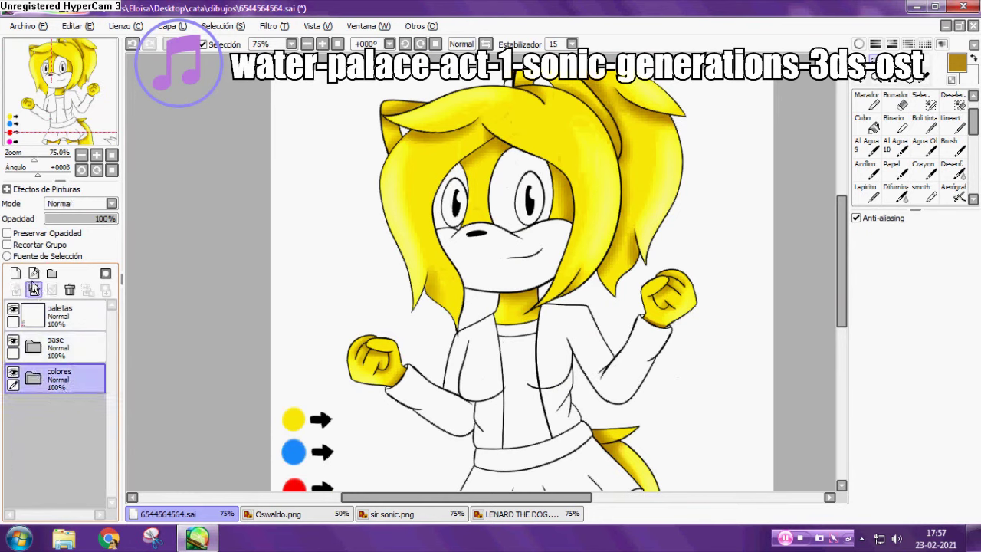
{"action": "left_click", "coordinate": [15, 273]}
{"action": "left_click_drag", "start_coordinate": [51, 394], "coordinate": [52, 423]}
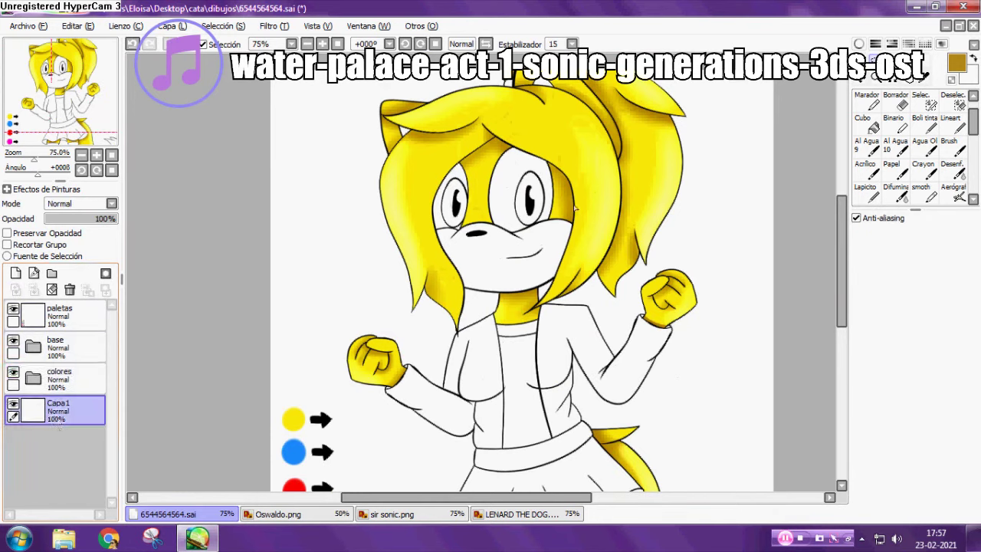
Fill the new bottom layer with dark blue using the Cubo tool.
{"action": "left_click", "coordinate": [925, 43]}
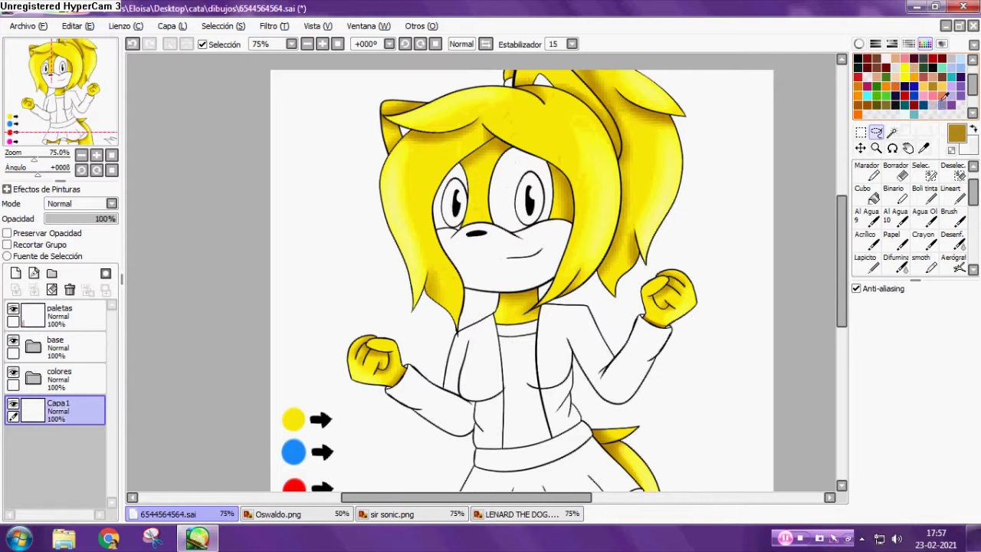
{"action": "left_click", "coordinate": [874, 197]}
{"action": "left_click", "coordinate": [619, 257]}
{"action": "scroll", "coordinate": [723, 195], "scroll_direction": "down", "scroll_amount": 1}
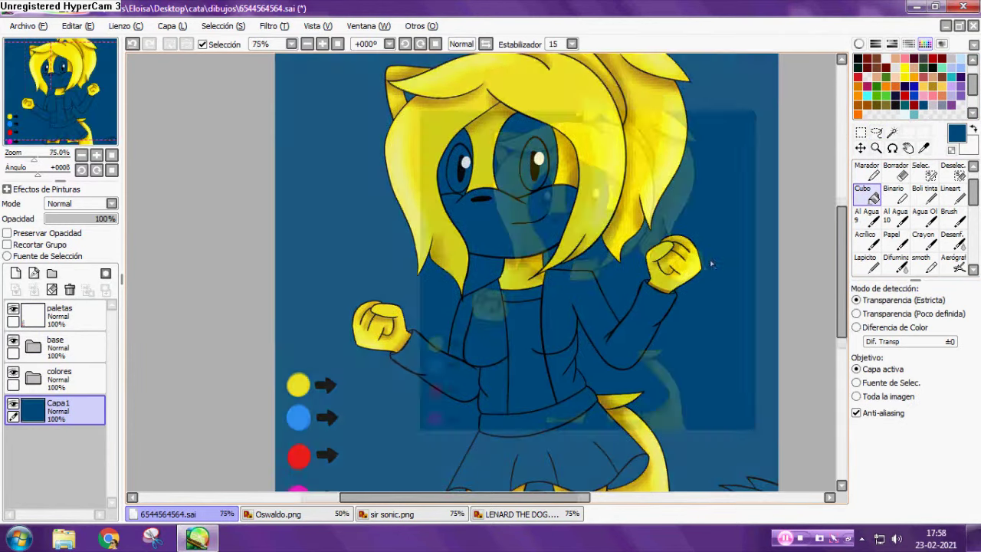
{"action": "scroll", "coordinate": [711, 264], "scroll_direction": "down", "scroll_amount": 1}
{"action": "scroll", "coordinate": [683, 340], "scroll_direction": "up", "scroll_amount": 1}
{"action": "scroll", "coordinate": [687, 342], "scroll_direction": "down", "scroll_amount": 1}
{"action": "scroll", "coordinate": [683, 276], "scroll_direction": "up", "scroll_amount": 1}
{"action": "scroll", "coordinate": [703, 120], "scroll_direction": "down", "scroll_amount": 1}
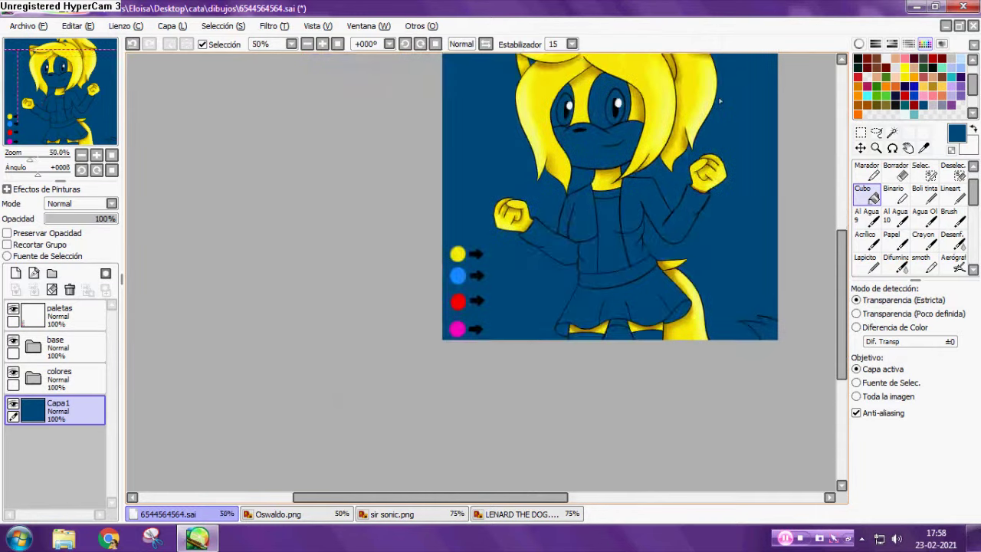
{"action": "scroll", "coordinate": [720, 100], "scroll_direction": "up", "scroll_amount": 1}
{"action": "left_click", "coordinate": [337, 45]}
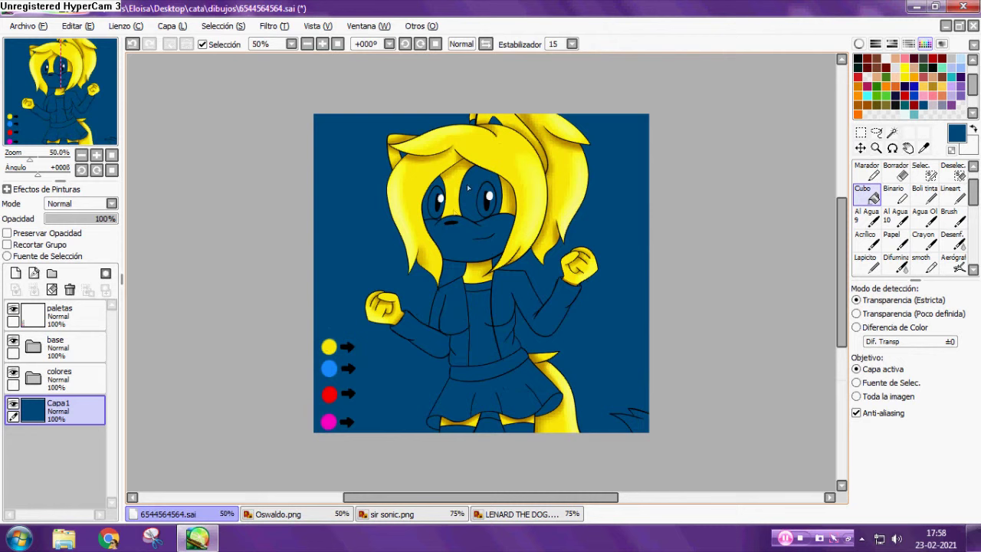
Switch to Oswaldo.png and examine how the eyes are coloured and shaded.
{"action": "left_click", "coordinate": [279, 521]}
{"action": "scroll", "coordinate": [543, 255], "scroll_direction": "up", "scroll_amount": 4}
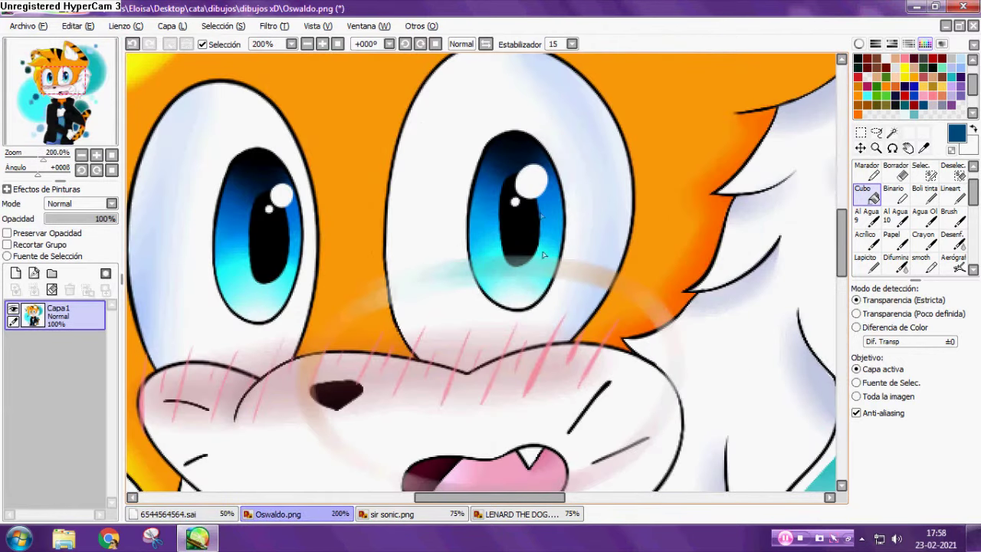
{"action": "key", "text": "ctrl+s"}
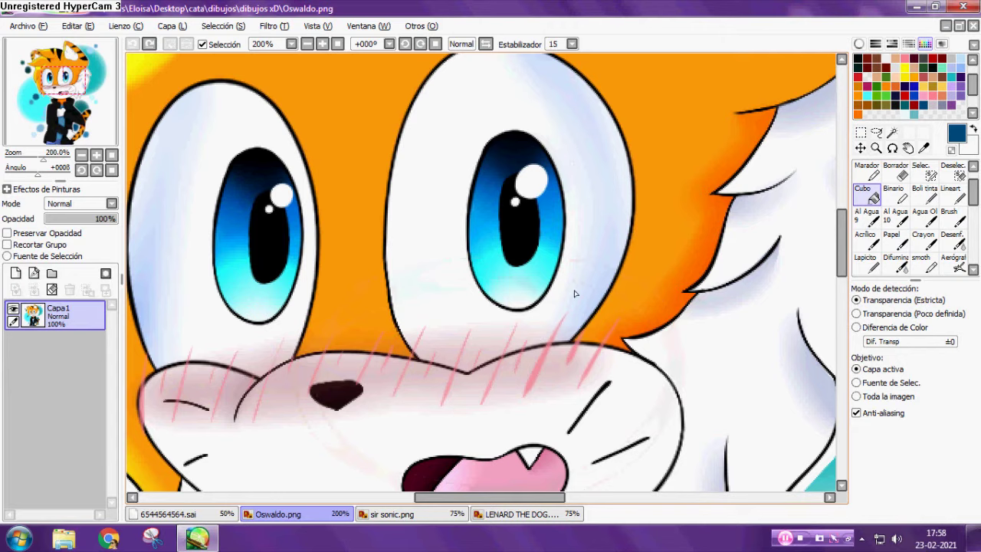
Mark the iris and the eye-white shading in Oswaldo.png with dark blue Boli tinta strokes and undo the marks.
{"action": "left_click", "coordinate": [929, 193]}
{"action": "mouse_move", "coordinate": [536, 135]}
{"action": "left_mouse_down"}
{"action": "mouse_move", "coordinate": [450, 278]}
{"action": "mouse_move", "coordinate": [465, 114]}
{"action": "mouse_move", "coordinate": [546, 105]}
{"action": "left_mouse_up"}
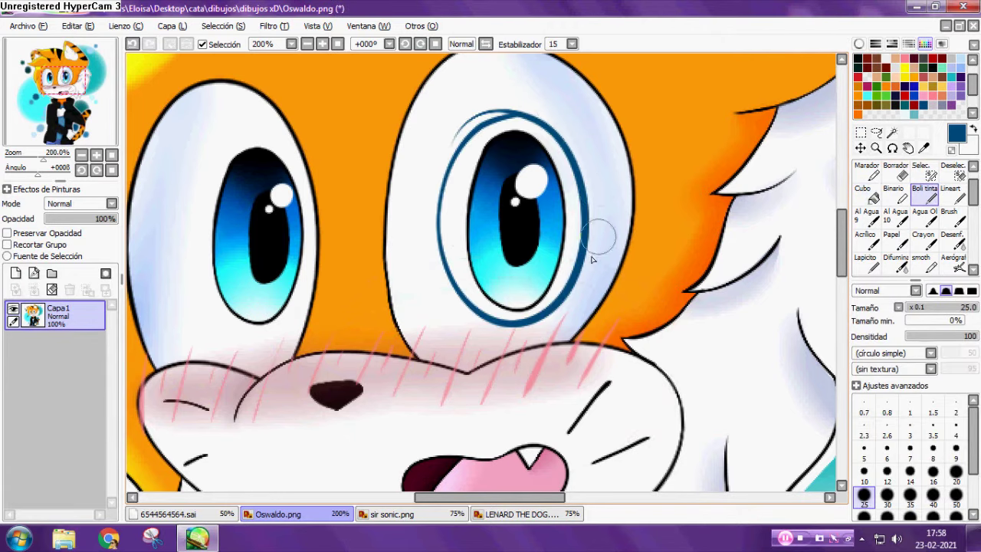
{"action": "left_click_drag", "start_coordinate": [584, 310], "coordinate": [536, 88]}
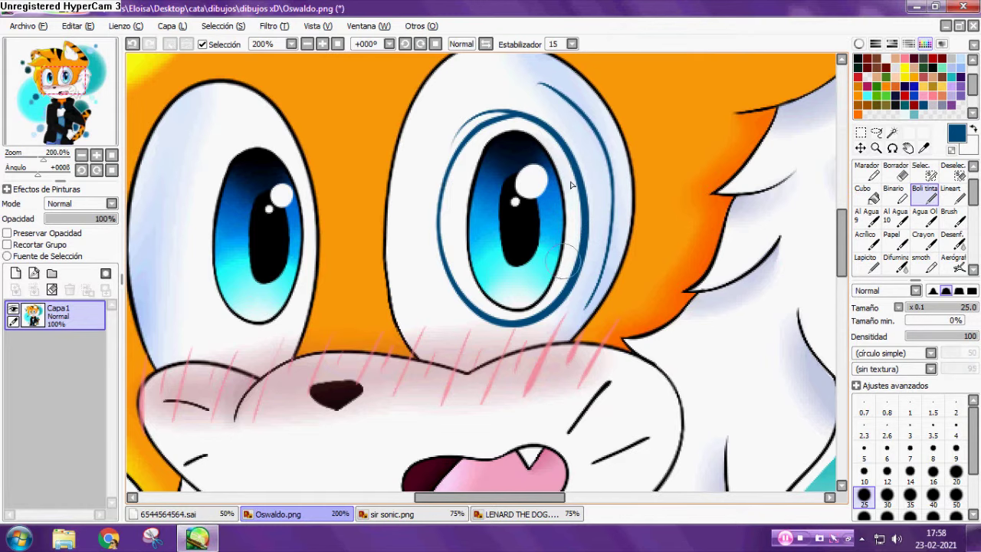
{"action": "key", "text": "ctrl+z"}
{"action": "key", "text": "ctrl+z"}
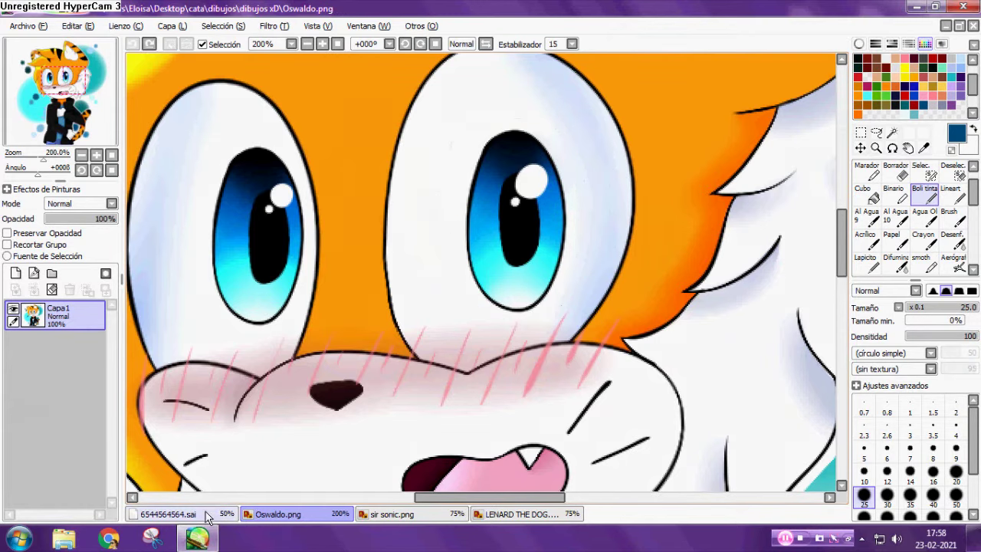
Switch back to 6544564564.sai and magic-wand select both irises, plus the pupil and highlight of the smaller eye, on the base folder.
{"action": "left_click", "coordinate": [205, 516]}
{"action": "left_click", "coordinate": [70, 337]}
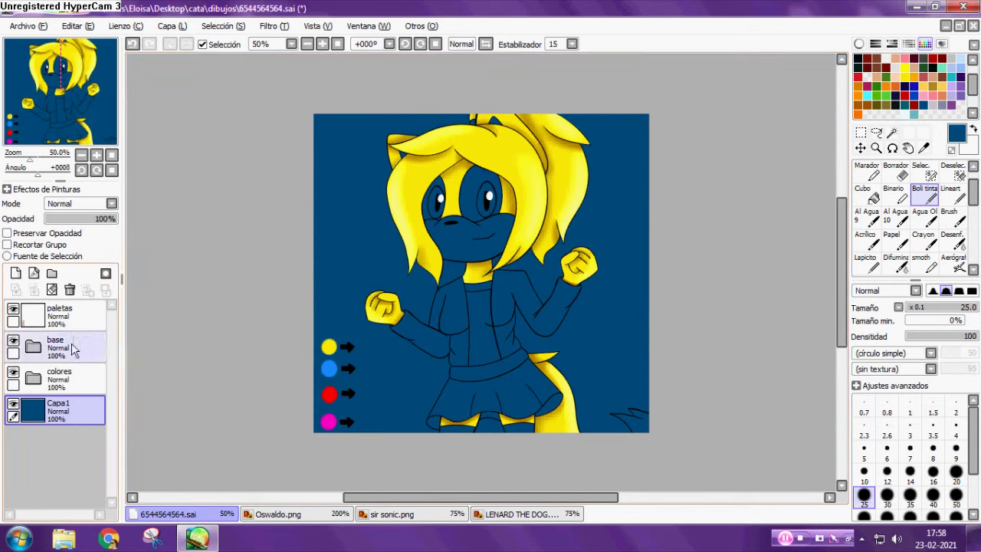
{"action": "left_click", "coordinate": [892, 133]}
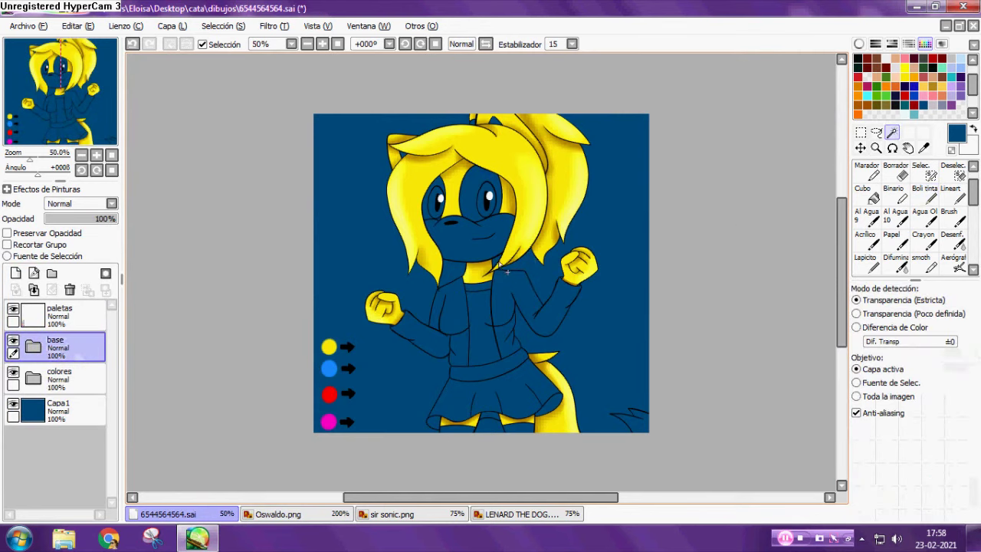
{"action": "scroll", "coordinate": [478, 211], "scroll_direction": "up", "scroll_amount": 3}
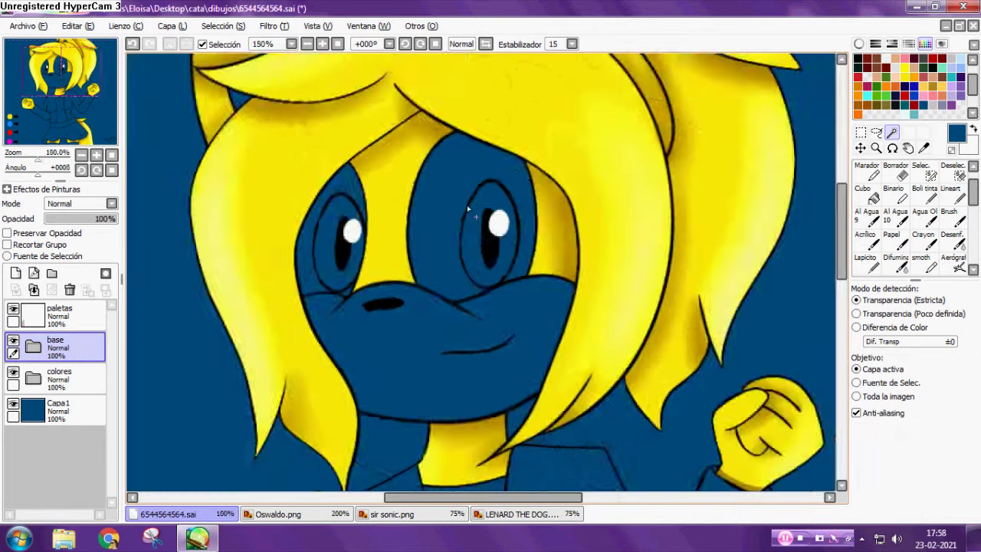
{"action": "left_click", "coordinate": [453, 278]}
{"action": "scroll", "coordinate": [452, 277], "scroll_direction": "up", "scroll_amount": 2}
{"action": "scroll", "coordinate": [366, 265], "scroll_direction": "up", "scroll_amount": 1}
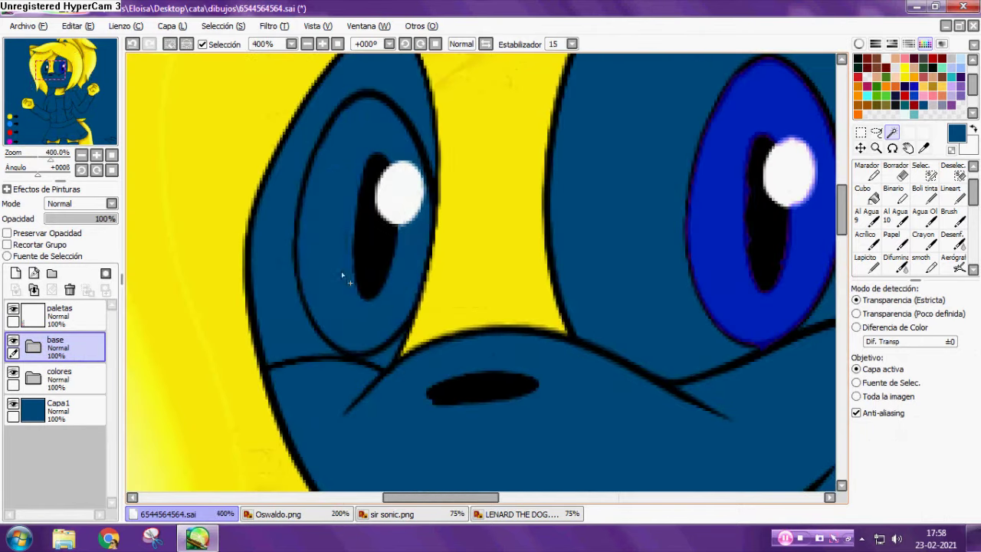
{"action": "left_click", "coordinate": [337, 253]}
{"action": "scroll", "coordinate": [427, 183], "scroll_direction": "up", "scroll_amount": 2}
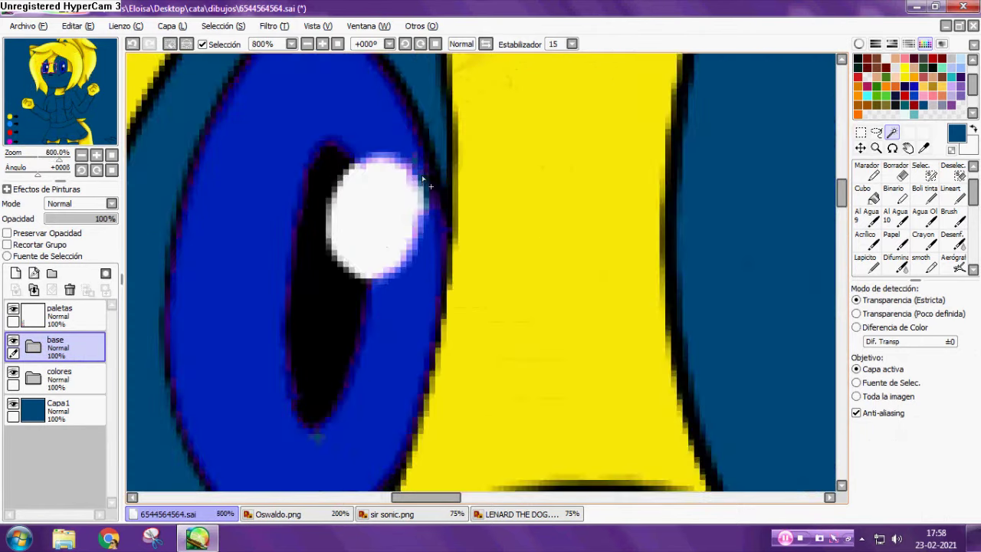
{"action": "left_click", "coordinate": [391, 208]}
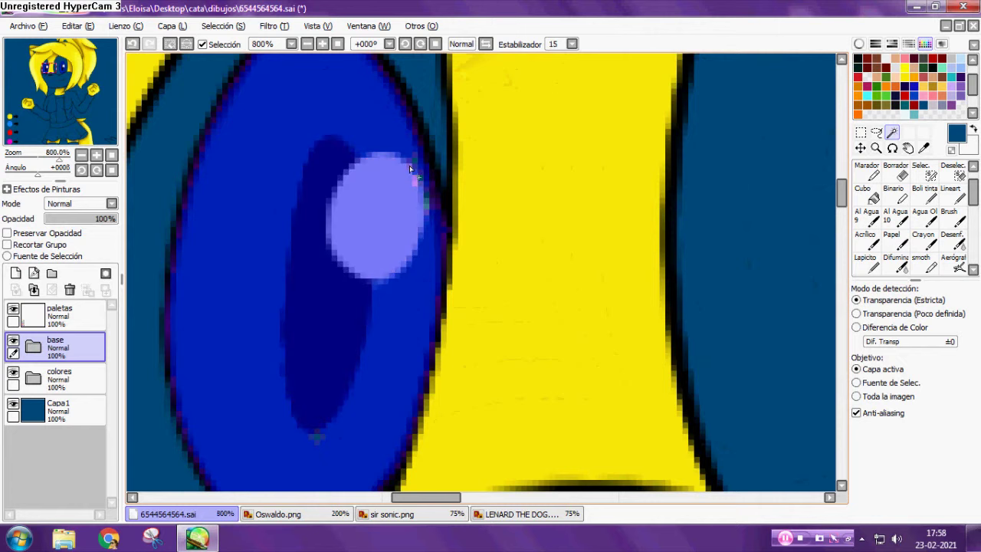
Complete the iris selection with the Selec. brush at size 10, covering the gaps around the highlights and the other eye's pupil.
{"action": "left_click", "coordinate": [924, 173]}
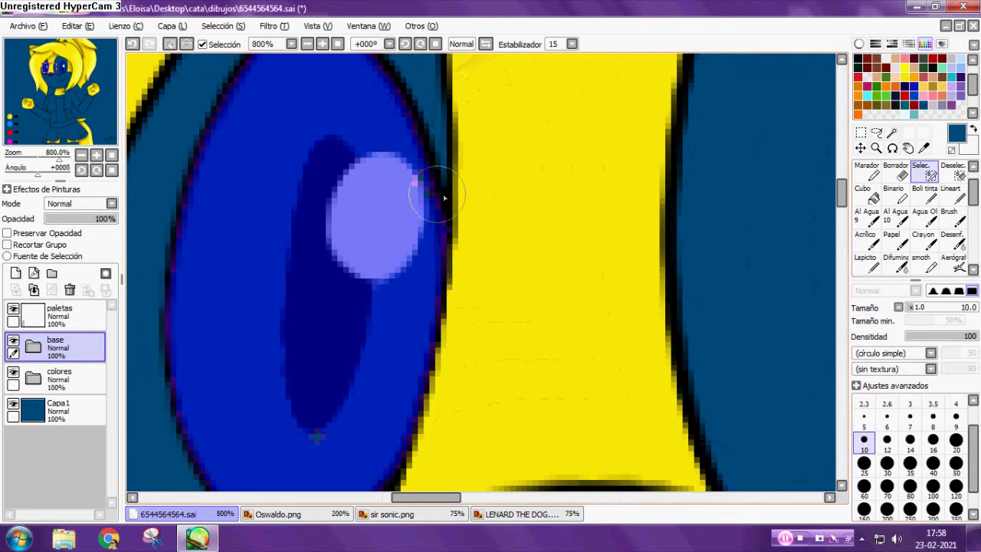
{"action": "scroll", "coordinate": [401, 233], "scroll_direction": "down", "scroll_amount": 2}
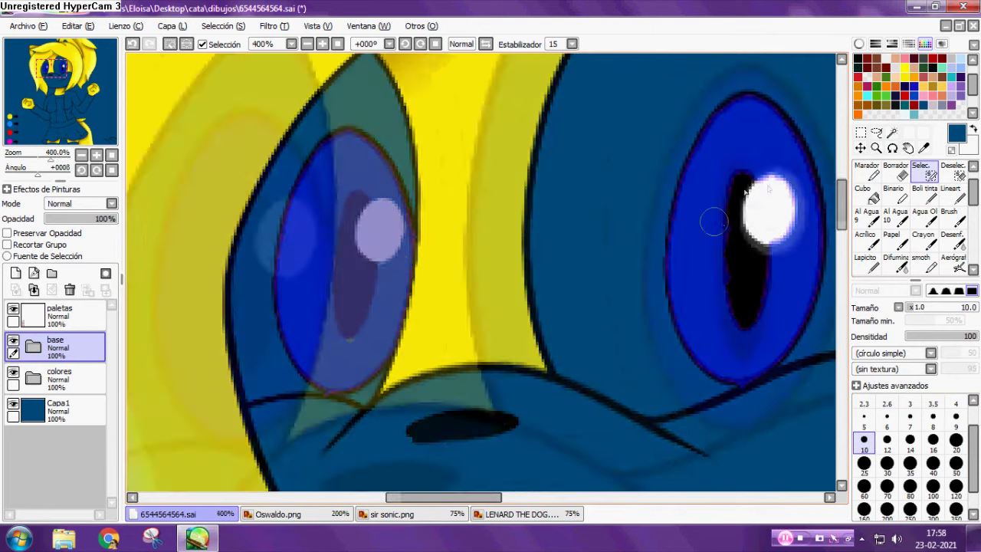
{"action": "scroll", "coordinate": [769, 193], "scroll_direction": "up", "scroll_amount": 1}
{"action": "scroll", "coordinate": [773, 191], "scroll_direction": "up", "scroll_amount": 1}
{"action": "mouse_move", "coordinate": [766, 142]}
{"action": "left_mouse_down"}
{"action": "mouse_move", "coordinate": [789, 260]}
{"action": "mouse_move", "coordinate": [771, 283]}
{"action": "mouse_move", "coordinate": [767, 136]}
{"action": "mouse_move", "coordinate": [735, 191]}
{"action": "mouse_move", "coordinate": [757, 188]}
{"action": "mouse_move", "coordinate": [747, 402]}
{"action": "mouse_move", "coordinate": [698, 441]}
{"action": "mouse_move", "coordinate": [684, 207]}
{"action": "mouse_move", "coordinate": [703, 128]}
{"action": "mouse_move", "coordinate": [733, 234]}
{"action": "left_mouse_up"}
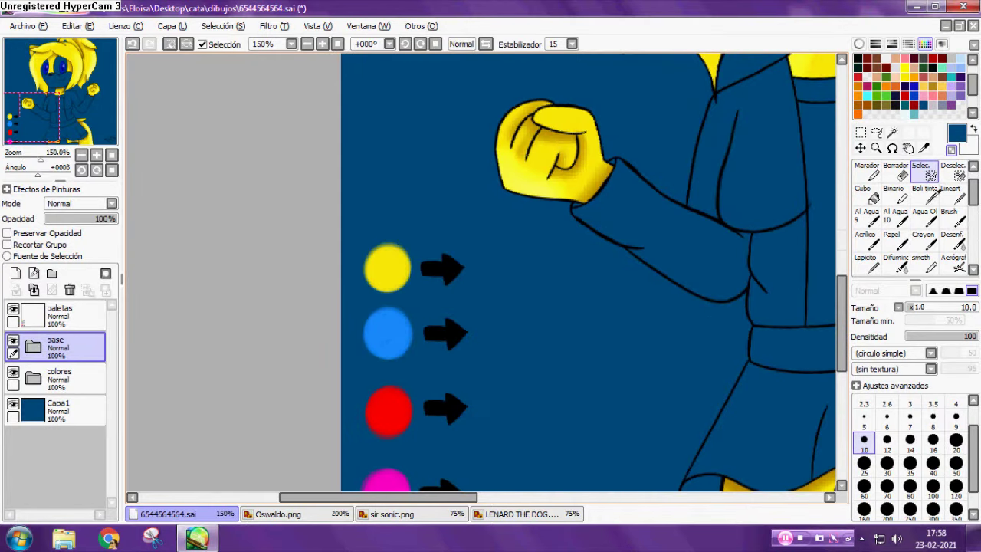
Choose Boli tinta, sample the bright blue of the palette circle and select the colores folder.
{"action": "left_click", "coordinate": [924, 193]}
{"action": "left_click", "coordinate": [923, 147]}
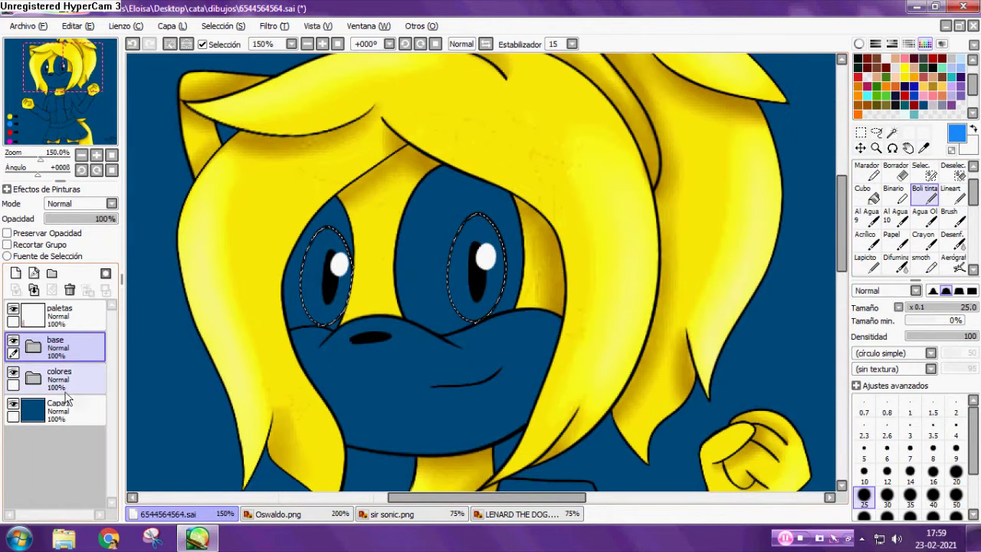
{"action": "left_click", "coordinate": [60, 385]}
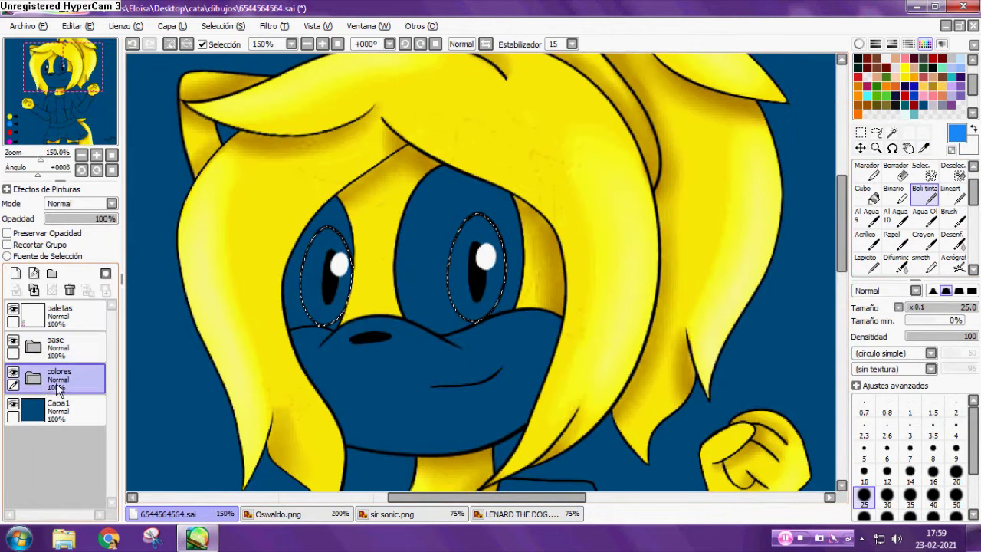
Try the Capa1 backdrop at 62% opacity, restore it to 100% and expand the colores folder.
{"action": "left_click", "coordinate": [36, 406]}
{"action": "left_click_drag", "start_coordinate": [90, 219], "coordinate": [93, 219]}
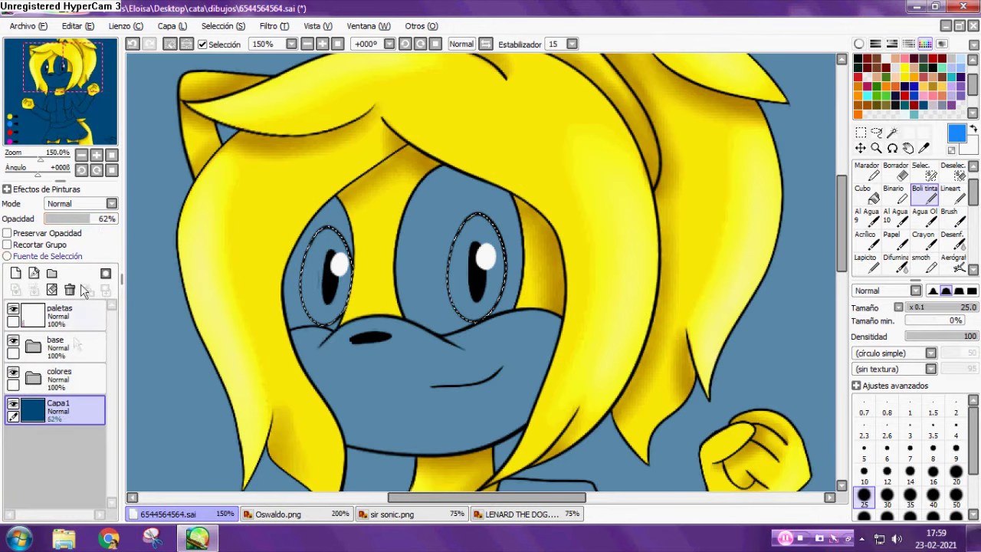
{"action": "left_click", "coordinate": [33, 377]}
{"action": "left_click_drag", "start_coordinate": [96, 220], "coordinate": [117, 222]}
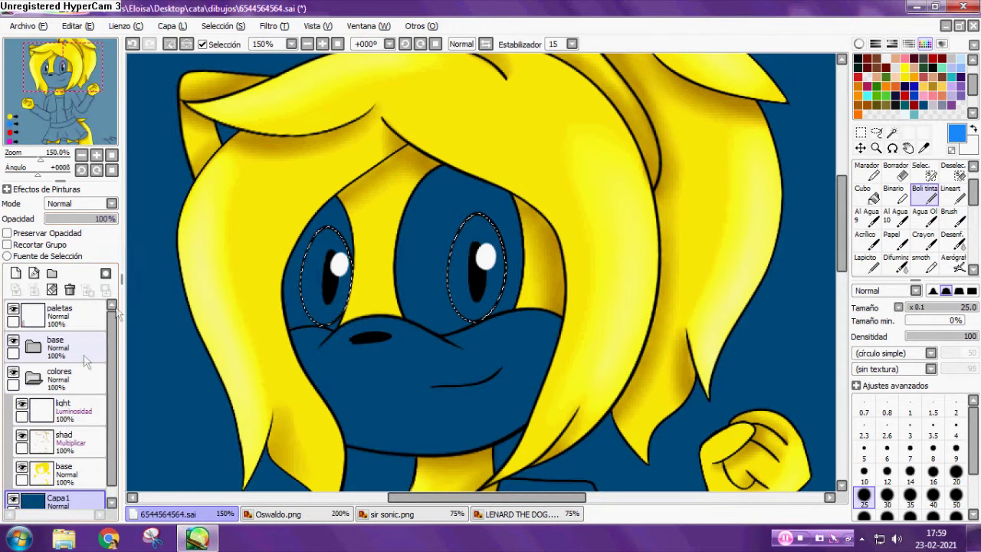
Fill the selected irises with bright blue on the base colour layer using the Cubo tool.
{"action": "left_click", "coordinate": [65, 471]}
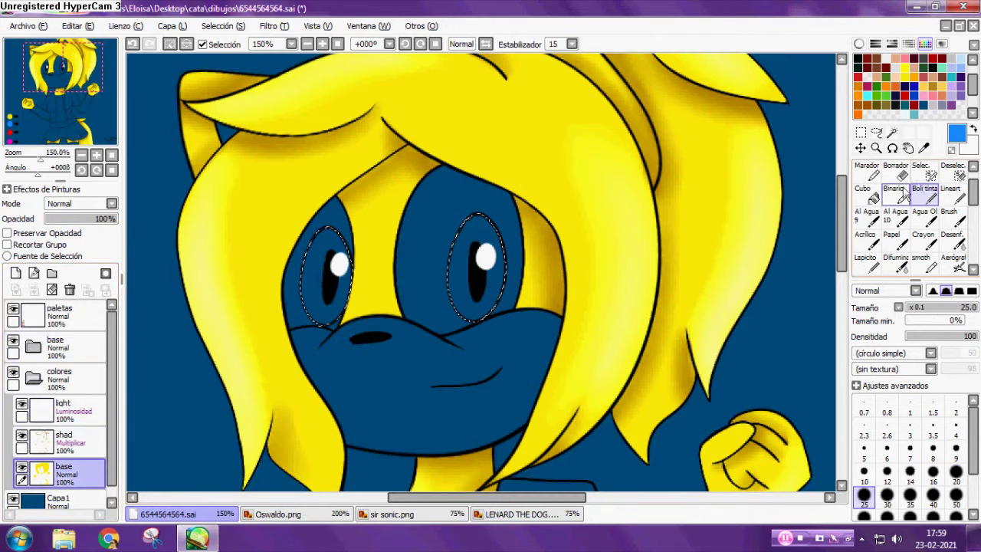
{"action": "left_click", "coordinate": [873, 195]}
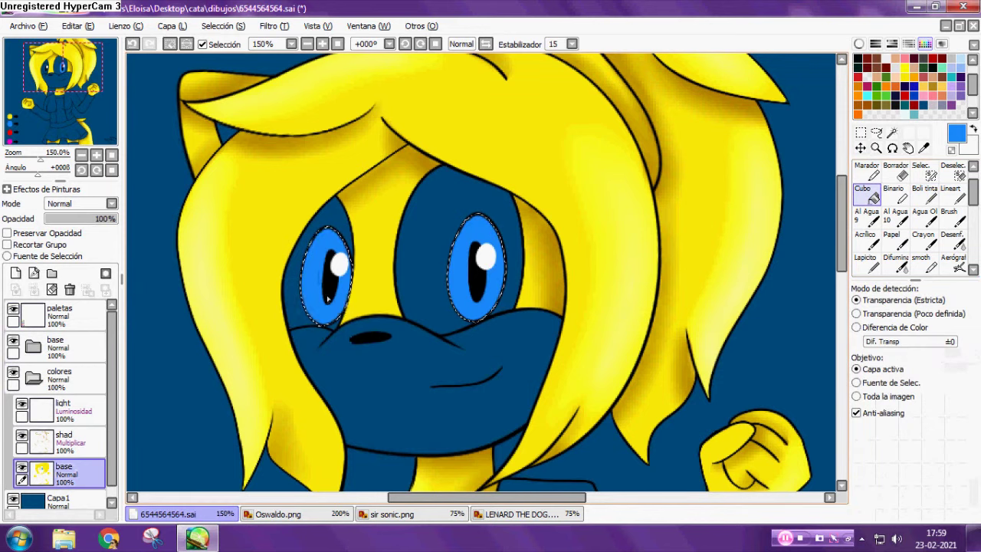
Paint the upper half of both irises with the blue on the shad layer using Boli tinta at size 25.
{"action": "left_click", "coordinate": [65, 441]}
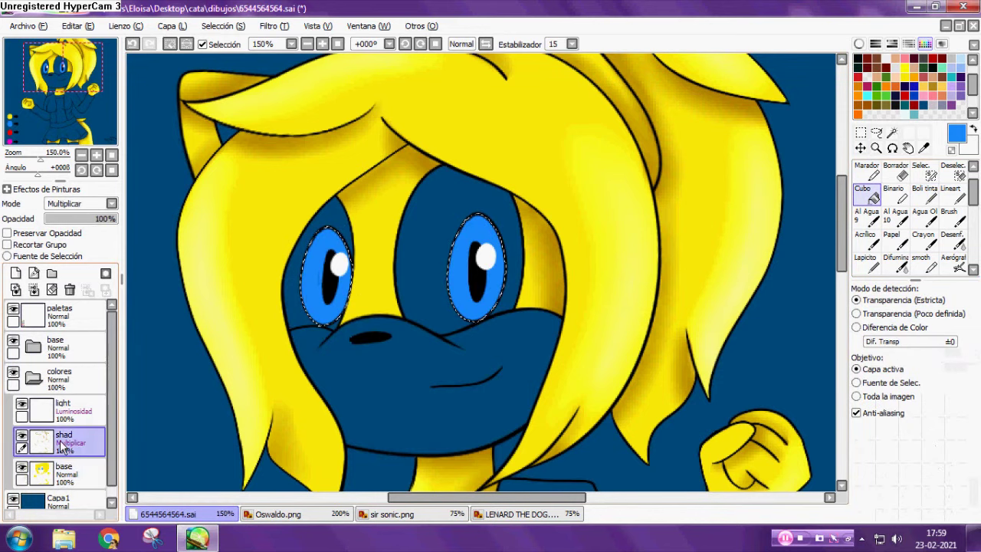
{"action": "left_click", "coordinate": [925, 194]}
{"action": "scroll", "coordinate": [433, 257], "scroll_direction": "down", "scroll_amount": 1}
{"action": "scroll", "coordinate": [439, 253], "scroll_direction": "up", "scroll_amount": 3}
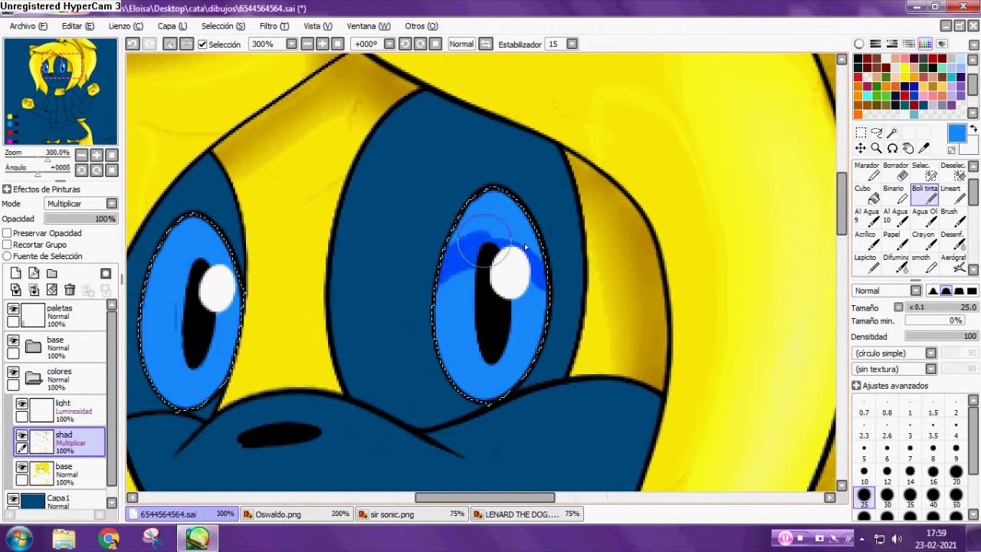
{"action": "scroll", "coordinate": [432, 220], "scroll_direction": "down", "scroll_amount": 1}
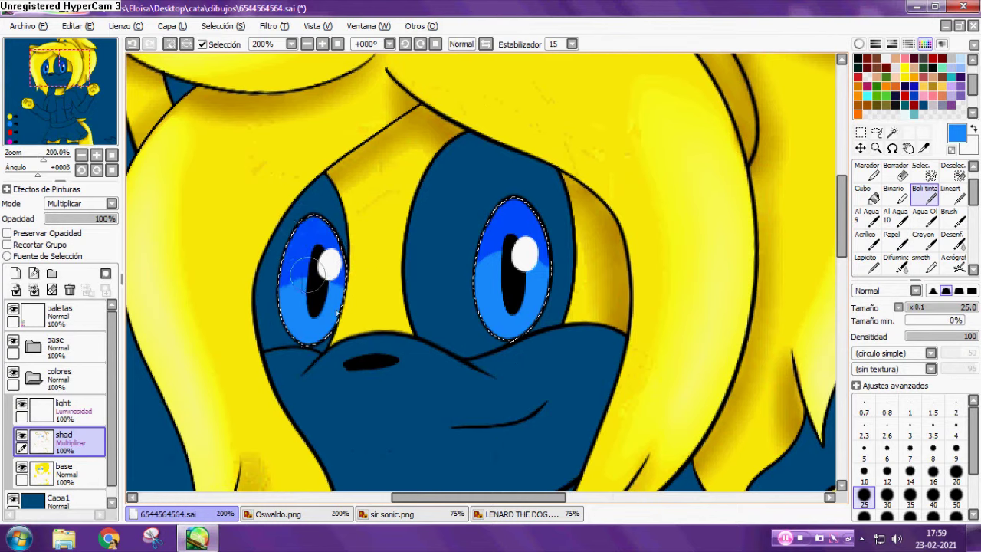
Sample black and paint the top of both irises with it on the shad layer.
{"action": "scroll", "coordinate": [511, 295], "scroll_direction": "up", "scroll_amount": 1}
{"action": "right_click", "coordinate": [514, 272]}
{"action": "mouse_move", "coordinate": [502, 193]}
{"action": "left_mouse_down"}
{"action": "mouse_move", "coordinate": [479, 193]}
{"action": "mouse_move", "coordinate": [553, 205]}
{"action": "mouse_move", "coordinate": [490, 184]}
{"action": "mouse_move", "coordinate": [534, 180]}
{"action": "mouse_move", "coordinate": [491, 170]}
{"action": "mouse_move", "coordinate": [518, 158]}
{"action": "mouse_move", "coordinate": [477, 199]}
{"action": "left_mouse_up"}
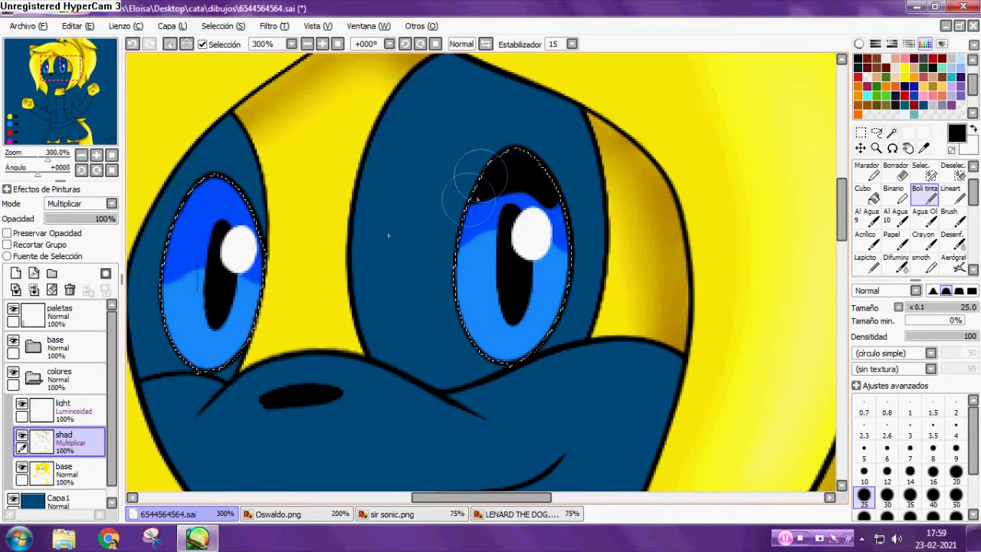
{"action": "mouse_move", "coordinate": [182, 223]}
{"action": "left_mouse_down"}
{"action": "mouse_move", "coordinate": [256, 218]}
{"action": "mouse_move", "coordinate": [182, 212]}
{"action": "mouse_move", "coordinate": [258, 206]}
{"action": "mouse_move", "coordinate": [184, 197]}
{"action": "left_mouse_up"}
Paint a bright blue band across each lower iris and a white area at its base on the light layer.
{"action": "left_click", "coordinate": [188, 261], "text": "alt"}
{"action": "left_click", "coordinate": [61, 406]}
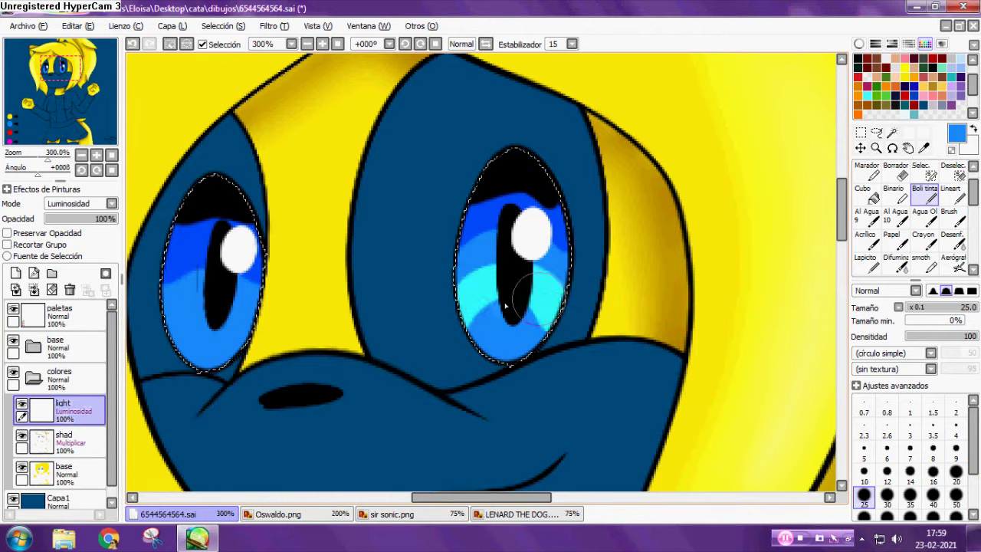
{"action": "left_click_drag", "start_coordinate": [505, 305], "coordinate": [539, 337]}
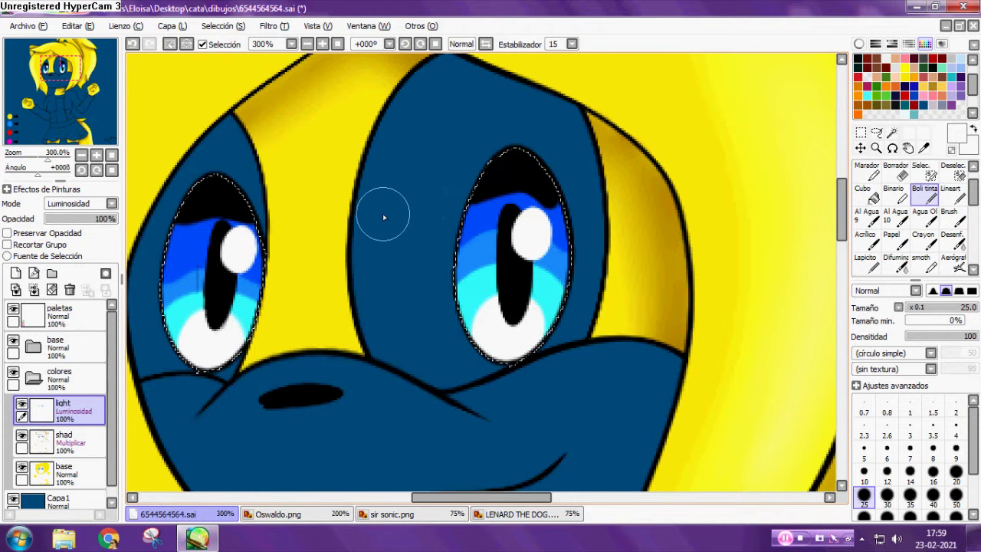
Blend the cyan and white bands of the larger eye on the light layer with the Desenf. brush at sizes 12 and 16.
{"action": "left_click", "coordinate": [952, 239]}
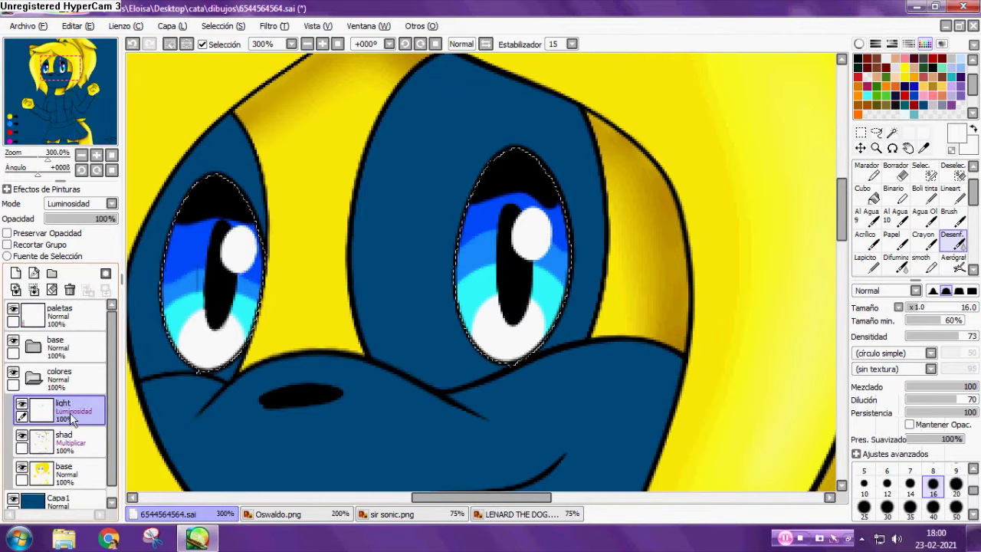
{"action": "scroll", "coordinate": [513, 340], "scroll_direction": "up", "scroll_amount": 1}
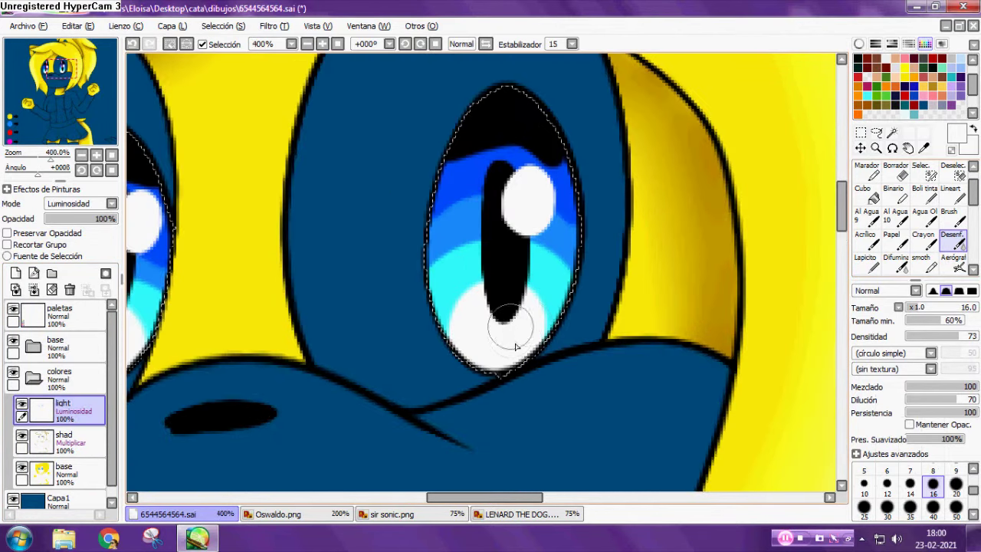
{"action": "key", "text": "bracketleft"}
{"action": "key", "text": "bracketleft"}
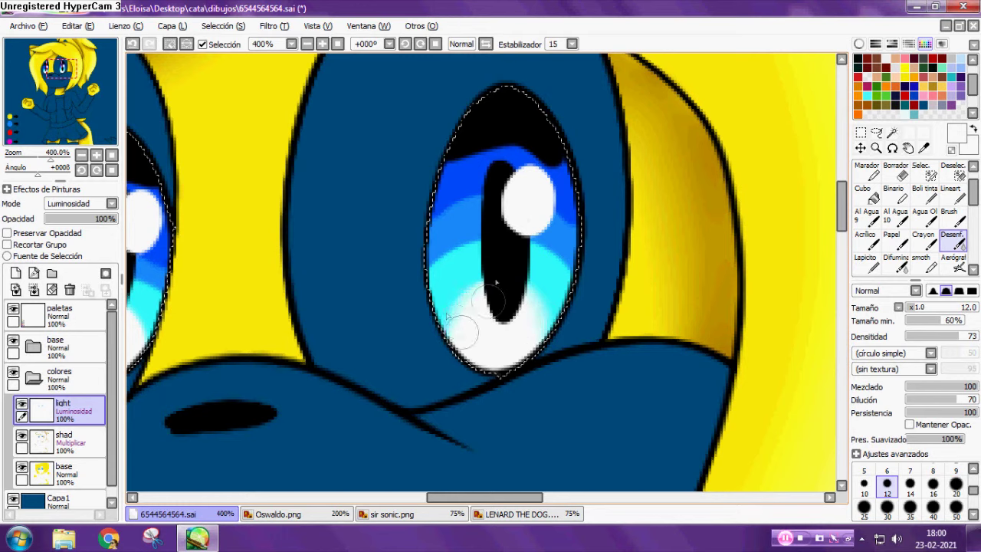
{"action": "key", "text": "bracketright"}
{"action": "key", "text": "bracketright"}
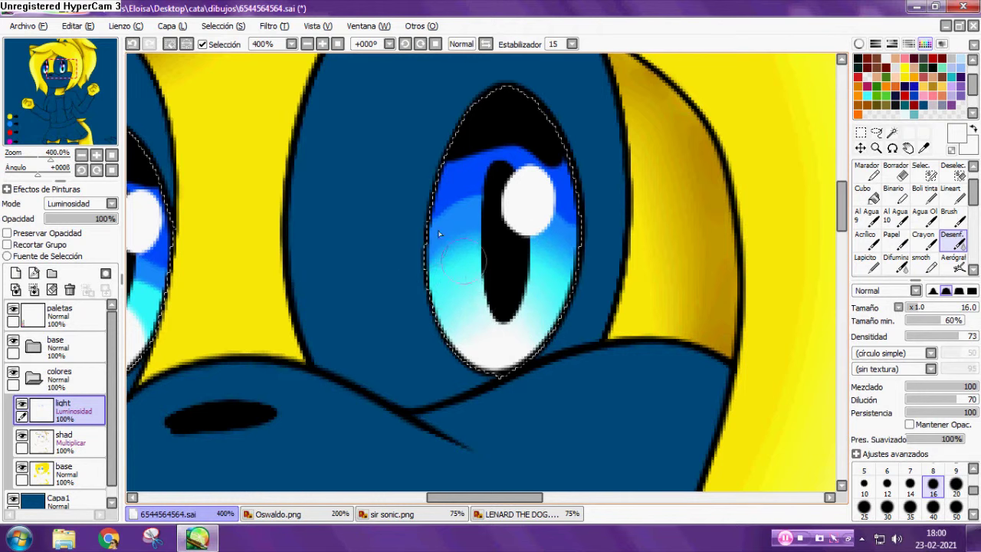
Blend the light bands of the smaller eye's iris with the Desenf. brush and touch up the larger one.
{"action": "scroll", "coordinate": [298, 299], "scroll_direction": "down", "scroll_amount": 2}
{"action": "scroll", "coordinate": [303, 292], "scroll_direction": "up", "scroll_amount": 2}
{"action": "key", "text": "h"}
{"action": "key", "text": "h"}
{"action": "mouse_move", "coordinate": [462, 246]}
{"action": "left_mouse_down"}
{"action": "mouse_move", "coordinate": [459, 268]}
{"action": "mouse_move", "coordinate": [464, 304]}
{"action": "mouse_move", "coordinate": [468, 223]}
{"action": "mouse_move", "coordinate": [424, 285]}
{"action": "mouse_move", "coordinate": [418, 244]}
{"action": "mouse_move", "coordinate": [461, 228]}
{"action": "mouse_move", "coordinate": [412, 261]}
{"action": "mouse_move", "coordinate": [447, 279]}
{"action": "mouse_move", "coordinate": [404, 210]}
{"action": "left_mouse_up"}
{"action": "left_click_drag", "start_coordinate": [476, 194], "coordinate": [466, 235]}
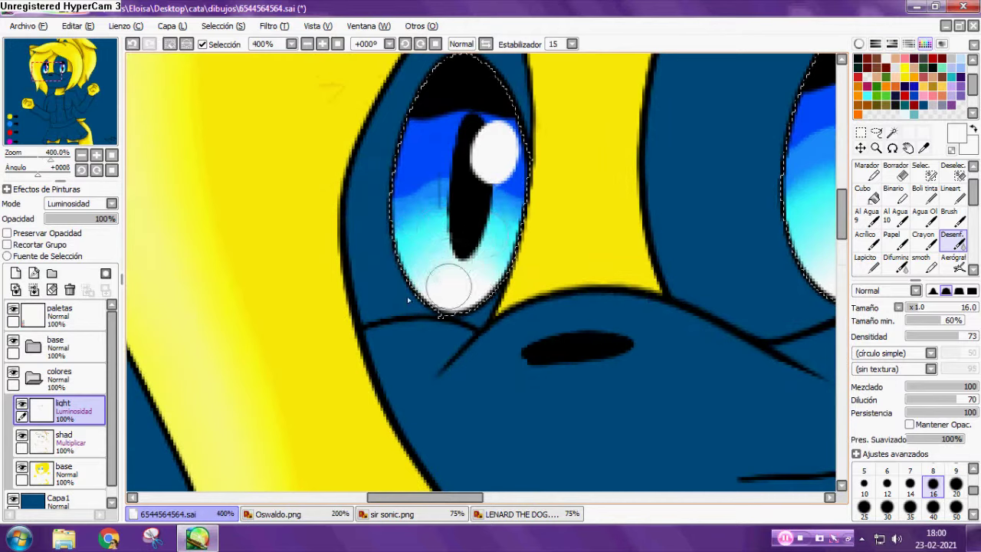
{"action": "scroll", "coordinate": [451, 282], "scroll_direction": "down", "scroll_amount": 4}
{"action": "scroll", "coordinate": [482, 307], "scroll_direction": "up", "scroll_amount": 3}
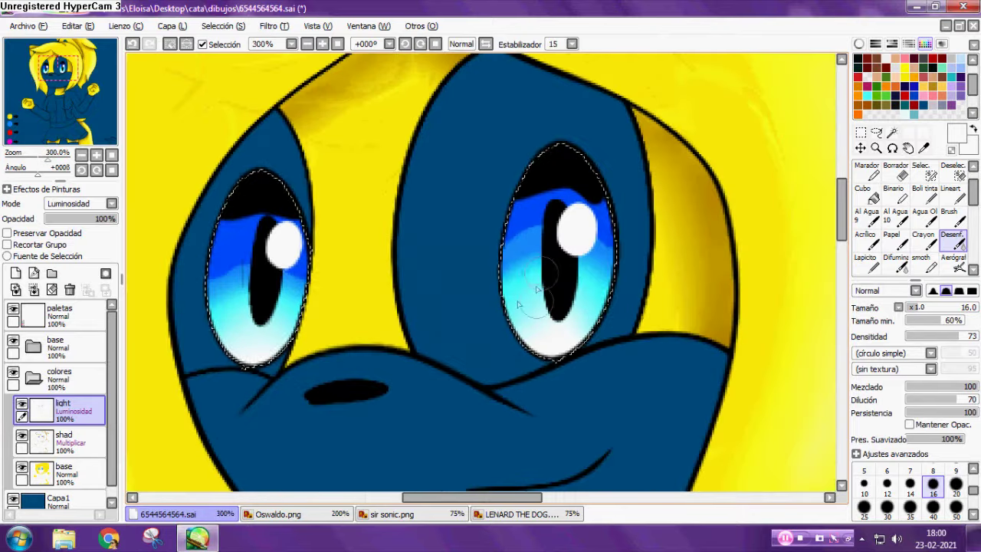
Smooth the black and blue shading in both irises on the shad layer with the Desenf. brush at size 16.
{"action": "left_click", "coordinate": [70, 451]}
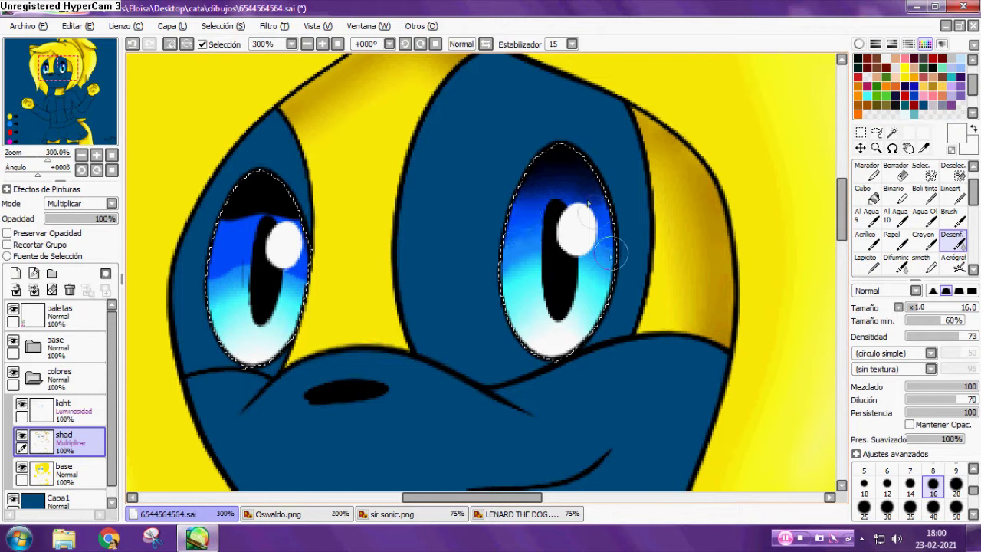
{"action": "mouse_move", "coordinate": [260, 217]}
{"action": "left_mouse_down"}
{"action": "mouse_move", "coordinate": [237, 222]}
{"action": "mouse_move", "coordinate": [302, 214]}
{"action": "mouse_move", "coordinate": [289, 193]}
{"action": "left_mouse_up"}
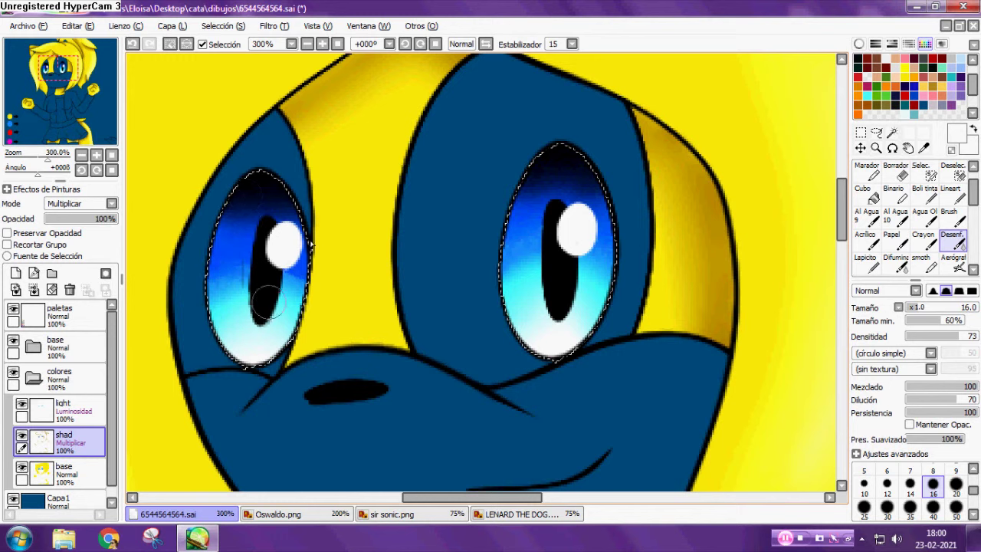
{"action": "scroll", "coordinate": [391, 314], "scroll_direction": "down", "scroll_amount": 5}
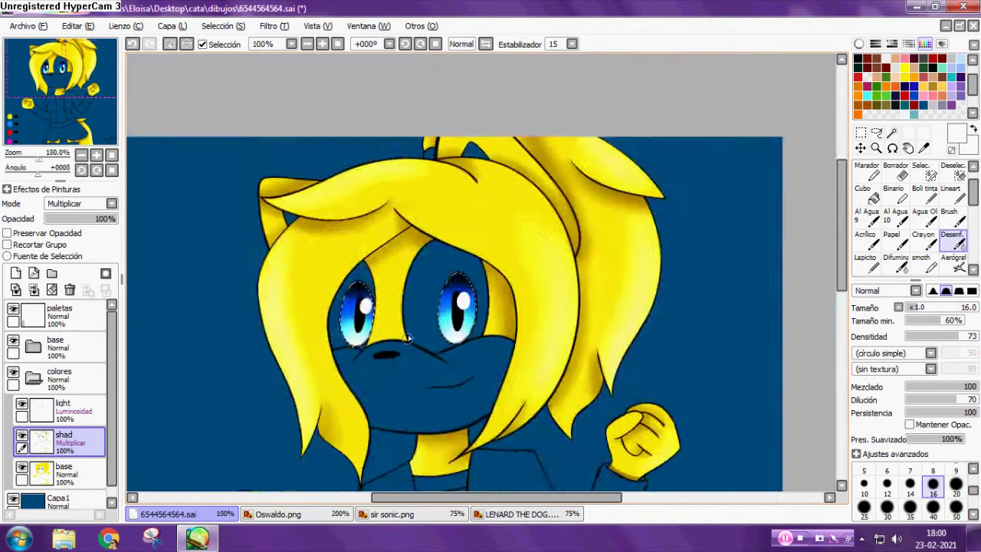
{"action": "scroll", "coordinate": [380, 297], "scroll_direction": "up", "scroll_amount": 3}
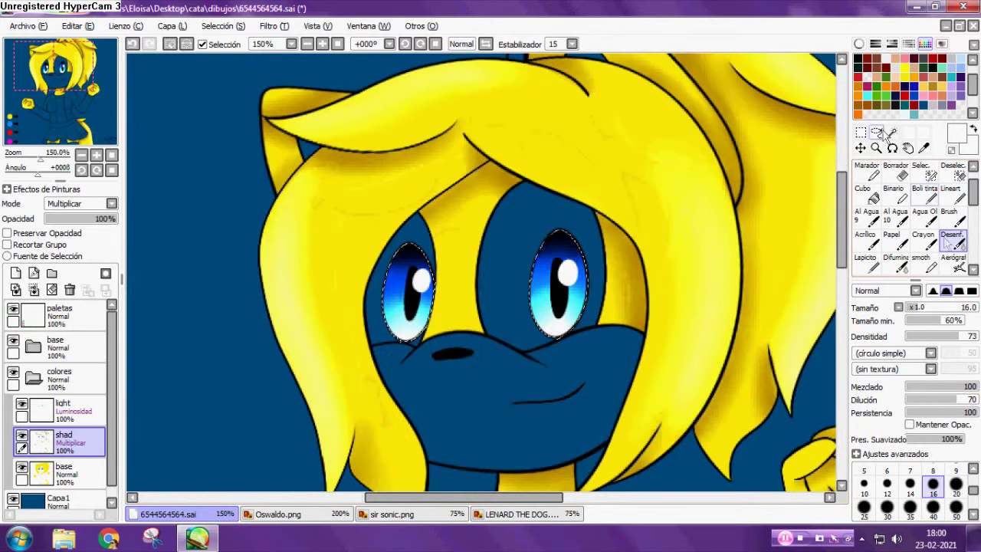
Choose Boli tinta and add a new layer above the base folder.
{"action": "left_click", "coordinate": [924, 194]}
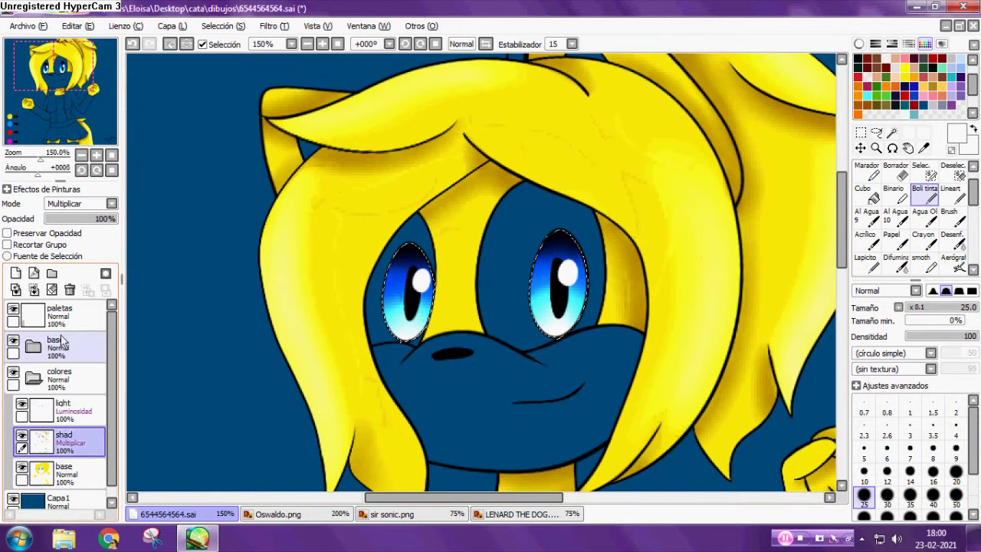
{"action": "left_click", "coordinate": [66, 354]}
{"action": "left_click", "coordinate": [15, 272]}
Try small white glints beside the larger eye's pupil on the new layer and undo them.
{"action": "scroll", "coordinate": [547, 291], "scroll_direction": "up", "scroll_amount": 4}
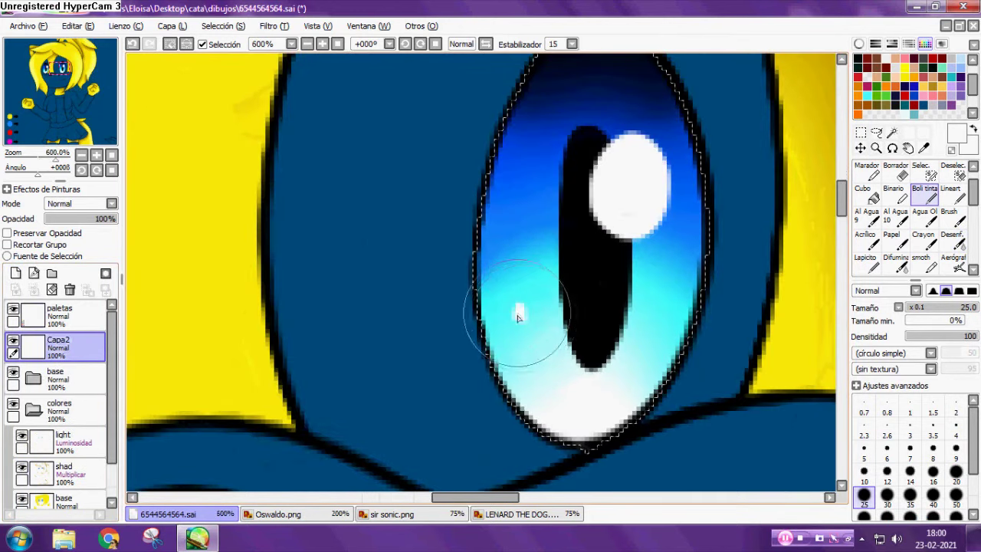
{"action": "left_click_drag", "start_coordinate": [520, 316], "coordinate": [539, 383]}
{"action": "scroll", "coordinate": [558, 383], "scroll_direction": "down", "scroll_amount": 2}
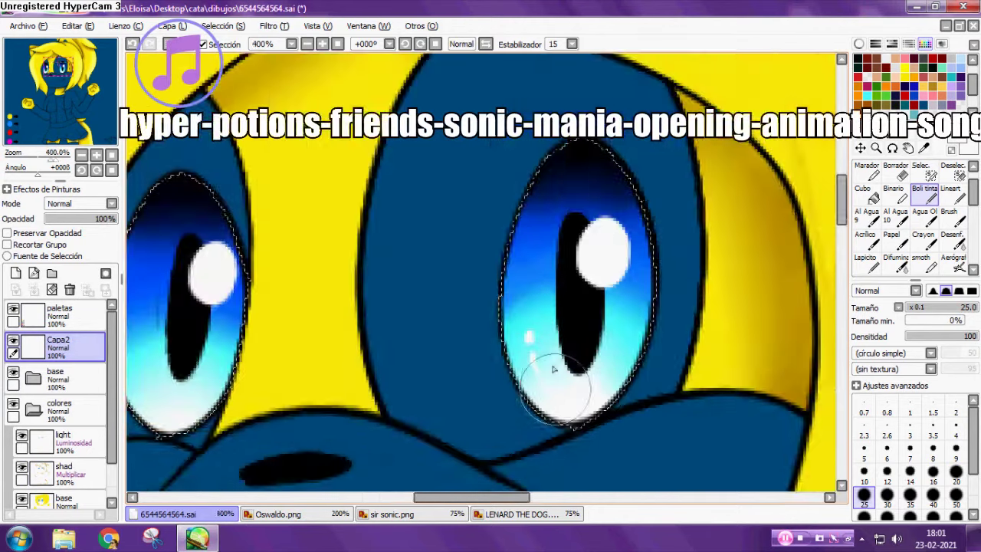
{"action": "scroll", "coordinate": [546, 349], "scroll_direction": "up", "scroll_amount": 2}
{"action": "key", "text": "ctrl+z"}
{"action": "key", "text": "ctrl+z"}
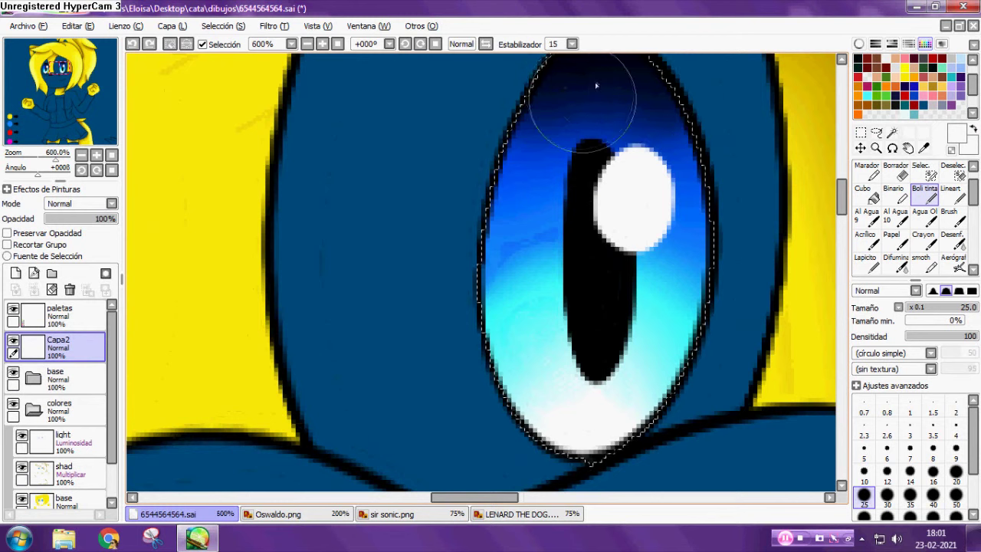
Paint a small white dot and a thin curved white glint beside the larger eye's pupil on the new layer.
{"action": "left_click", "coordinate": [601, 83]}
{"action": "mouse_move", "coordinate": [573, 108]}
{"action": "left_mouse_down"}
{"action": "mouse_move", "coordinate": [539, 154]}
{"action": "mouse_move", "coordinate": [529, 328]}
{"action": "left_mouse_up"}
{"action": "scroll", "coordinate": [532, 295], "scroll_direction": "down", "scroll_amount": 3}
{"action": "scroll", "coordinate": [533, 296], "scroll_direction": "down", "scroll_amount": 2}
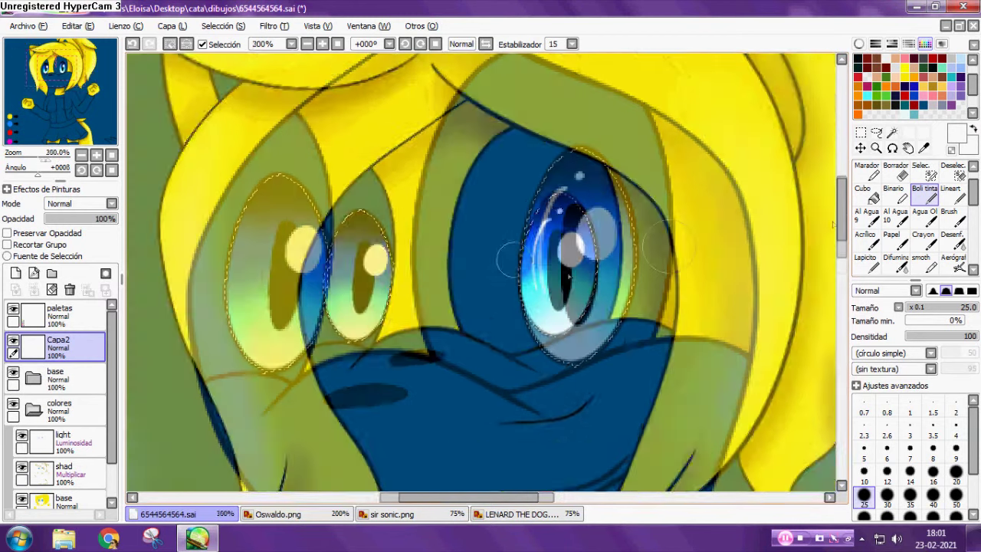
Soften the larger eye's dot and curved glint with the Desenf. brush at size 5, then delete their layer.
{"action": "left_click", "coordinate": [919, 261]}
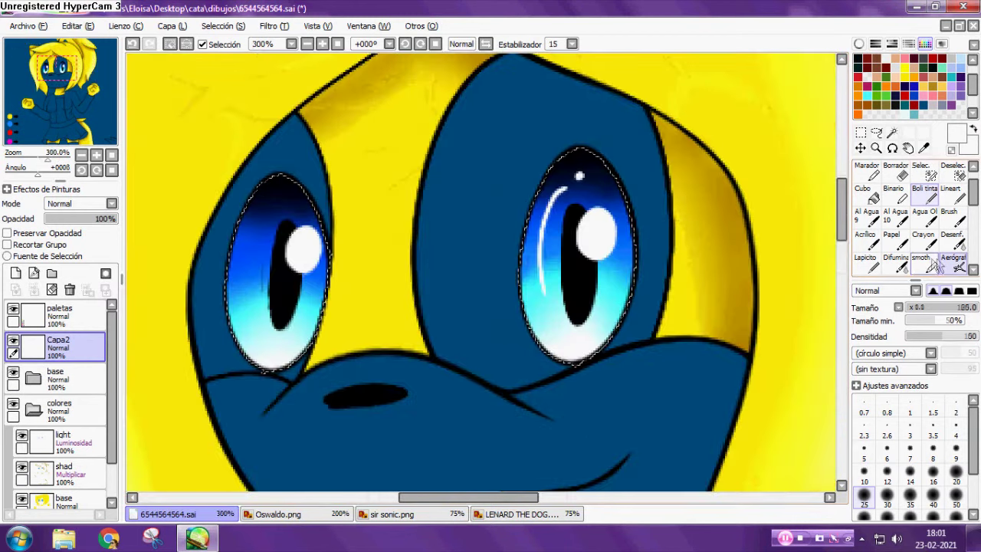
{"action": "left_click", "coordinate": [950, 244]}
{"action": "scroll", "coordinate": [568, 211], "scroll_direction": "up", "scroll_amount": 2}
{"action": "left_click", "coordinate": [865, 470]}
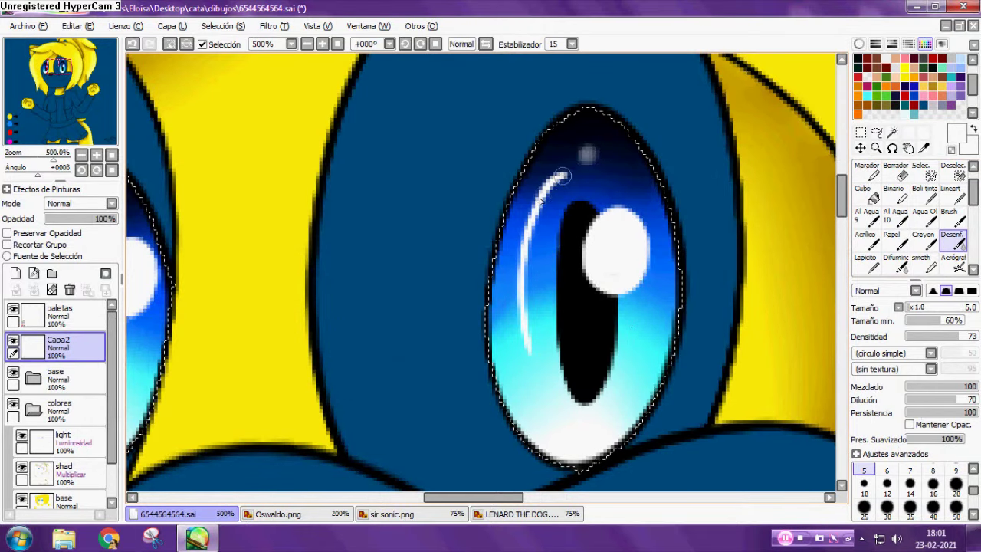
{"action": "mouse_move", "coordinate": [547, 198]}
{"action": "left_mouse_down"}
{"action": "mouse_move", "coordinate": [527, 283]}
{"action": "mouse_move", "coordinate": [522, 260]}
{"action": "mouse_move", "coordinate": [528, 347]}
{"action": "left_mouse_up"}
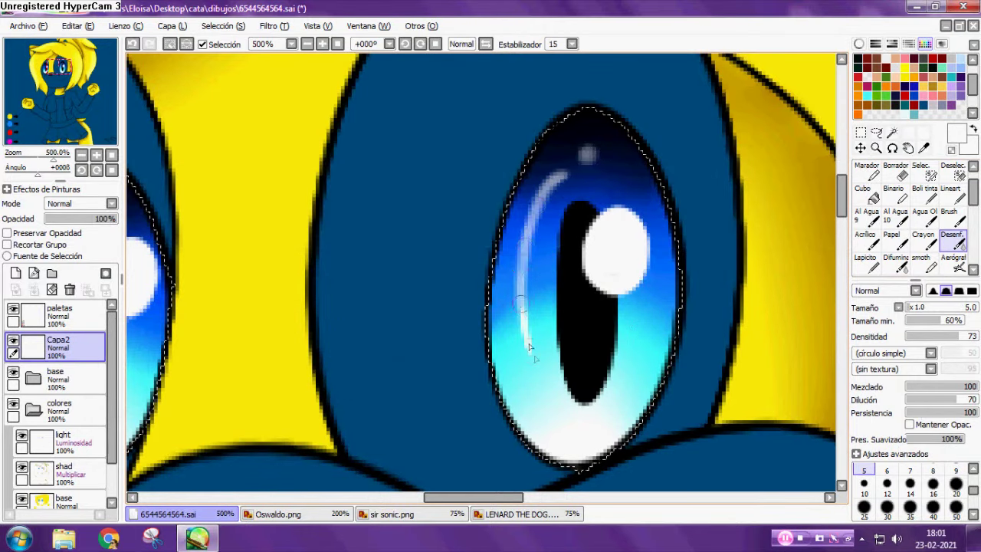
{"action": "scroll", "coordinate": [535, 324], "scroll_direction": "down", "scroll_amount": 3}
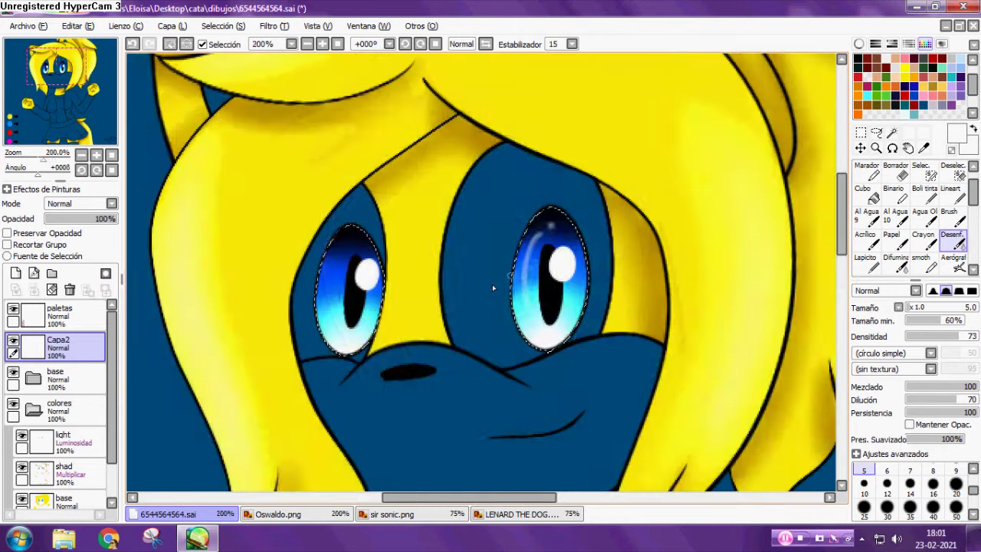
{"action": "left_click", "coordinate": [69, 291]}
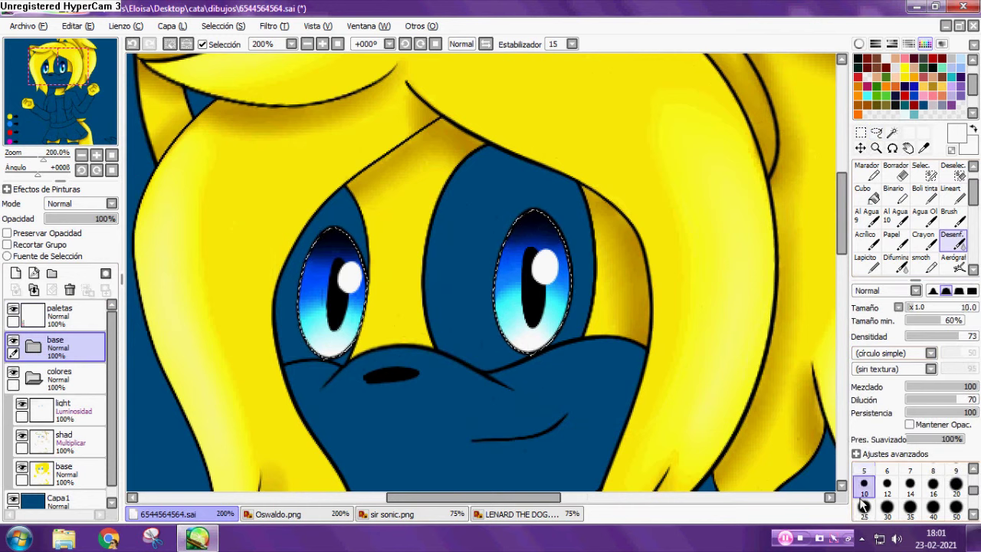
{"action": "left_click", "coordinate": [891, 132]}
{"action": "left_click", "coordinate": [640, 202]}
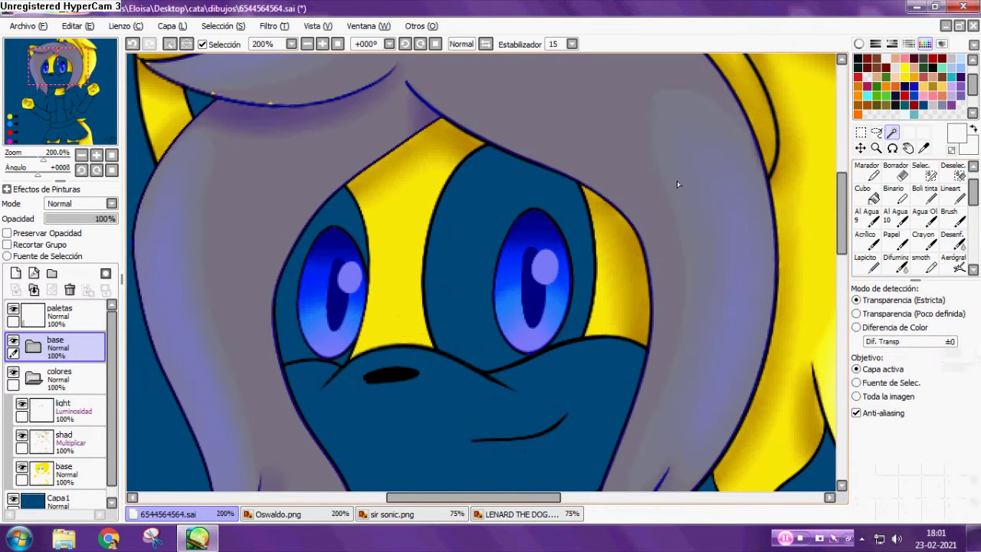
{"action": "key", "text": "ctrl+z"}
Clear the current selection around both irises.
{"action": "left_click", "coordinate": [876, 132]}
{"action": "left_click", "coordinate": [662, 148]}
{"action": "scroll", "coordinate": [558, 264], "scroll_direction": "down", "scroll_amount": 3}
{"action": "scroll", "coordinate": [558, 264], "scroll_direction": "up", "scroll_amount": 2}
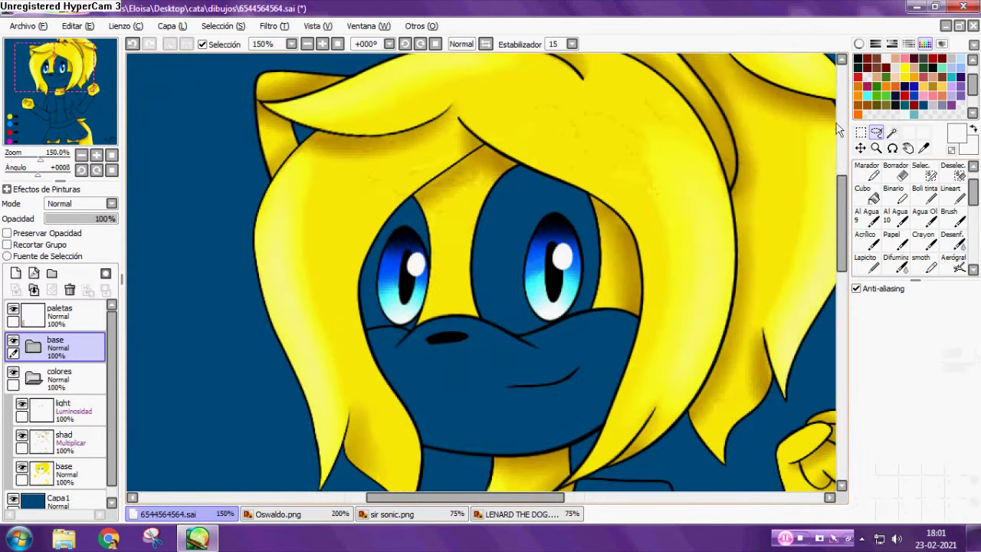
Select the smaller eye's white using the base folder's line art and extend it into the corners with the Selec. brush at size 5.
{"action": "left_click", "coordinate": [892, 132]}
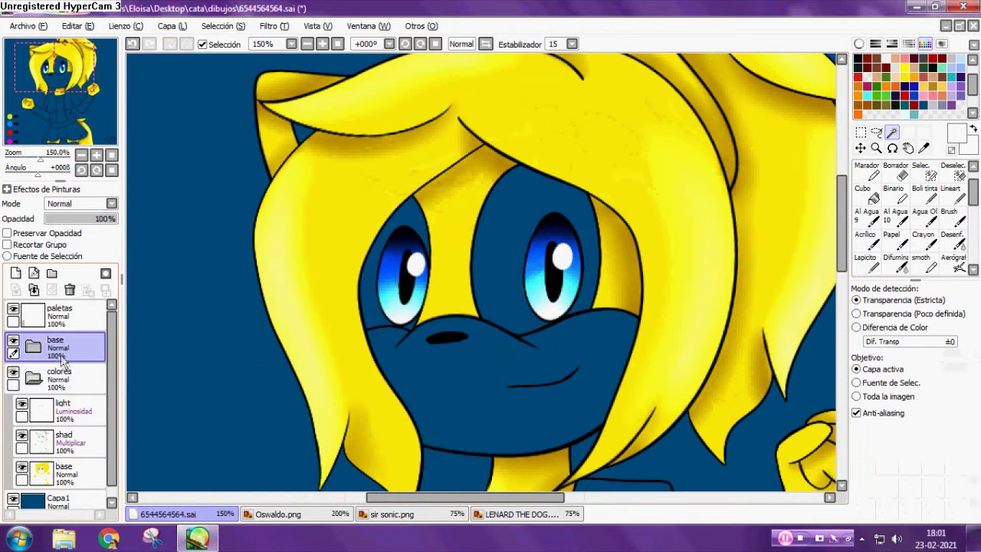
{"action": "scroll", "coordinate": [406, 255], "scroll_direction": "up", "scroll_amount": 1}
{"action": "left_click", "coordinate": [406, 255]}
{"action": "scroll", "coordinate": [405, 373], "scroll_direction": "up", "scroll_amount": 4}
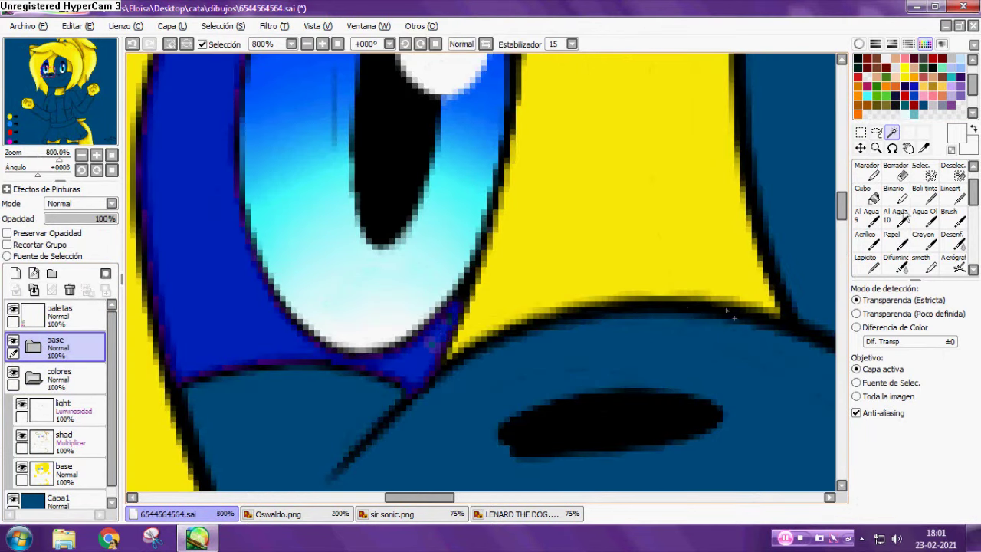
{"action": "left_click", "coordinate": [925, 174]}
{"action": "left_click", "coordinate": [863, 422]}
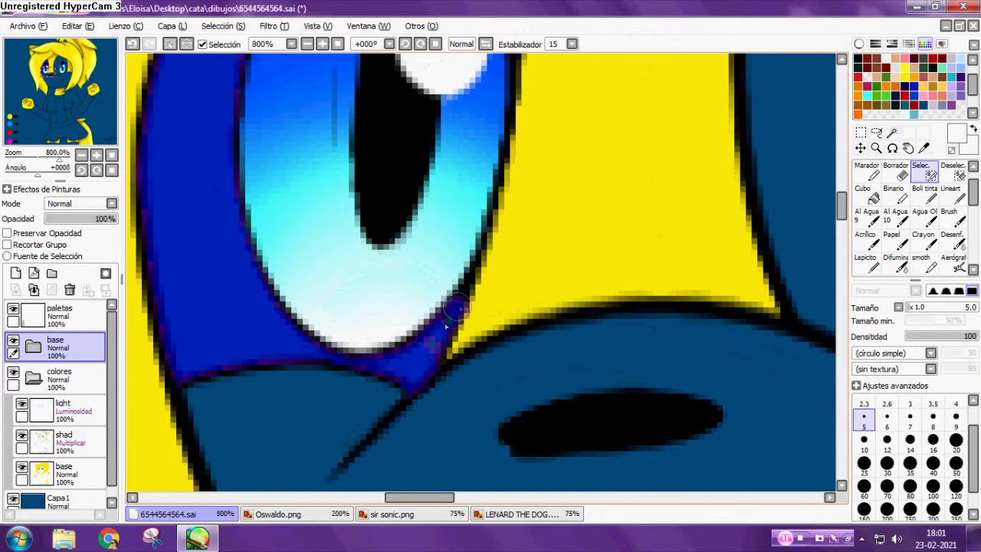
{"action": "scroll", "coordinate": [426, 347], "scroll_direction": "down", "scroll_amount": 2}
{"action": "scroll", "coordinate": [460, 150], "scroll_direction": "up", "scroll_amount": 4}
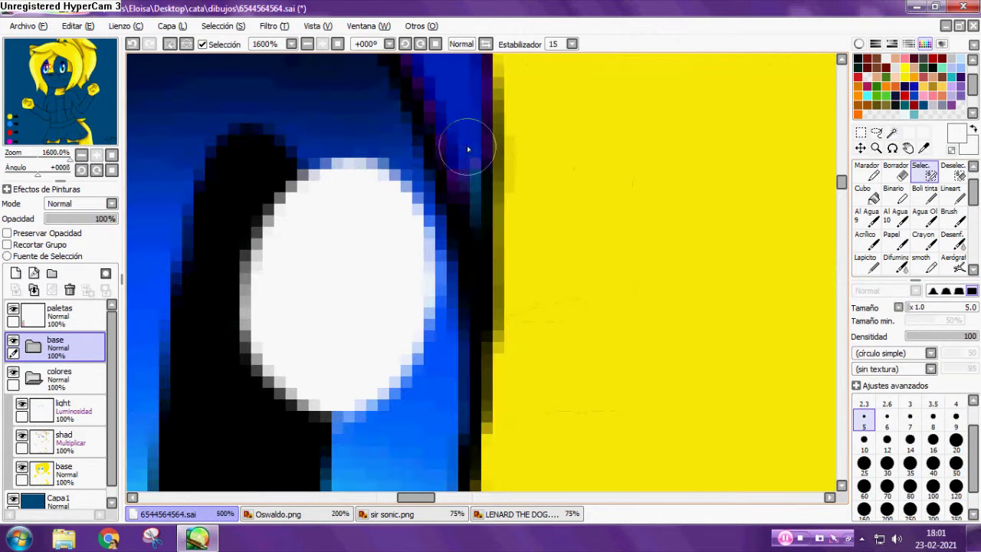
{"action": "scroll", "coordinate": [468, 201], "scroll_direction": "down", "scroll_amount": 5}
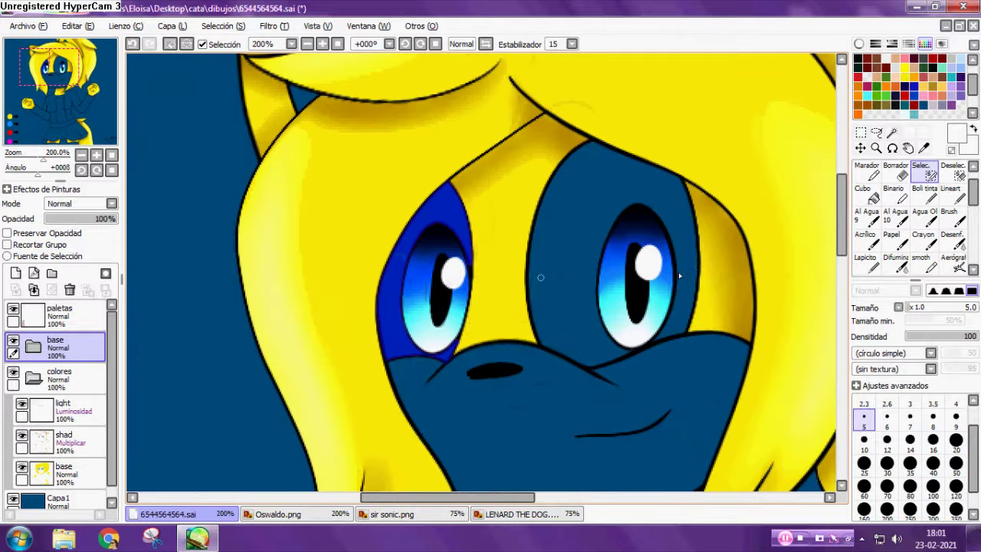
Add the larger eye's white to the selection and cover its missed lower corner with the Selec. brush.
{"action": "left_click", "coordinate": [892, 132]}
{"action": "scroll", "coordinate": [644, 315], "scroll_direction": "up", "scroll_amount": 3}
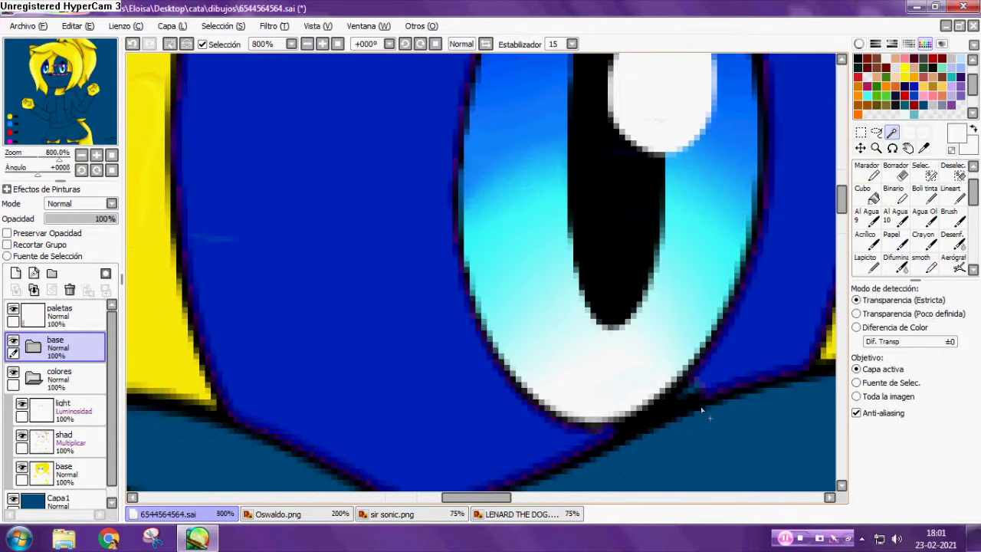
{"action": "left_click", "coordinate": [924, 195]}
{"action": "left_click", "coordinate": [925, 176]}
{"action": "left_click_drag", "start_coordinate": [705, 387], "coordinate": [677, 400]}
{"action": "scroll", "coordinate": [542, 281], "scroll_direction": "down", "scroll_amount": 6}
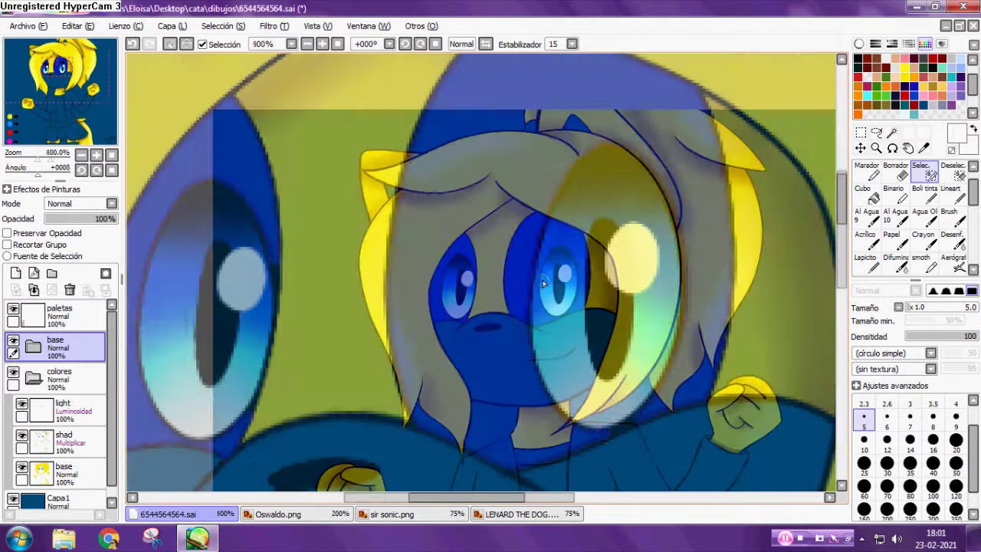
Fill the selected areas of both eyes with white on the base layer inside the colores folder.
{"action": "left_click", "coordinate": [864, 193]}
{"action": "scroll", "coordinate": [874, 62], "scroll_direction": "down", "scroll_amount": 2}
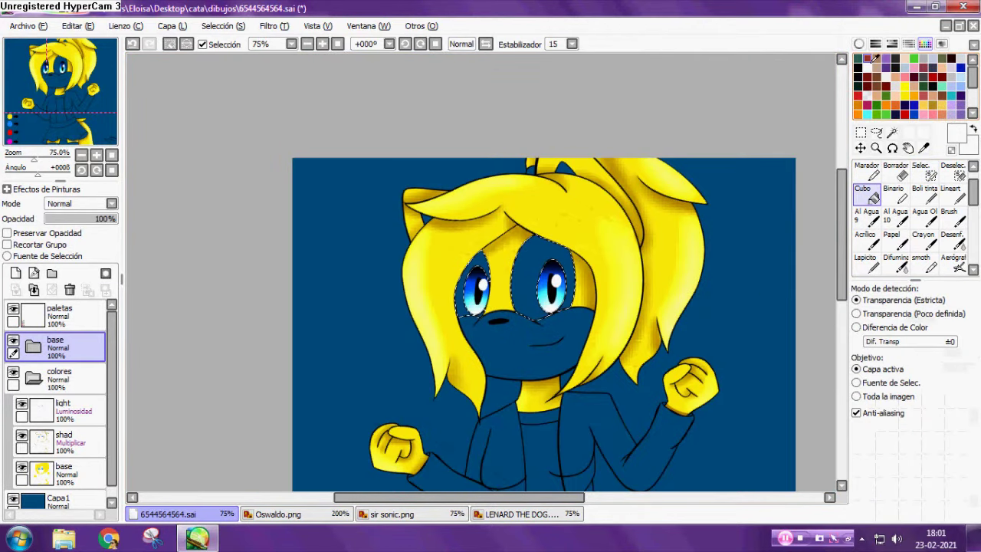
{"action": "left_click", "coordinate": [59, 477]}
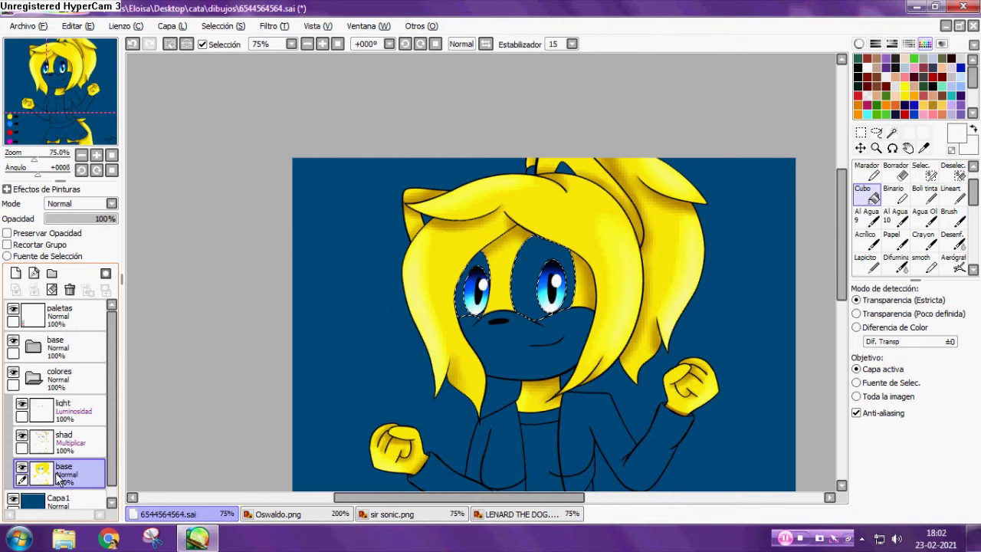
{"action": "left_click", "coordinate": [484, 262]}
{"action": "left_click", "coordinate": [534, 291]}
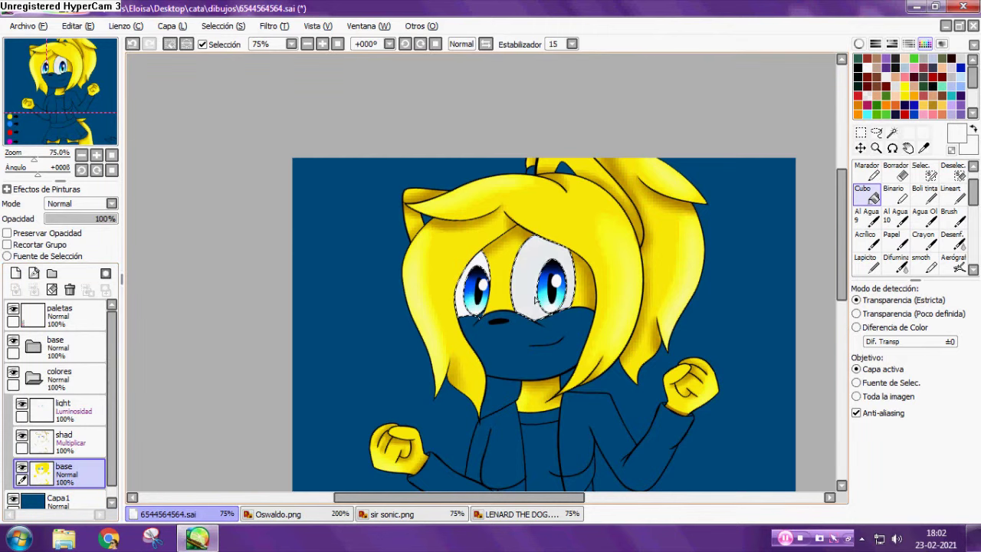
{"action": "scroll", "coordinate": [538, 303], "scroll_direction": "up", "scroll_amount": 2}
{"action": "scroll", "coordinate": [526, 309], "scroll_direction": "up", "scroll_amount": 1}
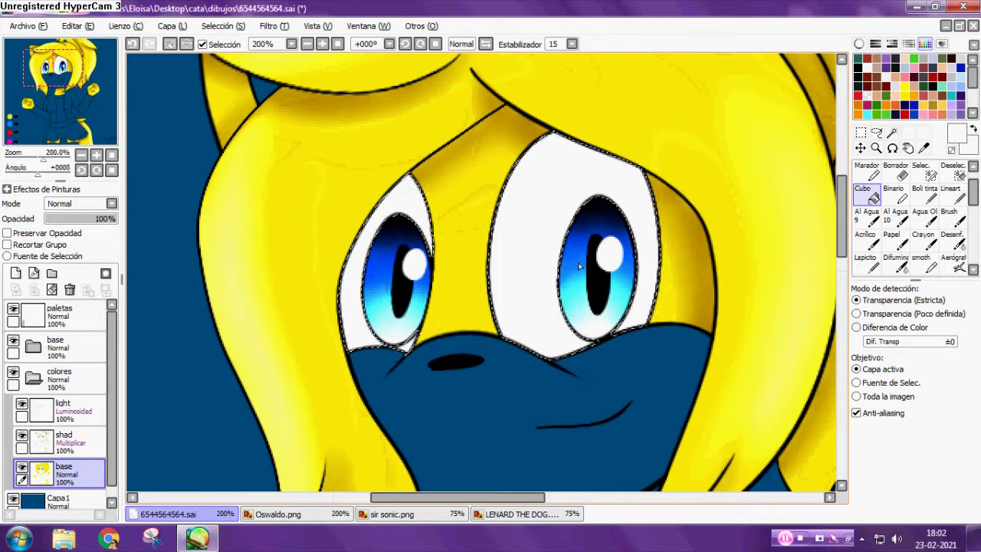
{"action": "left_click", "coordinate": [784, 539]}
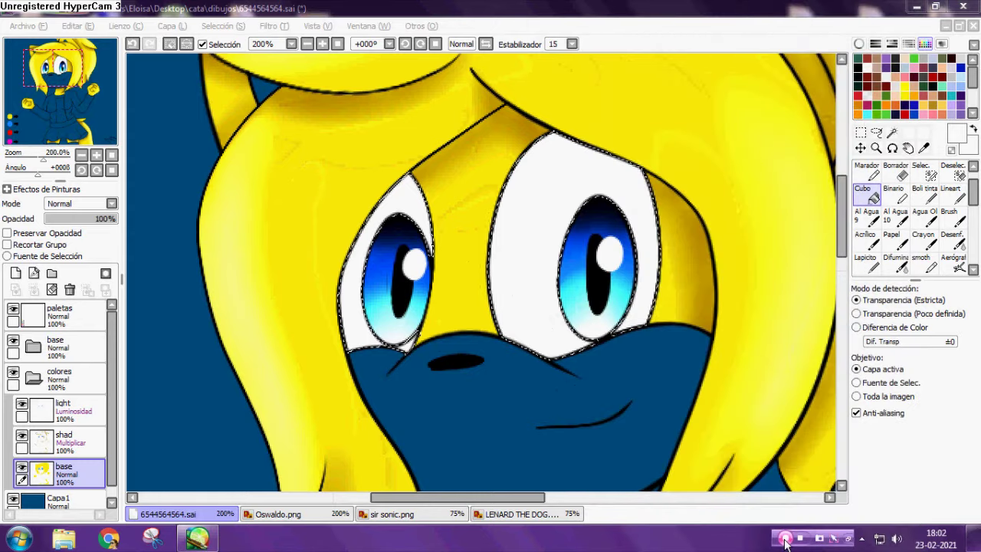
{"action": "left_click", "coordinate": [319, 4]}
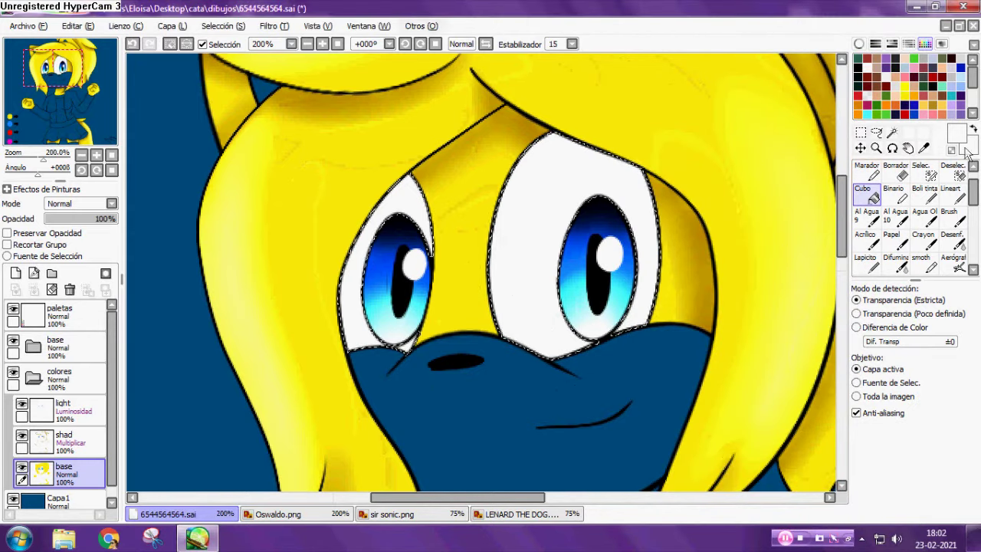
Set up Boli tinta with light blue on the shad layer.
{"action": "left_click", "coordinate": [925, 193]}
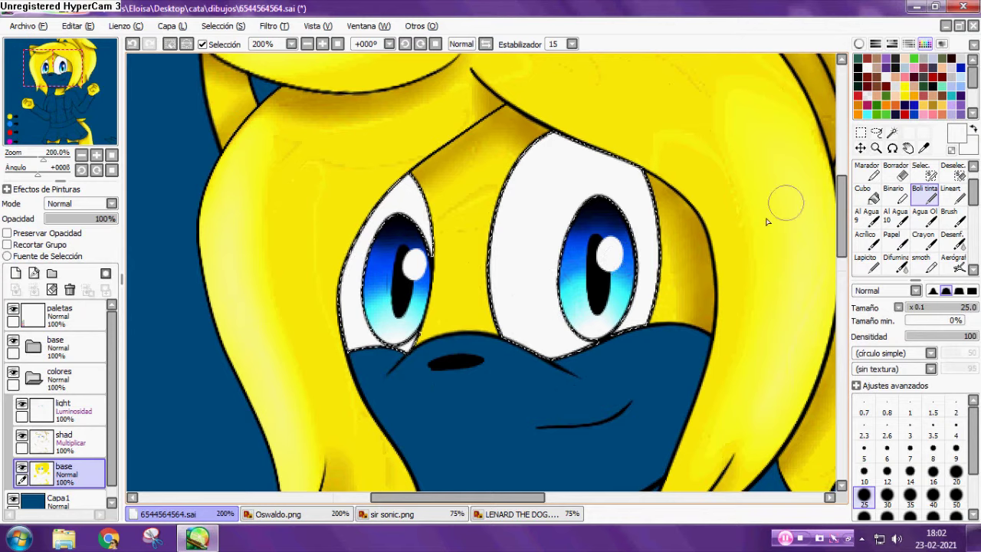
{"action": "left_click", "coordinate": [77, 440]}
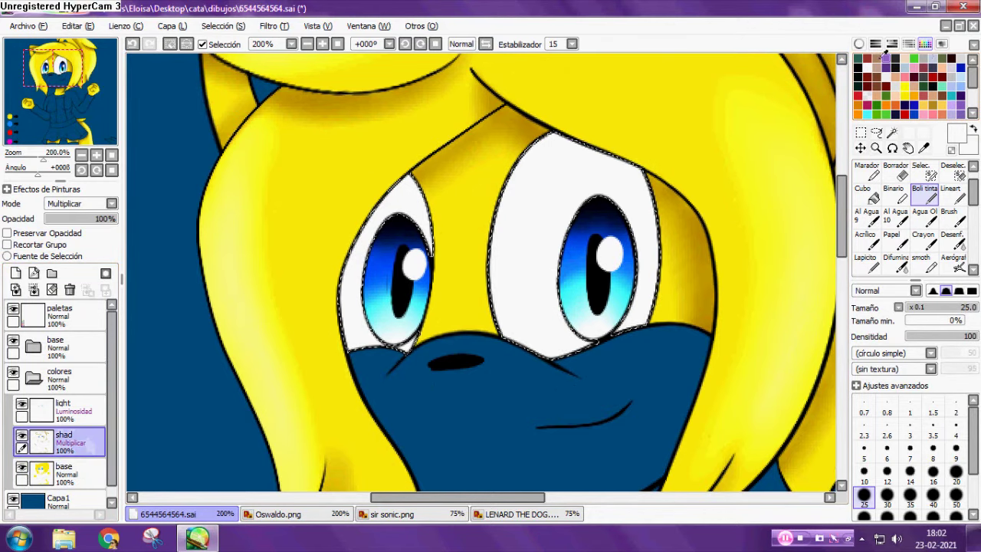
{"action": "left_click", "coordinate": [950, 84]}
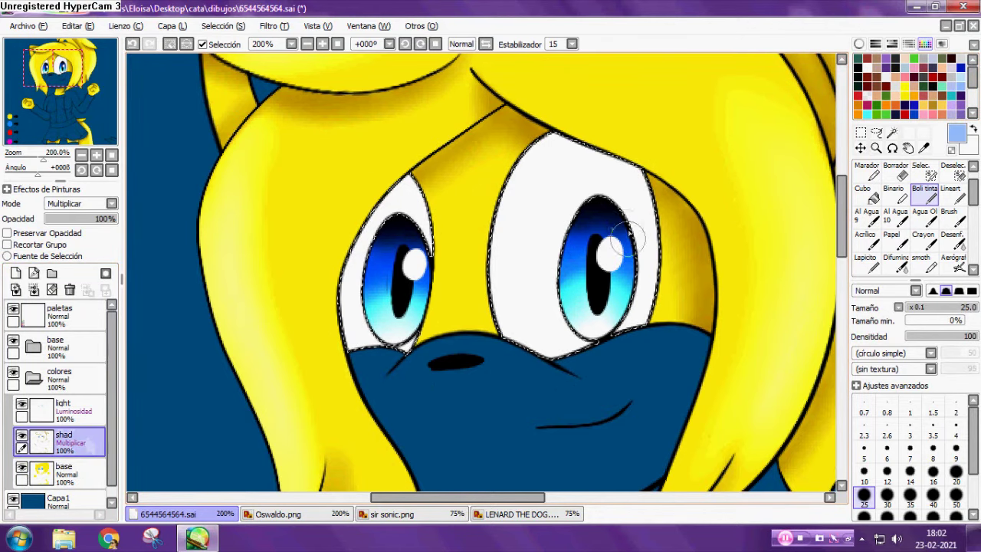
Try a light blue dab on the larger eye's white and undo it.
{"action": "scroll", "coordinate": [565, 284], "scroll_direction": "up", "scroll_amount": 2}
{"action": "mouse_move", "coordinate": [510, 208]}
{"action": "left_mouse_down"}
{"action": "mouse_move", "coordinate": [515, 197]}
{"action": "mouse_move", "coordinate": [497, 224]}
{"action": "left_mouse_up"}
{"action": "scroll", "coordinate": [498, 222], "scroll_direction": "up", "scroll_amount": 2}
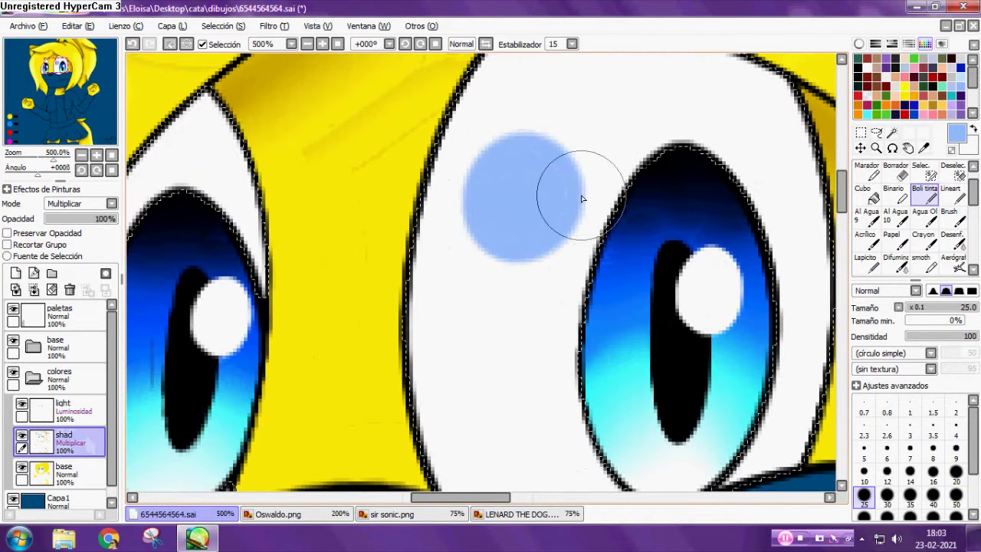
{"action": "scroll", "coordinate": [591, 207], "scroll_direction": "down", "scroll_amount": 2}
{"action": "key", "text": "ctrl+z"}
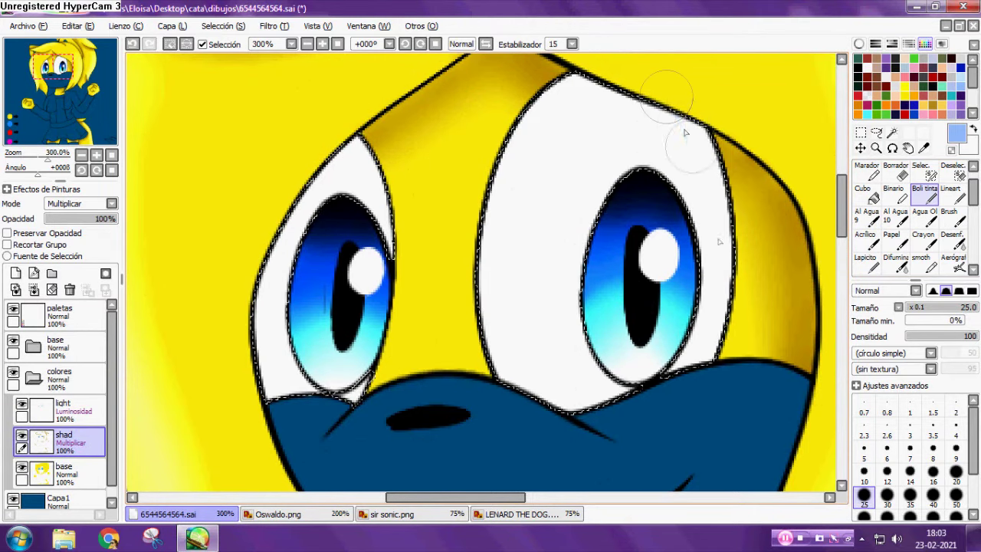
Paint light blue shading along the upper and outer edges of both eye whites on the shad layer.
{"action": "left_click_drag", "start_coordinate": [679, 116], "coordinate": [701, 364]}
{"action": "mouse_move", "coordinate": [557, 79]}
{"action": "left_mouse_down"}
{"action": "mouse_move", "coordinate": [581, 93]}
{"action": "mouse_move", "coordinate": [642, 117]}
{"action": "mouse_move", "coordinate": [563, 71]}
{"action": "mouse_move", "coordinate": [682, 135]}
{"action": "left_mouse_up"}
{"action": "mouse_move", "coordinate": [339, 142]}
{"action": "left_mouse_down"}
{"action": "mouse_move", "coordinate": [276, 229]}
{"action": "mouse_move", "coordinate": [254, 303]}
{"action": "mouse_move", "coordinate": [260, 420]}
{"action": "mouse_move", "coordinate": [283, 264]}
{"action": "mouse_move", "coordinate": [298, 221]}
{"action": "mouse_move", "coordinate": [345, 157]}
{"action": "mouse_move", "coordinate": [278, 277]}
{"action": "mouse_move", "coordinate": [256, 363]}
{"action": "left_mouse_up"}
{"action": "key", "text": "ctrl+z"}
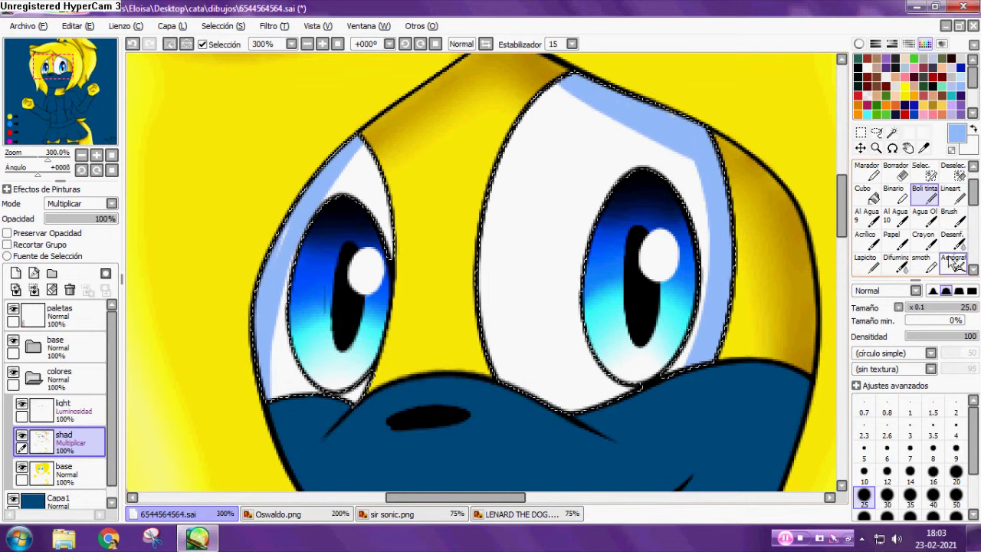
Blend the light blue shading on the larger eye's white with the Desenf. brush at size 25.
{"action": "left_click", "coordinate": [953, 239]}
{"action": "left_click", "coordinate": [863, 507]}
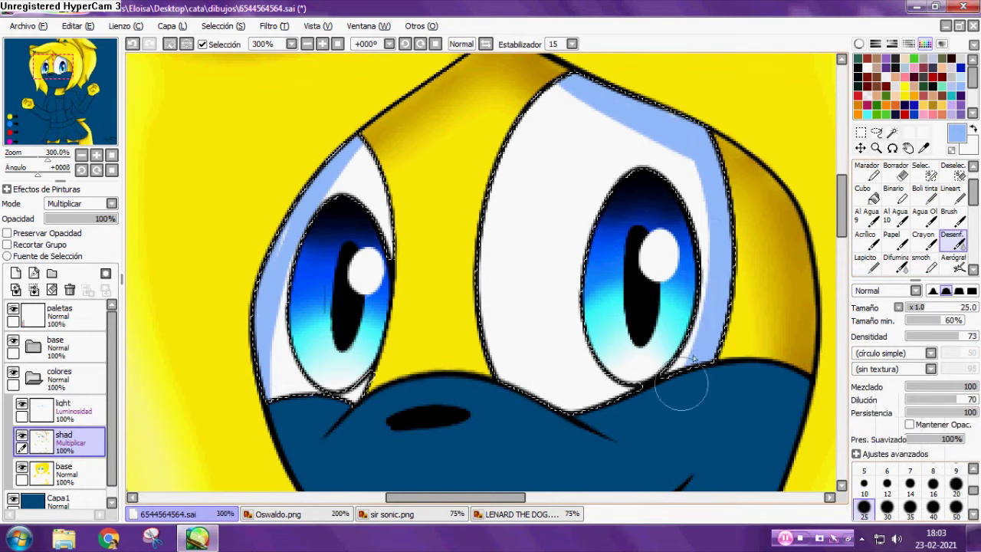
{"action": "left_click_drag", "start_coordinate": [681, 385], "coordinate": [674, 149]}
{"action": "mouse_move", "coordinate": [699, 223]}
{"action": "left_mouse_down"}
{"action": "mouse_move", "coordinate": [647, 128]}
{"action": "mouse_move", "coordinate": [648, 147]}
{"action": "mouse_move", "coordinate": [622, 128]}
{"action": "left_mouse_up"}
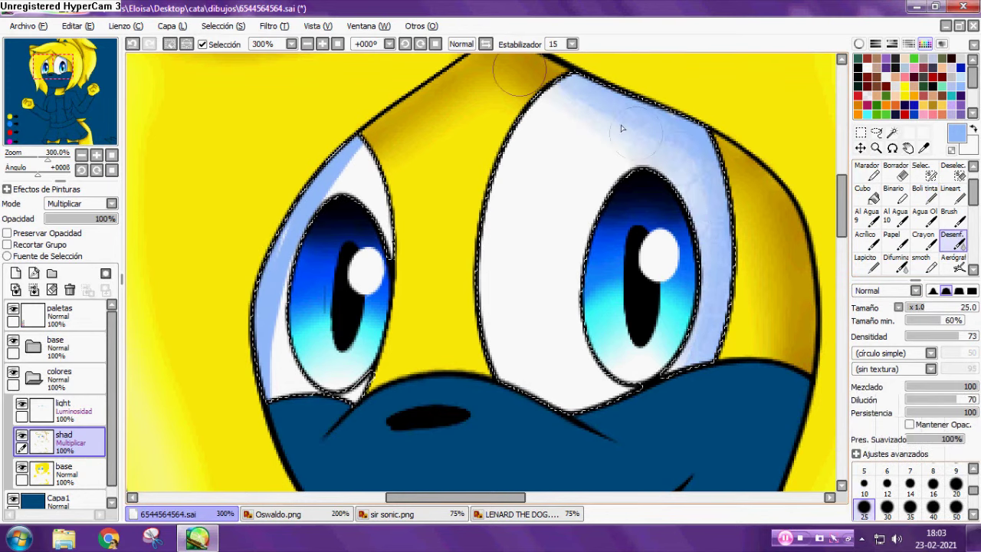
{"action": "scroll", "coordinate": [565, 238], "scroll_direction": "down", "scroll_amount": 1}
{"action": "scroll", "coordinate": [465, 333], "scroll_direction": "up", "scroll_amount": 2}
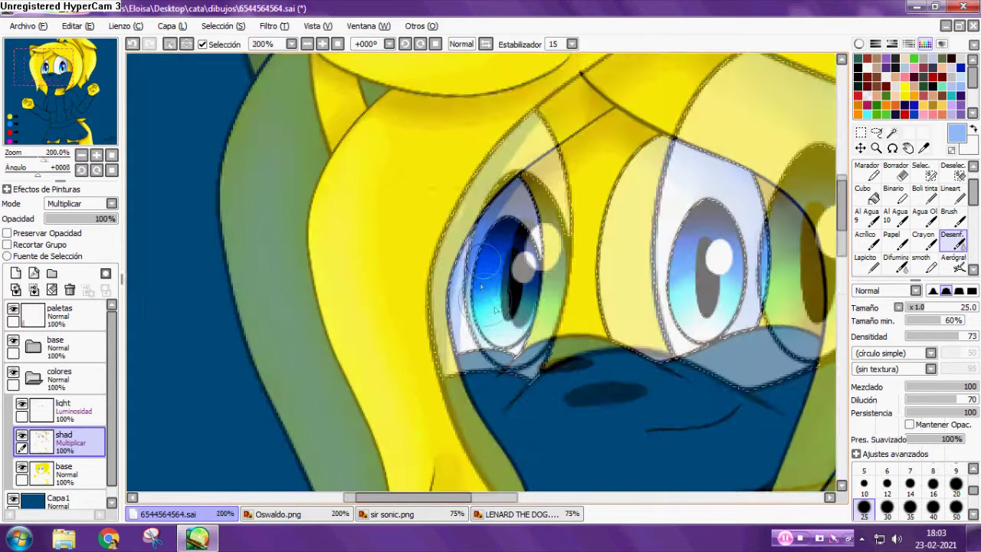
Blend the light blue shading on the smaller eye's white with the Desenf. brush at size 10.
{"action": "left_click", "coordinate": [864, 484]}
{"action": "mouse_move", "coordinate": [427, 368]}
{"action": "left_mouse_down"}
{"action": "mouse_move", "coordinate": [461, 194]}
{"action": "mouse_move", "coordinate": [476, 171]}
{"action": "left_mouse_up"}
{"action": "mouse_move", "coordinate": [467, 223]}
{"action": "left_mouse_down"}
{"action": "mouse_move", "coordinate": [518, 119]}
{"action": "mouse_move", "coordinate": [477, 146]}
{"action": "left_mouse_up"}
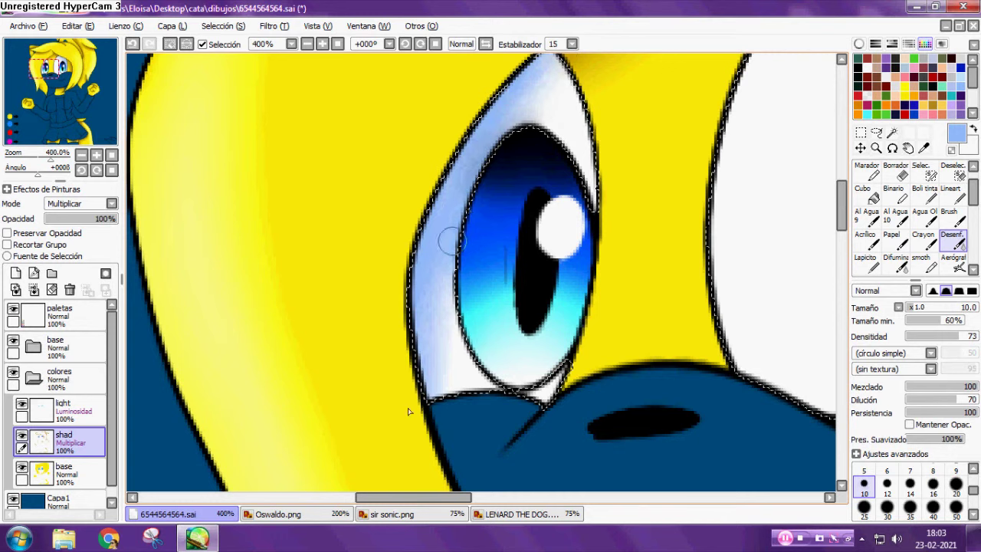
{"action": "scroll", "coordinate": [509, 234], "scroll_direction": "down", "scroll_amount": 5}
{"action": "scroll", "coordinate": [510, 218], "scroll_direction": "up", "scroll_amount": 4}
{"action": "scroll", "coordinate": [540, 219], "scroll_direction": "down", "scroll_amount": 1}
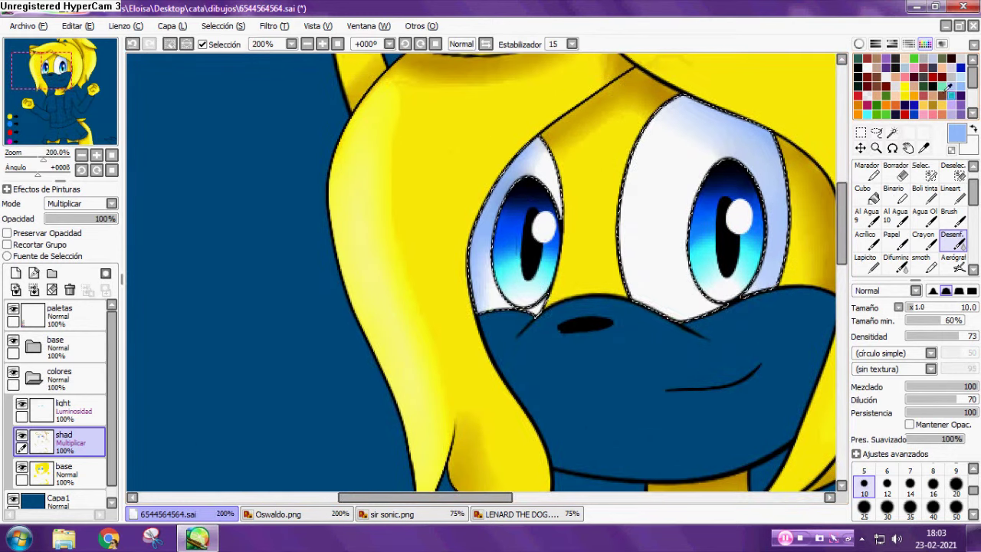
Paint a thin dark blue stroke down the inner side of the larger eye's white and blend it with the Desenf. brush.
{"action": "left_click", "coordinate": [911, 110]}
{"action": "left_click", "coordinate": [924, 193]}
{"action": "scroll", "coordinate": [633, 194], "scroll_direction": "up", "scroll_amount": 1}
{"action": "left_click_drag", "start_coordinate": [633, 135], "coordinate": [636, 333]}
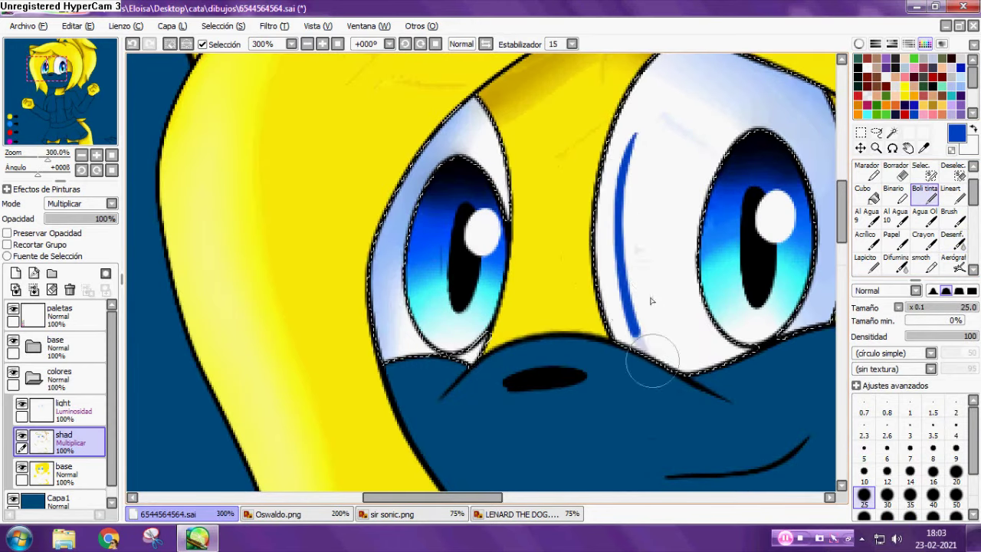
{"action": "left_click", "coordinate": [952, 239]}
{"action": "mouse_move", "coordinate": [642, 357]}
{"action": "left_mouse_down"}
{"action": "mouse_move", "coordinate": [630, 219]}
{"action": "mouse_move", "coordinate": [644, 81]}
{"action": "left_mouse_up"}
Clear the selection around the eye whites.
{"action": "scroll", "coordinate": [622, 282], "scroll_direction": "down", "scroll_amount": 1}
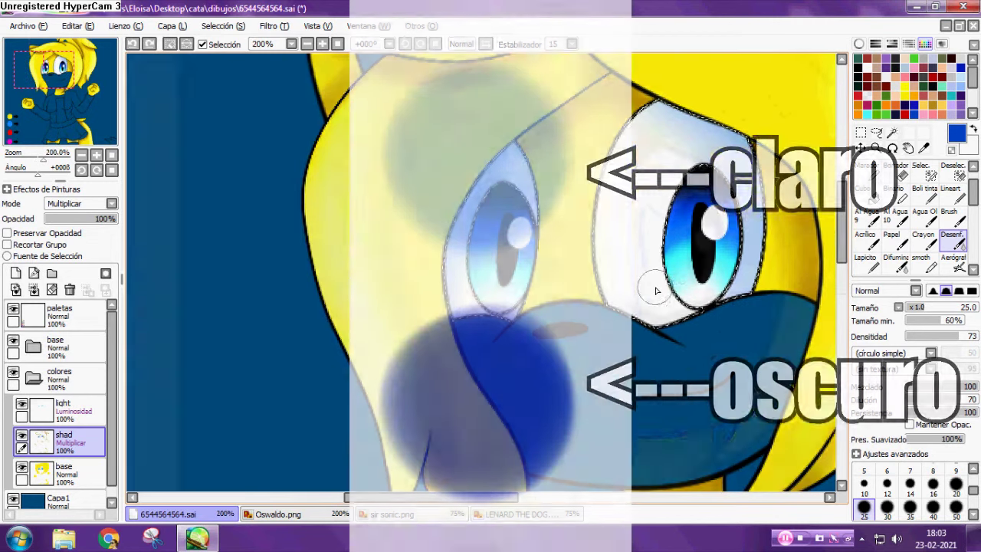
{"action": "scroll", "coordinate": [656, 291], "scroll_direction": "down", "scroll_amount": 1}
{"action": "left_click", "coordinate": [876, 132]}
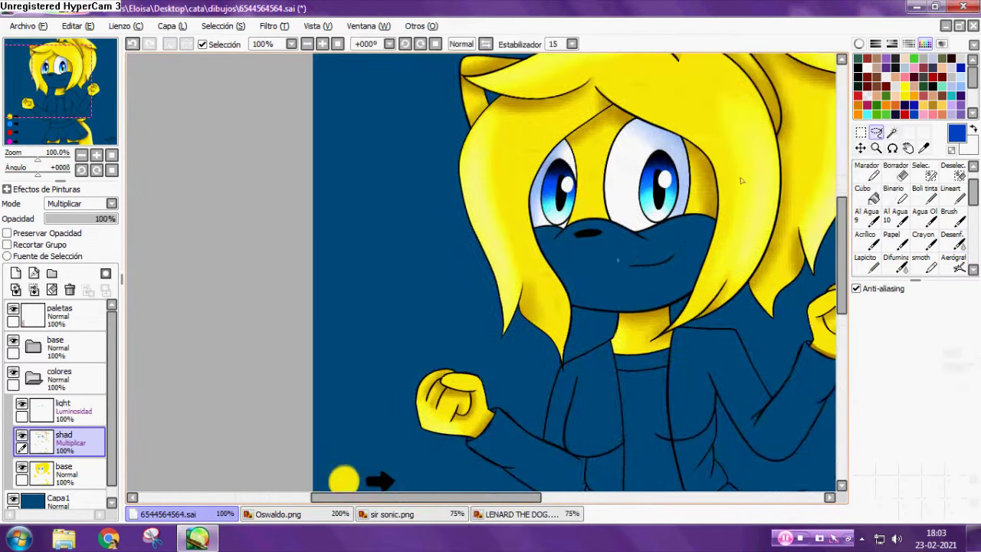
Select the muzzle and inner-ear patches with the magic wand from the line-art folder, and fill them white on the base layer inside colores.
{"action": "scroll", "coordinate": [741, 181], "scroll_direction": "down", "scroll_amount": 2}
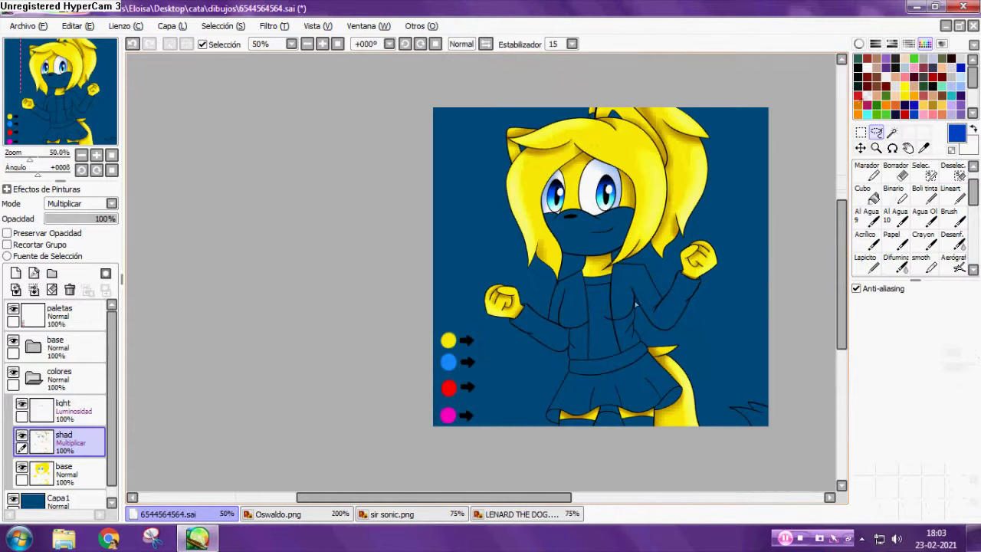
{"action": "left_click", "coordinate": [891, 133]}
{"action": "left_click", "coordinate": [72, 356]}
{"action": "scroll", "coordinate": [576, 241], "scroll_direction": "up", "scroll_amount": 1}
{"action": "scroll", "coordinate": [602, 234], "scroll_direction": "down", "scroll_amount": 1}
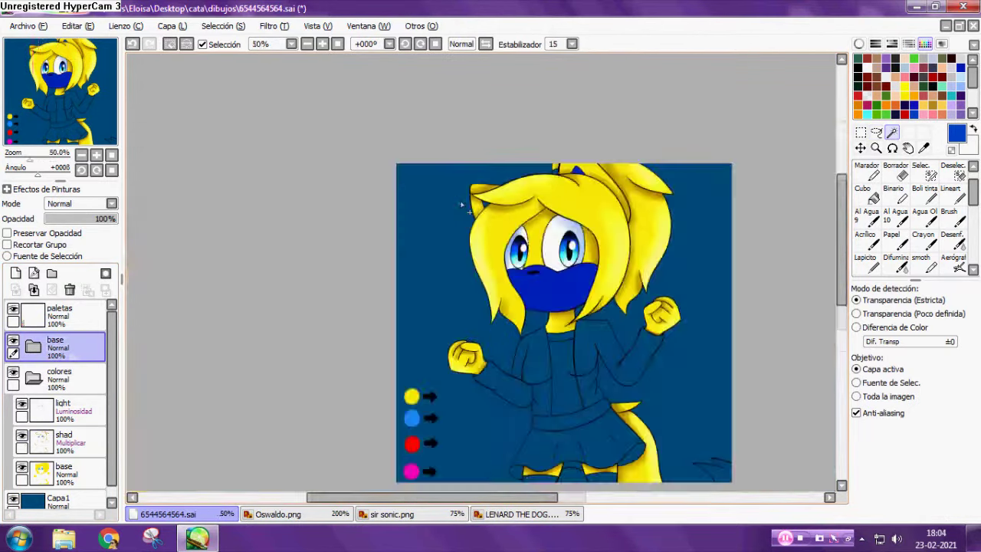
{"action": "scroll", "coordinate": [613, 203], "scroll_direction": "up", "scroll_amount": 7}
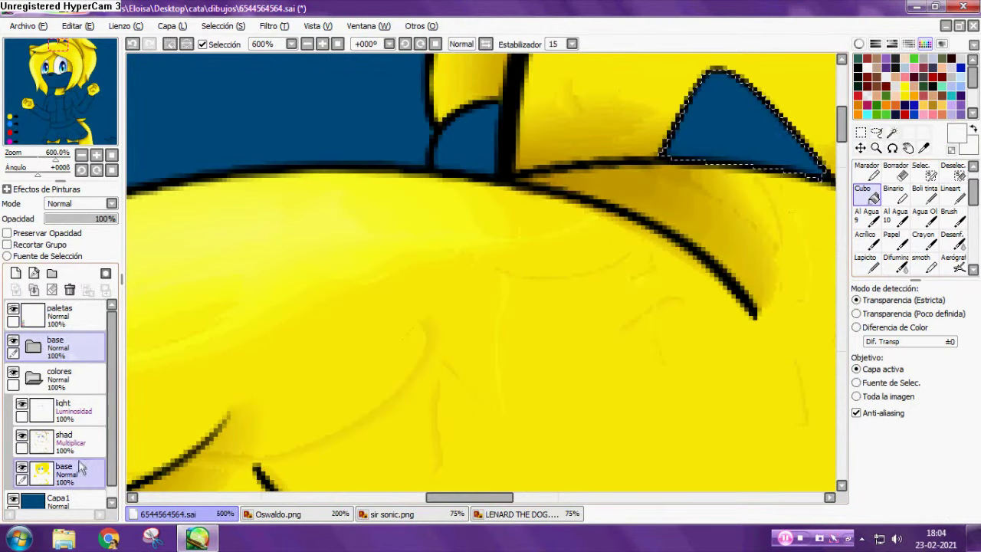
{"action": "left_click", "coordinate": [81, 467]}
{"action": "scroll", "coordinate": [460, 345], "scroll_direction": "down", "scroll_amount": 4}
{"action": "scroll", "coordinate": [491, 412], "scroll_direction": "up", "scroll_amount": 4}
Try painting grey-blue shading beside the nose on the shad layer with the Boli tinta pen at size 25.
{"action": "left_click", "coordinate": [924, 192]}
{"action": "scroll", "coordinate": [899, 115], "scroll_direction": "down", "scroll_amount": 1}
{"action": "left_click", "coordinate": [942, 96]}
{"action": "scroll", "coordinate": [490, 195], "scroll_direction": "down", "scroll_amount": 2}
{"action": "scroll", "coordinate": [467, 211], "scroll_direction": "up", "scroll_amount": 1}
{"action": "left_click", "coordinate": [76, 443]}
{"action": "scroll", "coordinate": [659, 185], "scroll_direction": "up", "scroll_amount": 2}
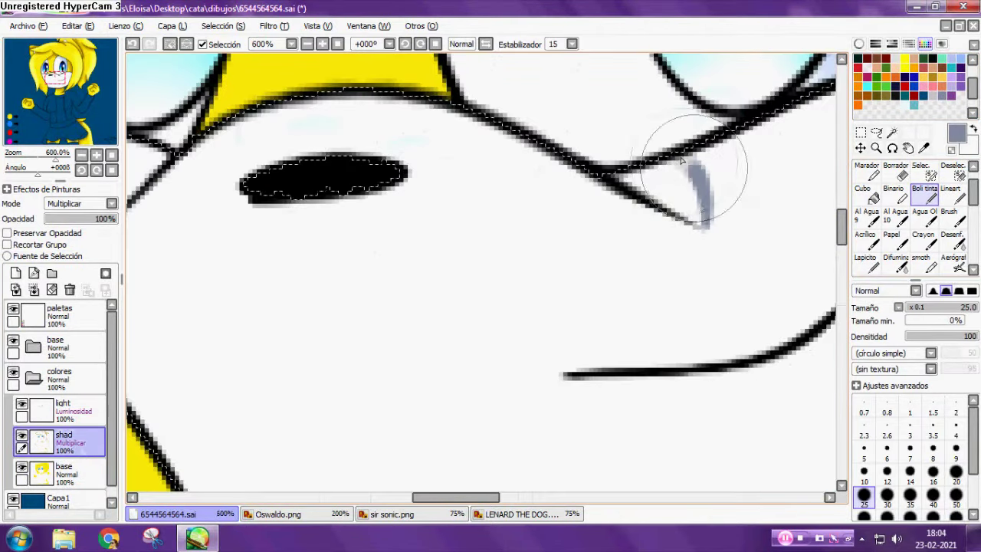
{"action": "left_click_drag", "start_coordinate": [683, 206], "coordinate": [635, 188]}
{"action": "scroll", "coordinate": [634, 218], "scroll_direction": "down", "scroll_amount": 4}
Paint light purple-grey shading along the muzzle's side edges and under the inner eye corners with the Boli tinta pen at size 25.
{"action": "left_click", "coordinate": [951, 77]}
{"action": "scroll", "coordinate": [491, 179], "scroll_direction": "up", "scroll_amount": 4}
{"action": "mouse_move", "coordinate": [400, 296]}
{"action": "left_mouse_down"}
{"action": "mouse_move", "coordinate": [434, 223]}
{"action": "mouse_move", "coordinate": [422, 264]}
{"action": "left_mouse_up"}
{"action": "scroll", "coordinate": [422, 268], "scroll_direction": "down", "scroll_amount": 1}
{"action": "scroll", "coordinate": [422, 268], "scroll_direction": "down", "scroll_amount": 1}
{"action": "key", "text": "ctrl+z"}
{"action": "key", "text": "ctrl+z"}
{"action": "key", "text": "ctrl+z"}
{"action": "left_click", "coordinate": [150, 44]}
{"action": "scroll", "coordinate": [370, 244], "scroll_direction": "down", "scroll_amount": 1}
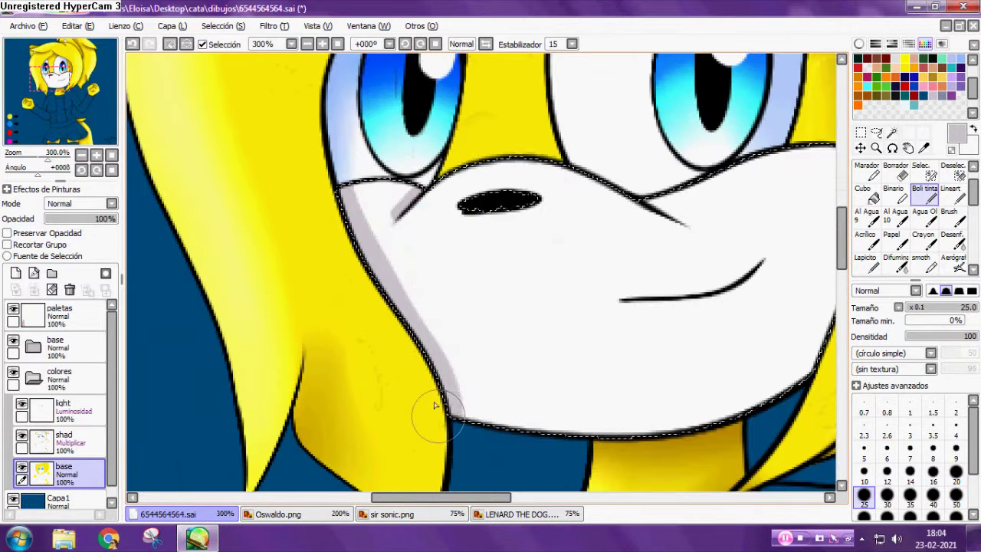
{"action": "scroll", "coordinate": [434, 404], "scroll_direction": "down", "scroll_amount": 3}
{"action": "scroll", "coordinate": [687, 283], "scroll_direction": "up", "scroll_amount": 5}
{"action": "scroll", "coordinate": [642, 225], "scroll_direction": "down", "scroll_amount": 5}
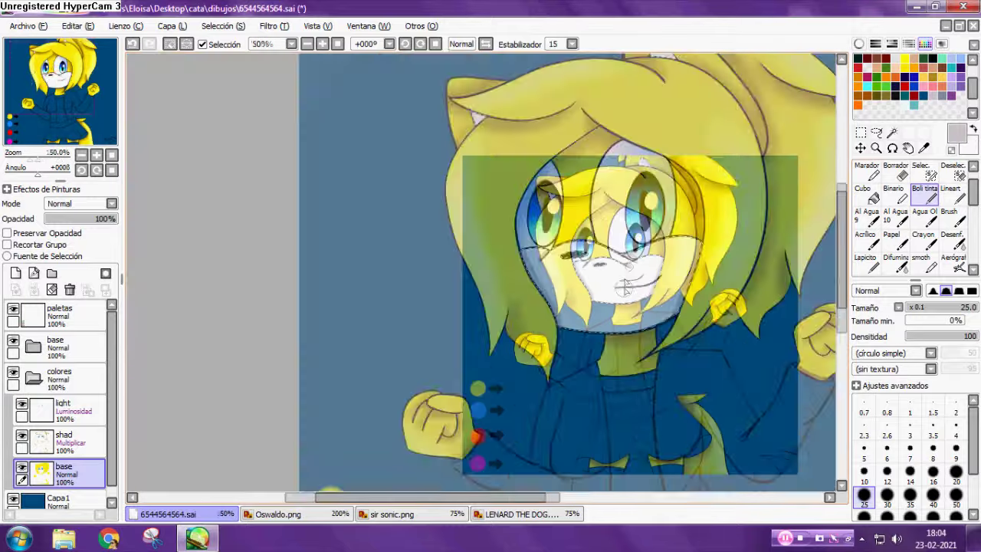
{"action": "scroll", "coordinate": [537, 291], "scroll_direction": "up", "scroll_amount": 2}
Blend the muzzle's purple-grey shading with the Desenf. brush at size 10 for the eye corners and size 25 for the edges.
{"action": "left_click", "coordinate": [952, 239]}
{"action": "scroll", "coordinate": [537, 292], "scroll_direction": "up", "scroll_amount": 2}
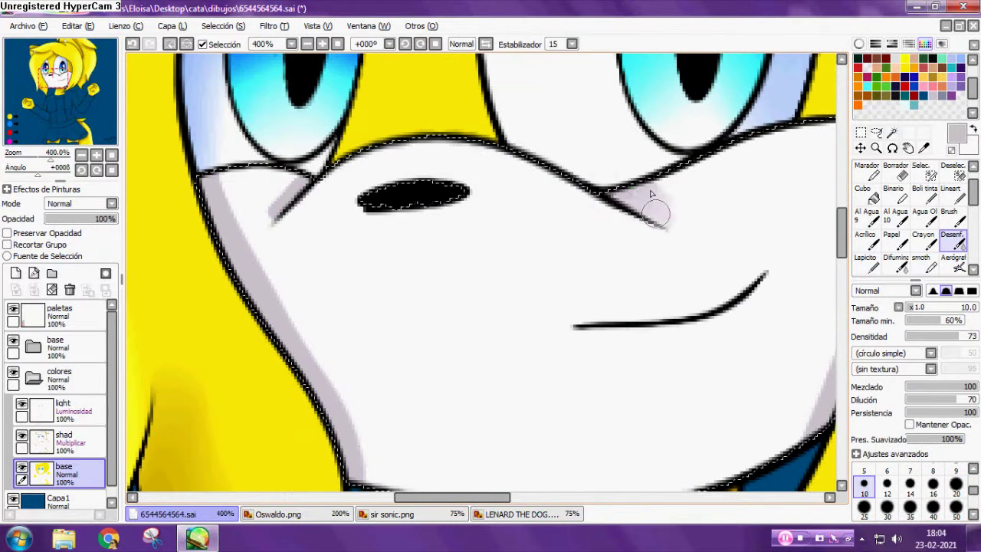
{"action": "scroll", "coordinate": [652, 199], "scroll_direction": "down", "scroll_amount": 2}
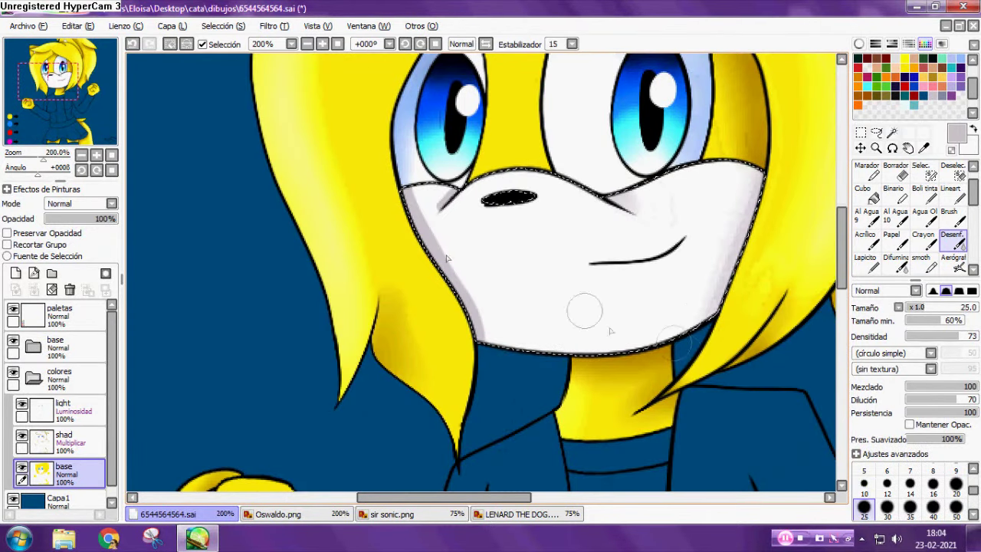
{"action": "scroll", "coordinate": [492, 375], "scroll_direction": "down", "scroll_amount": 3}
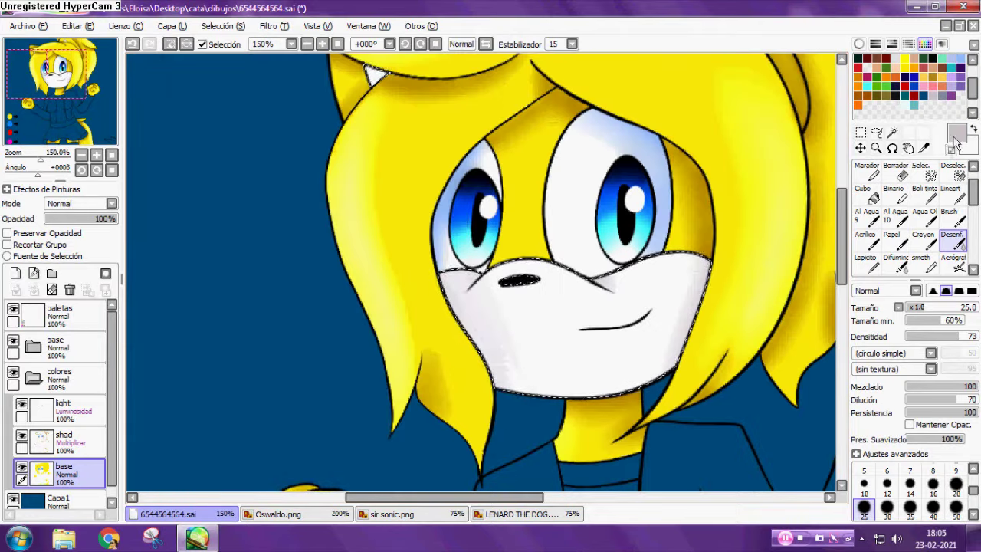
Clear the muzzle selection and select the jacket's left panel and sleeve, including the cuff gap, with the magic wand from the line-art folder.
{"action": "left_click", "coordinate": [876, 132]}
{"action": "left_click", "coordinate": [891, 133]}
{"action": "left_click", "coordinate": [80, 352]}
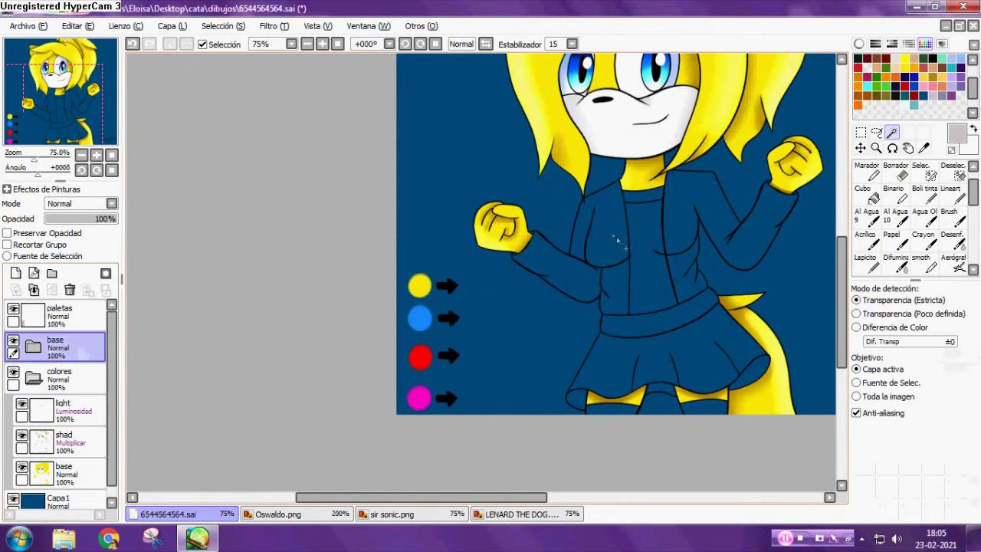
{"action": "left_click", "coordinate": [604, 244]}
{"action": "scroll", "coordinate": [603, 244], "scroll_direction": "up", "scroll_amount": 1}
{"action": "left_click", "coordinate": [534, 254]}
{"action": "scroll", "coordinate": [534, 254], "scroll_direction": "up", "scroll_amount": 4}
{"action": "scroll", "coordinate": [337, 331], "scroll_direction": "up", "scroll_amount": 4}
{"action": "left_click", "coordinate": [337, 333]}
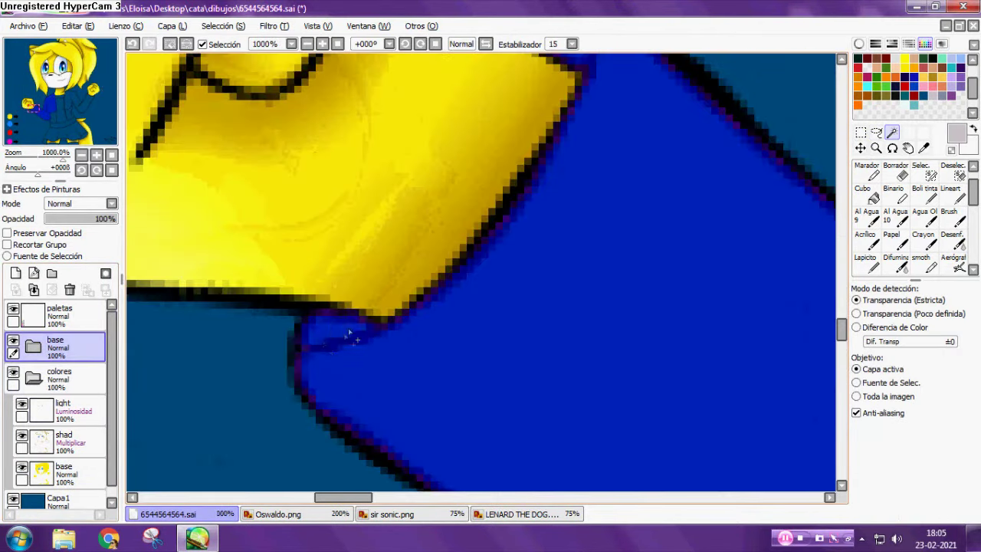
{"action": "scroll", "coordinate": [352, 333], "scroll_direction": "down", "scroll_amount": 7}
{"action": "scroll", "coordinate": [490, 361], "scroll_direction": "up", "scroll_amount": 3}
Add the jacket's right panel, its sleeve and the enclosed line-art pieces to the magic wand selection.
{"action": "left_click", "coordinate": [542, 310]}
{"action": "scroll", "coordinate": [543, 310], "scroll_direction": "down", "scroll_amount": 3}
{"action": "scroll", "coordinate": [537, 274], "scroll_direction": "up", "scroll_amount": 2}
{"action": "scroll", "coordinate": [573, 281], "scroll_direction": "down", "scroll_amount": 4}
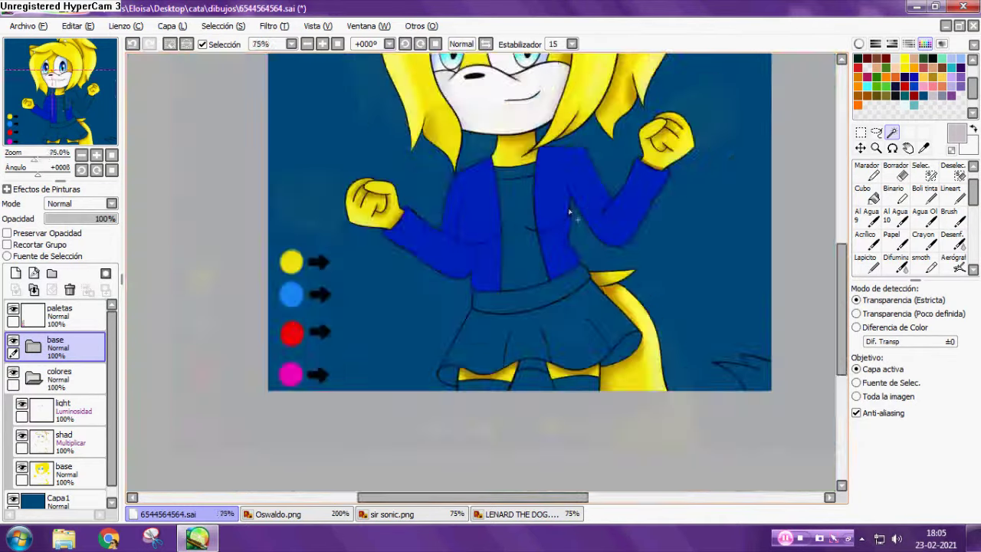
{"action": "scroll", "coordinate": [521, 256], "scroll_direction": "up", "scroll_amount": 5}
{"action": "scroll", "coordinate": [521, 256], "scroll_direction": "down", "scroll_amount": 5}
{"action": "scroll", "coordinate": [508, 246], "scroll_direction": "up", "scroll_amount": 5}
{"action": "scroll", "coordinate": [524, 250], "scroll_direction": "down", "scroll_amount": 5}
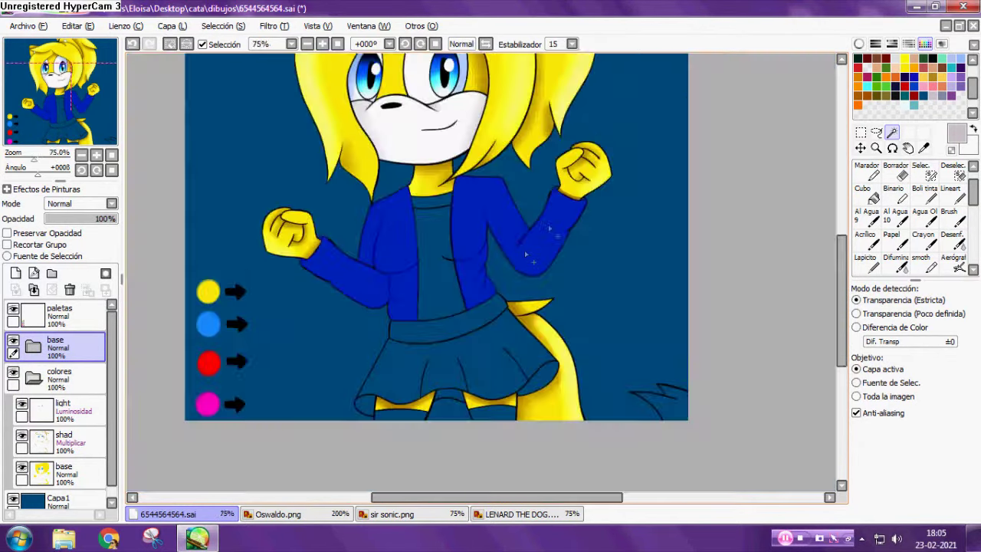
Add the missed slivers along the jacket's lines to the selection with the magic wand and the Selec. pen at size 25.
{"action": "scroll", "coordinate": [525, 250], "scroll_direction": "up", "scroll_amount": 6}
{"action": "scroll", "coordinate": [528, 142], "scroll_direction": "up", "scroll_amount": 1}
{"action": "left_click", "coordinate": [528, 142]}
{"action": "scroll", "coordinate": [528, 145], "scroll_direction": "down", "scroll_amount": 6}
{"action": "scroll", "coordinate": [552, 307], "scroll_direction": "up", "scroll_amount": 2}
{"action": "scroll", "coordinate": [560, 317], "scroll_direction": "down", "scroll_amount": 1}
{"action": "scroll", "coordinate": [560, 317], "scroll_direction": "up", "scroll_amount": 5}
{"action": "left_click", "coordinate": [925, 172]}
{"action": "scroll", "coordinate": [670, 342], "scroll_direction": "down", "scroll_amount": 6}
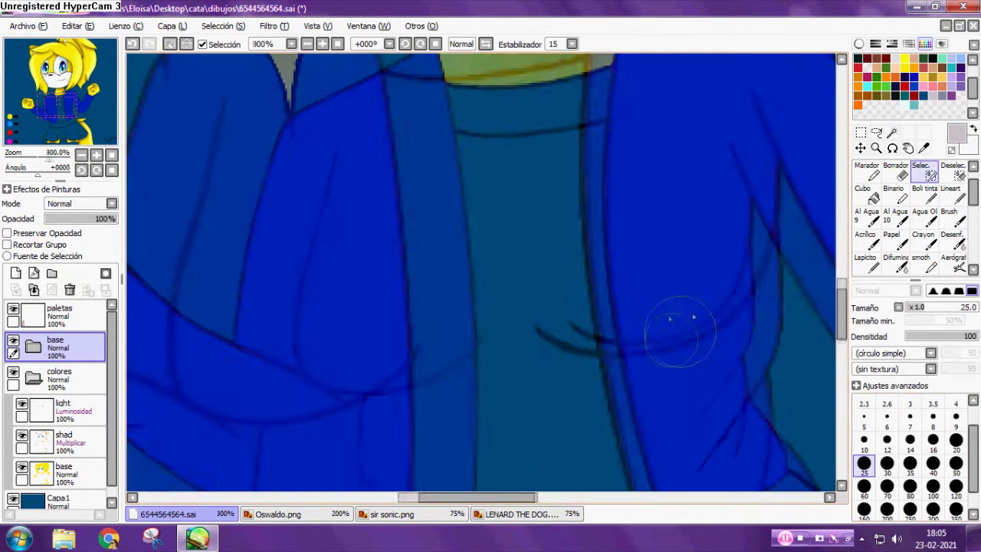
Sample red from the canvas palette and fill the selected jacket with the Cubo tool on the base layer inside colores.
{"action": "left_click", "coordinate": [871, 199]}
{"action": "scroll", "coordinate": [195, 389], "scroll_direction": "down", "scroll_amount": 2}
{"action": "scroll", "coordinate": [195, 389], "scroll_direction": "up", "scroll_amount": 1}
{"action": "right_click", "coordinate": [203, 350]}
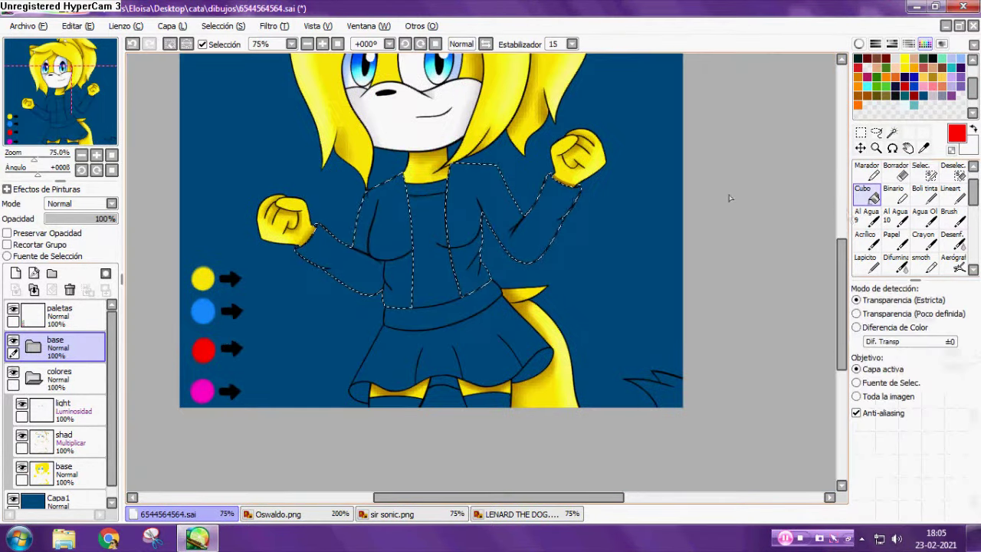
{"action": "left_click", "coordinate": [59, 473]}
{"action": "left_click", "coordinate": [393, 280]}
{"action": "left_click", "coordinate": [466, 265]}
{"action": "scroll", "coordinate": [336, 213], "scroll_direction": "up", "scroll_amount": 2}
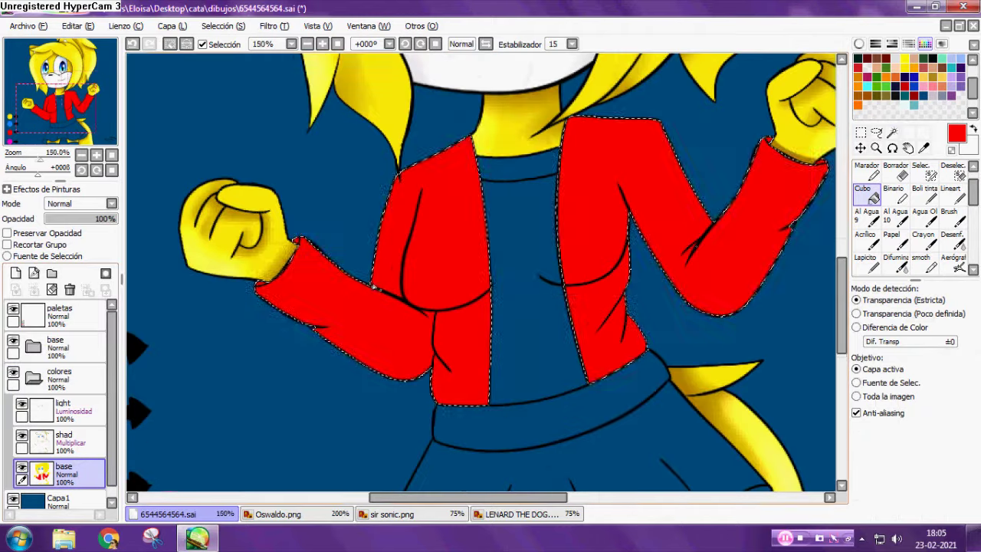
Paint dark red shadow along the left armpit fold of the jacket on the shad layer with the Boli tinta pen at size 25.
{"action": "left_click", "coordinate": [925, 195]}
{"action": "left_click", "coordinate": [64, 442]}
{"action": "scroll", "coordinate": [465, 183], "scroll_direction": "up", "scroll_amount": 2}
{"action": "scroll", "coordinate": [394, 287], "scroll_direction": "down", "scroll_amount": 1}
{"action": "scroll", "coordinate": [394, 288], "scroll_direction": "up", "scroll_amount": 1}
{"action": "scroll", "coordinate": [872, 67], "scroll_direction": "up", "scroll_amount": 2}
{"action": "left_click_drag", "start_coordinate": [370, 262], "coordinate": [414, 152]}
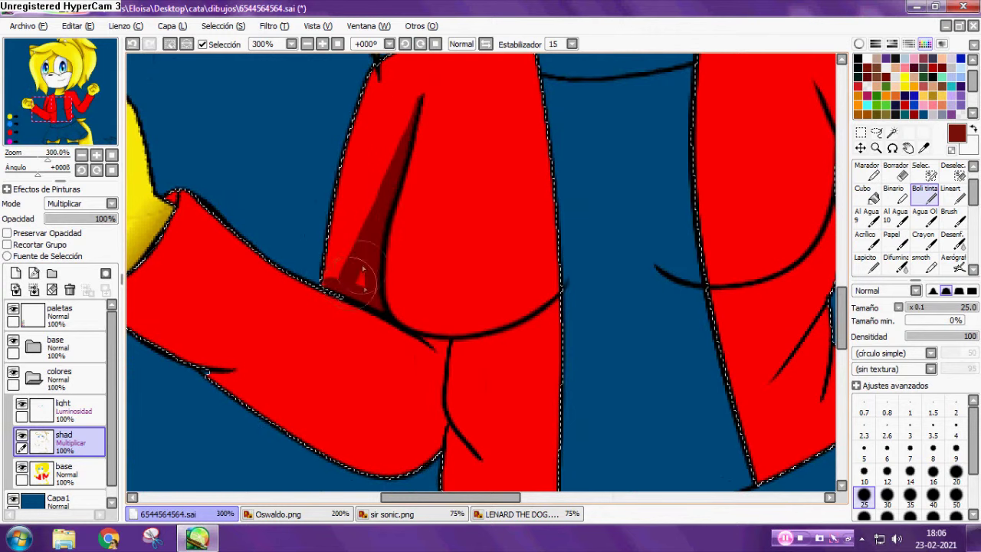
{"action": "scroll", "coordinate": [468, 429], "scroll_direction": "up", "scroll_amount": 2}
Paint dark red shadows beneath the jacket's chest curves and along the right panel's waist fold.
{"action": "mouse_move", "coordinate": [333, 244]}
{"action": "left_mouse_down"}
{"action": "mouse_move", "coordinate": [383, 274]}
{"action": "mouse_move", "coordinate": [622, 219]}
{"action": "left_mouse_up"}
{"action": "left_click_drag", "start_coordinate": [620, 238], "coordinate": [368, 275]}
{"action": "mouse_move", "coordinate": [789, 177]}
{"action": "left_mouse_down"}
{"action": "mouse_move", "coordinate": [215, 288]}
{"action": "mouse_move", "coordinate": [521, 138]}
{"action": "left_mouse_up"}
{"action": "left_click_drag", "start_coordinate": [397, 444], "coordinate": [455, 279]}
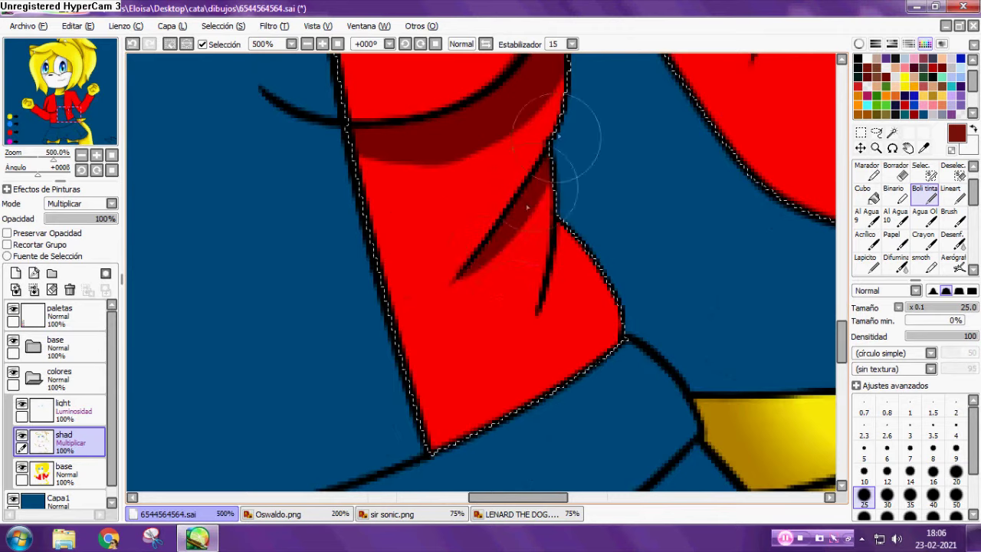
Paint dark red shadows around the right sleeve's elbow creases and inside its cuff.
{"action": "scroll", "coordinate": [546, 305], "scroll_direction": "up", "scroll_amount": 2}
{"action": "left_click_drag", "start_coordinate": [561, 337], "coordinate": [486, 437]}
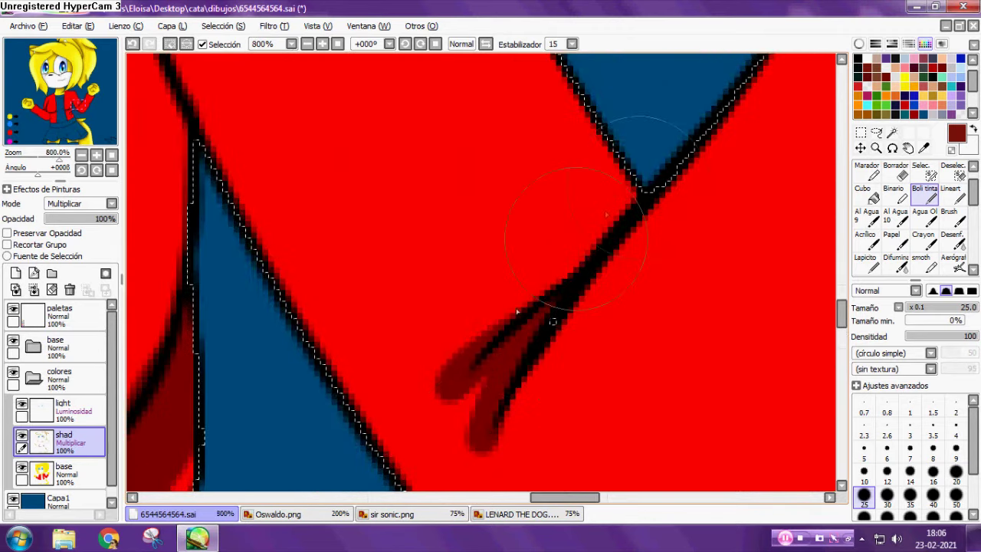
{"action": "left_click_drag", "start_coordinate": [636, 196], "coordinate": [454, 358]}
{"action": "scroll", "coordinate": [537, 291], "scroll_direction": "down", "scroll_amount": 3}
{"action": "scroll", "coordinate": [519, 216], "scroll_direction": "up", "scroll_amount": 3}
{"action": "mouse_move", "coordinate": [697, 77]}
{"action": "left_mouse_down"}
{"action": "mouse_move", "coordinate": [520, 223]}
{"action": "mouse_move", "coordinate": [528, 227]}
{"action": "left_mouse_up"}
{"action": "mouse_move", "coordinate": [789, 325]}
{"action": "left_mouse_down"}
{"action": "mouse_move", "coordinate": [752, 311]}
{"action": "mouse_move", "coordinate": [768, 316]}
{"action": "left_mouse_up"}
{"action": "scroll", "coordinate": [521, 260], "scroll_direction": "down", "scroll_amount": 6}
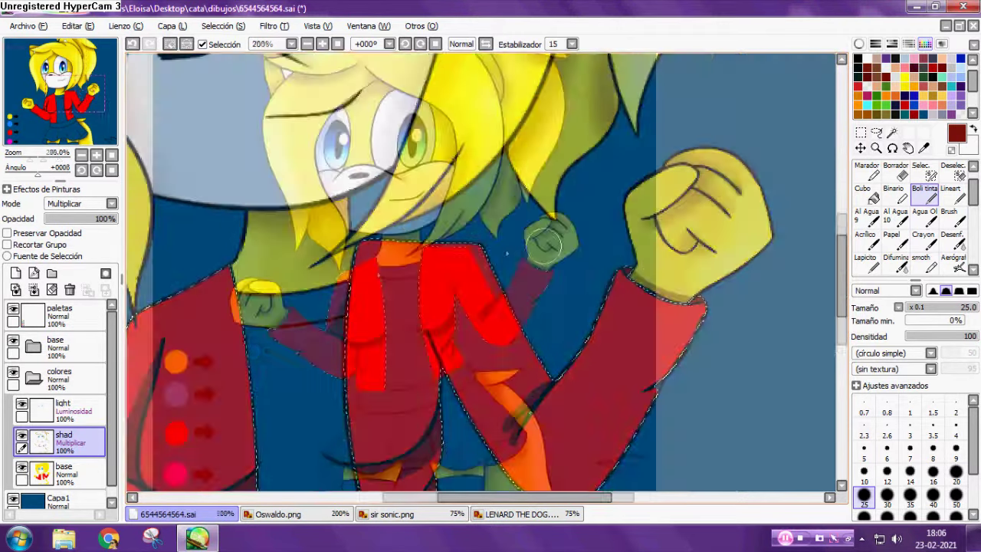
Add the uncoloured gap at the right forearm crease to the selection and paint it red on the base layer inside colores.
{"action": "scroll", "coordinate": [513, 311], "scroll_direction": "up", "scroll_amount": 5}
{"action": "scroll", "coordinate": [645, 295], "scroll_direction": "up", "scroll_amount": 2}
{"action": "key", "text": "w"}
{"action": "left_click", "coordinate": [71, 348]}
{"action": "left_click", "coordinate": [713, 274]}
{"action": "left_click", "coordinate": [928, 197]}
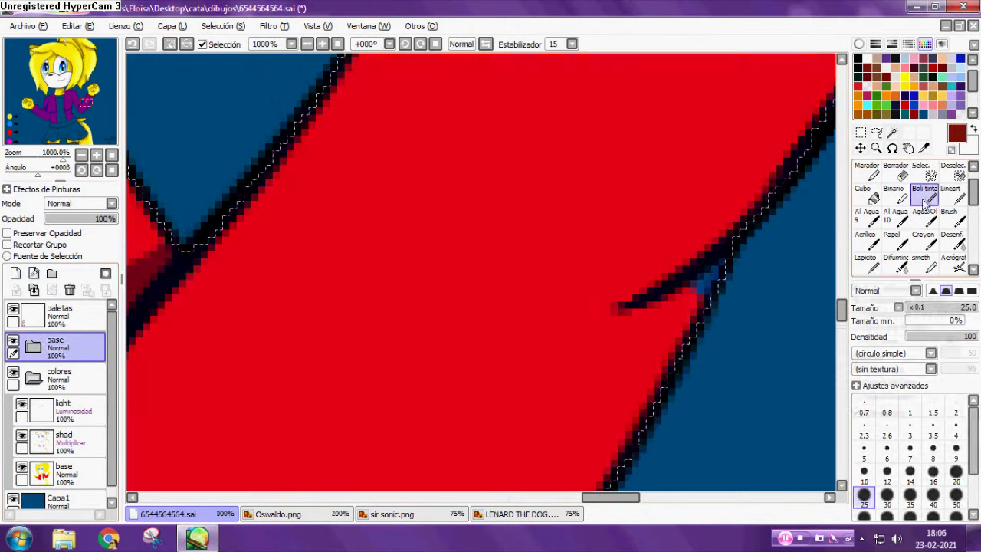
{"action": "left_click", "coordinate": [74, 474]}
{"action": "right_click", "coordinate": [655, 340]}
{"action": "left_click_drag", "start_coordinate": [690, 303], "coordinate": [715, 286]}
{"action": "scroll", "coordinate": [398, 285], "scroll_direction": "down", "scroll_amount": 3}
{"action": "scroll", "coordinate": [220, 314], "scroll_direction": "up", "scroll_amount": 4}
Sample the dark red and paint a shadow under the right forearm crease on the shad layer.
{"action": "right_click", "coordinate": [232, 310]}
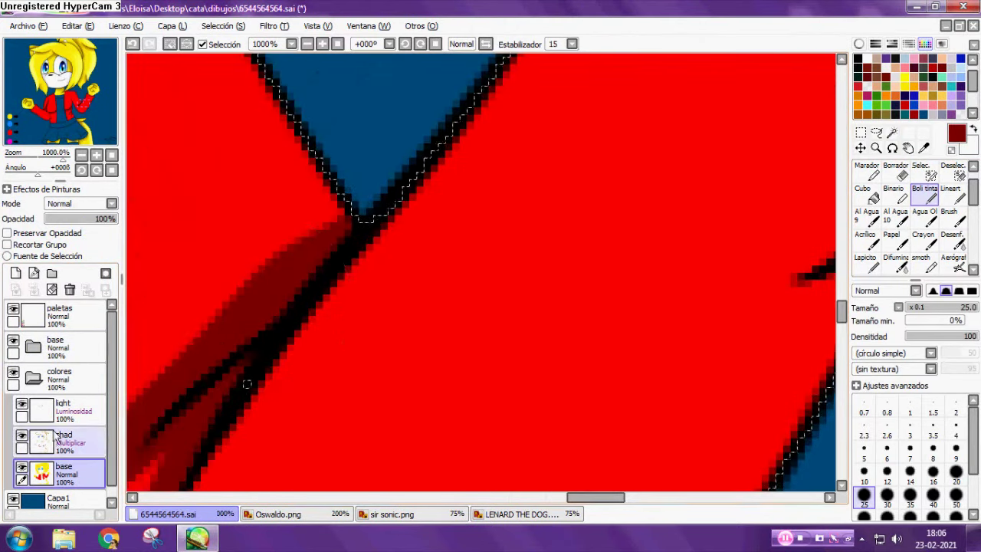
{"action": "left_click", "coordinate": [68, 440]}
{"action": "scroll", "coordinate": [356, 437], "scroll_direction": "down", "scroll_amount": 4}
{"action": "scroll", "coordinate": [624, 341], "scroll_direction": "up", "scroll_amount": 3}
{"action": "left_click_drag", "start_coordinate": [575, 364], "coordinate": [633, 339]}
{"action": "scroll", "coordinate": [544, 389], "scroll_direction": "down", "scroll_amount": 2}
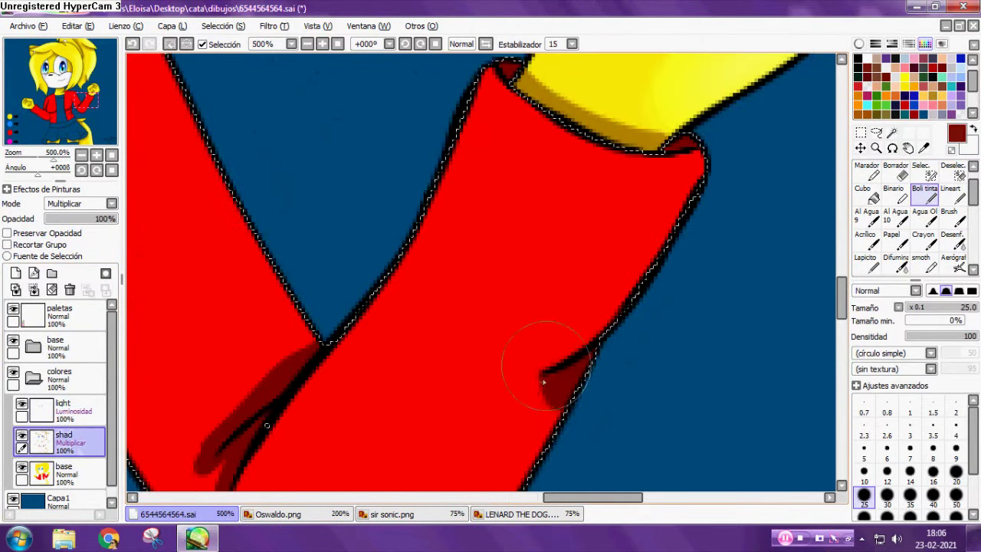
{"action": "scroll", "coordinate": [544, 381], "scroll_direction": "down", "scroll_amount": 4}
Add the uncoloured gap at the left forearm crease to the selection and paint it red on the base layer inside colores.
{"action": "scroll", "coordinate": [304, 368], "scroll_direction": "up", "scroll_amount": 5}
{"action": "left_click", "coordinate": [891, 132]}
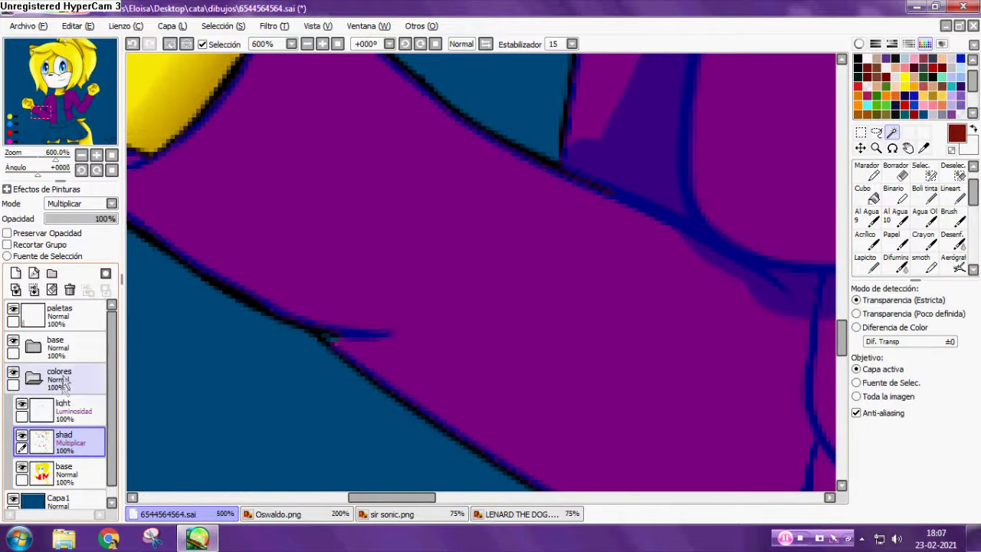
{"action": "left_click", "coordinate": [65, 348]}
{"action": "scroll", "coordinate": [318, 348], "scroll_direction": "up", "scroll_amount": 3}
{"action": "left_click", "coordinate": [343, 328]}
{"action": "left_click", "coordinate": [924, 194]}
{"action": "left_click", "coordinate": [65, 472]}
{"action": "right_click", "coordinate": [374, 342]}
{"action": "left_click", "coordinate": [360, 347]}
{"action": "scroll", "coordinate": [360, 349], "scroll_direction": "down", "scroll_amount": 5}
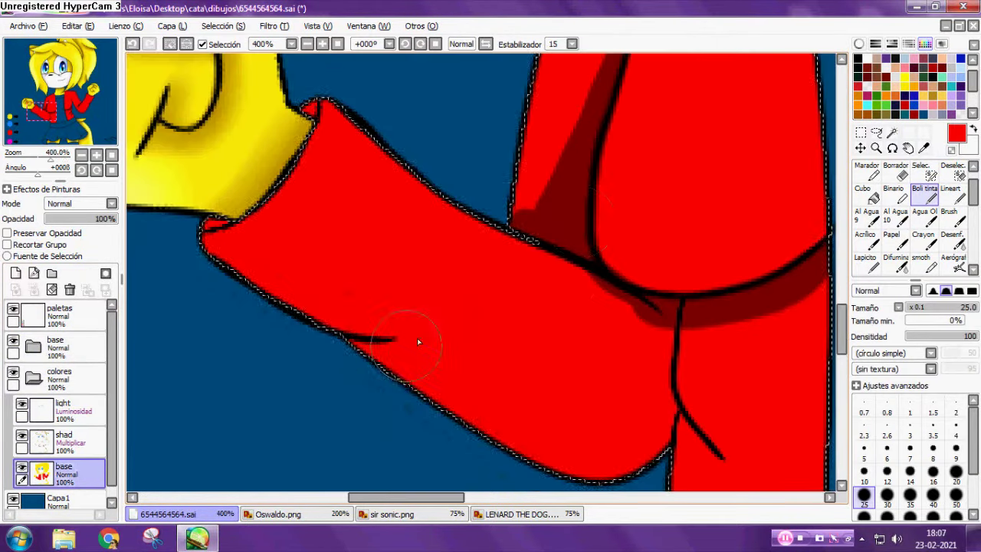
Paint a dark red shadow under the left forearm crease on the shad layer.
{"action": "left_click", "coordinate": [98, 435]}
{"action": "scroll", "coordinate": [354, 351], "scroll_direction": "up", "scroll_amount": 3}
{"action": "mouse_move", "coordinate": [362, 345]}
{"action": "left_mouse_down"}
{"action": "mouse_move", "coordinate": [392, 331]}
{"action": "mouse_move", "coordinate": [414, 338]}
{"action": "left_mouse_up"}
{"action": "scroll", "coordinate": [338, 327], "scroll_direction": "down", "scroll_amount": 5}
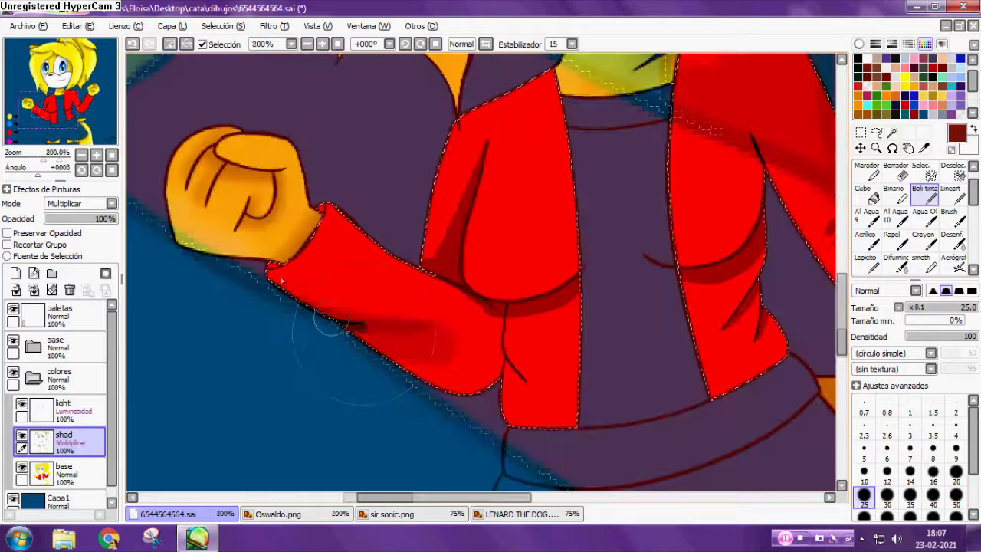
Paint dark red shadows in the left cuff, along the left inner elbow and beside the left waist fold.
{"action": "scroll", "coordinate": [307, 216], "scroll_direction": "up", "scroll_amount": 6}
{"action": "left_click_drag", "start_coordinate": [391, 204], "coordinate": [407, 211]}
{"action": "scroll", "coordinate": [306, 268], "scroll_direction": "down", "scroll_amount": 3}
{"action": "left_click_drag", "start_coordinate": [247, 377], "coordinate": [234, 381]}
{"action": "scroll", "coordinate": [234, 381], "scroll_direction": "down", "scroll_amount": 4}
{"action": "scroll", "coordinate": [307, 453], "scroll_direction": "up", "scroll_amount": 4}
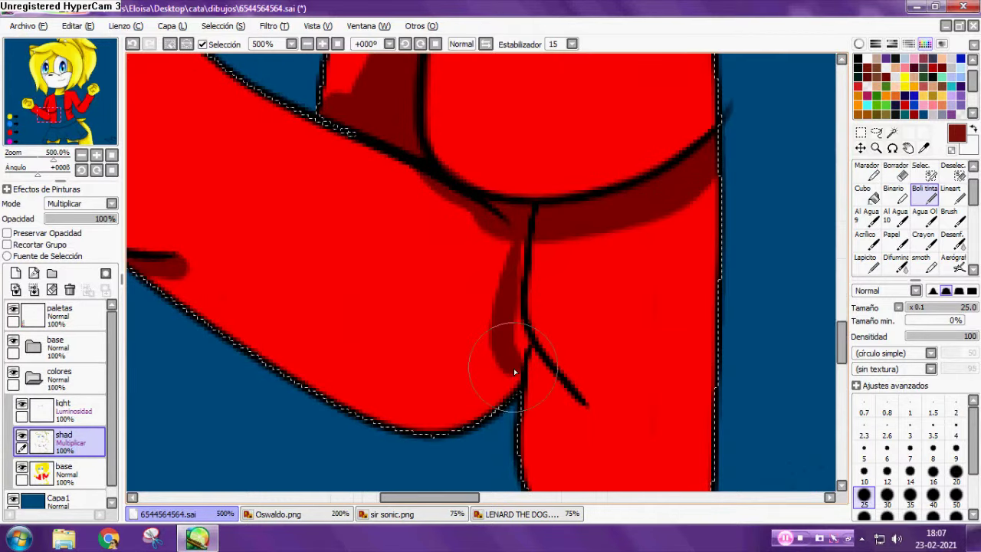
{"action": "scroll", "coordinate": [518, 351], "scroll_direction": "down", "scroll_amount": 5}
{"action": "scroll", "coordinate": [504, 343], "scroll_direction": "up", "scroll_amount": 3}
{"action": "scroll", "coordinate": [504, 343], "scroll_direction": "down", "scroll_amount": 3}
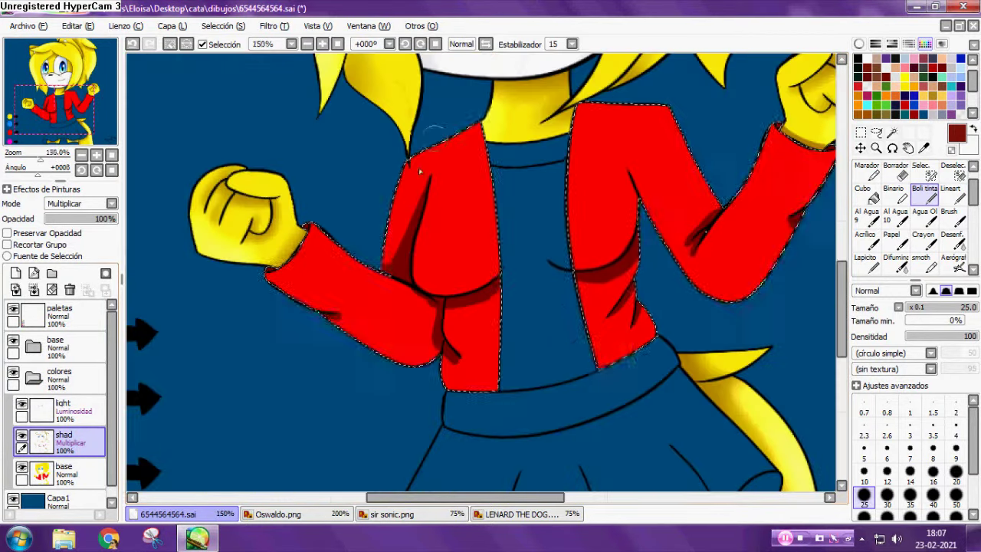
Paint white highlight strokes on the right sleeve on the light layer with the Boli tinta pen at size 25.
{"action": "left_click", "coordinate": [80, 411]}
{"action": "right_click", "coordinate": [636, 214]}
{"action": "scroll", "coordinate": [665, 115], "scroll_direction": "up", "scroll_amount": 2}
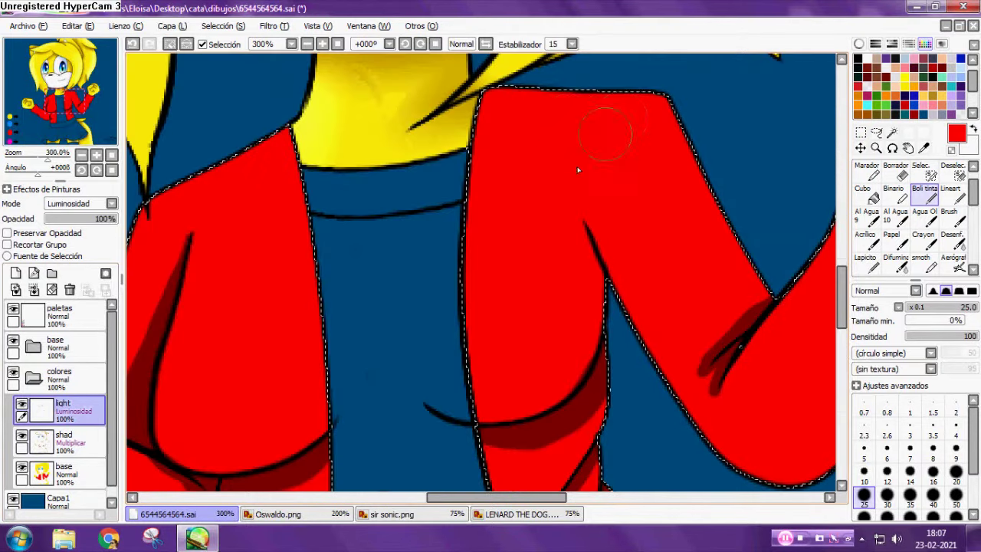
{"action": "scroll", "coordinate": [578, 170], "scroll_direction": "up", "scroll_amount": 1}
{"action": "left_click", "coordinate": [893, 44]}
{"action": "left_click", "coordinate": [892, 44]}
{"action": "left_click", "coordinate": [868, 59]}
{"action": "scroll", "coordinate": [767, 154], "scroll_direction": "down", "scroll_amount": 2}
{"action": "scroll", "coordinate": [686, 165], "scroll_direction": "up", "scroll_amount": 1}
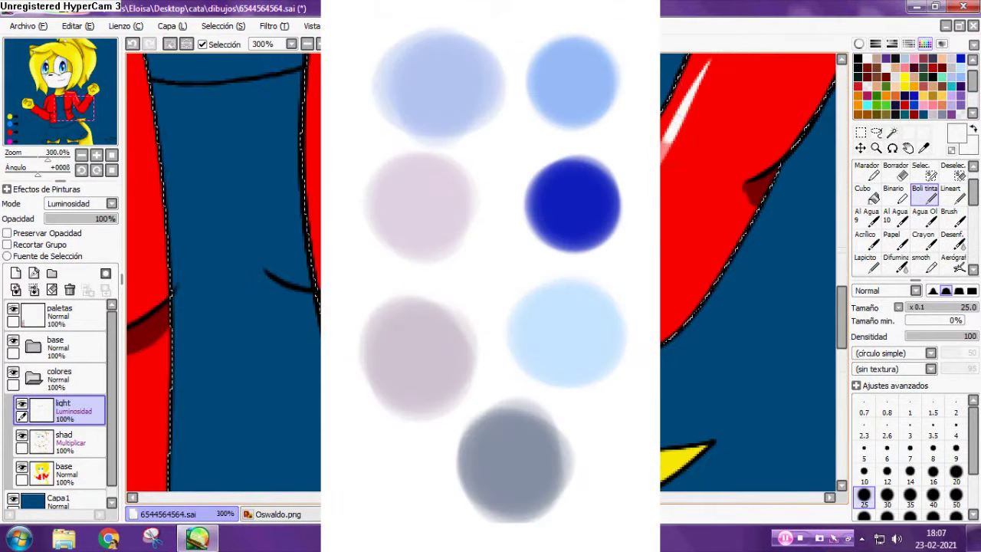
Paint white highlight strokes along the jacket's shoulders, chest curves, lower panels and left sleeve on the light layer.
{"action": "scroll", "coordinate": [731, 182], "scroll_direction": "down", "scroll_amount": 2}
{"action": "scroll", "coordinate": [314, 268], "scroll_direction": "up", "scroll_amount": 2}
{"action": "scroll", "coordinate": [314, 268], "scroll_direction": "down", "scroll_amount": 2}
{"action": "scroll", "coordinate": [712, 284], "scroll_direction": "up", "scroll_amount": 3}
{"action": "left_click_drag", "start_coordinate": [710, 345], "coordinate": [662, 370]}
{"action": "scroll", "coordinate": [674, 360], "scroll_direction": "down", "scroll_amount": 3}
{"action": "scroll", "coordinate": [314, 246], "scroll_direction": "up", "scroll_amount": 3}
{"action": "scroll", "coordinate": [318, 261], "scroll_direction": "down", "scroll_amount": 1}
{"action": "left_click_drag", "start_coordinate": [715, 246], "coordinate": [733, 350]}
{"action": "scroll", "coordinate": [732, 348], "scroll_direction": "down", "scroll_amount": 2}
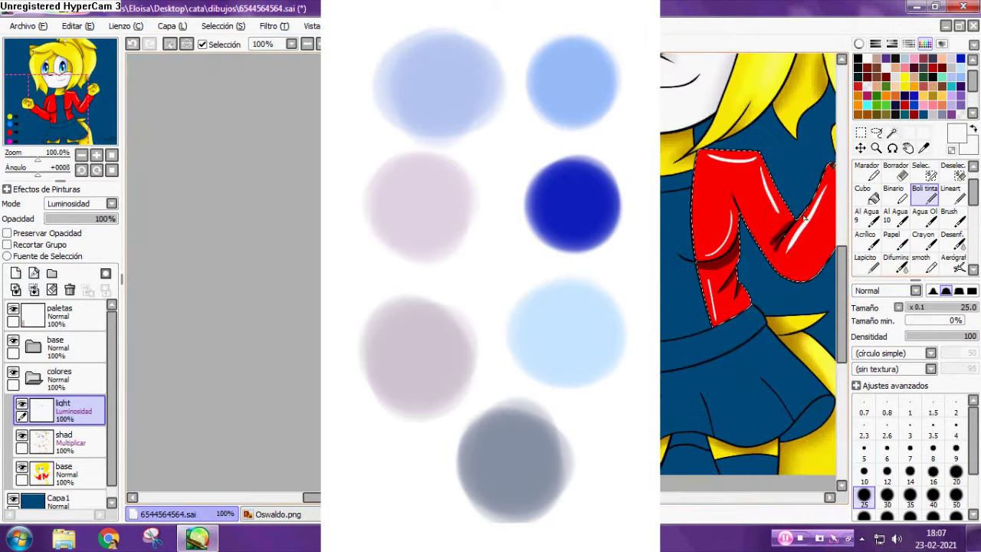
Try blending the white highlight on the jacket's right shoulder with the Desenf. brush.
{"action": "left_click", "coordinate": [952, 241]}
{"action": "scroll", "coordinate": [748, 160], "scroll_direction": "up", "scroll_amount": 2}
{"action": "left_click_drag", "start_coordinate": [674, 155], "coordinate": [759, 163]}
{"action": "key", "text": "ctrl+z"}
Smudge the white highlights on the jacket's shoulders, chest curves and sleeves with the Difuminar brush at size 25.
{"action": "left_click", "coordinate": [895, 259]}
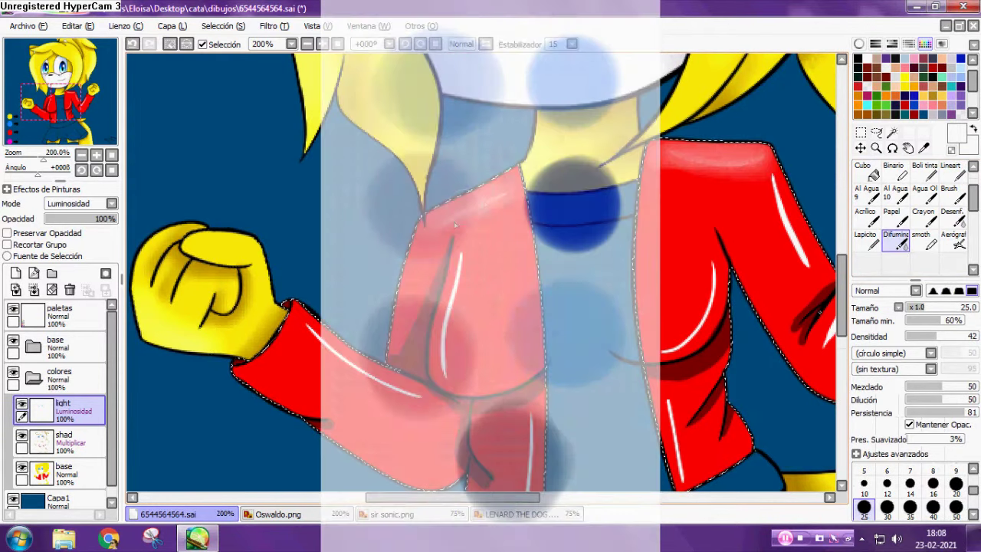
{"action": "left_click_drag", "start_coordinate": [437, 222], "coordinate": [510, 193]}
{"action": "left_click_drag", "start_coordinate": [462, 253], "coordinate": [446, 374]}
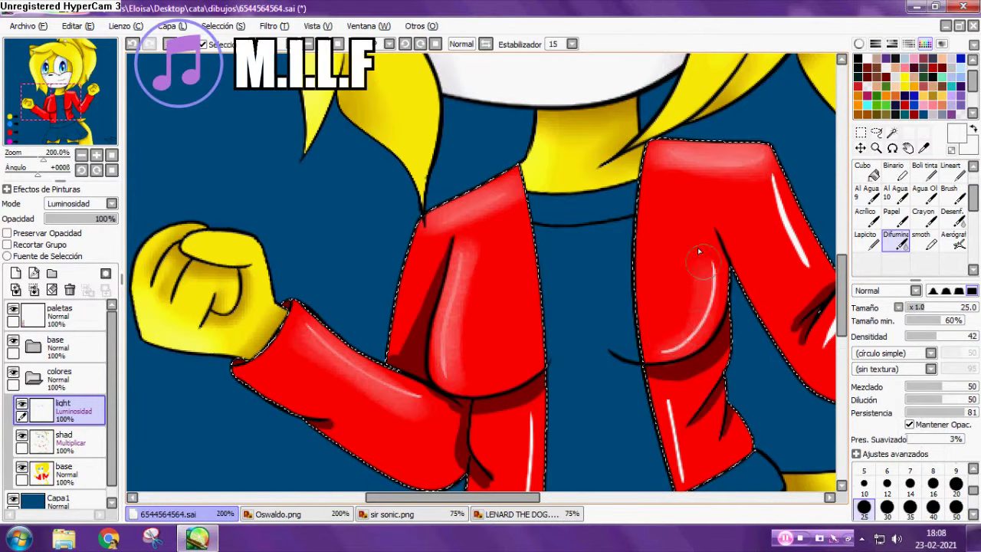
{"action": "scroll", "coordinate": [679, 412], "scroll_direction": "down", "scroll_amount": 2}
{"action": "left_click_drag", "start_coordinate": [533, 349], "coordinate": [532, 342]}
{"action": "left_click_drag", "start_coordinate": [674, 253], "coordinate": [507, 317]}
{"action": "left_click_drag", "start_coordinate": [605, 170], "coordinate": [643, 265]}
Soften the smudged highlights across the jacket's chest, shoulders, lower panels and sleeves with the Desenf. brush at size 25.
{"action": "left_click", "coordinate": [953, 217]}
{"action": "left_click_drag", "start_coordinate": [740, 212], "coordinate": [663, 335]}
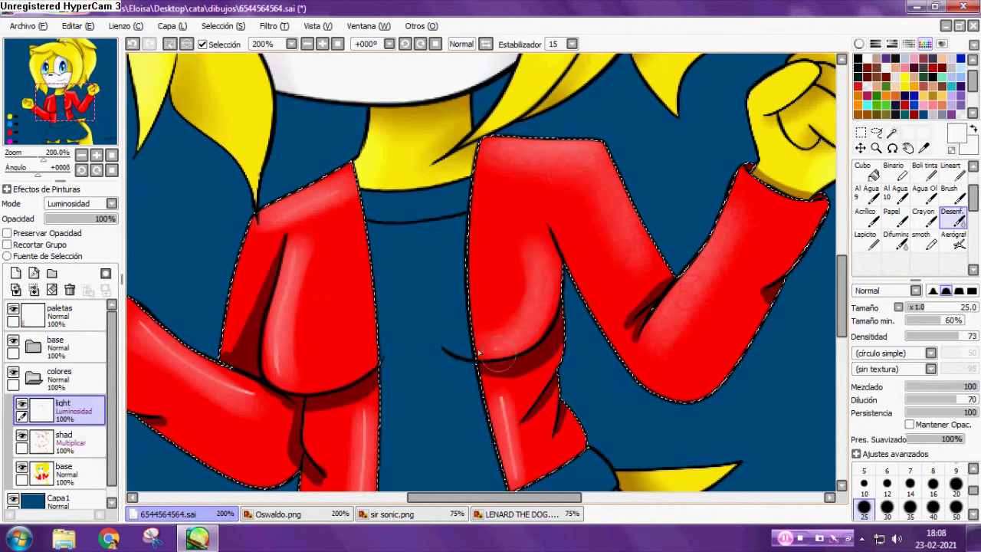
{"action": "left_click_drag", "start_coordinate": [503, 318], "coordinate": [493, 272]}
{"action": "left_click_drag", "start_coordinate": [489, 353], "coordinate": [505, 422]}
{"action": "scroll", "coordinate": [467, 311], "scroll_direction": "down", "scroll_amount": 2}
{"action": "scroll", "coordinate": [357, 296], "scroll_direction": "up", "scroll_amount": 3}
{"action": "mouse_move", "coordinate": [529, 359]}
{"action": "left_mouse_down"}
{"action": "mouse_move", "coordinate": [539, 195]}
{"action": "mouse_move", "coordinate": [529, 342]}
{"action": "left_mouse_up"}
{"action": "left_click_drag", "start_coordinate": [377, 193], "coordinate": [481, 219]}
{"action": "scroll", "coordinate": [426, 189], "scroll_direction": "up", "scroll_amount": 5}
{"action": "scroll", "coordinate": [460, 197], "scroll_direction": "right", "scroll_amount": 2}
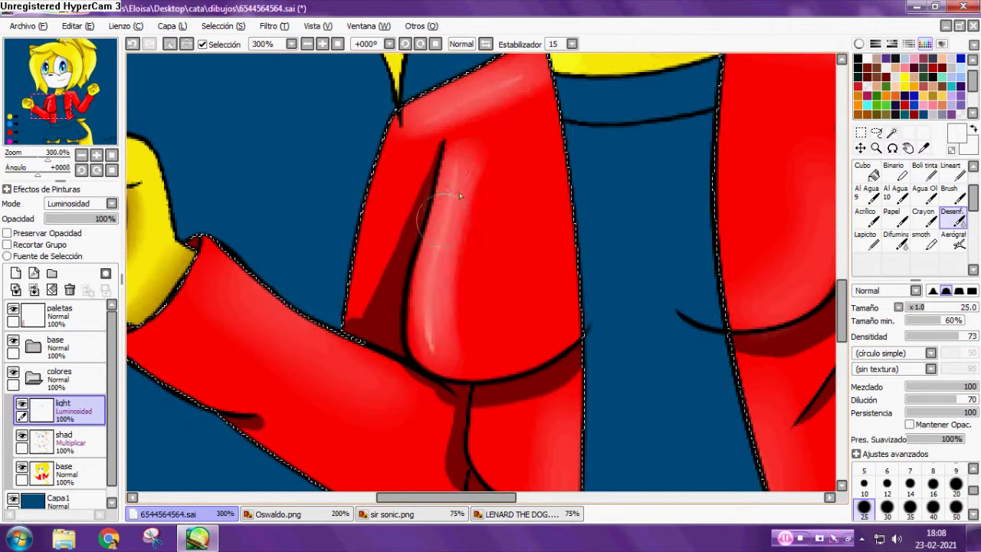
{"action": "scroll", "coordinate": [454, 351], "scroll_direction": "up", "scroll_amount": 3}
{"action": "scroll", "coordinate": [398, 253], "scroll_direction": "down", "scroll_amount": 4}
{"action": "scroll", "coordinate": [366, 227], "scroll_direction": "up", "scroll_amount": 2}
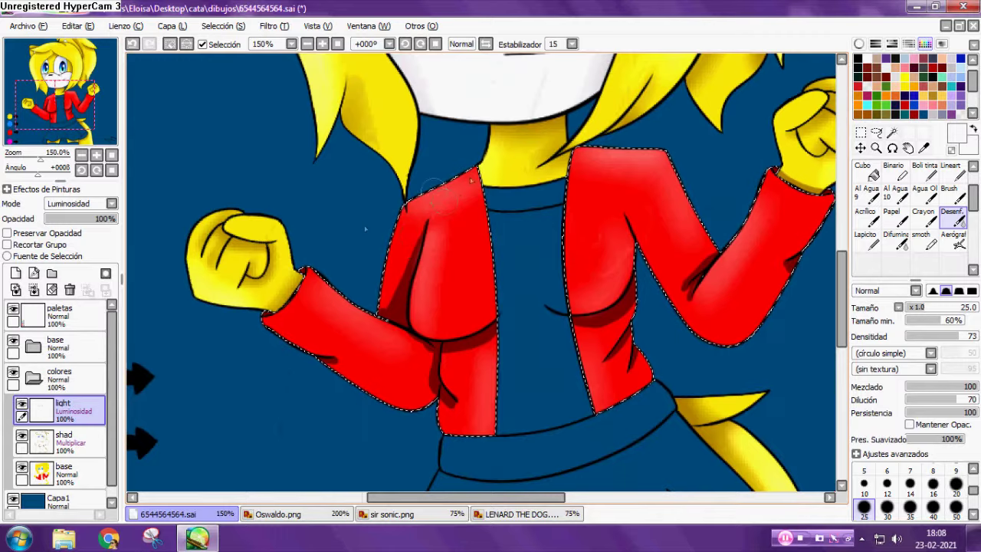
{"action": "scroll", "coordinate": [692, 229], "scroll_direction": "down", "scroll_amount": 2}
Blur the dark red jacket shadows on the shad layer with the Desenf. brush at size 16.
{"action": "left_click", "coordinate": [64, 438]}
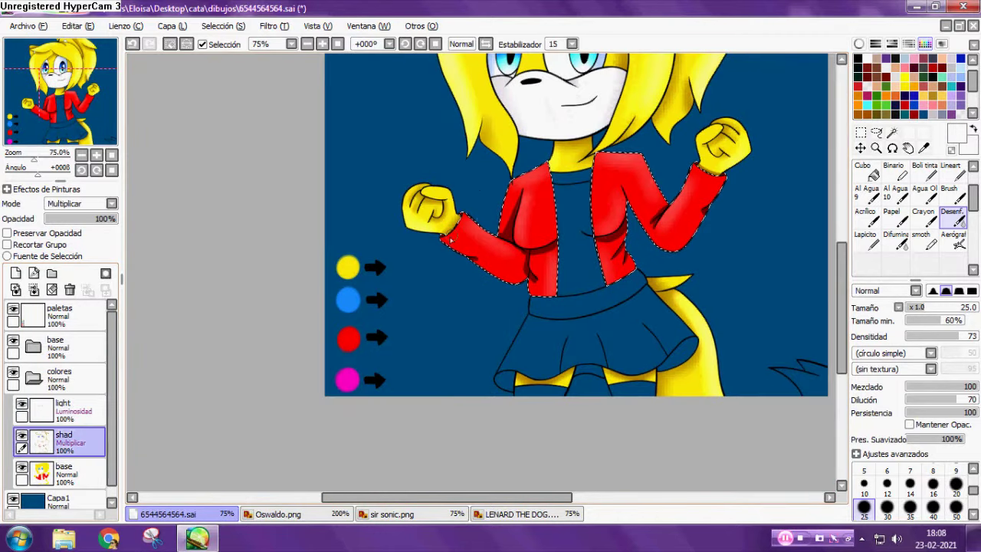
{"action": "scroll", "coordinate": [489, 220], "scroll_direction": "up", "scroll_amount": 4}
{"action": "scroll", "coordinate": [589, 250], "scroll_direction": "up", "scroll_amount": 2}
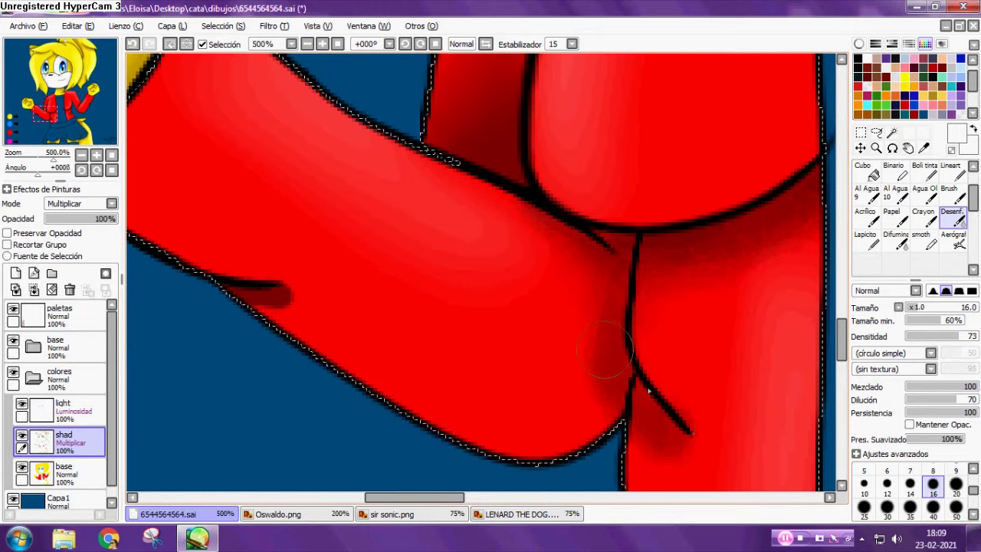
{"action": "scroll", "coordinate": [606, 348], "scroll_direction": "down", "scroll_amount": 3}
{"action": "scroll", "coordinate": [622, 287], "scroll_direction": "up", "scroll_amount": 3}
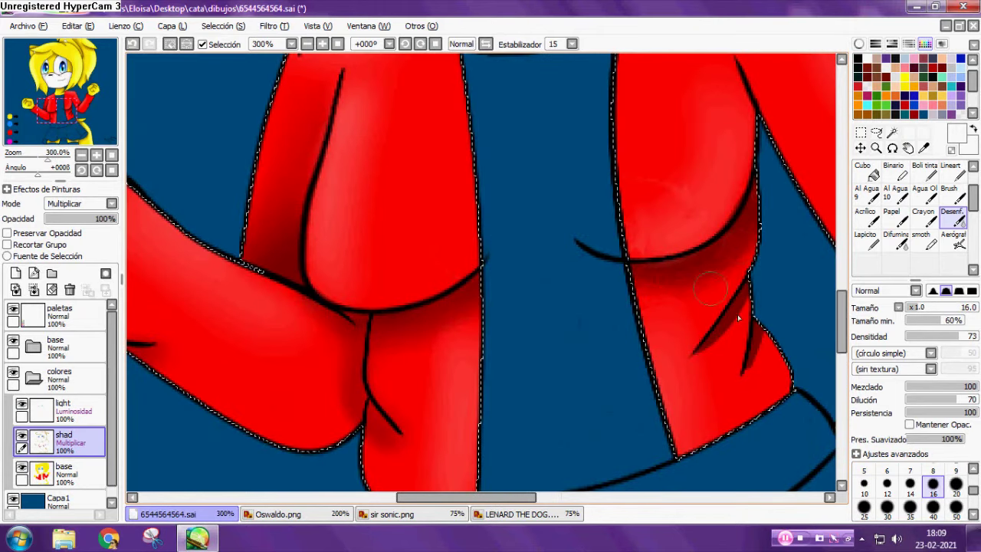
{"action": "scroll", "coordinate": [735, 368], "scroll_direction": "down", "scroll_amount": 2}
{"action": "scroll", "coordinate": [813, 306], "scroll_direction": "up", "scroll_amount": 2}
{"action": "scroll", "coordinate": [705, 246], "scroll_direction": "down", "scroll_amount": 5}
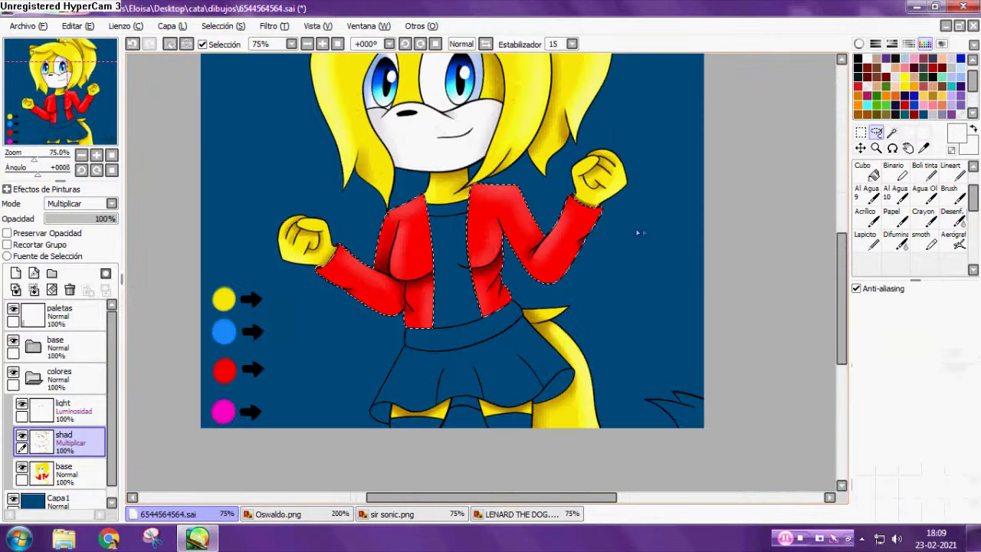
Clear the jacket selection and select the shirt, stockings and white tail tip with the magic wand on the base line-art folder.
{"action": "scroll", "coordinate": [637, 230], "scroll_direction": "up", "scroll_amount": 6}
{"action": "scroll", "coordinate": [613, 321], "scroll_direction": "up", "scroll_amount": 1}
{"action": "mouse_move", "coordinate": [558, 321]}
{"action": "left_mouse_down"}
{"action": "mouse_move", "coordinate": [616, 355]}
{"action": "mouse_move", "coordinate": [671, 368]}
{"action": "left_mouse_up"}
{"action": "scroll", "coordinate": [652, 268], "scroll_direction": "down", "scroll_amount": 6}
{"action": "left_click_drag", "start_coordinate": [729, 214], "coordinate": [703, 137]}
{"action": "left_click", "coordinate": [893, 133]}
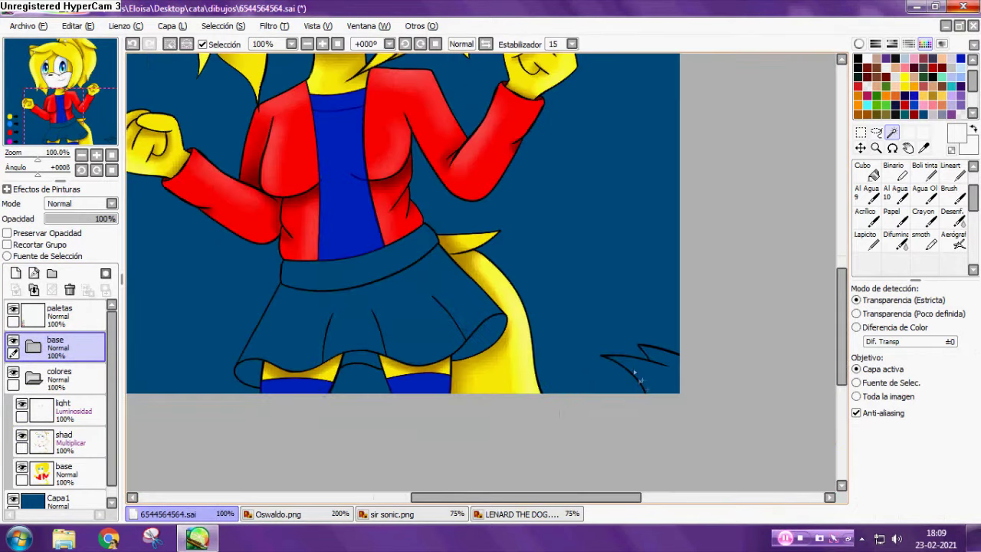
{"action": "scroll", "coordinate": [634, 371], "scroll_direction": "up", "scroll_amount": 3}
{"action": "left_click", "coordinate": [635, 366]}
{"action": "scroll", "coordinate": [552, 335], "scroll_direction": "up", "scroll_amount": 4}
{"action": "scroll", "coordinate": [541, 330], "scroll_direction": "down", "scroll_amount": 4}
{"action": "scroll", "coordinate": [645, 295], "scroll_direction": "up", "scroll_amount": 4}
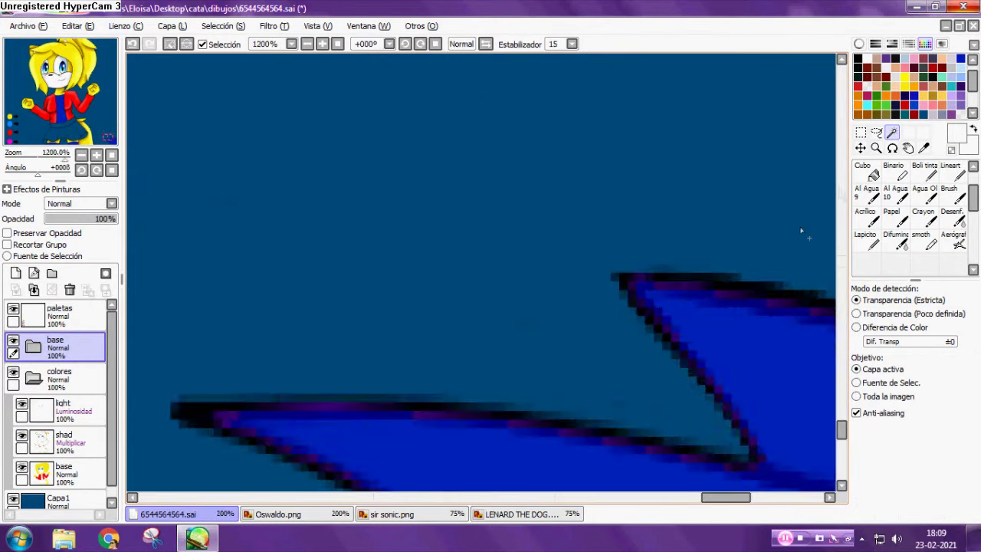
Fill the selected shirt, stockings and tail tip with white on the base colour layer.
{"action": "scroll", "coordinate": [751, 248], "scroll_direction": "down", "scroll_amount": 2}
{"action": "left_click", "coordinate": [867, 174]}
{"action": "left_click", "coordinate": [60, 473]}
Paint pale blue shirt shadows with the Boli tinta pen at size 25 and touch up the gap beside the jacket edge in white.
{"action": "left_click", "coordinate": [924, 196]}
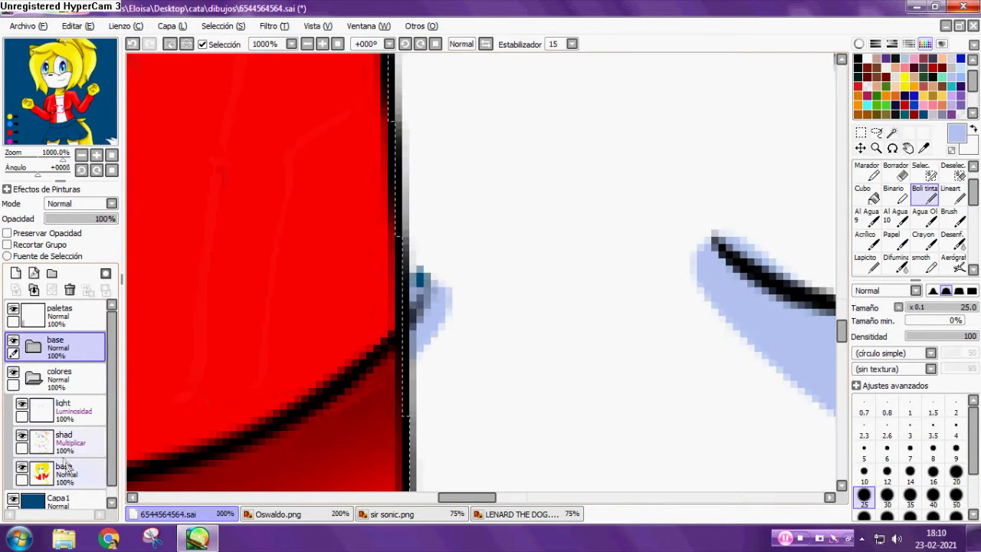
{"action": "left_click", "coordinate": [65, 466]}
{"action": "key", "text": "x"}
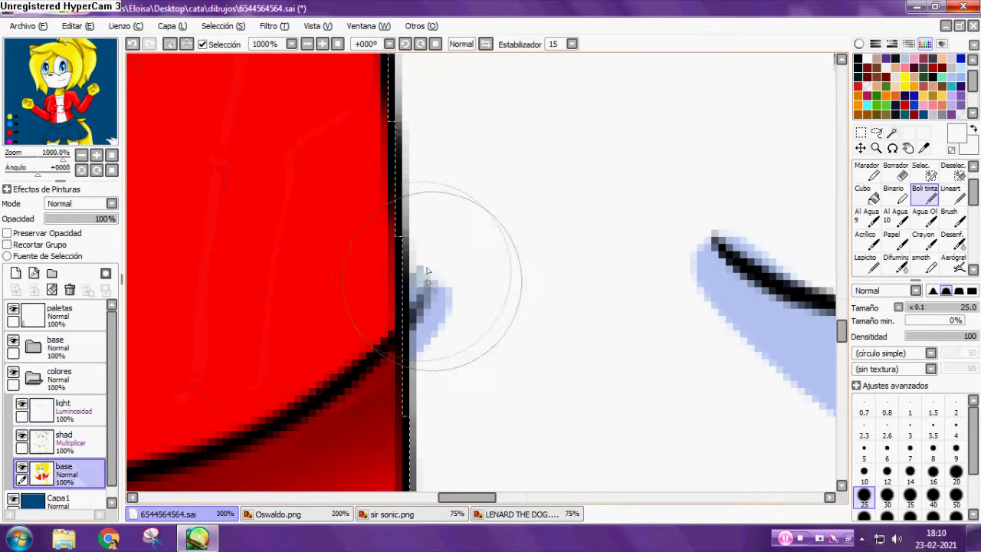
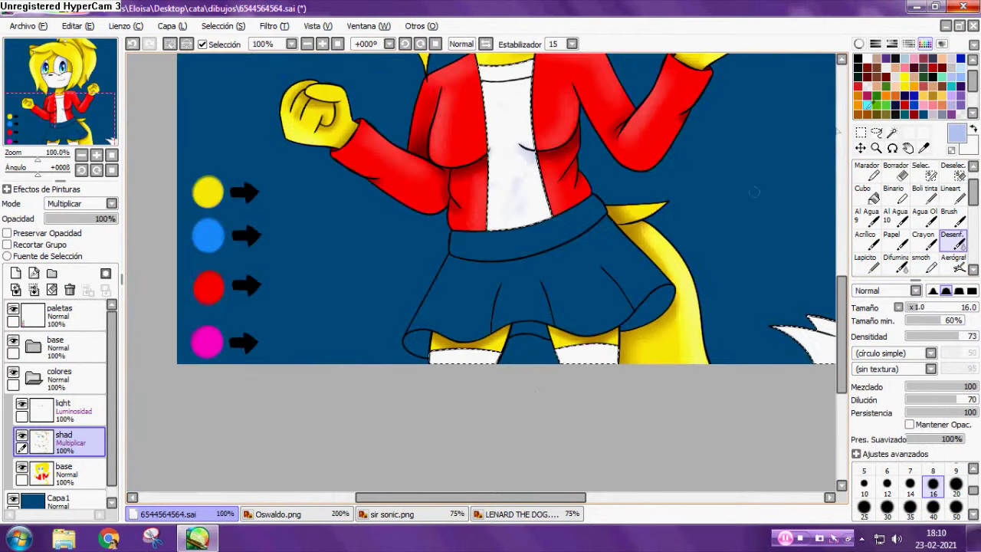
Clear the selection and select the skirt's waistband and inner hem areas with the magic wand on the base line-art folder.
{"action": "key", "text": "l"}
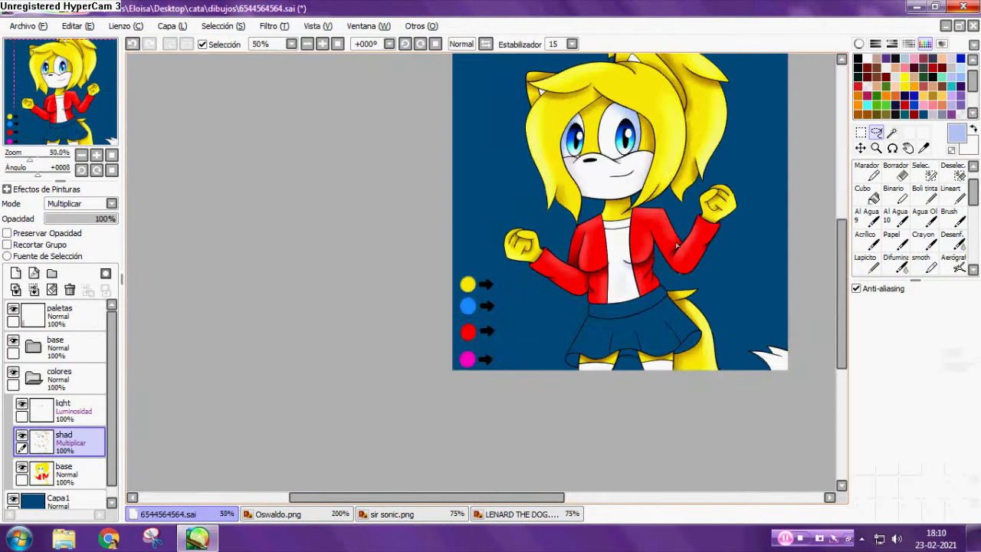
{"action": "scroll", "coordinate": [677, 371], "scroll_direction": "up", "scroll_amount": 1}
{"action": "left_click", "coordinate": [892, 133]}
{"action": "left_click", "coordinate": [60, 347]}
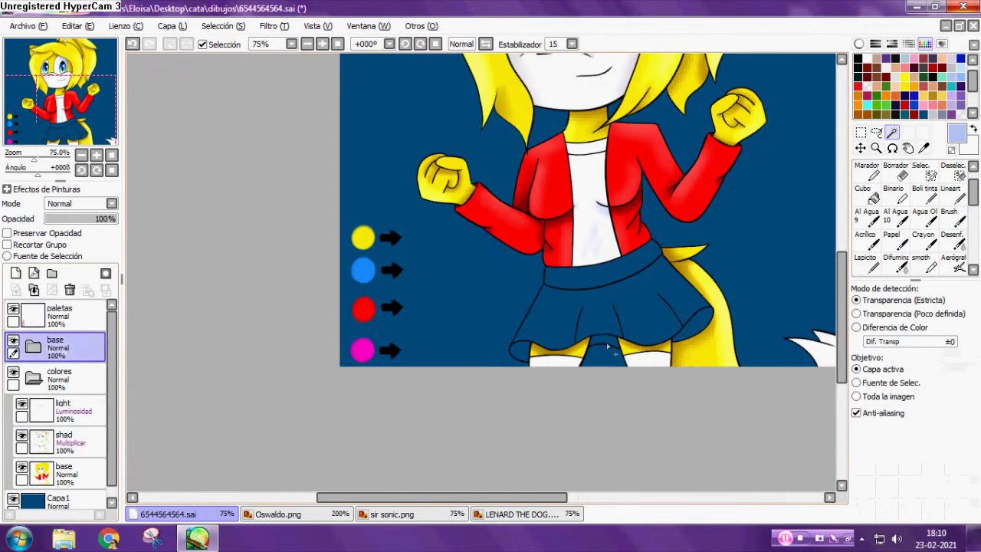
{"action": "scroll", "coordinate": [621, 280], "scroll_direction": "up", "scroll_amount": 1}
{"action": "left_click", "coordinate": [594, 270]}
{"action": "scroll", "coordinate": [562, 369], "scroll_direction": "up", "scroll_amount": 3}
{"action": "left_click", "coordinate": [586, 331]}
{"action": "scroll", "coordinate": [587, 332], "scroll_direction": "down", "scroll_amount": 2}
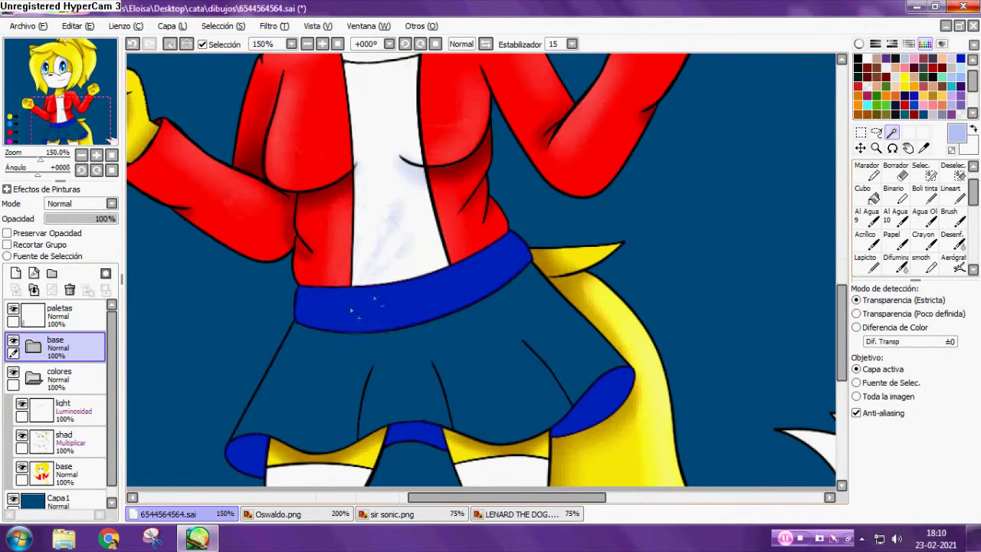
Fill the skirt's waistband with near-black on the base colour layer using the Cubo tool.
{"action": "left_click", "coordinate": [873, 193]}
{"action": "left_click", "coordinate": [864, 74]}
{"action": "left_click", "coordinate": [59, 472]}
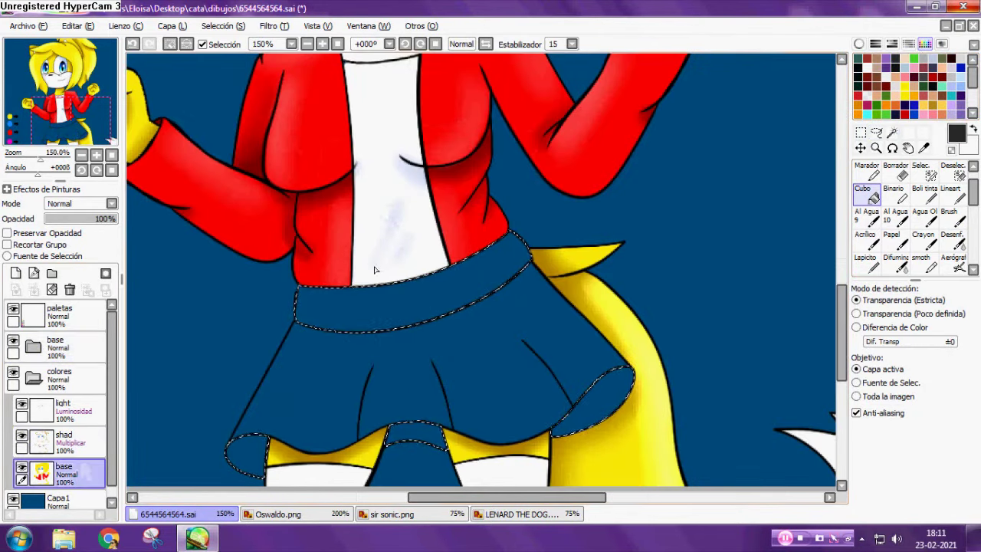
{"action": "left_click", "coordinate": [417, 316]}
{"action": "left_click", "coordinate": [363, 311]}
Fill the skirt's inner hem areas with the magenta sampled from the canvas palette.
{"action": "scroll", "coordinate": [338, 308], "scroll_direction": "down", "scroll_amount": 2}
{"action": "scroll", "coordinate": [140, 360], "scroll_direction": "up", "scroll_amount": 2}
{"action": "right_click", "coordinate": [141, 395]}
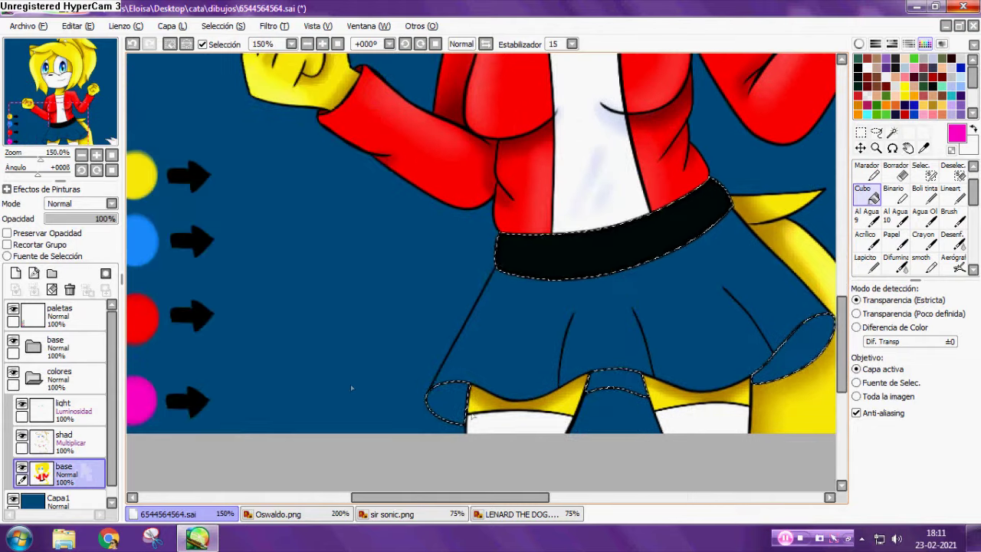
{"action": "left_click", "coordinate": [764, 373]}
Shade the skirt's inner hem areas in darker magenta on the shad layer with the Boli tinta pen at size 25.
{"action": "left_click", "coordinate": [64, 441]}
{"action": "scroll", "coordinate": [234, 343], "scroll_direction": "down", "scroll_amount": 1}
{"action": "left_click", "coordinate": [925, 194]}
{"action": "scroll", "coordinate": [621, 365], "scroll_direction": "up", "scroll_amount": 3}
{"action": "left_click_drag", "start_coordinate": [512, 371], "coordinate": [612, 328]}
{"action": "left_click", "coordinate": [891, 44]}
{"action": "left_click", "coordinate": [935, 94]}
{"action": "left_click", "coordinate": [891, 44]}
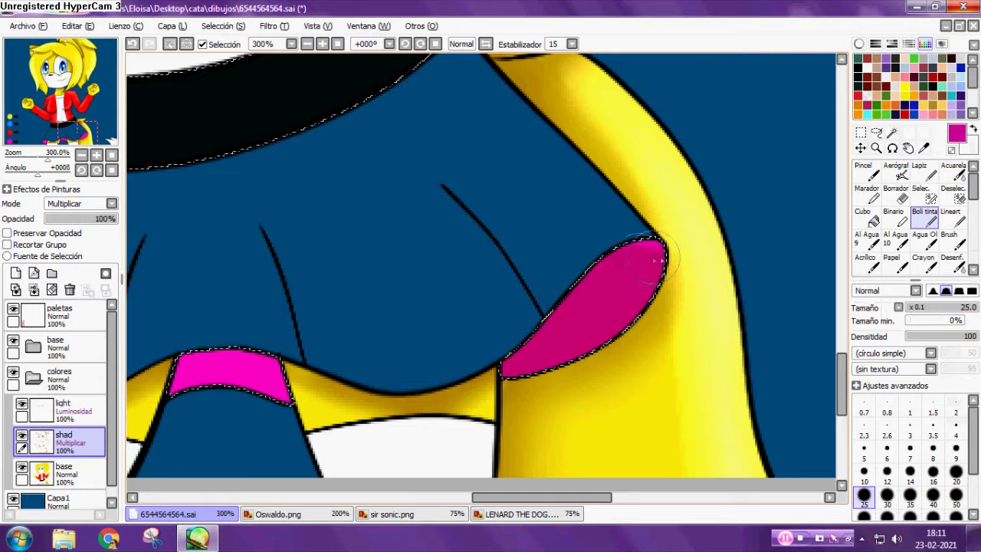
{"action": "scroll", "coordinate": [747, 264], "scroll_direction": "down", "scroll_amount": 2}
{"action": "scroll", "coordinate": [412, 350], "scroll_direction": "up", "scroll_amount": 3}
{"action": "left_click_drag", "start_coordinate": [563, 284], "coordinate": [694, 286]}
{"action": "scroll", "coordinate": [391, 311], "scroll_direction": "down", "scroll_amount": 3}
{"action": "scroll", "coordinate": [329, 322], "scroll_direction": "up", "scroll_amount": 2}
{"action": "mouse_move", "coordinate": [324, 346]}
{"action": "left_mouse_down"}
{"action": "mouse_move", "coordinate": [332, 318]}
{"action": "mouse_move", "coordinate": [283, 282]}
{"action": "left_mouse_up"}
{"action": "scroll", "coordinate": [354, 247], "scroll_direction": "down", "scroll_amount": 5}
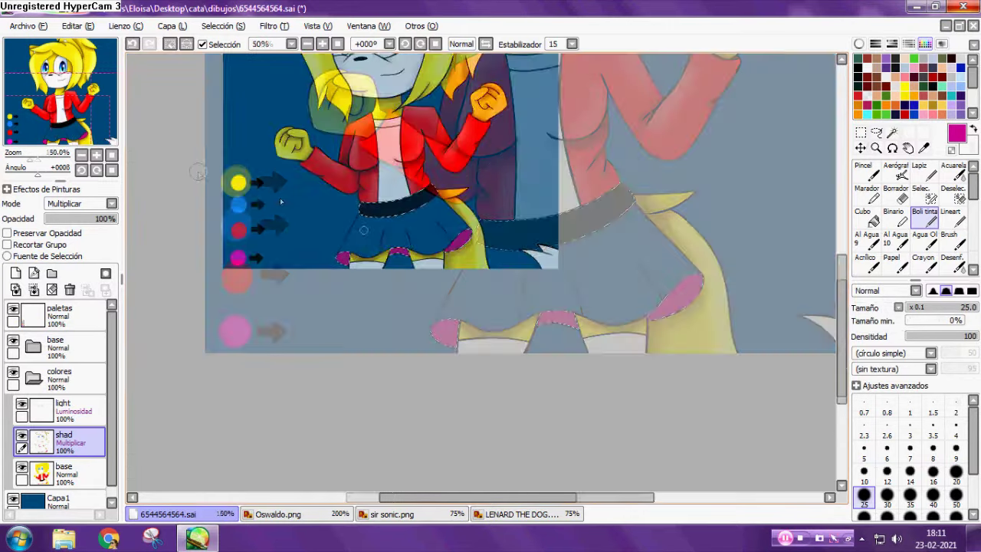
Clear the hem selection and select the skirt's front panels with the magic wand on the base line-art folder.
{"action": "scroll", "coordinate": [240, 184], "scroll_direction": "up", "scroll_amount": 2}
{"action": "left_click", "coordinate": [877, 132]}
{"action": "left_click", "coordinate": [777, 180]}
{"action": "left_click", "coordinate": [891, 132]}
{"action": "left_click", "coordinate": [88, 350]}
{"action": "scroll", "coordinate": [469, 307], "scroll_direction": "up", "scroll_amount": 1}
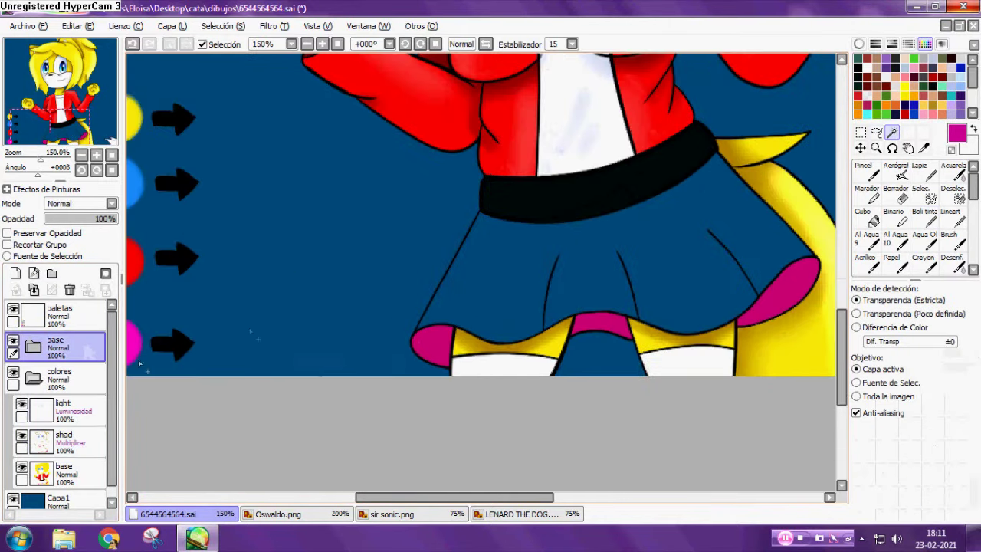
{"action": "left_click", "coordinate": [511, 266]}
{"action": "scroll", "coordinate": [417, 337], "scroll_direction": "up", "scroll_amount": 6}
{"action": "scroll", "coordinate": [460, 291], "scroll_direction": "down", "scroll_amount": 9}
{"action": "scroll", "coordinate": [738, 238], "scroll_direction": "up", "scroll_amount": 9}
{"action": "scroll", "coordinate": [738, 238], "scroll_direction": "down", "scroll_amount": 3}
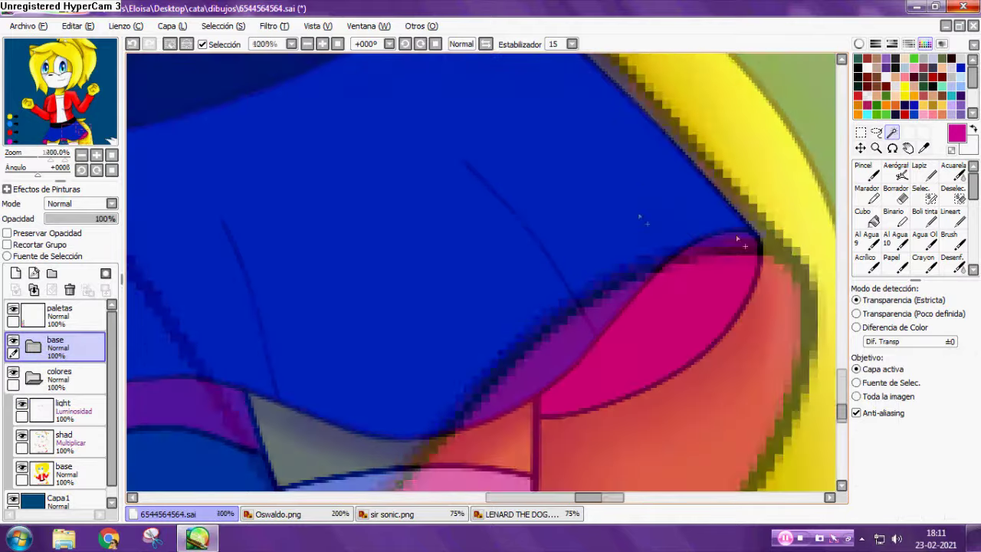
Fill the selected front of the skirt with magenta using the Cubo tool.
{"action": "scroll", "coordinate": [737, 240], "scroll_direction": "down", "scroll_amount": 6}
{"action": "left_click", "coordinate": [873, 218]}
{"action": "left_click", "coordinate": [582, 200]}
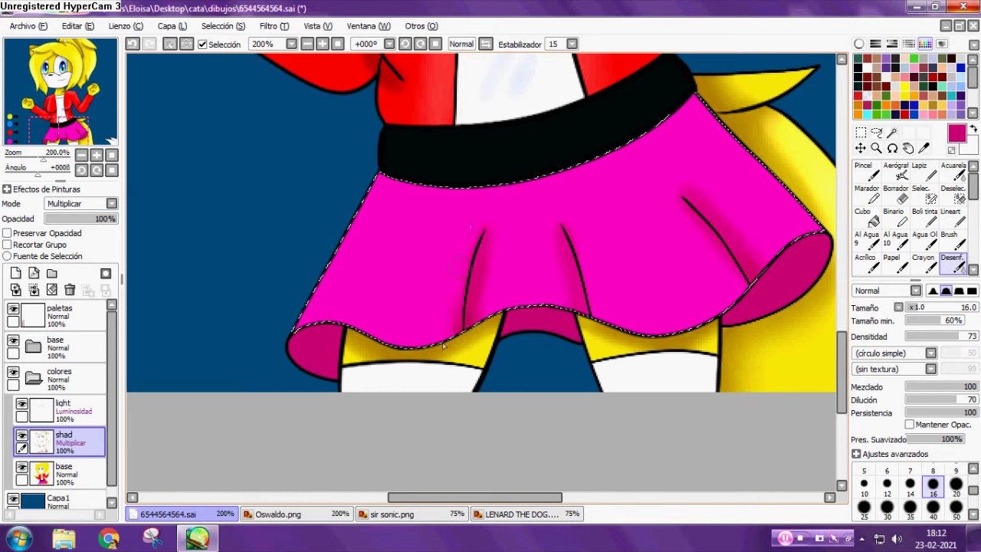
Paint black strokes along the skirt's fold lines on the shad layer and blur them with the Desenf. brush at size 16.
{"action": "left_click", "coordinate": [859, 67]}
{"action": "left_click", "coordinate": [925, 219]}
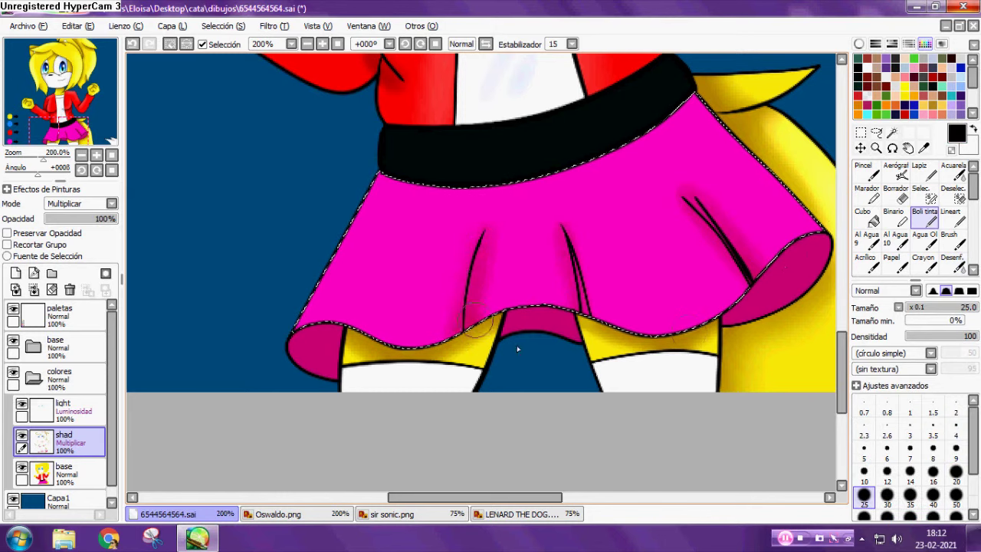
{"action": "left_click", "coordinate": [950, 261]}
{"action": "left_click_drag", "start_coordinate": [742, 269], "coordinate": [710, 230]}
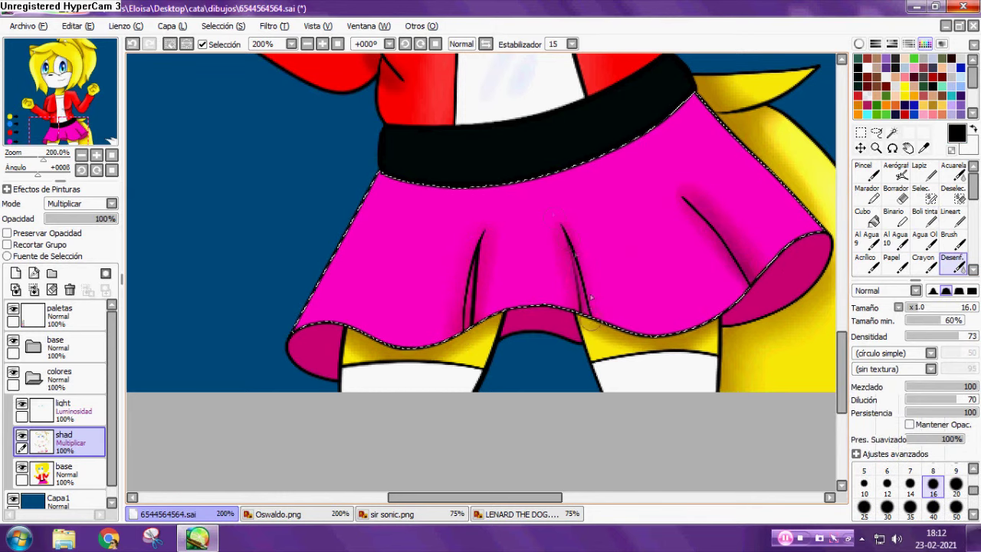
Erase the excess shading on the outer side of the skirt's fold lines with the Borrador at size 10.
{"action": "left_click", "coordinate": [895, 197]}
{"action": "scroll", "coordinate": [460, 375], "scroll_direction": "up", "scroll_amount": 3}
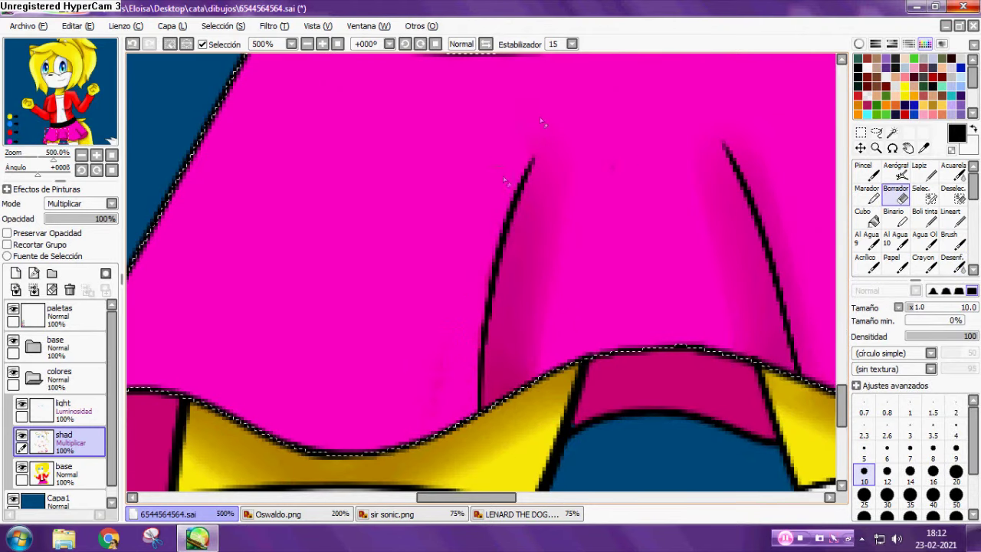
{"action": "left_click_drag", "start_coordinate": [497, 194], "coordinate": [303, 179]}
{"action": "scroll", "coordinate": [590, 241], "scroll_direction": "down", "scroll_amount": 3}
{"action": "scroll", "coordinate": [639, 153], "scroll_direction": "up", "scroll_amount": 3}
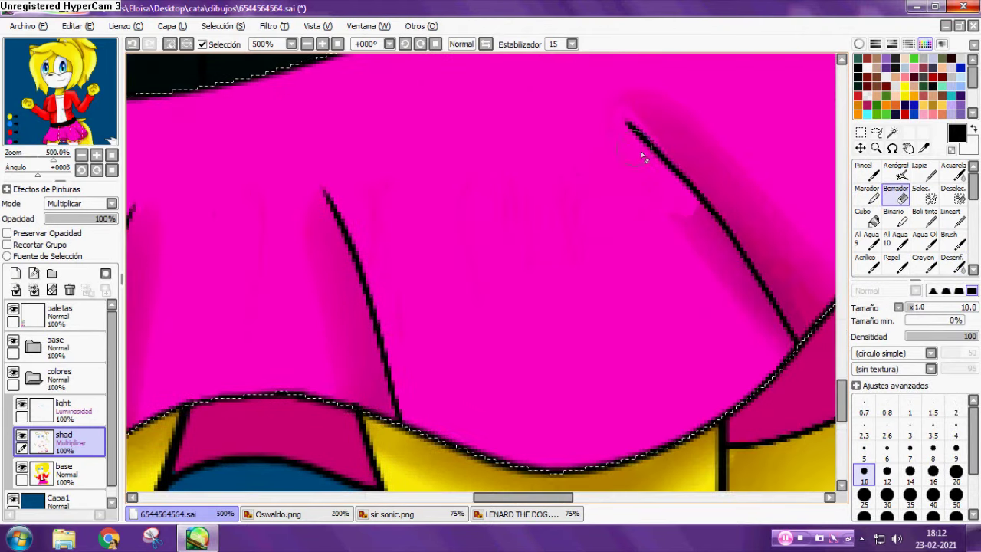
{"action": "scroll", "coordinate": [629, 335], "scroll_direction": "down", "scroll_amount": 5}
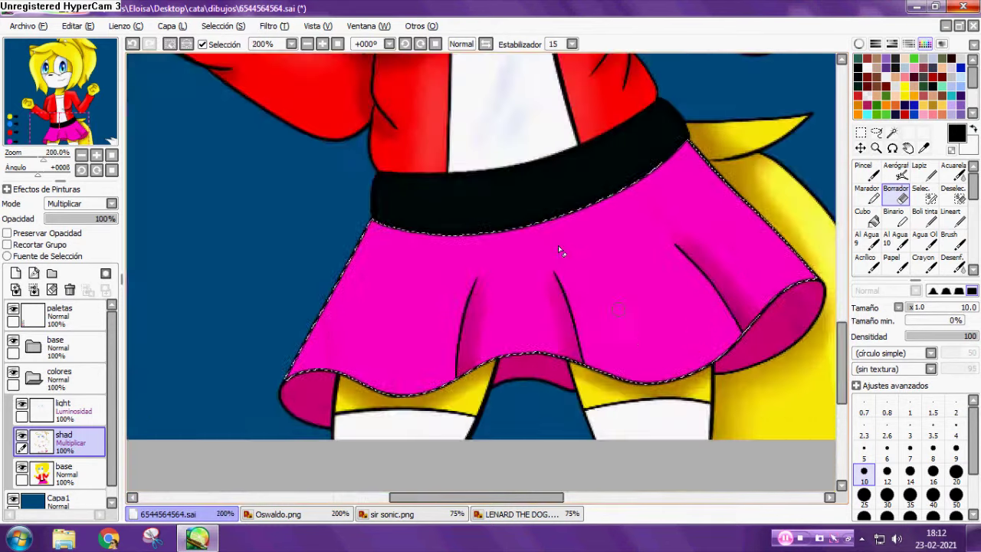
Clear the skirt selection and select the hair tie above the head with the magic wand.
{"action": "left_click", "coordinate": [877, 133]}
{"action": "key", "text": "ctrl+d"}
{"action": "scroll", "coordinate": [628, 171], "scroll_direction": "down", "scroll_amount": 2}
{"action": "scroll", "coordinate": [495, 222], "scroll_direction": "up", "scroll_amount": 1}
{"action": "scroll", "coordinate": [497, 219], "scroll_direction": "up", "scroll_amount": 6}
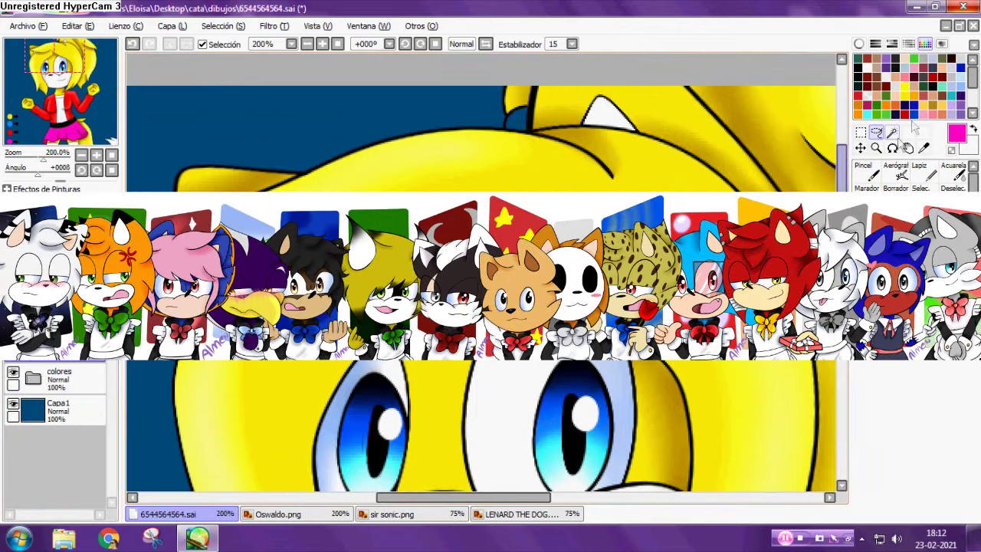
{"action": "left_click", "coordinate": [892, 132]}
{"action": "scroll", "coordinate": [524, 129], "scroll_direction": "up", "scroll_amount": 2}
{"action": "left_click", "coordinate": [514, 116]}
{"action": "scroll", "coordinate": [523, 99], "scroll_direction": "up", "scroll_amount": 2}
Fill the hair tie with magenta on the base colour layer and shade its inner edge on the shad layer.
{"action": "left_click", "coordinate": [61, 411]}
{"action": "left_click", "coordinate": [33, 377]}
{"action": "scroll", "coordinate": [85, 460], "scroll_direction": "down", "scroll_amount": 1}
{"action": "left_click", "coordinate": [89, 460]}
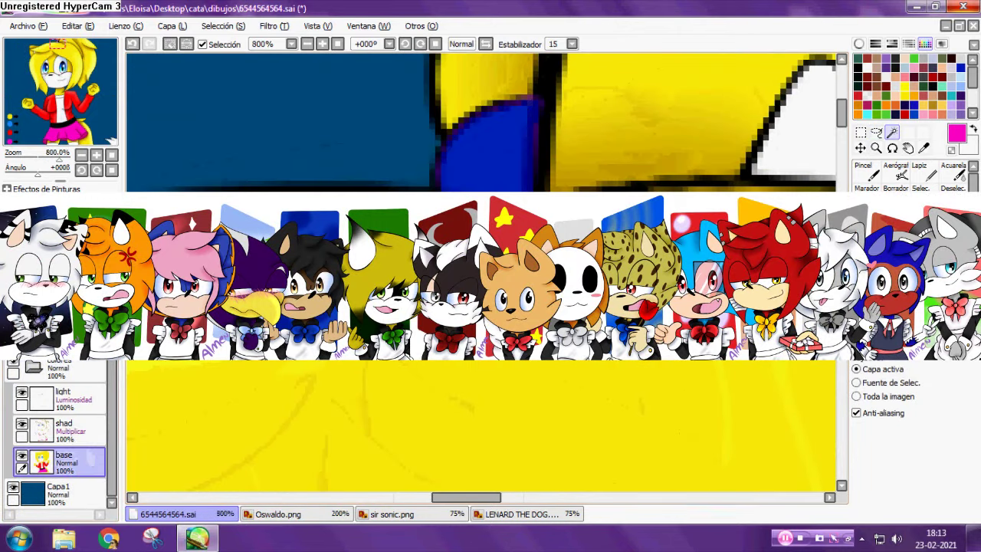
{"action": "left_click", "coordinate": [866, 220]}
{"action": "left_click", "coordinate": [492, 152]}
{"action": "left_click", "coordinate": [889, 221]}
{"action": "left_click", "coordinate": [866, 201]}
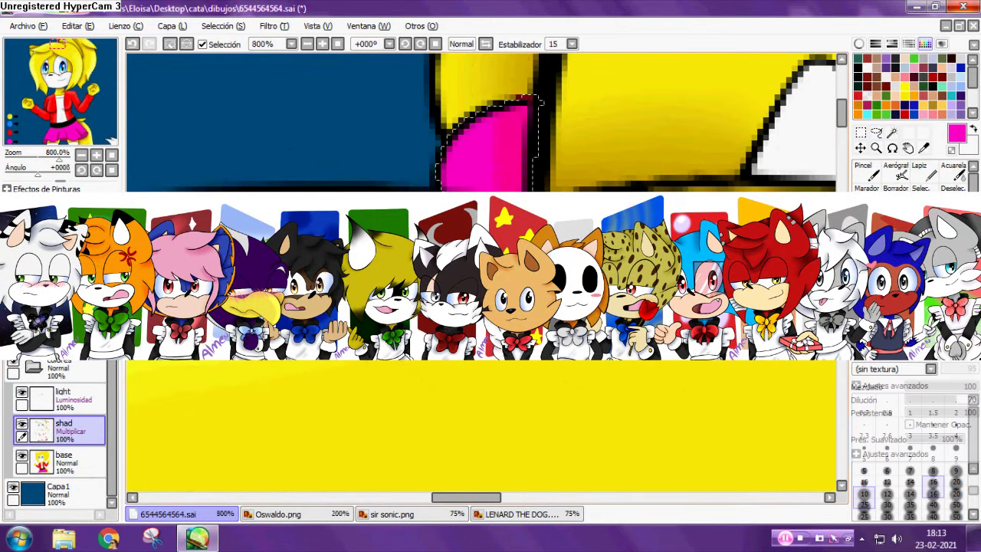
Clear the hair tie selection and remove the blue Capa1 background from the drawing.
{"action": "scroll", "coordinate": [709, 180], "scroll_direction": "down", "scroll_amount": 8}
{"action": "left_click", "coordinate": [877, 133]}
{"action": "left_click", "coordinate": [667, 257]}
{"action": "scroll", "coordinate": [667, 257], "scroll_direction": "down", "scroll_amount": 2}
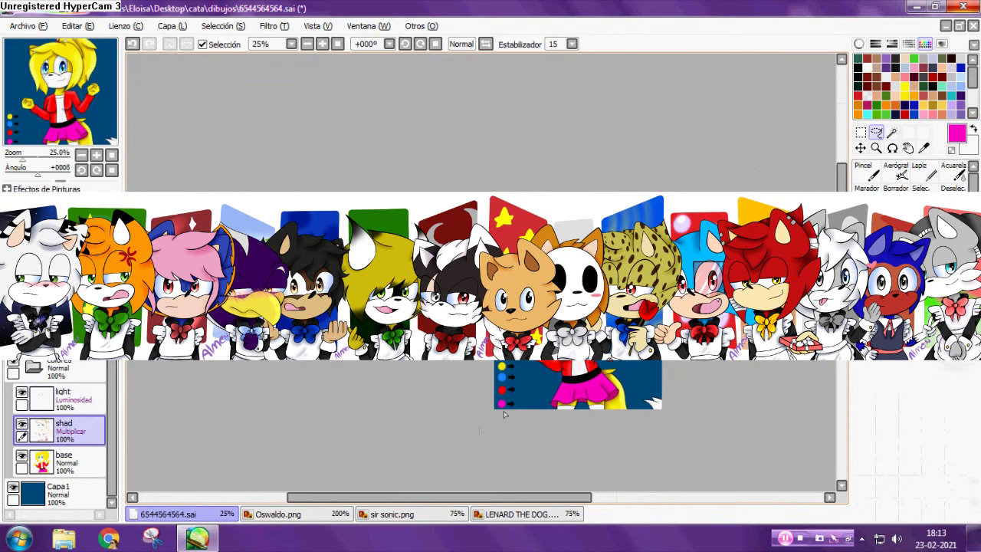
{"action": "left_click", "coordinate": [33, 368]}
{"action": "left_click", "coordinate": [13, 403]}
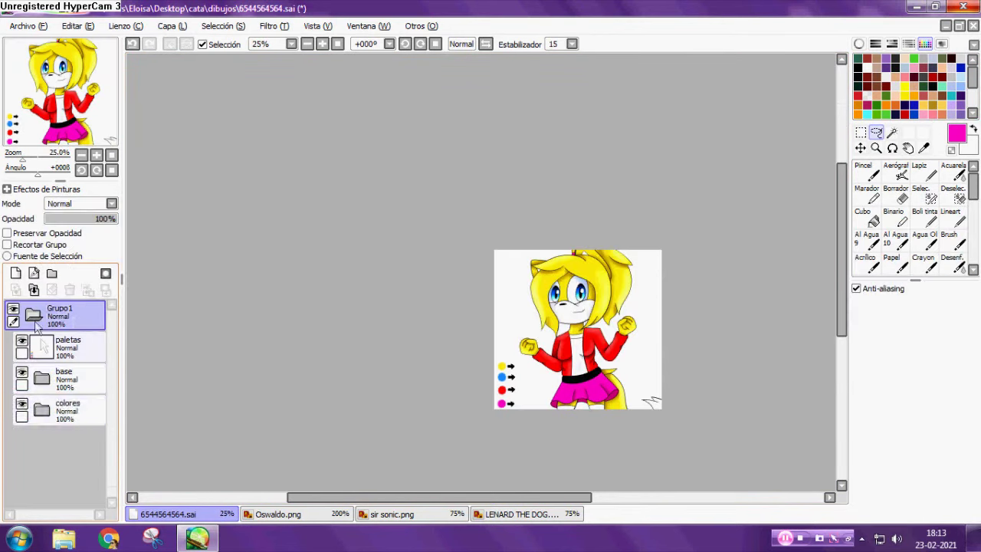
Rename the layer group containing paletas, base and colores as sdddsa and add a linework layer beneath it.
{"action": "double_click", "coordinate": [36, 328]}
{"action": "type", "text": "sdddsa"}
{"action": "key", "text": "Return"}
{"action": "left_click_drag", "start_coordinate": [67, 365], "coordinate": [66, 366]}
{"action": "left_click", "coordinate": [34, 273]}
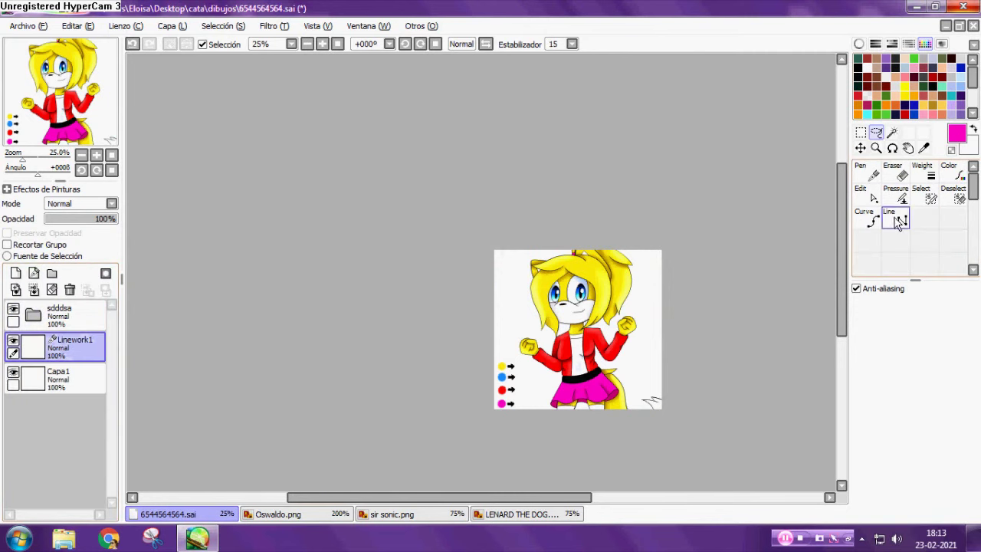
Draw a slanted four-sided pink frame behind the character on the linework layer with the Line tool at size 25.
{"action": "left_click", "coordinate": [891, 43]}
{"action": "left_click", "coordinate": [892, 44]}
{"action": "scroll", "coordinate": [535, 313], "scroll_direction": "up", "scroll_amount": 2}
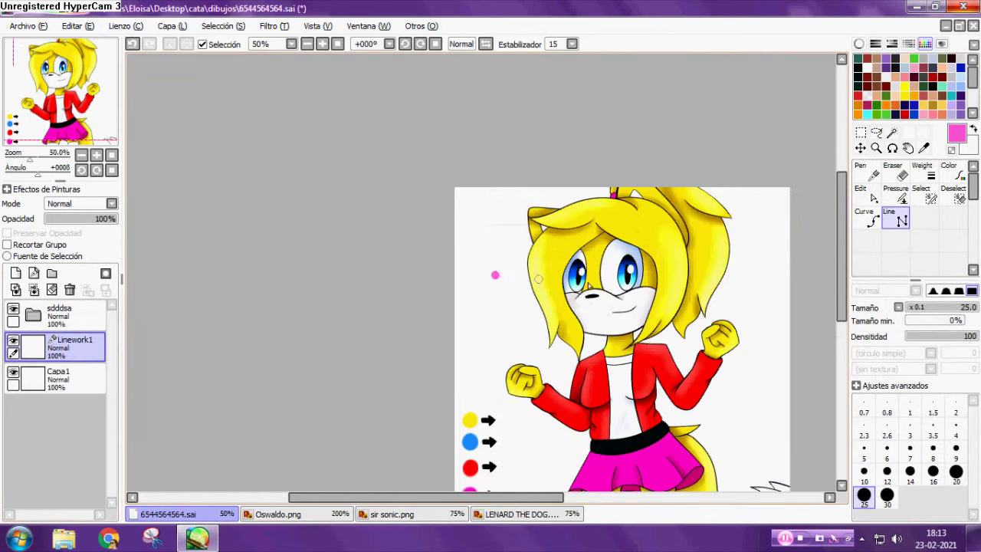
{"action": "left_click", "coordinate": [751, 231]}
{"action": "scroll", "coordinate": [753, 232], "scroll_direction": "down", "scroll_amount": 1}
{"action": "scroll", "coordinate": [755, 325], "scroll_direction": "up", "scroll_amount": 2}
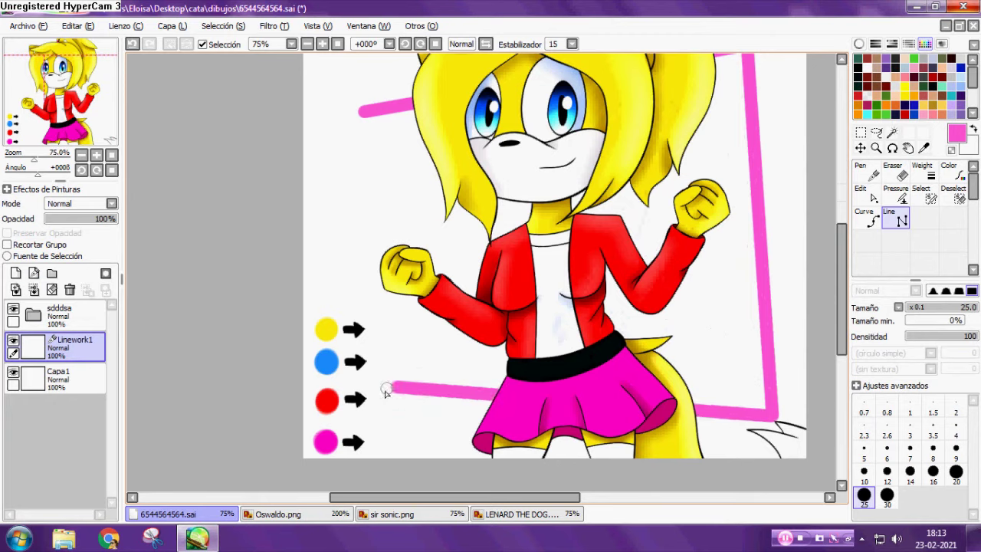
{"action": "left_click", "coordinate": [374, 440]}
{"action": "scroll", "coordinate": [364, 108], "scroll_direction": "down", "scroll_amount": 4}
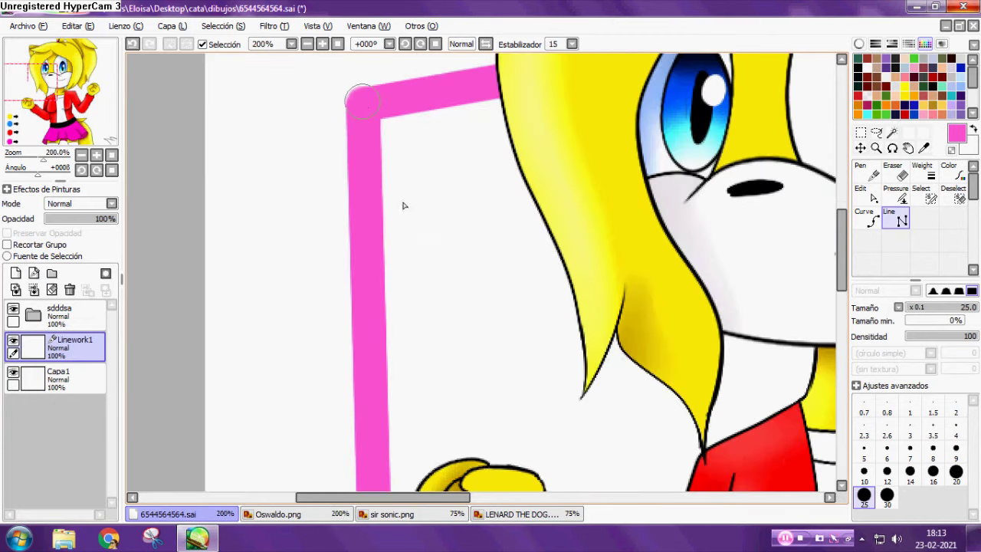
{"action": "key", "text": "ctrl+z"}
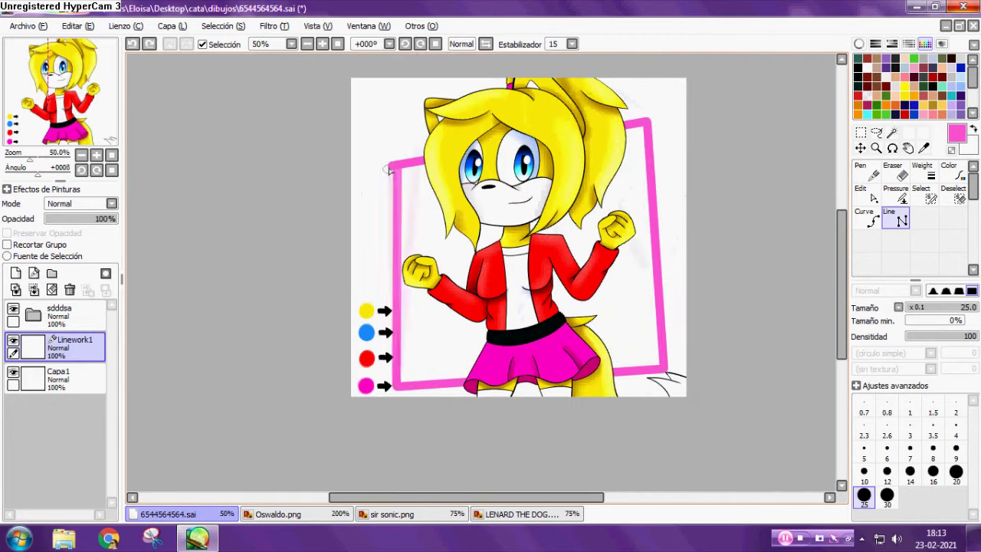
{"action": "left_click", "coordinate": [390, 175]}
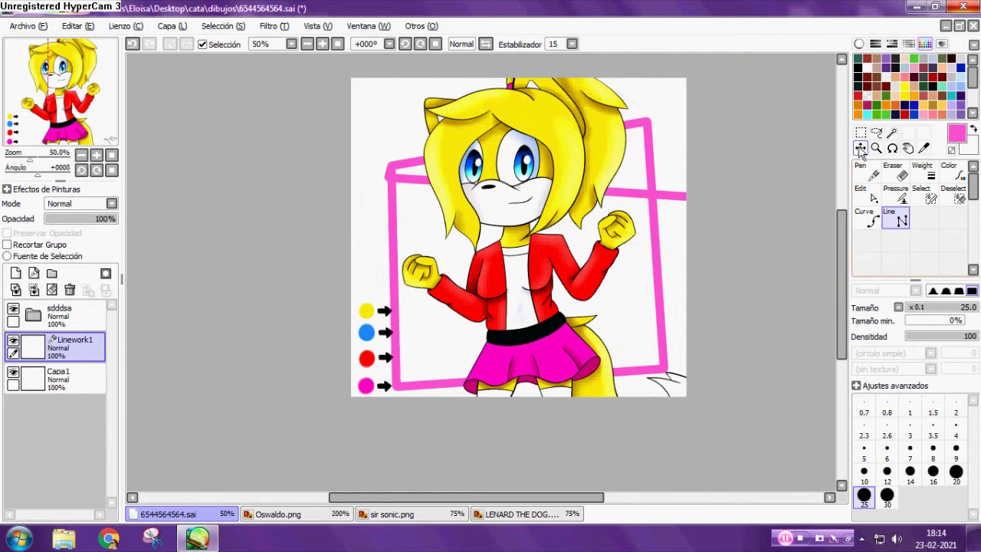
Adjust the control points at the frame's upper-left corner so its two edges meet cleanly.
{"action": "left_click", "coordinate": [861, 150]}
{"action": "left_click", "coordinate": [872, 194]}
{"action": "scroll", "coordinate": [393, 170], "scroll_direction": "up", "scroll_amount": 4}
{"action": "left_click_drag", "start_coordinate": [396, 168], "coordinate": [406, 166]}
{"action": "scroll", "coordinate": [431, 189], "scroll_direction": "down", "scroll_amount": 1}
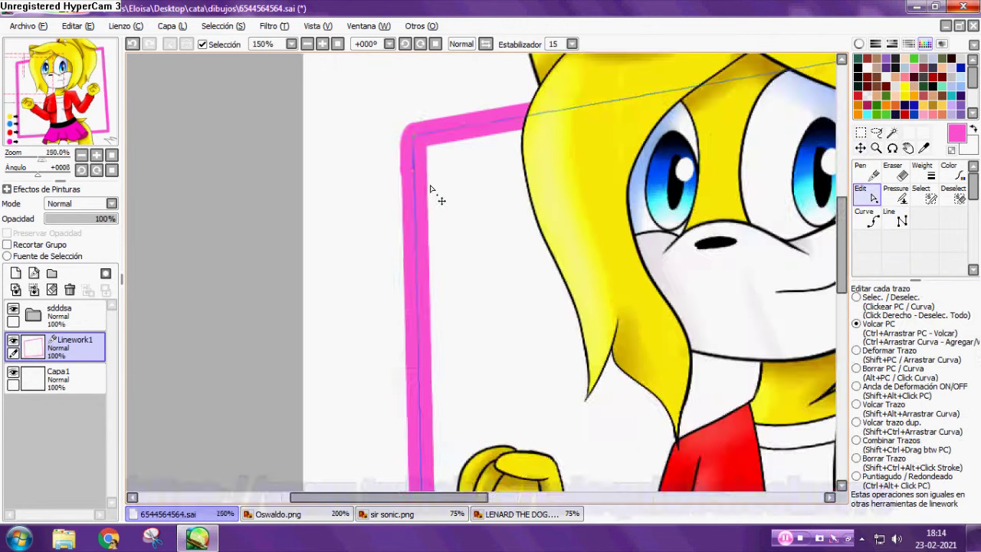
{"action": "scroll", "coordinate": [430, 188], "scroll_direction": "down", "scroll_amount": 3}
Merge the linework frame down into Capa1 and fill its interior with the same pink using the bucket.
{"action": "left_click", "coordinate": [33, 291]}
{"action": "left_click", "coordinate": [870, 217]}
{"action": "left_click", "coordinate": [651, 207]}
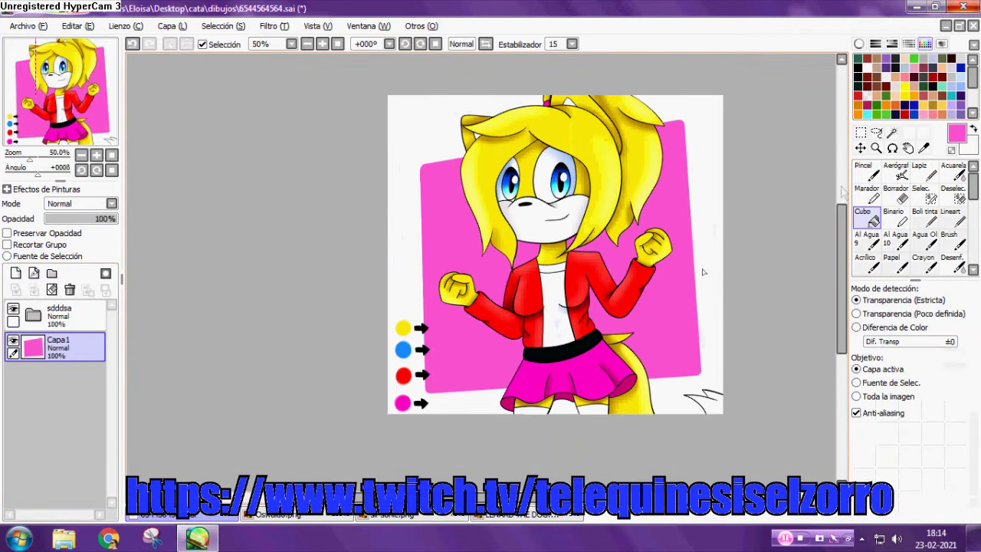
Copy the pink panel from Capa1, paste it on a layer above, and transform the copy into a smaller inner panel.
{"action": "left_click", "coordinate": [861, 132]}
{"action": "left_click_drag", "start_coordinate": [701, 93], "coordinate": [387, 414]}
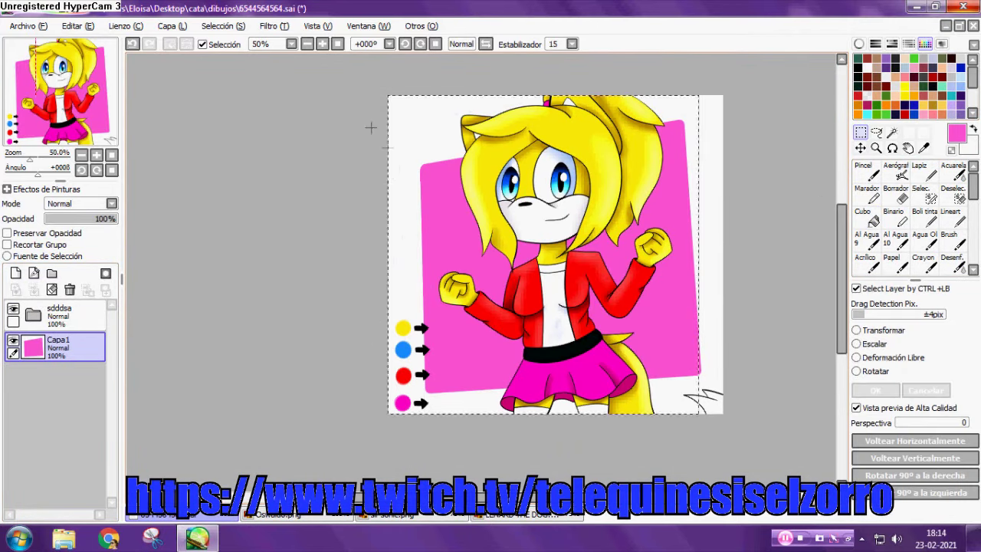
{"action": "key", "text": "ctrl+d"}
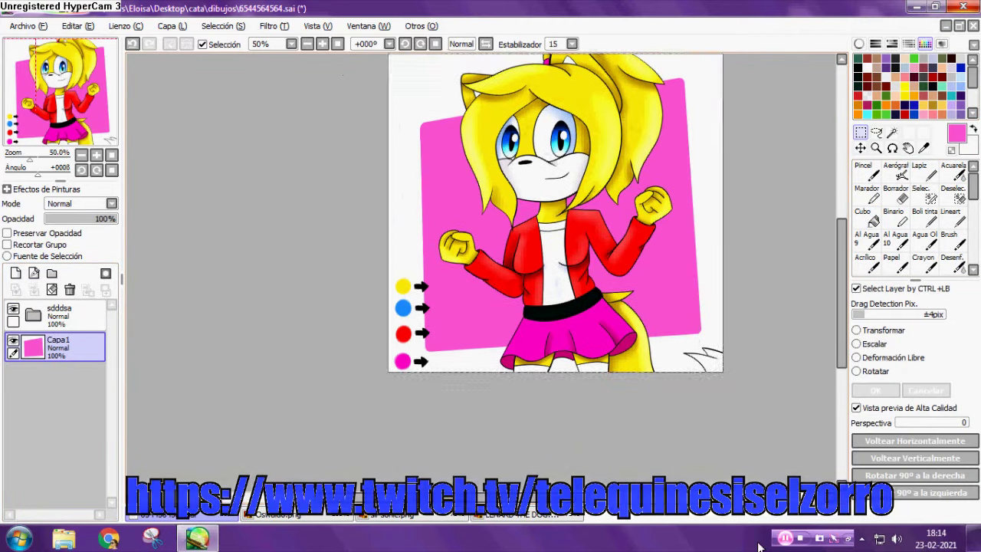
{"action": "key", "text": "ctrl+v"}
{"action": "key", "text": "ctrl+t"}
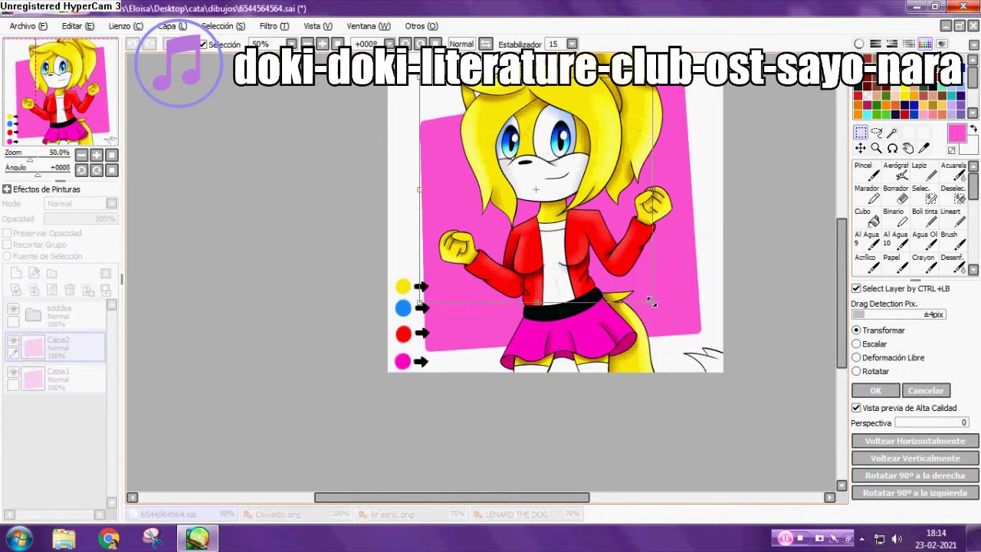
{"action": "left_click", "coordinate": [872, 390]}
Recolour the inner panel to a muted dark purple with Hue and Saturation and stretch it slightly upward.
{"action": "key", "text": "ctrl+u"}
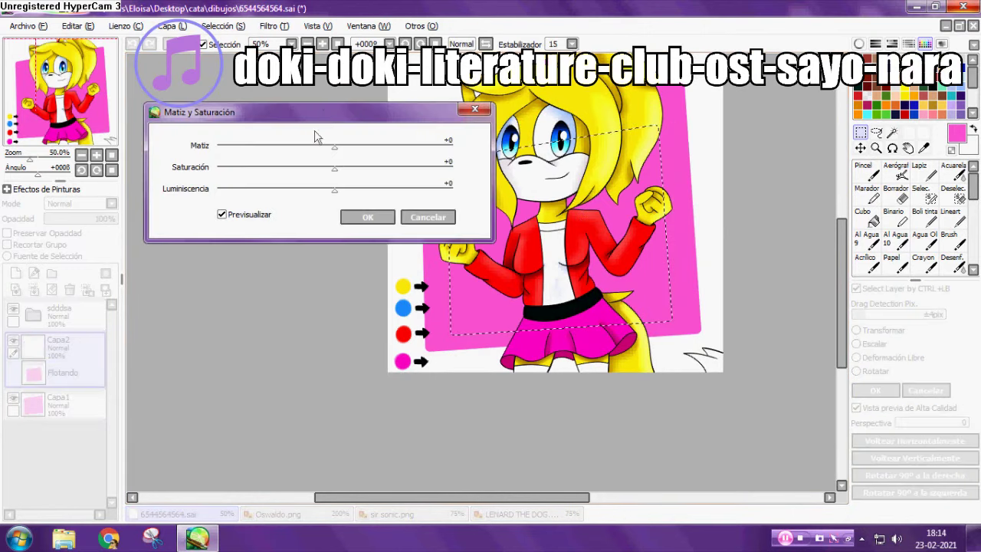
{"action": "left_click_drag", "start_coordinate": [340, 134], "coordinate": [277, 164]}
{"action": "left_click", "coordinate": [357, 191]}
{"action": "key", "text": "ctrl+t"}
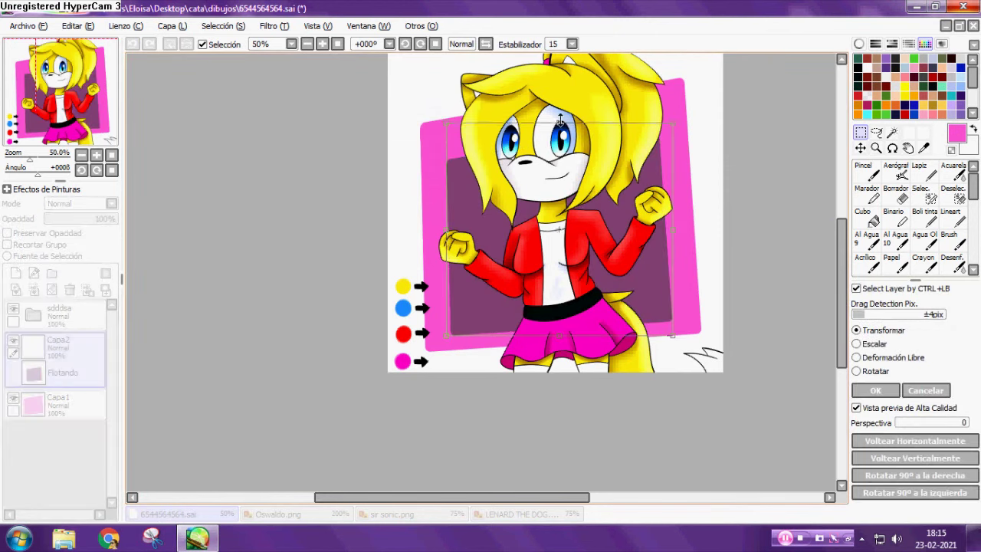
{"action": "left_click", "coordinate": [862, 390]}
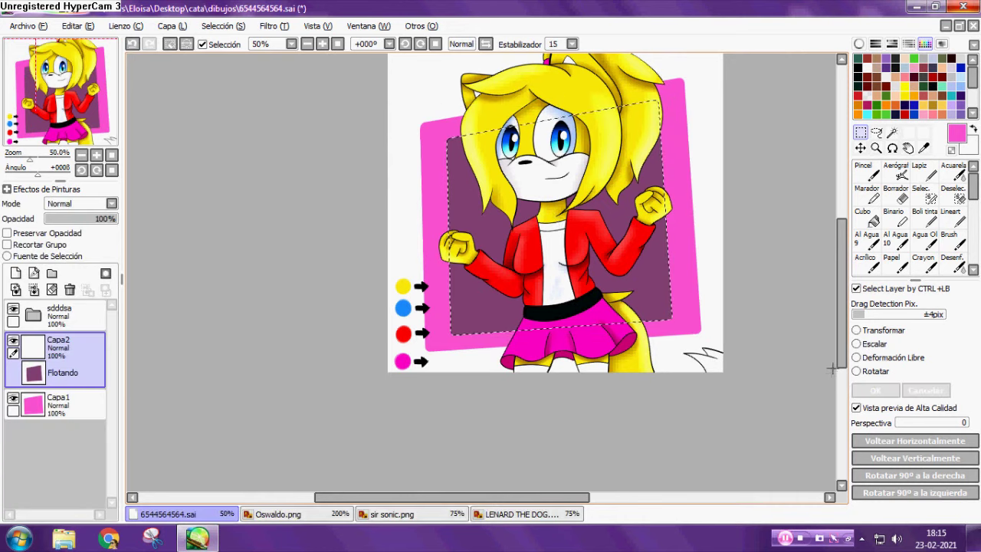
Choose white as the drawing colour and add a new layer above the purple panel.
{"action": "left_click", "coordinate": [867, 67]}
{"action": "left_click", "coordinate": [16, 274]}
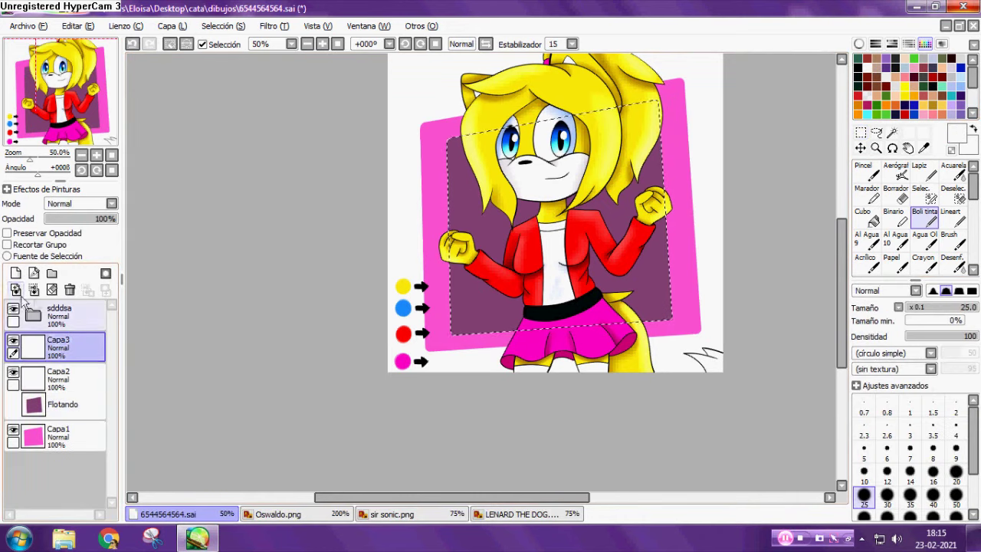
{"action": "left_click", "coordinate": [864, 174]}
{"action": "left_click_drag", "start_coordinate": [537, 387], "coordinate": [541, 391]}
{"action": "left_click_drag", "start_coordinate": [444, 247], "coordinate": [564, 354]}
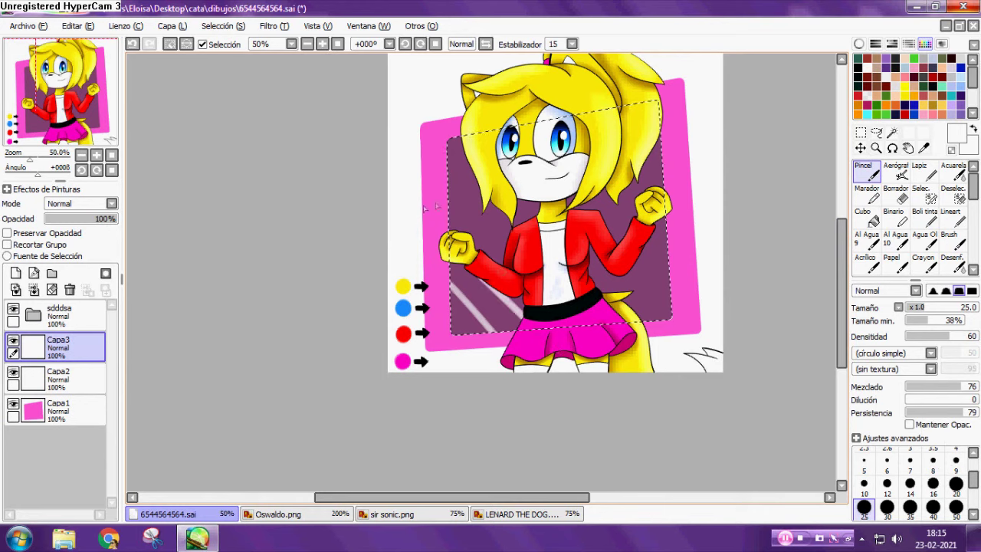
{"action": "key", "text": "ctrl+z"}
{"action": "key", "text": "ctrl+z"}
Paint parallel white diagonal stripes across the selected purple panel with the Lineart brush at size 60.
{"action": "left_click", "coordinate": [925, 218]}
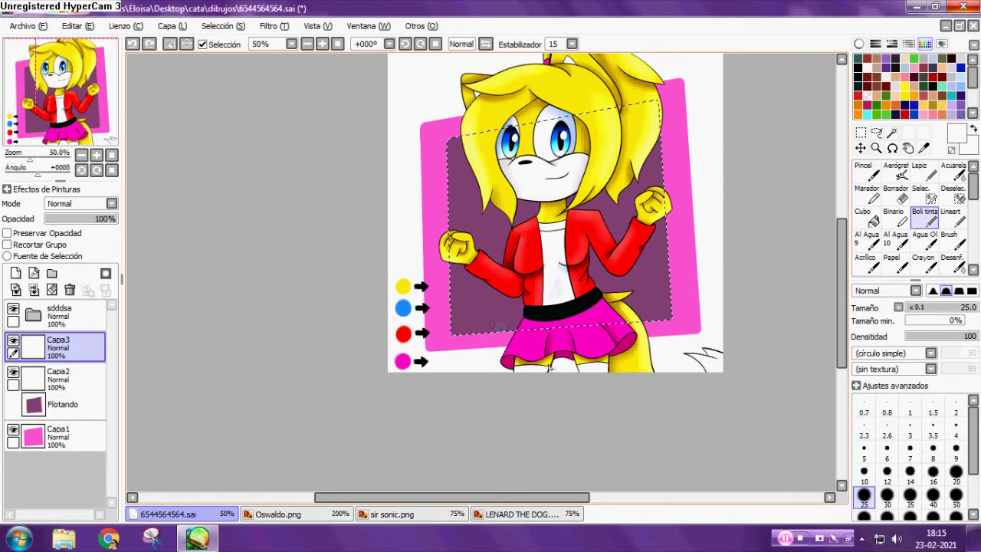
{"action": "left_click", "coordinate": [950, 218]}
{"action": "left_click", "coordinate": [862, 515]}
{"action": "left_click_drag", "start_coordinate": [444, 175], "coordinate": [510, 226]}
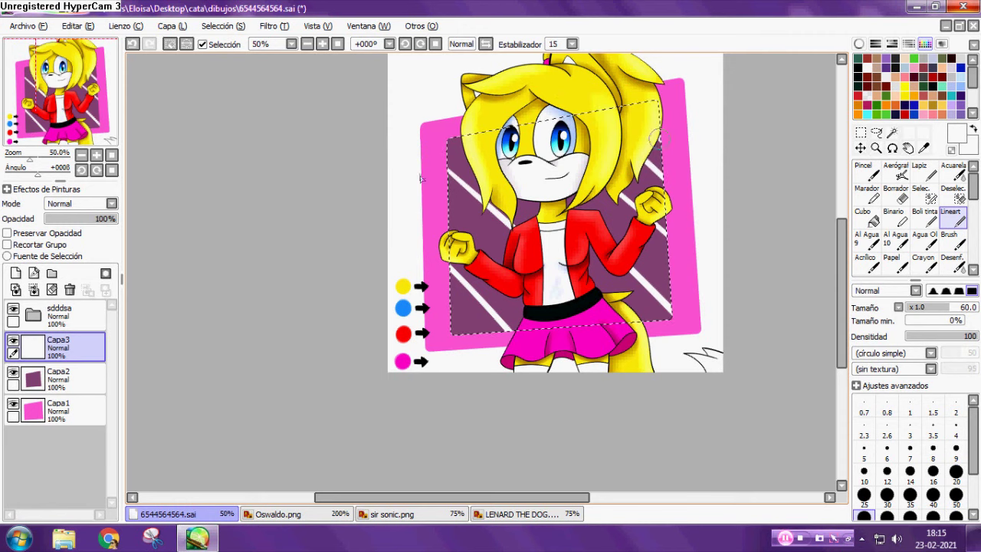
{"action": "scroll", "coordinate": [558, 297], "scroll_direction": "down", "scroll_amount": 1}
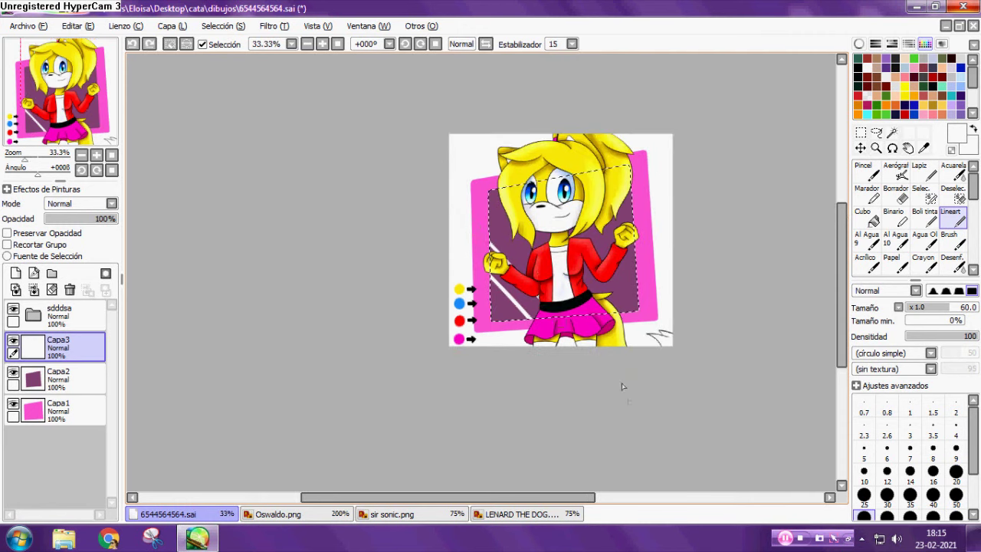
{"action": "scroll", "coordinate": [688, 369], "scroll_direction": "up", "scroll_amount": 2}
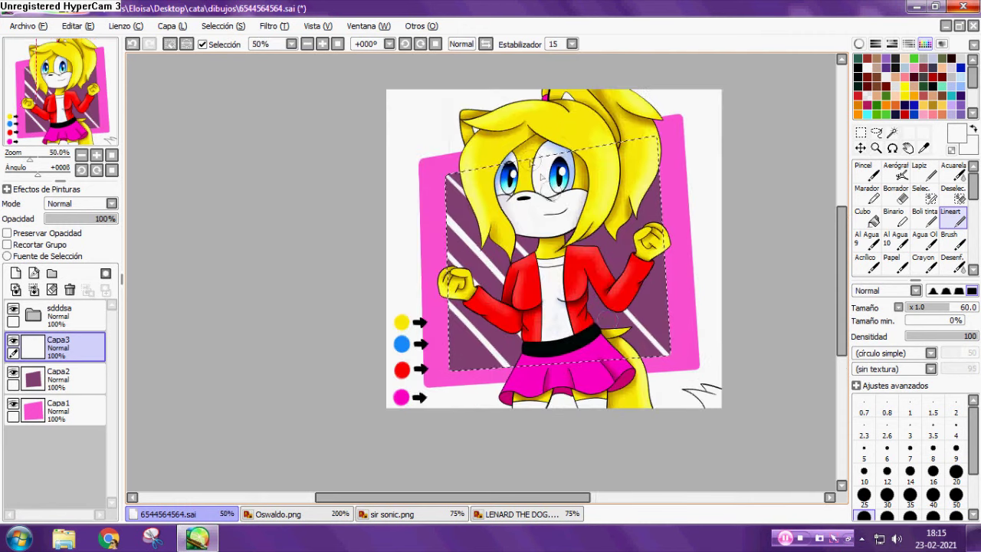
{"action": "scroll", "coordinate": [576, 175], "scroll_direction": "down", "scroll_amount": 1}
{"action": "scroll", "coordinate": [575, 175], "scroll_direction": "up", "scroll_amount": 1}
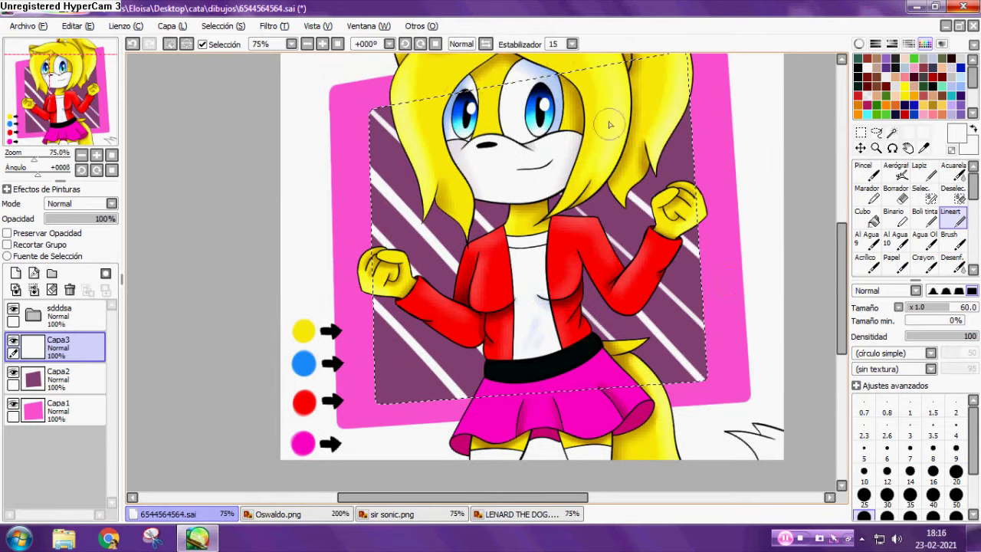
{"action": "scroll", "coordinate": [630, 176], "scroll_direction": "down", "scroll_amount": 2}
Clear the panel selection and merge the stripe and purple panel layers down into Capa1.
{"action": "left_click", "coordinate": [876, 133]}
{"action": "left_click", "coordinate": [736, 173]}
{"action": "left_click", "coordinate": [34, 293]}
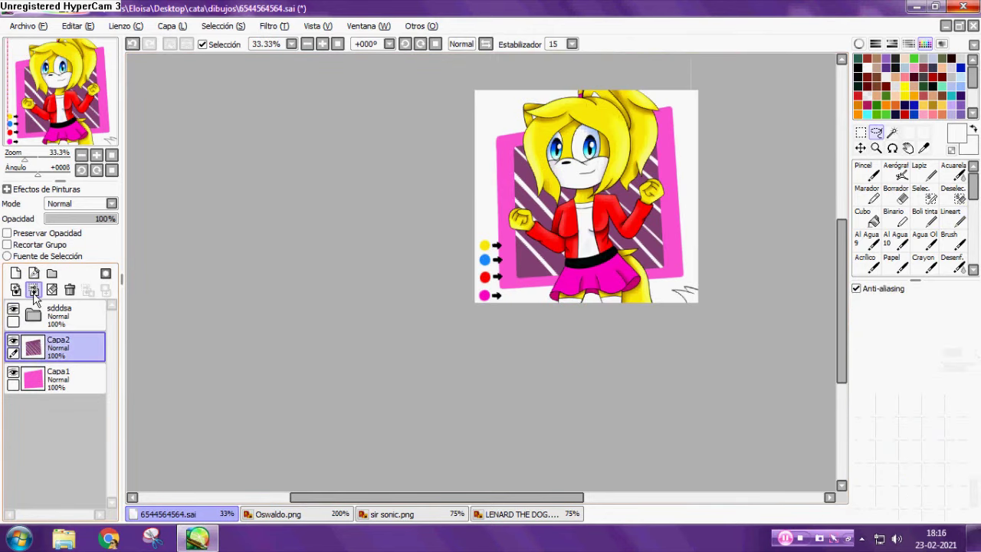
{"action": "left_click", "coordinate": [33, 295]}
{"action": "left_click", "coordinate": [924, 217]}
{"action": "left_click", "coordinate": [886, 67]}
{"action": "scroll", "coordinate": [546, 279], "scroll_direction": "up", "scroll_amount": 6}
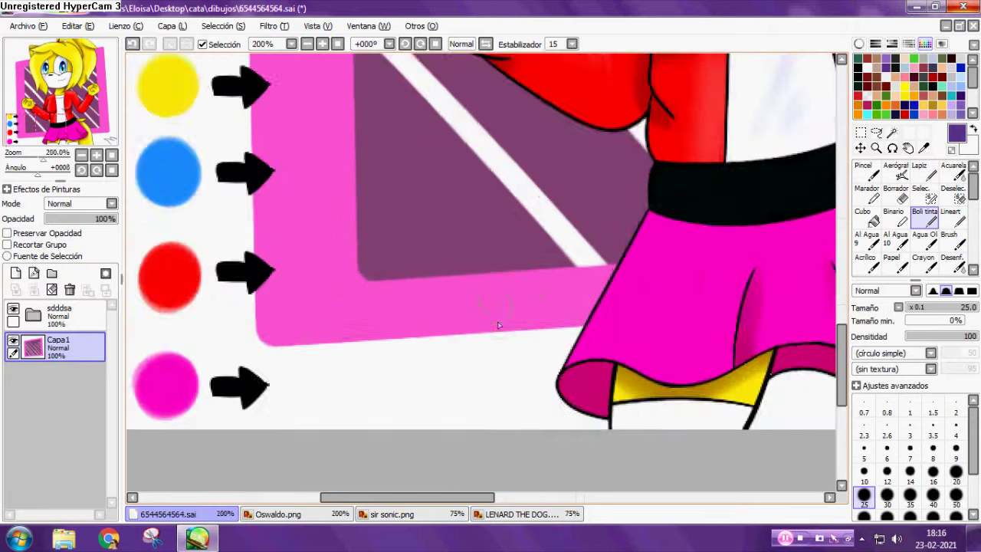
{"action": "key", "text": "ctrl+z"}
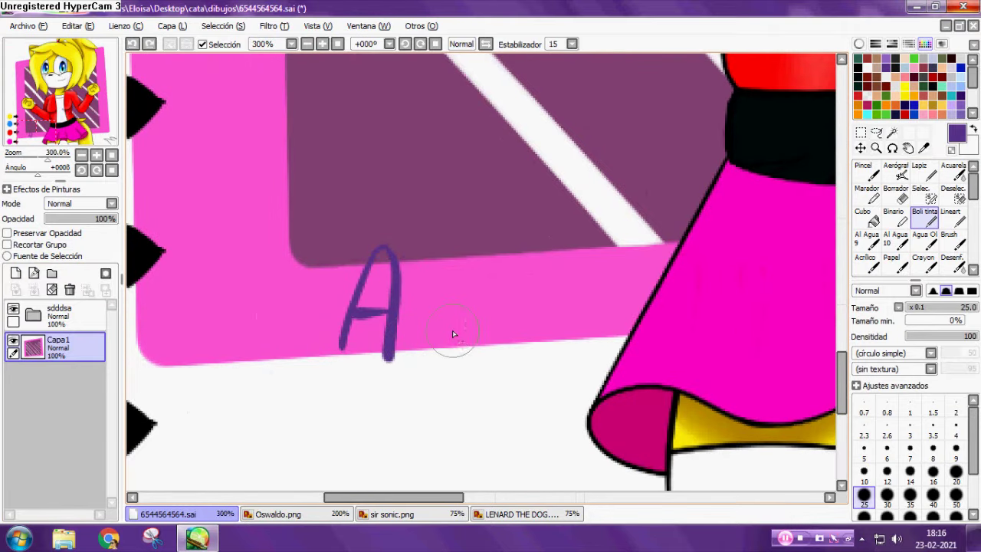
{"action": "key", "text": "ctrl+z"}
Hand-letter the name in light purple along the lower edge of the pink border with the Boli tinta pen.
{"action": "left_click", "coordinate": [904, 68]}
{"action": "scroll", "coordinate": [230, 403], "scroll_direction": "up", "scroll_amount": 2}
{"action": "mouse_move", "coordinate": [381, 252]}
{"action": "left_mouse_down"}
{"action": "mouse_move", "coordinate": [374, 291]}
{"action": "mouse_move", "coordinate": [524, 305]}
{"action": "left_mouse_up"}
{"action": "left_click_drag", "start_coordinate": [463, 268], "coordinate": [498, 265]}
{"action": "mouse_move", "coordinate": [529, 129]}
{"action": "left_mouse_down"}
{"action": "mouse_move", "coordinate": [550, 298]}
{"action": "mouse_move", "coordinate": [676, 289]}
{"action": "left_mouse_up"}
{"action": "left_click_drag", "start_coordinate": [708, 241], "coordinate": [747, 265]}
{"action": "scroll", "coordinate": [758, 245], "scroll_direction": "down", "scroll_amount": 2}
{"action": "scroll", "coordinate": [758, 244], "scroll_direction": "up", "scroll_amount": 2}
{"action": "left_click_drag", "start_coordinate": [747, 197], "coordinate": [797, 186]}
On the paletas layer inside the sdddsa group, select the four black arrows, erase them, and clear the selection.
{"action": "scroll", "coordinate": [689, 257], "scroll_direction": "down", "scroll_amount": 6}
{"action": "left_click", "coordinate": [33, 315]}
{"action": "left_click", "coordinate": [66, 350]}
{"action": "left_click", "coordinate": [895, 195]}
{"action": "scroll", "coordinate": [559, 193], "scroll_direction": "up", "scroll_amount": 3}
{"action": "left_click", "coordinate": [861, 132]}
{"action": "scroll", "coordinate": [565, 131], "scroll_direction": "down", "scroll_amount": 1}
{"action": "left_click_drag", "start_coordinate": [563, 128], "coordinate": [636, 409]}
{"action": "key", "text": "e"}
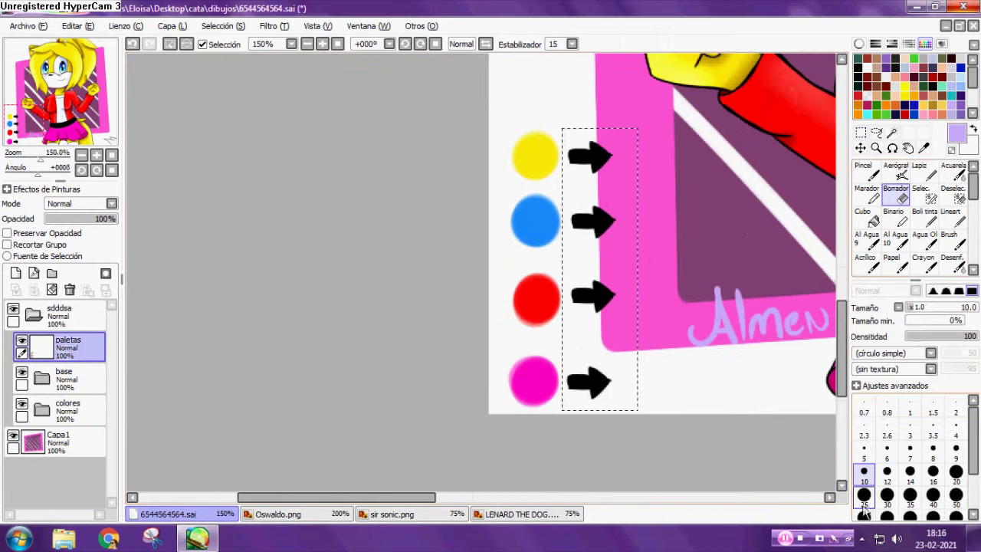
{"action": "left_click_drag", "start_coordinate": [569, 190], "coordinate": [575, 146]}
{"action": "scroll", "coordinate": [821, 181], "scroll_direction": "up", "scroll_amount": 1}
{"action": "left_click", "coordinate": [875, 132]}
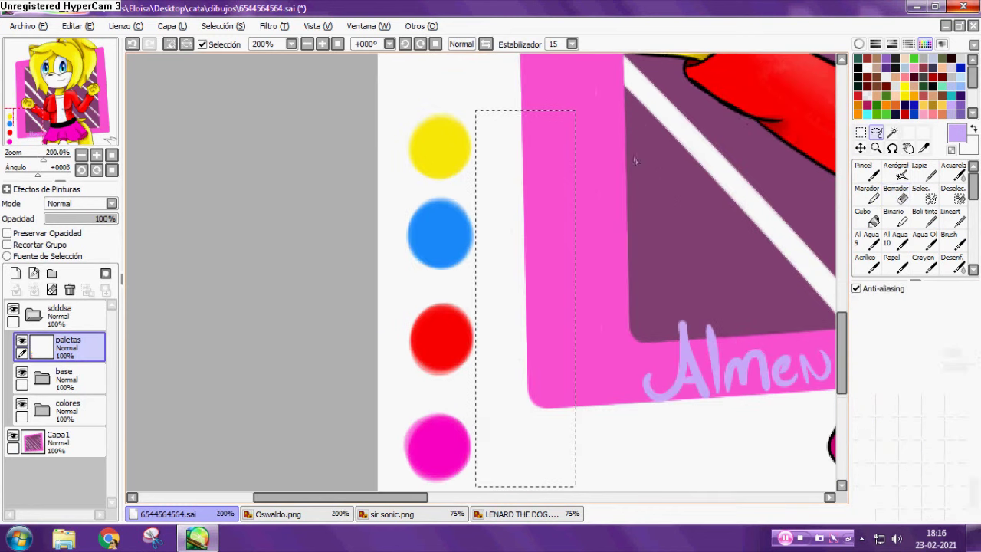
{"action": "left_click_drag", "start_coordinate": [483, 447], "coordinate": [459, 483]}
Move the column of palette circles up to the drawing's upper-left corner.
{"action": "scroll", "coordinate": [397, 229], "scroll_direction": "down", "scroll_amount": 2}
{"action": "left_click", "coordinate": [861, 148]}
{"action": "scroll", "coordinate": [548, 284], "scroll_direction": "down", "scroll_amount": 3}
{"action": "left_click_drag", "start_coordinate": [536, 328], "coordinate": [537, 191]}
{"action": "scroll", "coordinate": [537, 190], "scroll_direction": "up", "scroll_amount": 1}
{"action": "left_click", "coordinate": [876, 133]}
{"action": "left_click", "coordinate": [544, 147]}
{"action": "scroll", "coordinate": [544, 147], "scroll_direction": "up", "scroll_amount": 3}
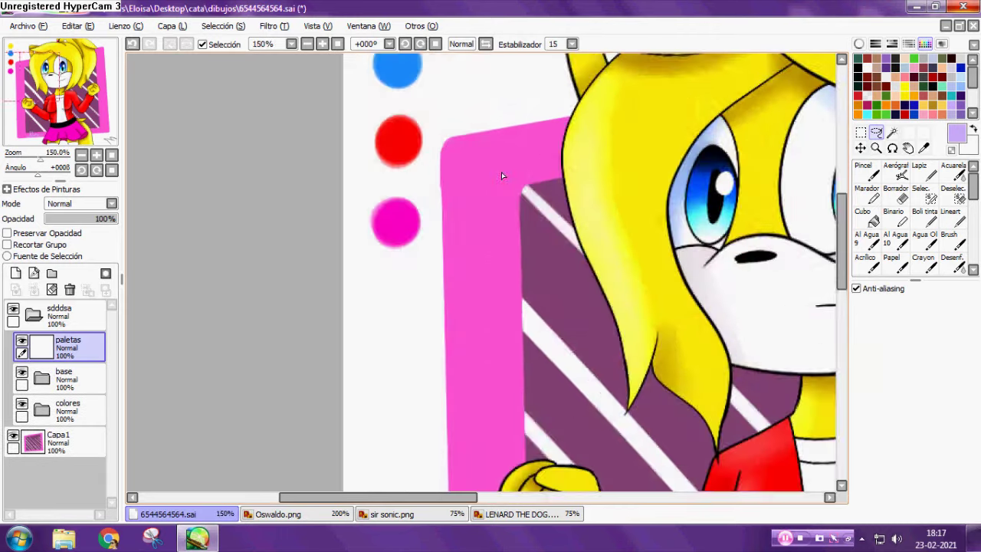
Paint a pale greyish lavender circle and a light blue circle below the magenta one on paletas with the Pincel brush.
{"action": "scroll", "coordinate": [613, 123], "scroll_direction": "down", "scroll_amount": 1}
{"action": "left_click", "coordinate": [867, 172]}
{"action": "scroll", "coordinate": [938, 107], "scroll_direction": "down", "scroll_amount": 3}
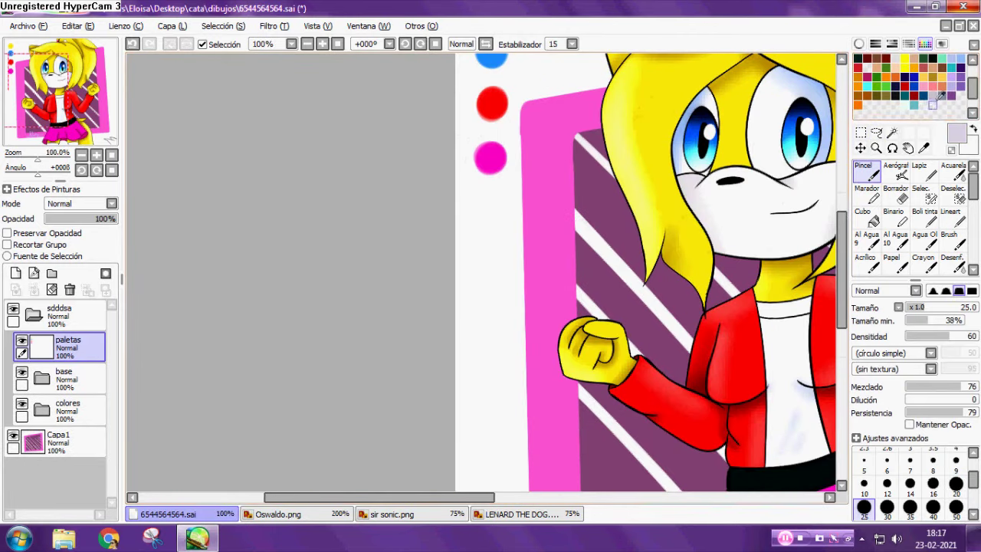
{"action": "scroll", "coordinate": [490, 215], "scroll_direction": "up", "scroll_amount": 1}
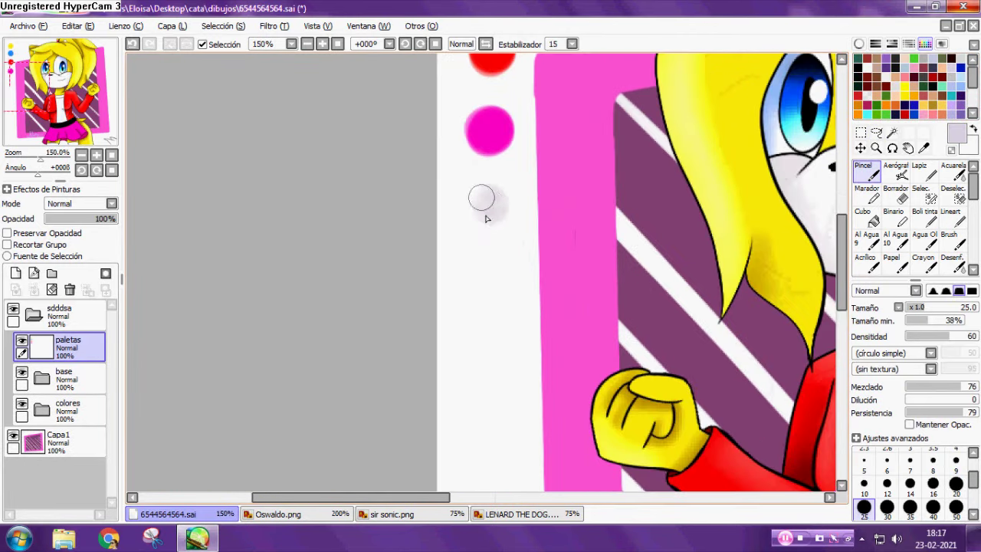
{"action": "left_click", "coordinate": [494, 268]}
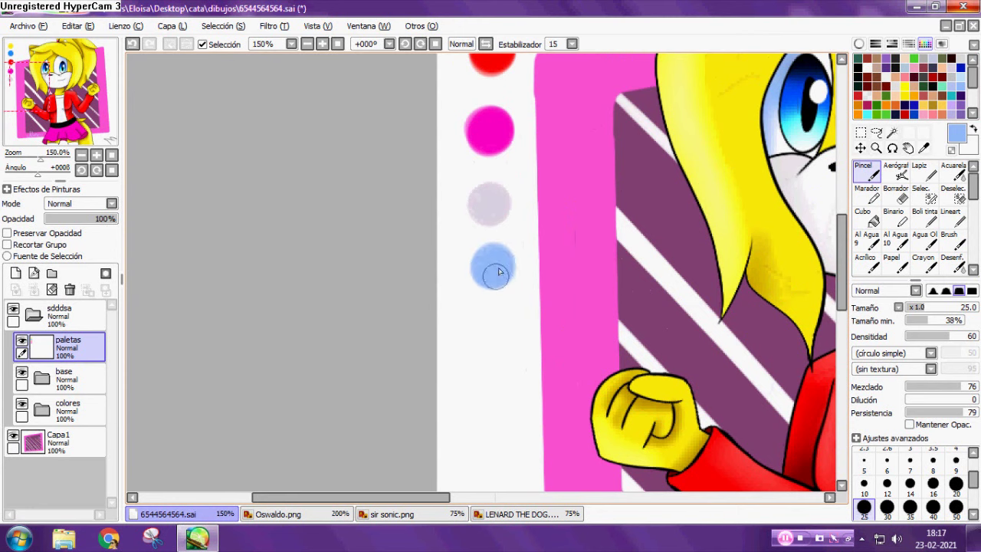
{"action": "scroll", "coordinate": [536, 260], "scroll_direction": "down", "scroll_amount": 3}
{"action": "scroll", "coordinate": [509, 259], "scroll_direction": "up", "scroll_amount": 3}
{"action": "left_click", "coordinate": [878, 134]}
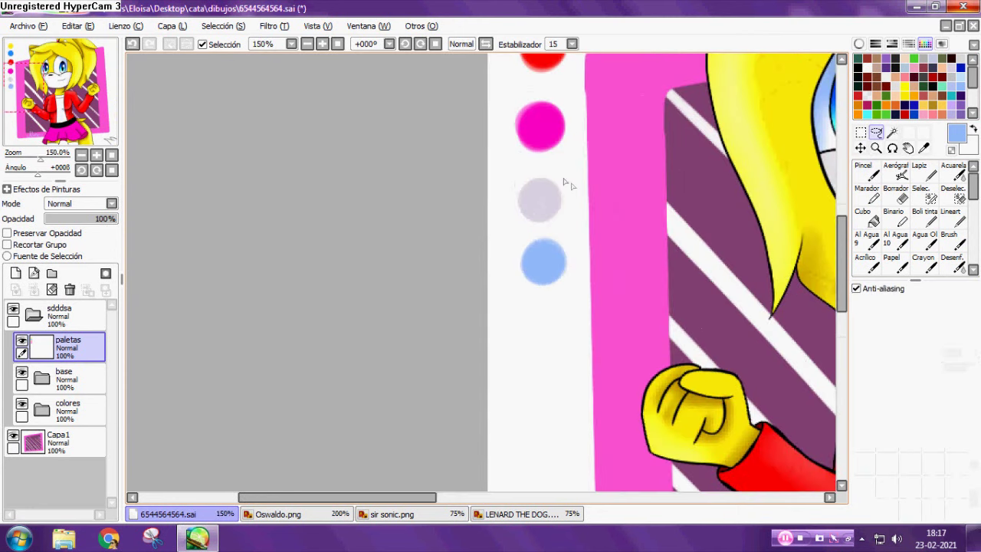